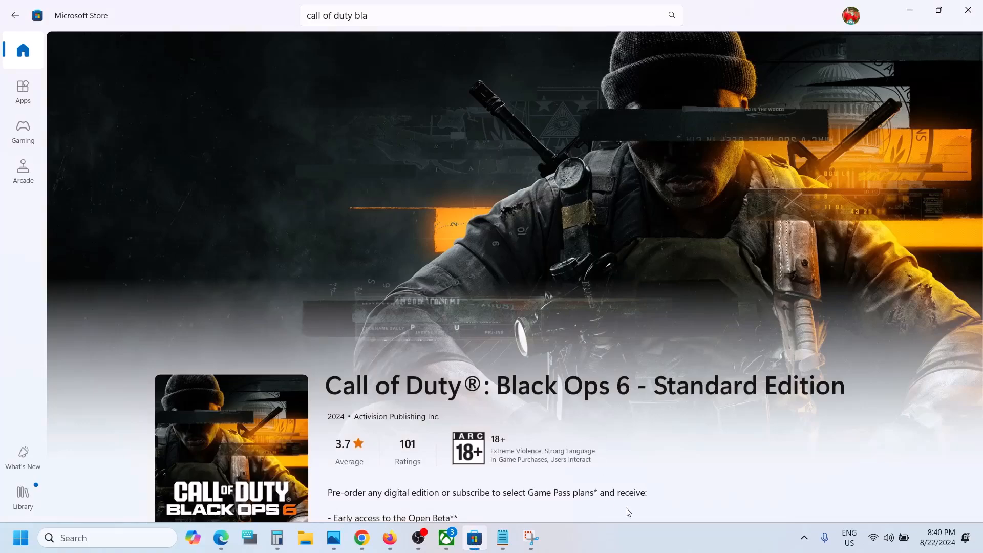
- Copy the Gaming Services Repair Tool web address from the Word document and switch to its support page in Chrome
{"action": "left_click", "coordinate": [603, 546]}
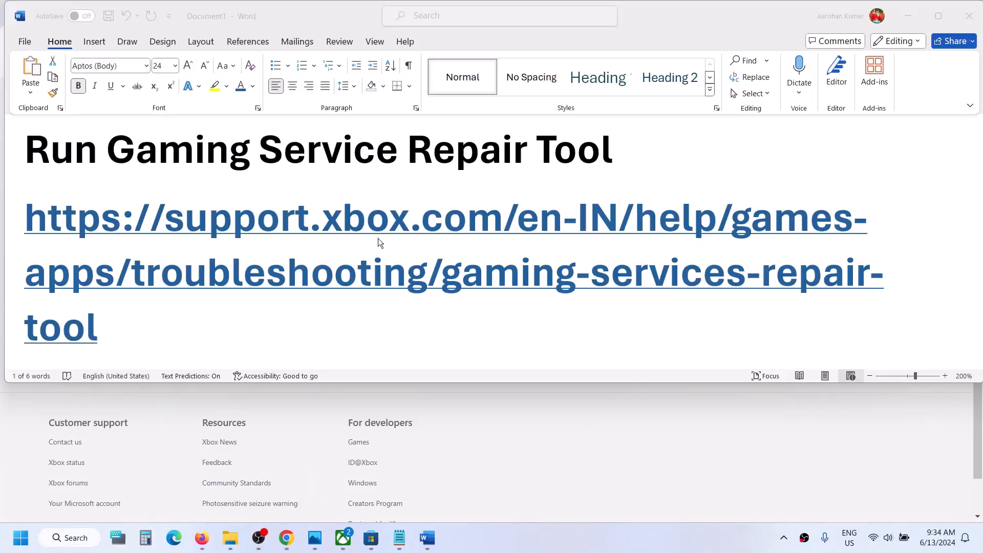
{"action": "left_click_drag", "start_coordinate": [110, 323], "coordinate": [45, 247]}
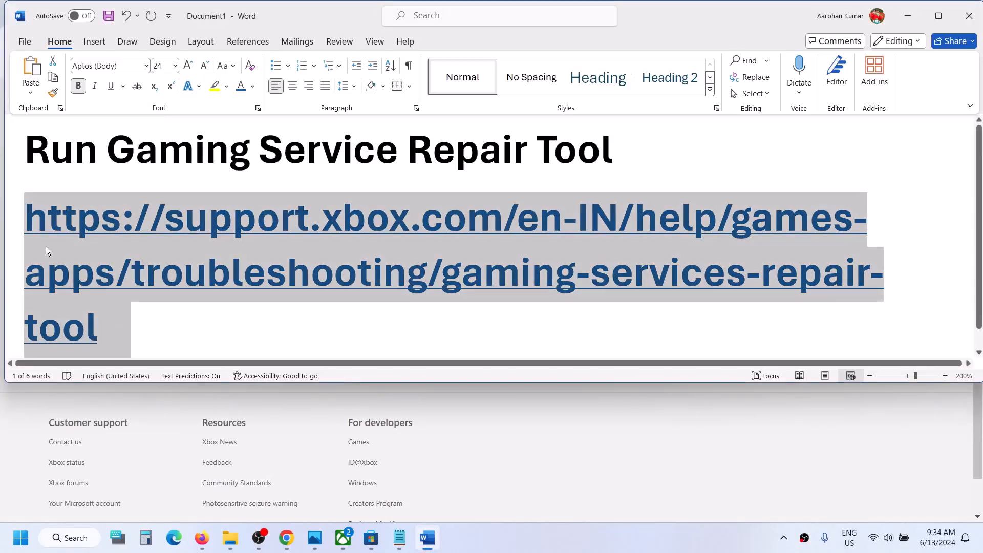
{"action": "right_click", "coordinate": [42, 242]}
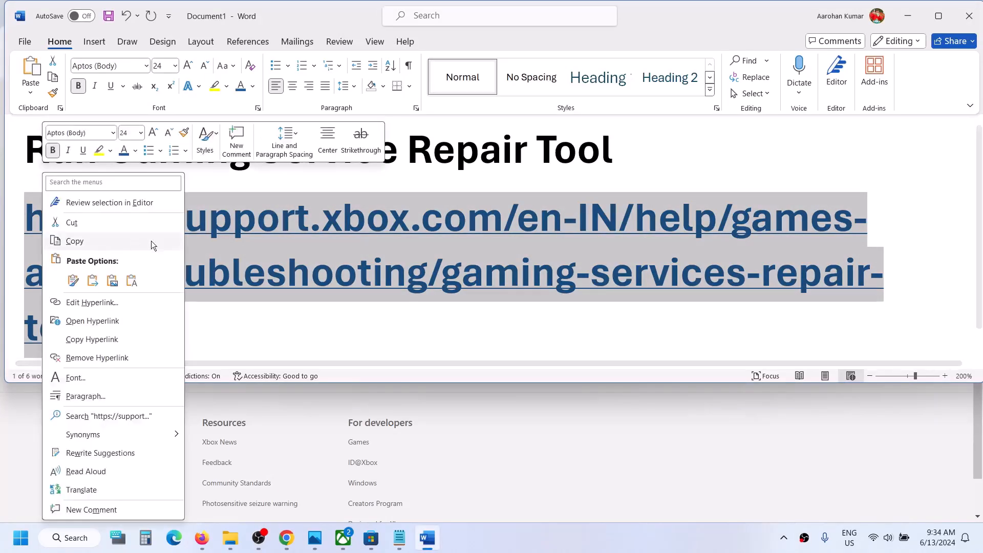
{"action": "left_click", "coordinate": [109, 235]}
{"action": "left_click", "coordinate": [38, 428]}
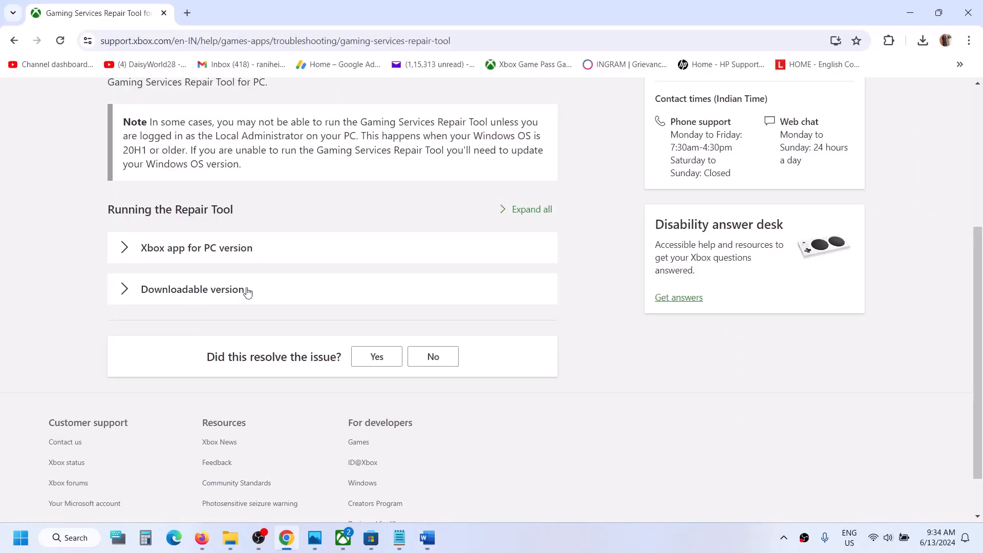
- Download the Gaming Services Repair Tool for PC from the Downloadable version section of the Xbox support page
{"action": "scroll", "coordinate": [247, 292], "scroll_direction": "up", "scroll_amount": 5}
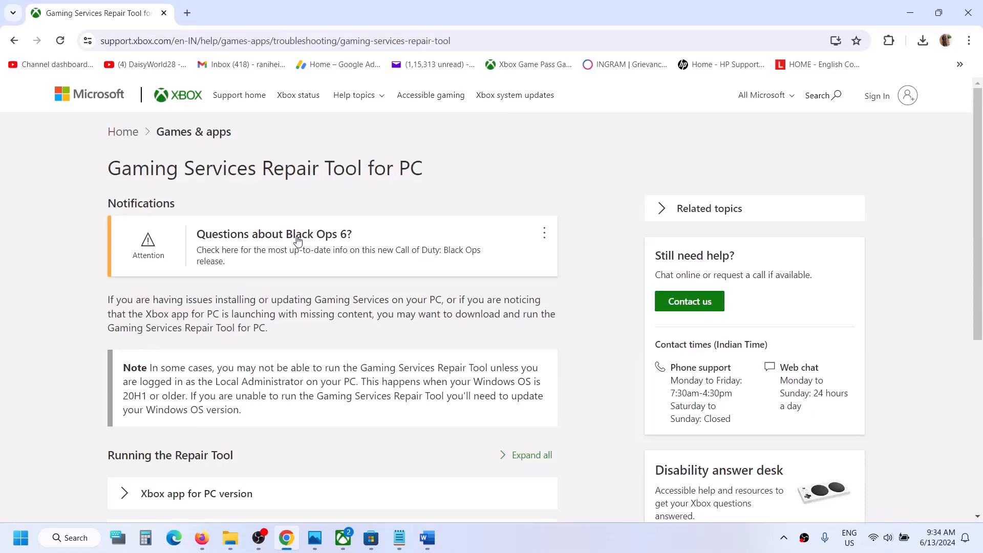
{"action": "scroll", "coordinate": [297, 240], "scroll_direction": "down", "scroll_amount": 3}
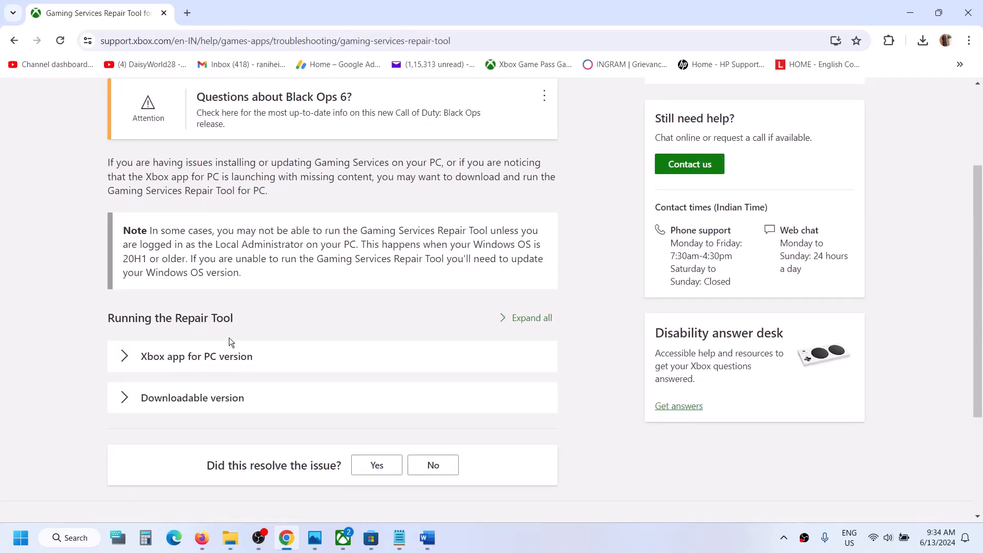
{"action": "left_click", "coordinate": [203, 407]}
{"action": "scroll", "coordinate": [203, 410], "scroll_direction": "down", "scroll_amount": 4}
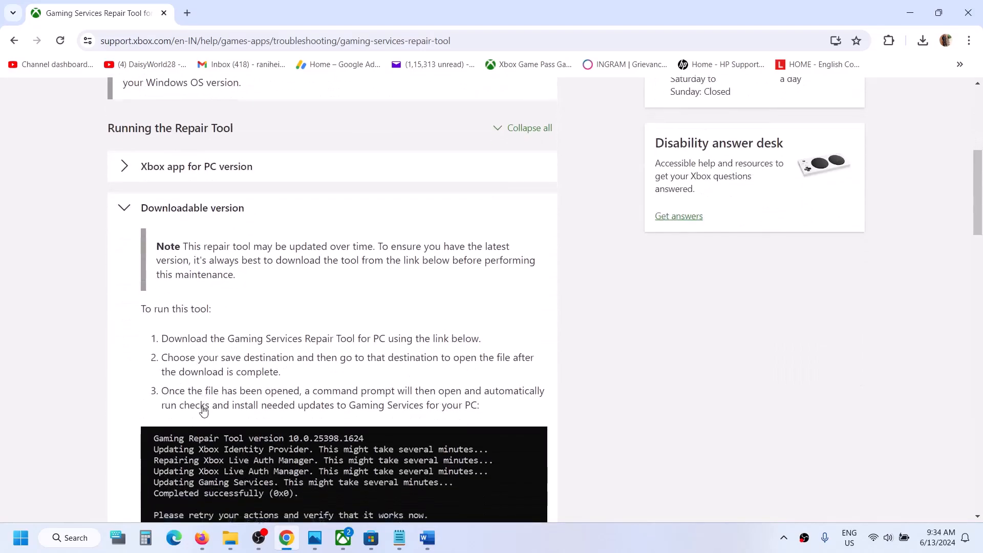
{"action": "scroll", "coordinate": [203, 410], "scroll_direction": "down", "scroll_amount": 8}
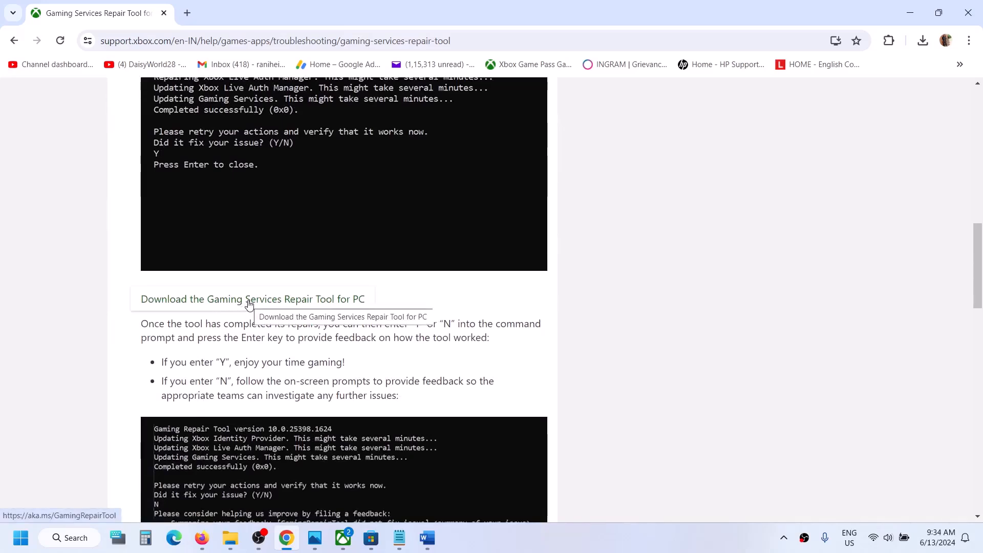
{"action": "left_click", "coordinate": [249, 304]}
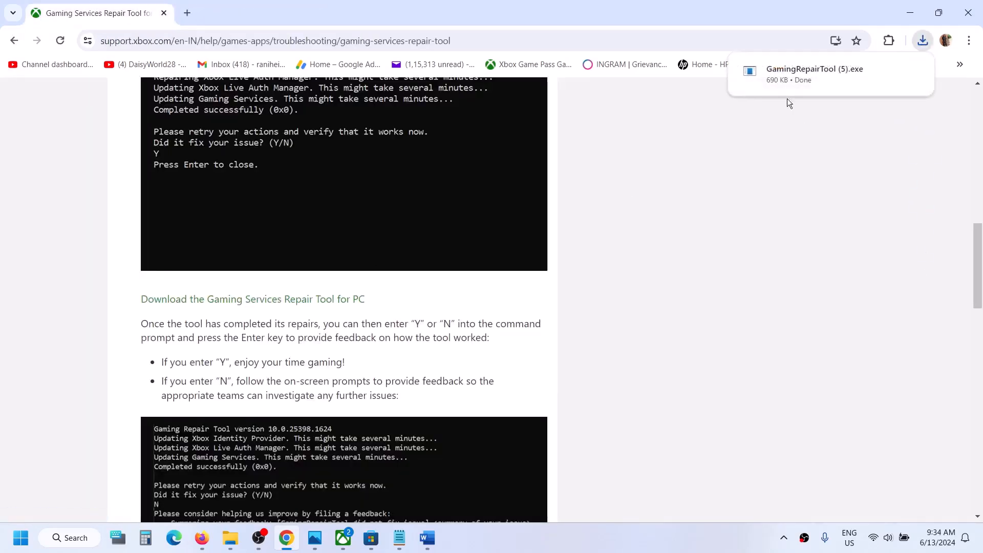
- Run the downloaded GamingRepairTool (5).exe, allowing it to make changes to the device, and close its window after the repair
{"action": "left_click", "coordinate": [798, 74]}
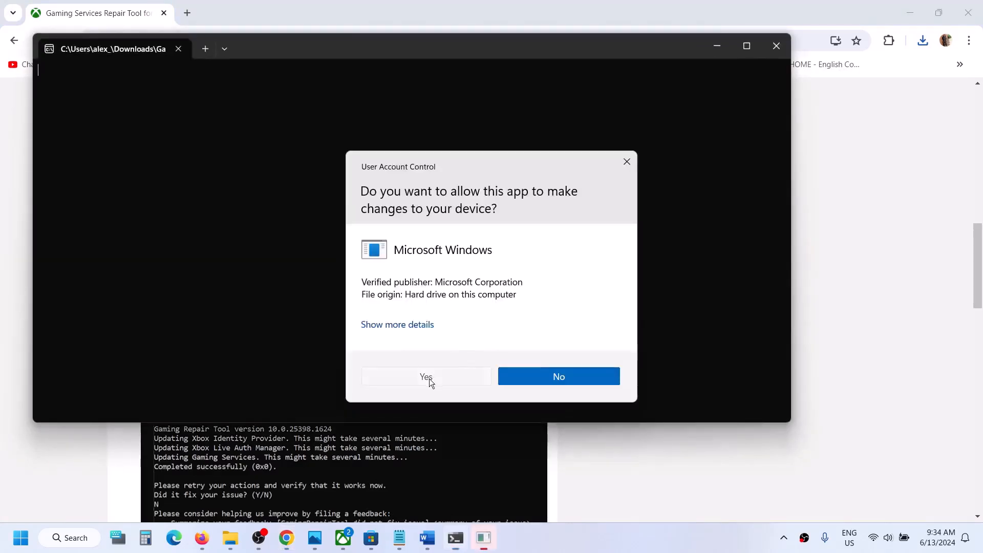
{"action": "left_click", "coordinate": [429, 379]}
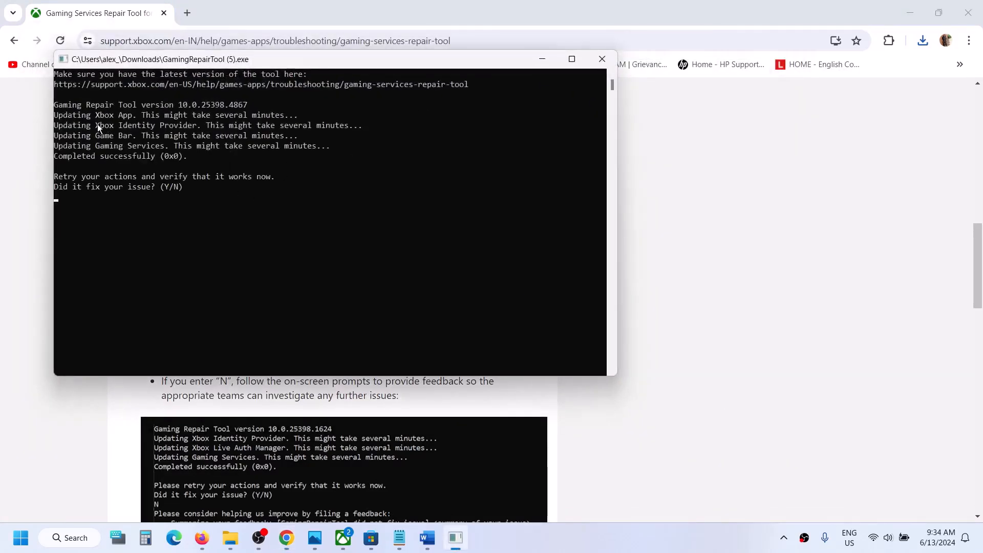
{"action": "left_click_drag", "start_coordinate": [73, 118], "coordinate": [196, 145]}
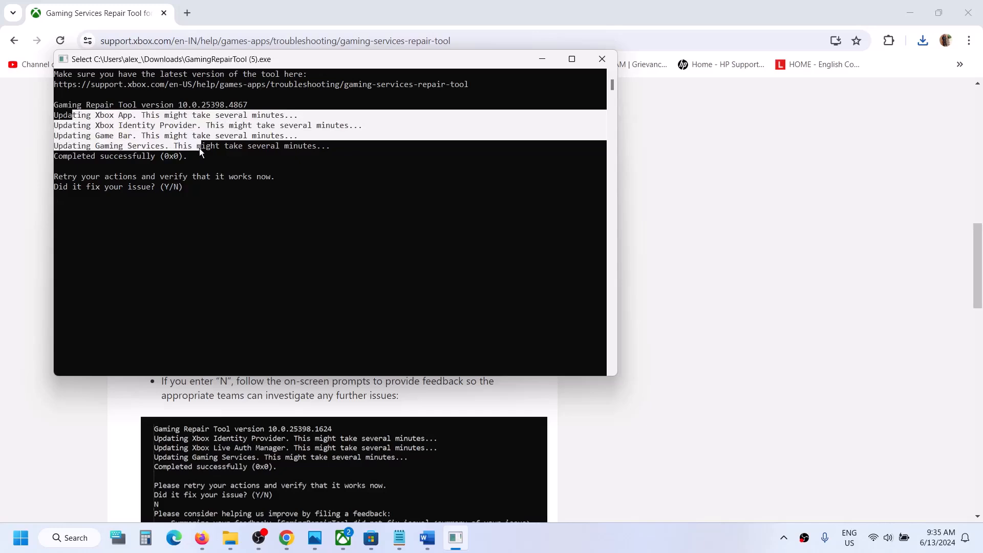
{"action": "left_click", "coordinate": [199, 149]}
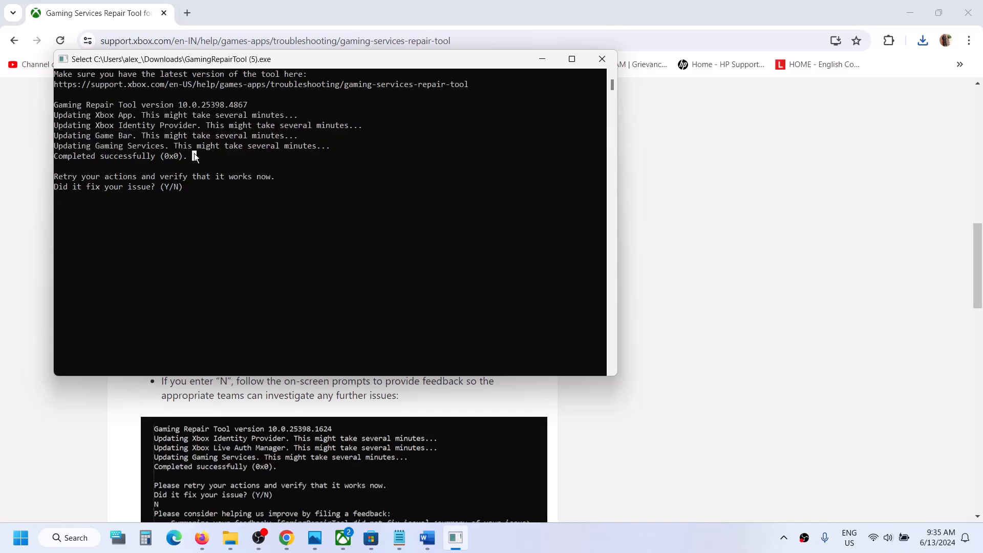
{"action": "left_click_drag", "start_coordinate": [195, 156], "coordinate": [54, 153]}
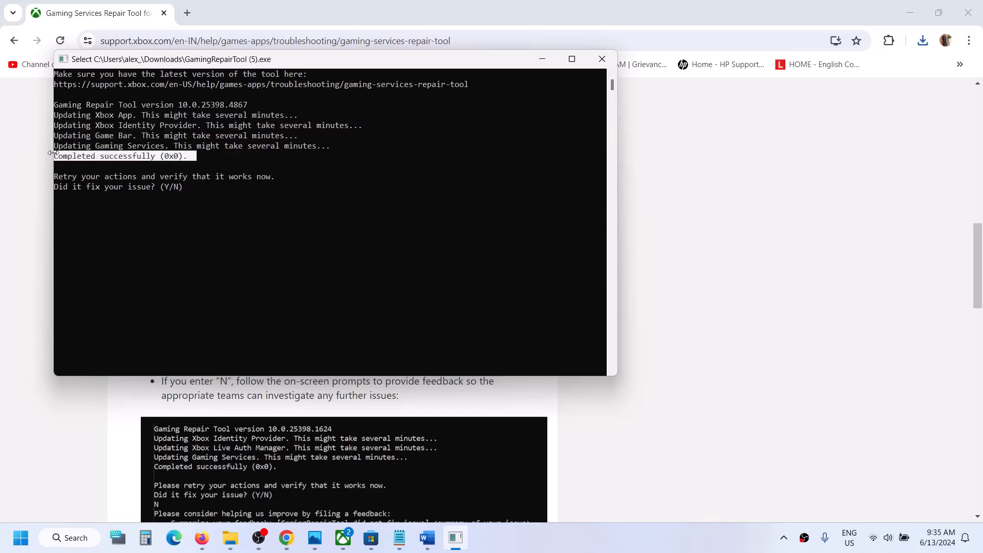
{"action": "left_click", "coordinate": [601, 62]}
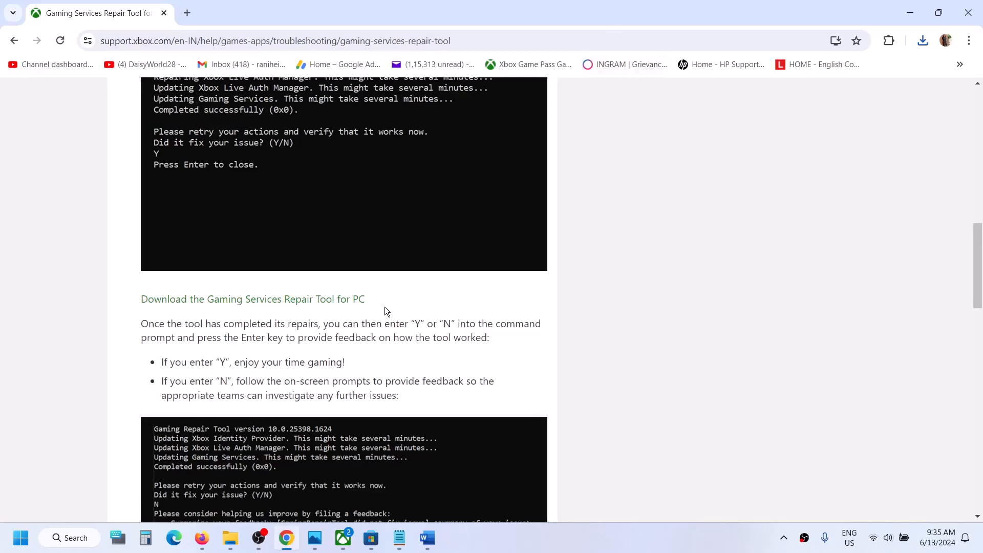
- Switch to the Xbox app and run its Gaming Services Repair Tool from Xbox Support, allowing device changes and closing it after the repair
{"action": "left_click", "coordinate": [343, 538]}
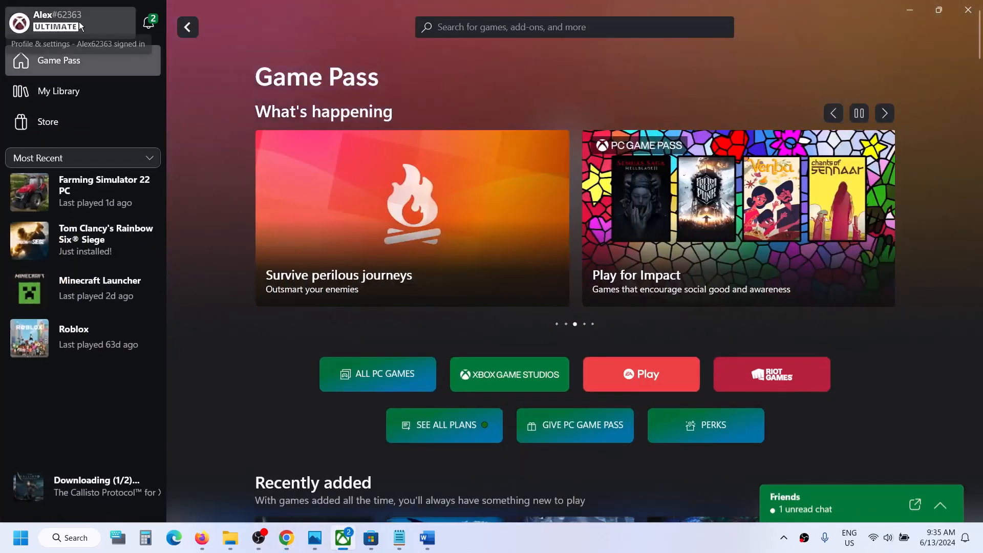
{"action": "left_click", "coordinate": [79, 22]}
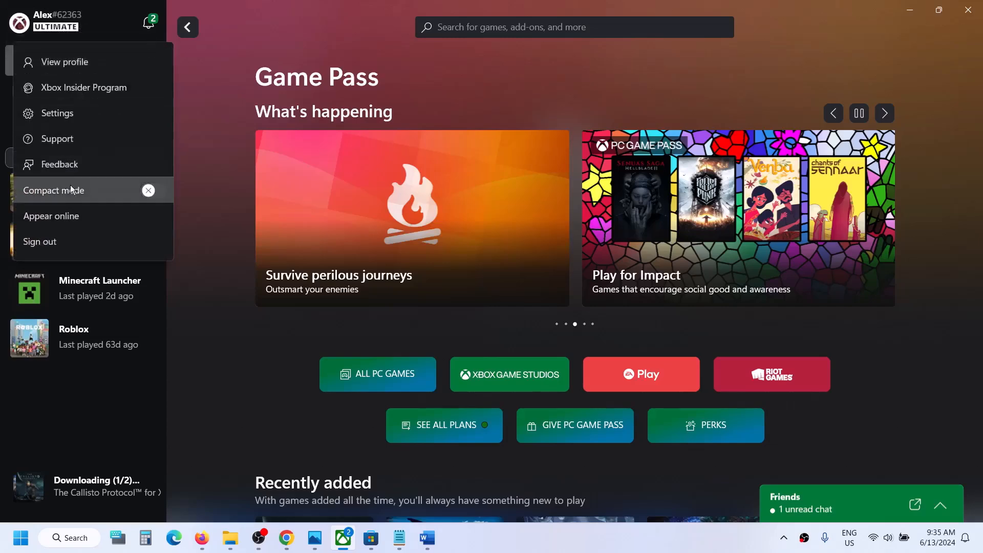
{"action": "left_click", "coordinate": [53, 141]}
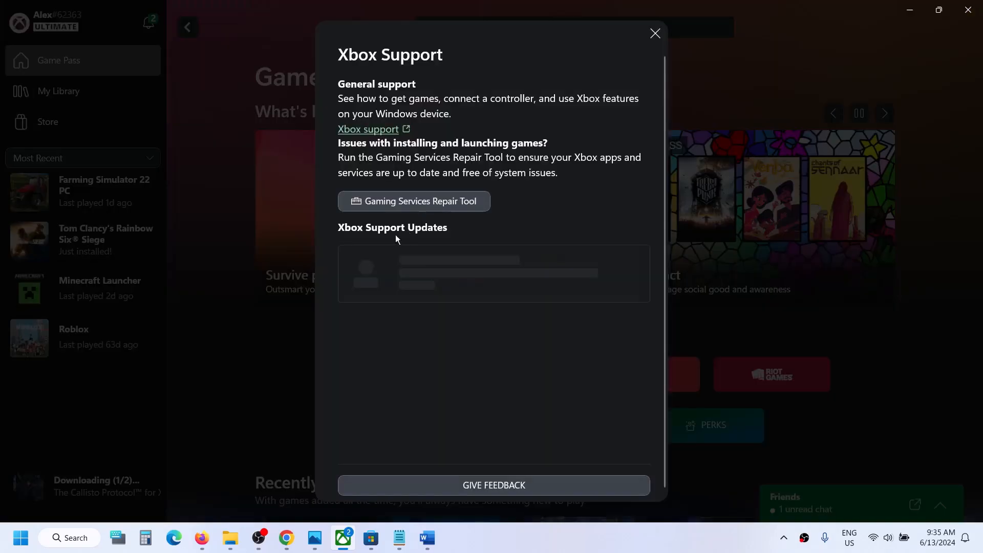
{"action": "left_click", "coordinate": [401, 204]}
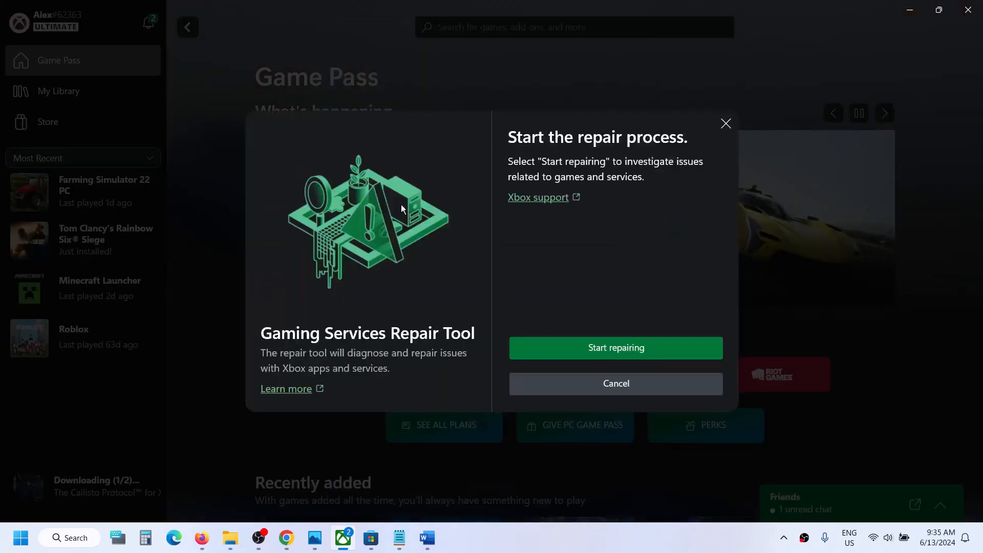
{"action": "left_click", "coordinate": [570, 348]}
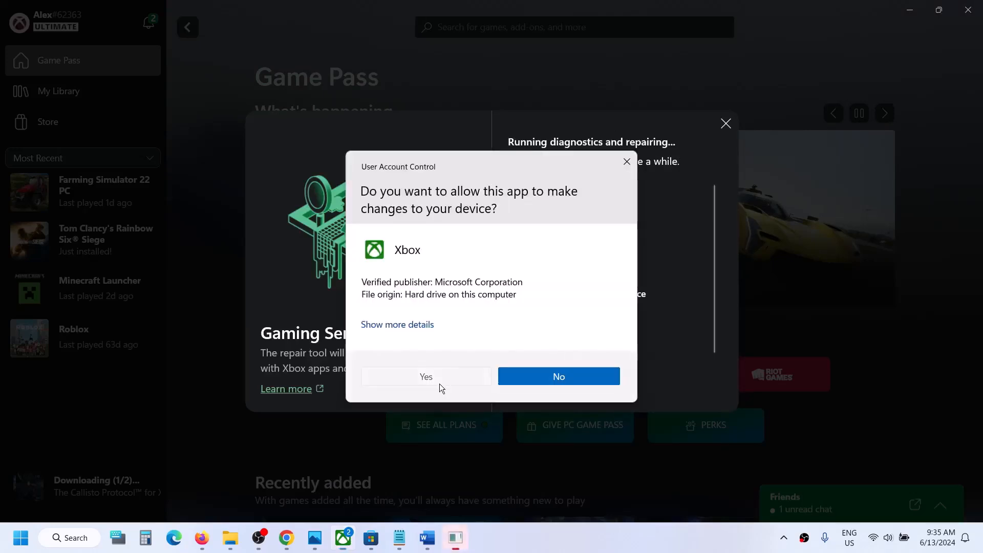
{"action": "left_click", "coordinate": [426, 377]}
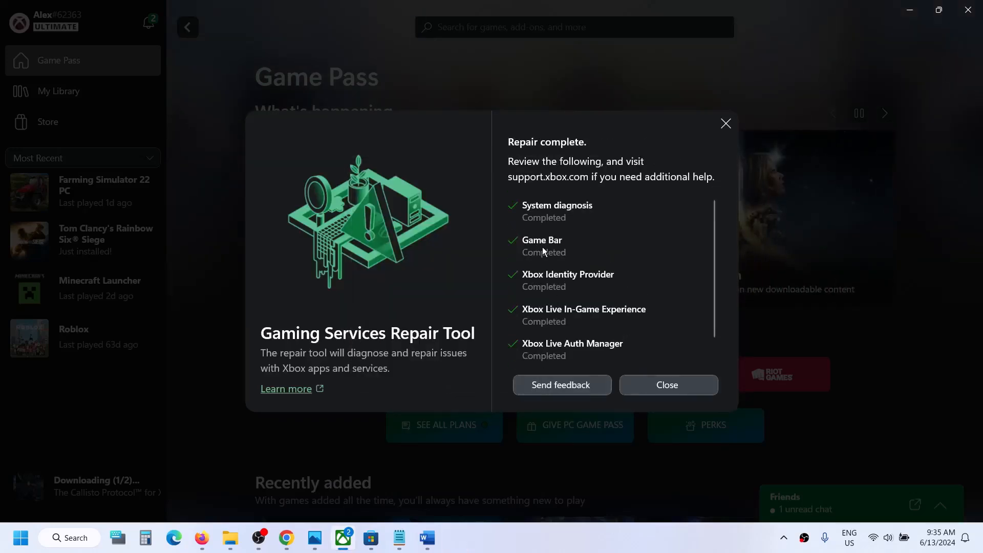
{"action": "left_click", "coordinate": [668, 391]}
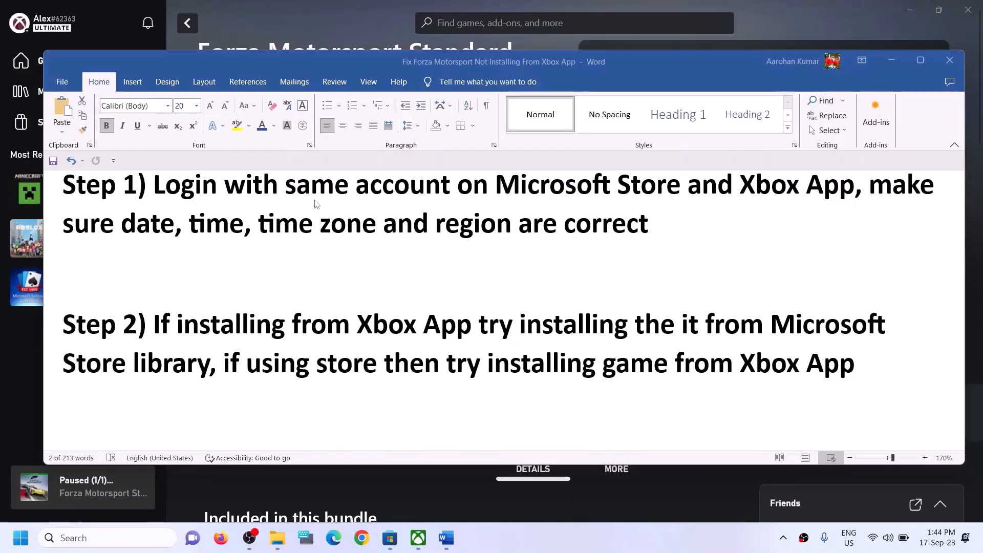
- Highlight the same-account instruction in the Word document's Step 1, then sign out of the current account in Microsoft Store
{"action": "left_click_drag", "start_coordinate": [154, 186], "coordinate": [826, 187]}
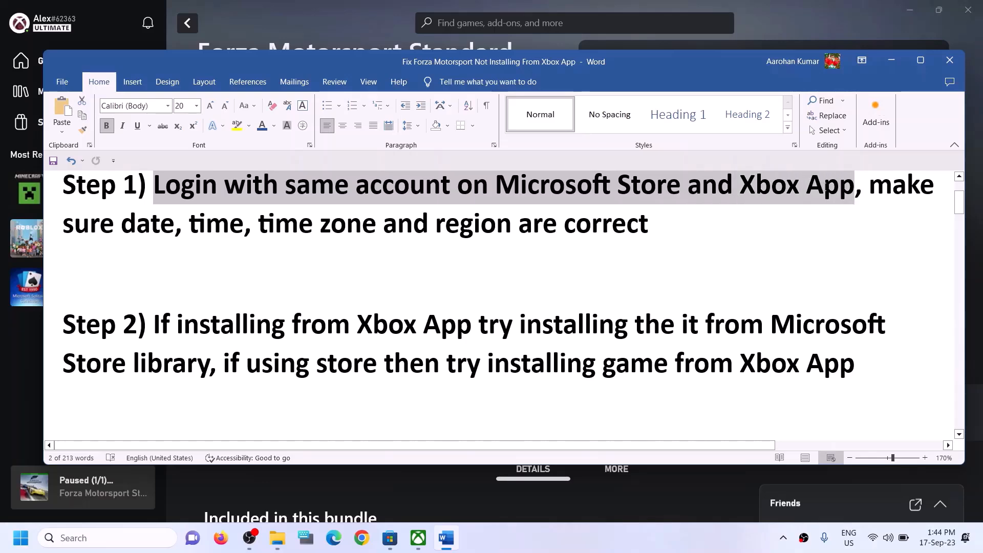
{"action": "left_click", "coordinate": [395, 542]}
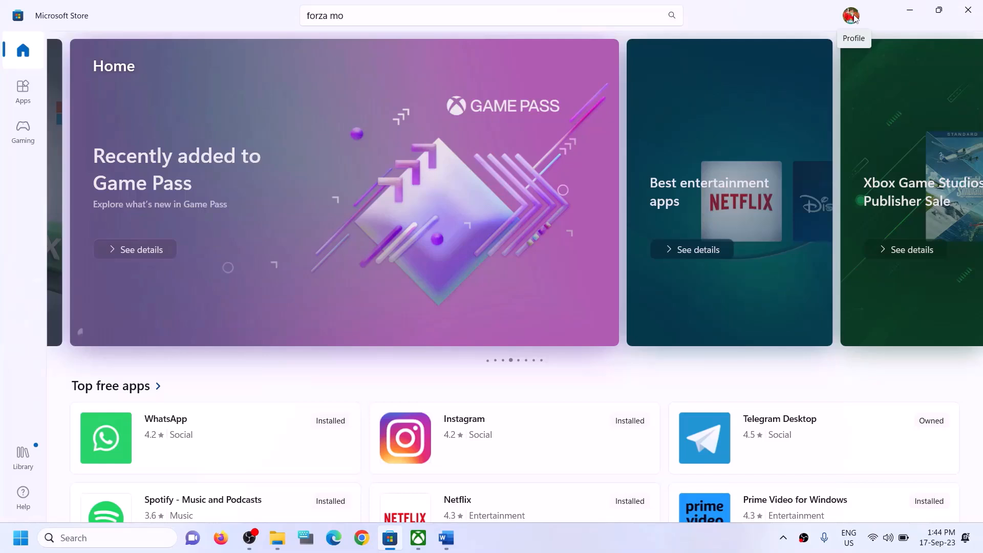
{"action": "left_click", "coordinate": [852, 17]}
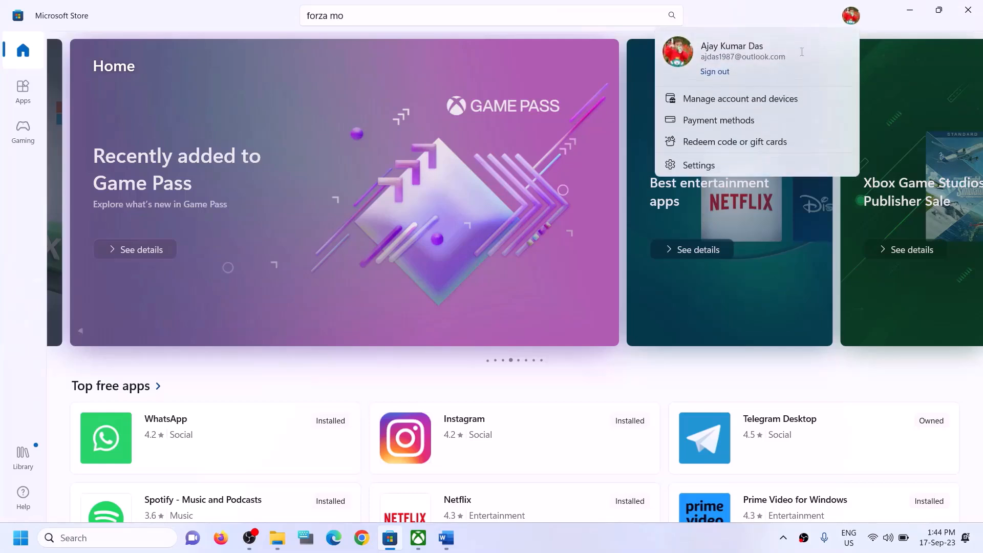
{"action": "left_click", "coordinate": [722, 72]}
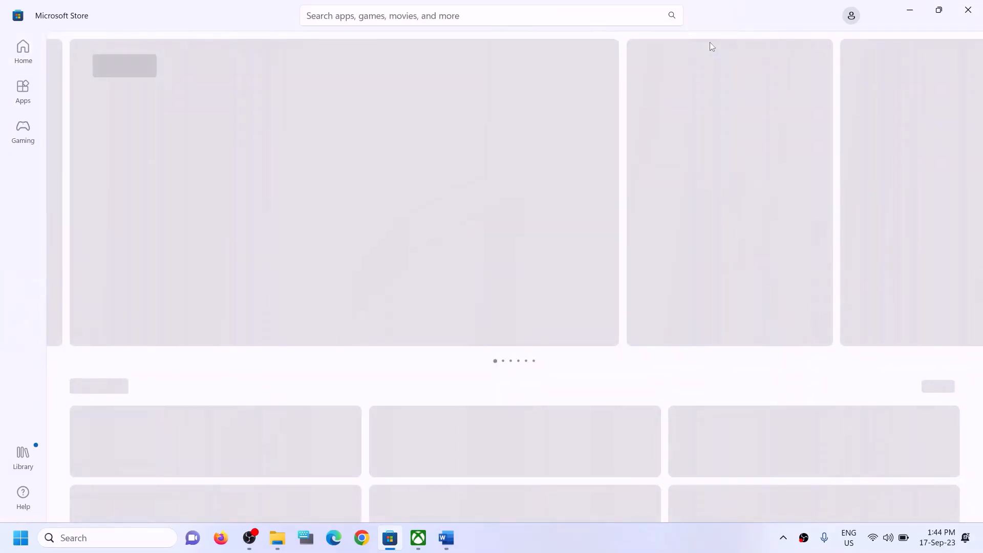
- Sign back in to Microsoft Store with the saved Outlook account and enter the Windows PIN to verify identity
{"action": "left_click", "coordinate": [852, 17]}
{"action": "left_click", "coordinate": [764, 38]}
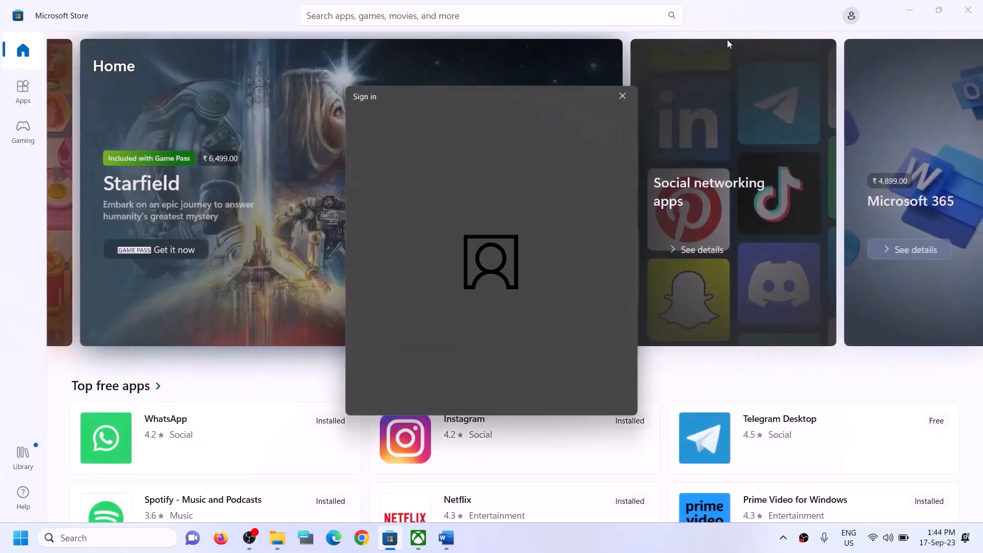
{"action": "left_click", "coordinate": [446, 239]}
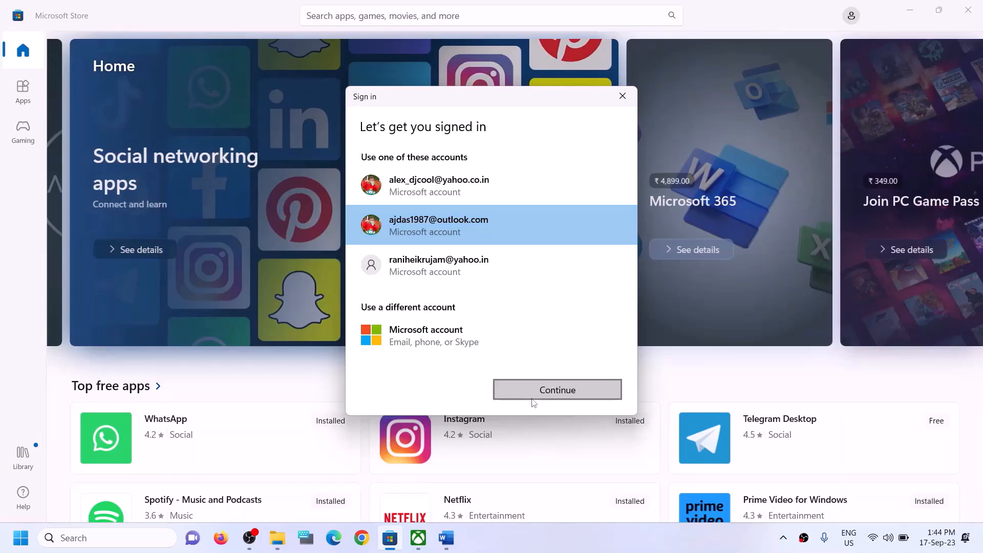
{"action": "left_click", "coordinate": [530, 390]}
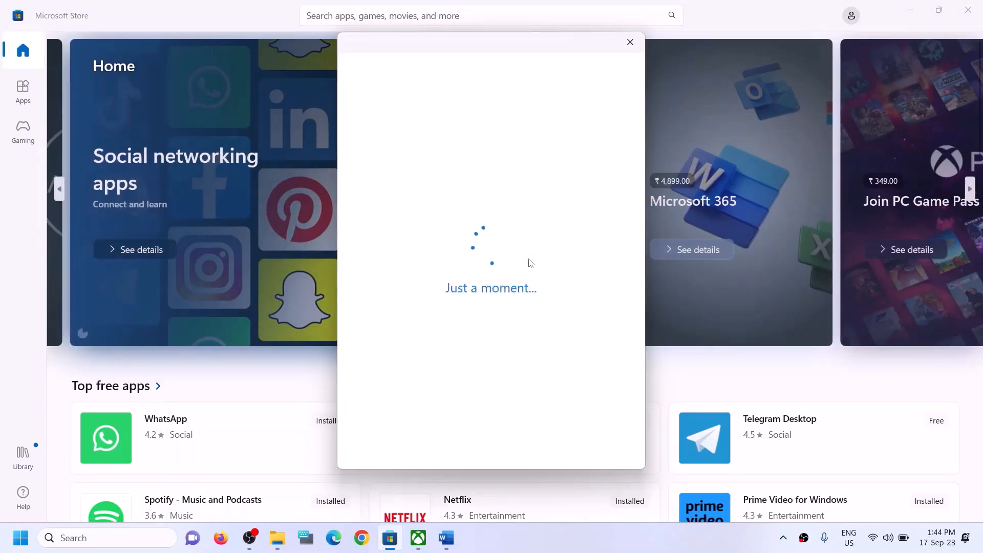
{"action": "type", "text": "••"}
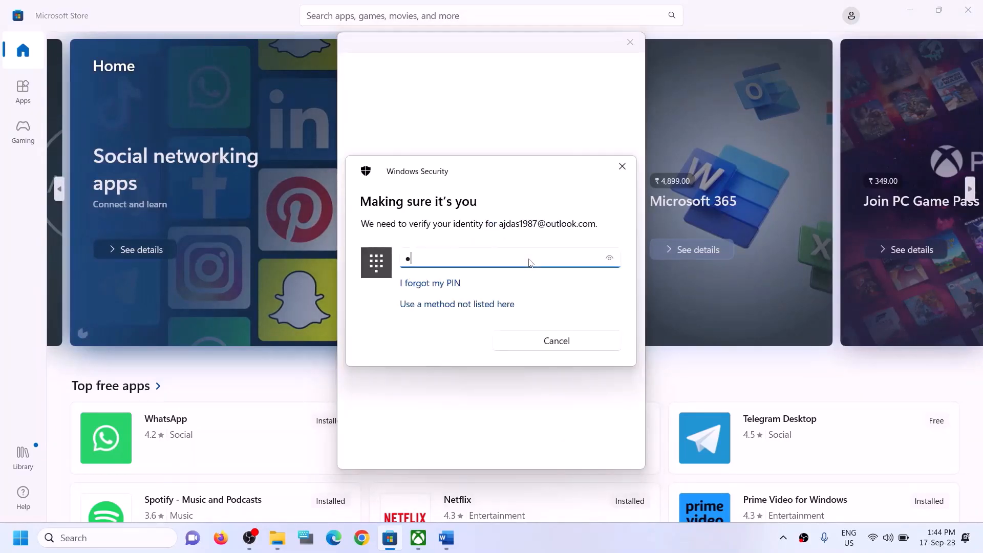
{"action": "type", "text": "••"}
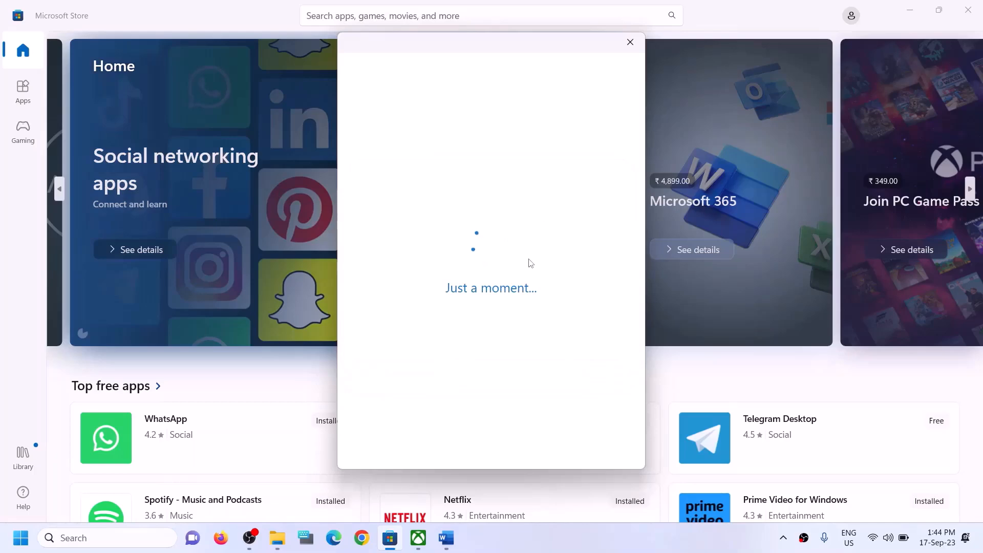
- Switch to the Xbox app and sign out of the current account
{"action": "left_click", "coordinate": [419, 539]}
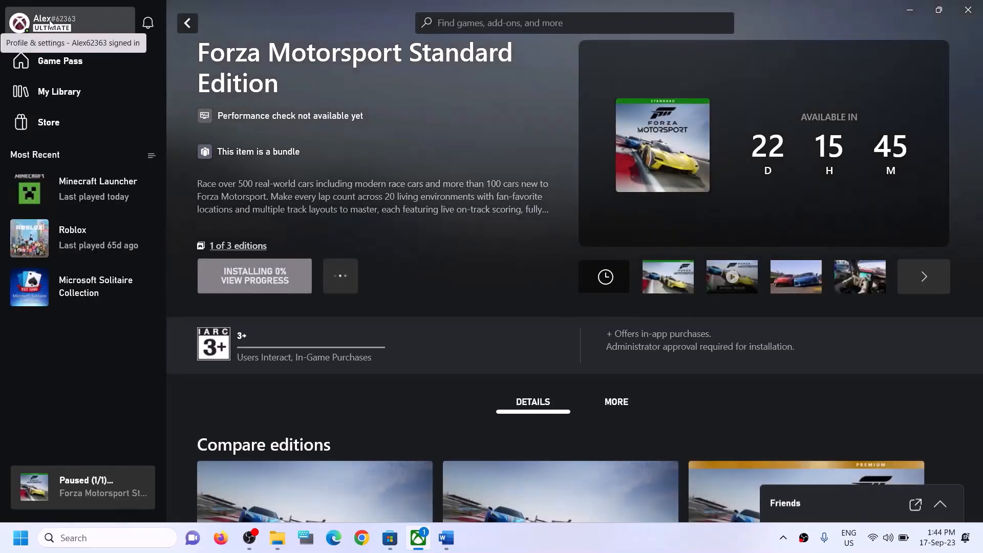
{"action": "left_click", "coordinate": [50, 22]}
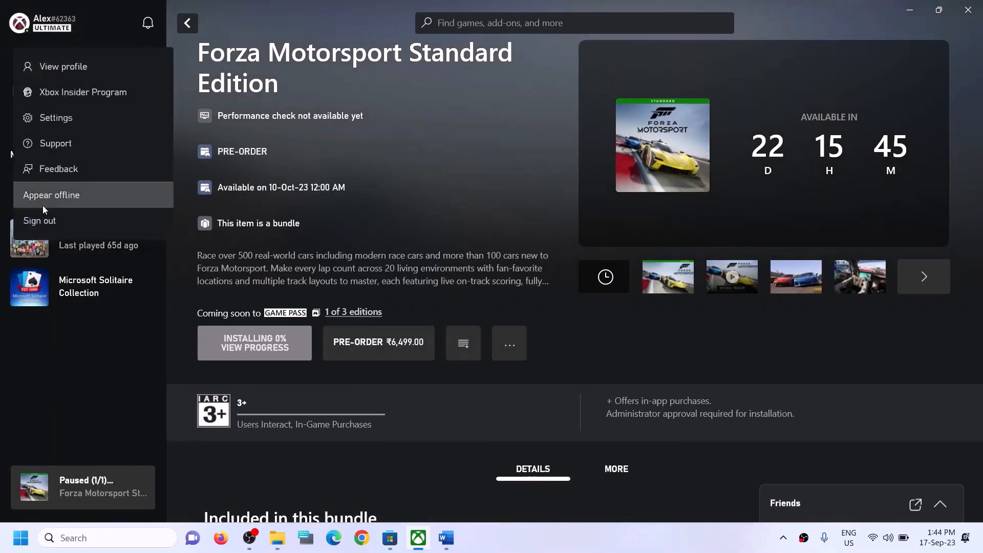
{"action": "left_click", "coordinate": [35, 223]}
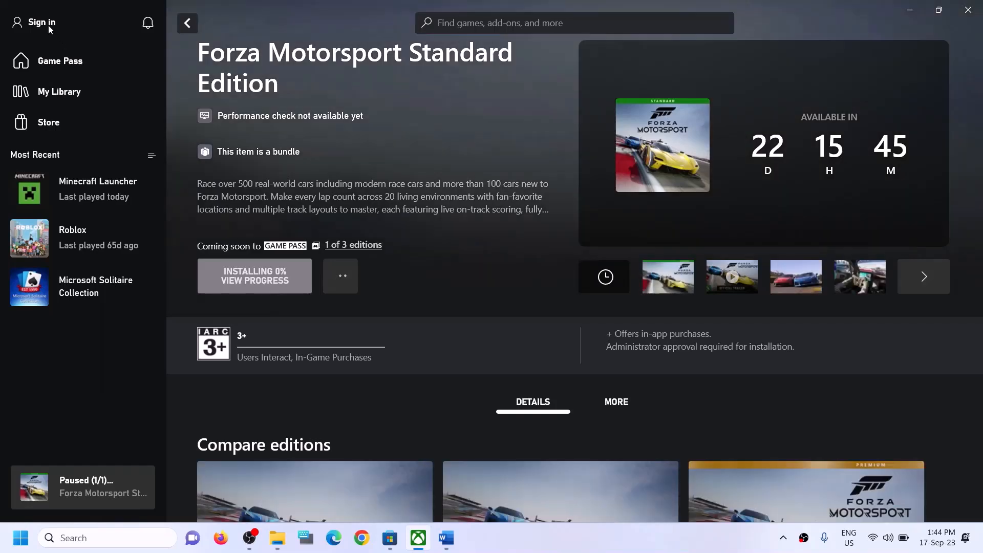
- Sign back in to the Xbox app, switching to the saved Outlook account used in Microsoft Store, and continue to play
{"action": "left_click", "coordinate": [49, 26]}
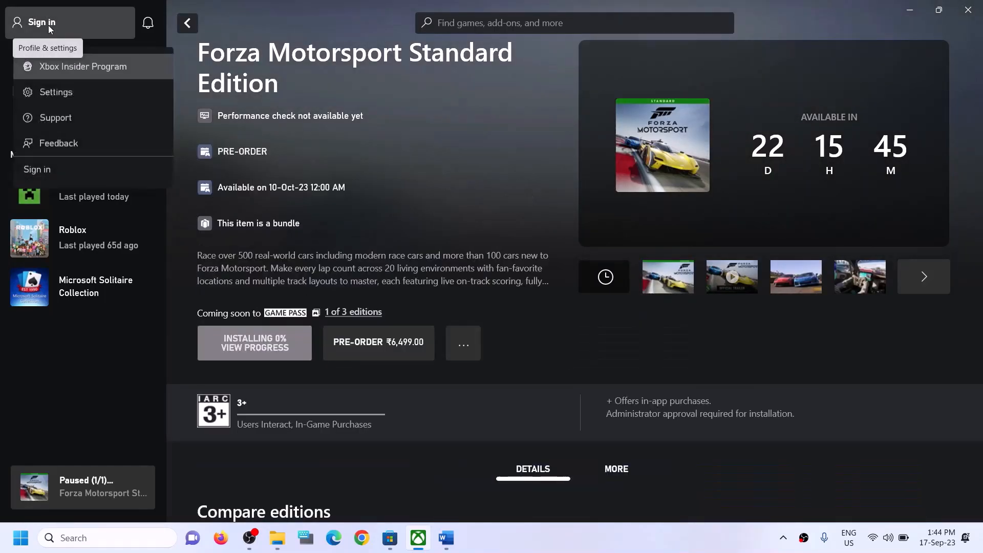
{"action": "left_click", "coordinate": [350, 211]}
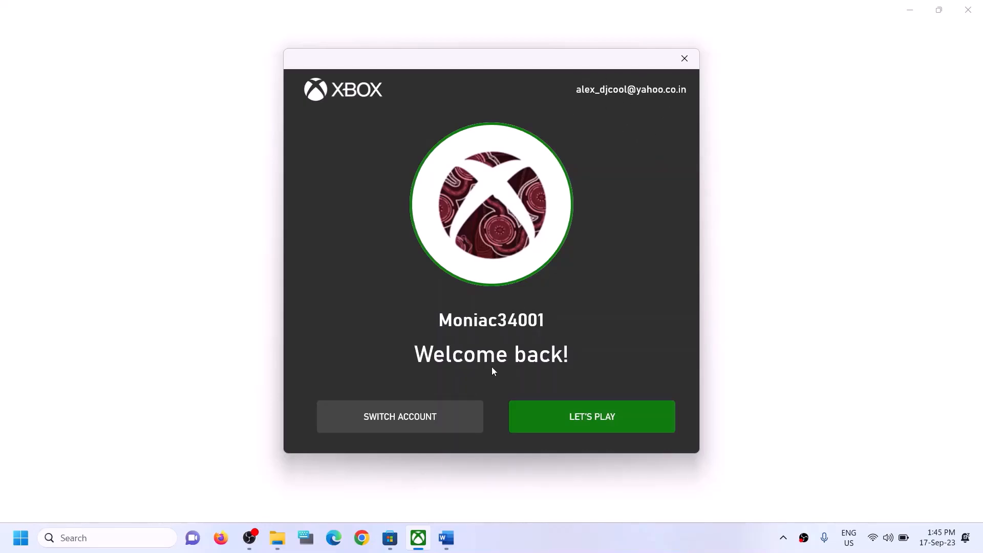
{"action": "left_click", "coordinate": [406, 416]}
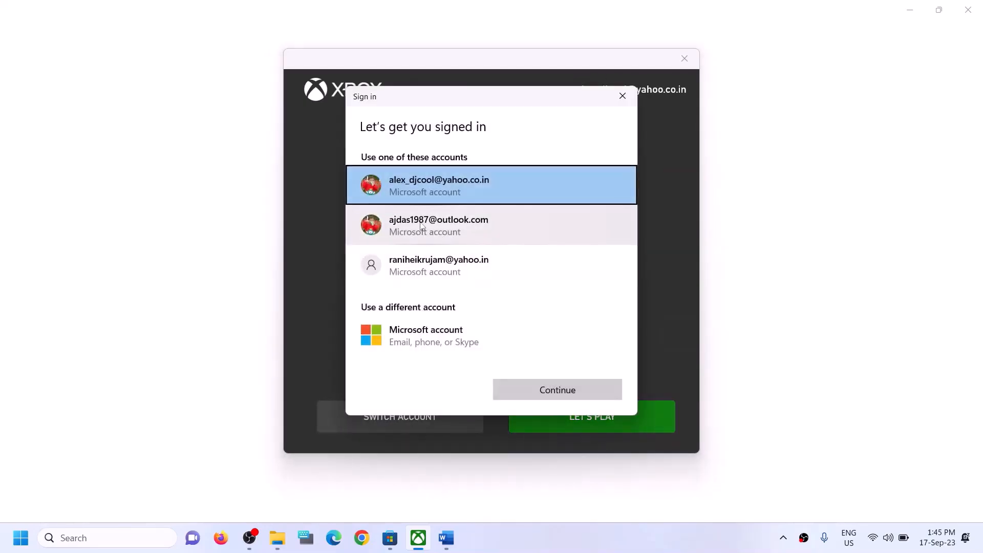
{"action": "left_click", "coordinate": [423, 225]}
{"action": "left_click", "coordinate": [567, 395]}
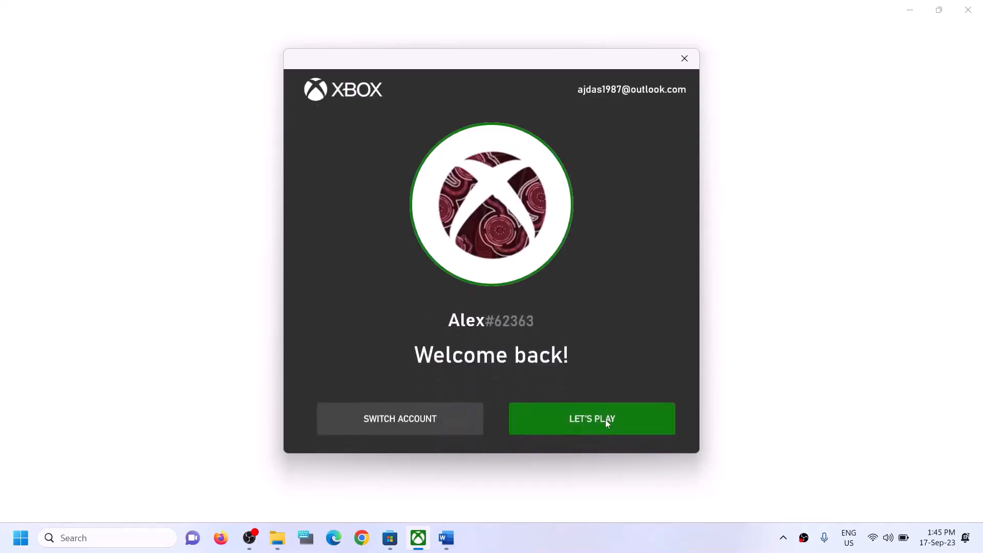
{"action": "left_click", "coordinate": [554, 419]}
- Highlight the Microsoft Store library advice in the Word document's Step 2, then open the library in Microsoft Store
{"action": "left_click", "coordinate": [445, 548]}
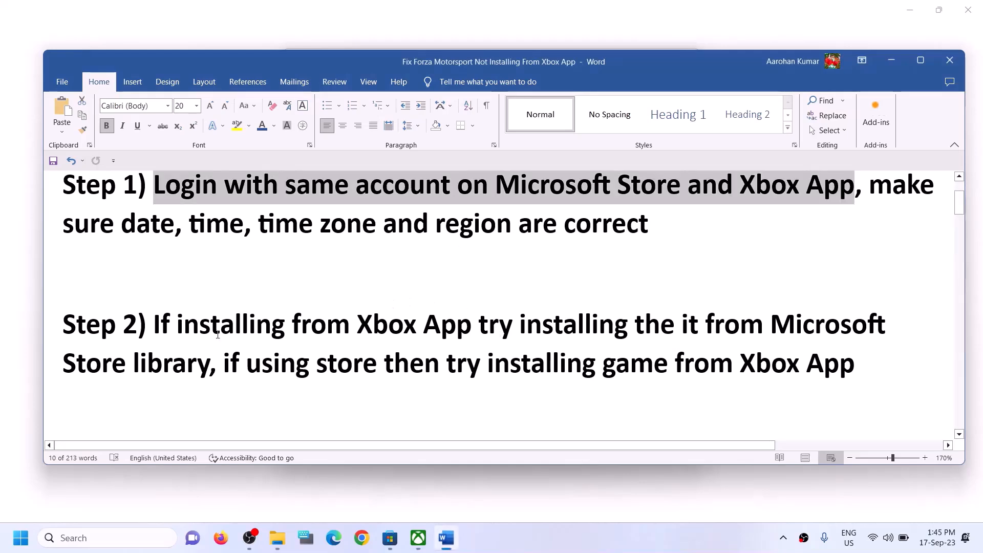
{"action": "left_click_drag", "start_coordinate": [157, 325], "coordinate": [210, 365]}
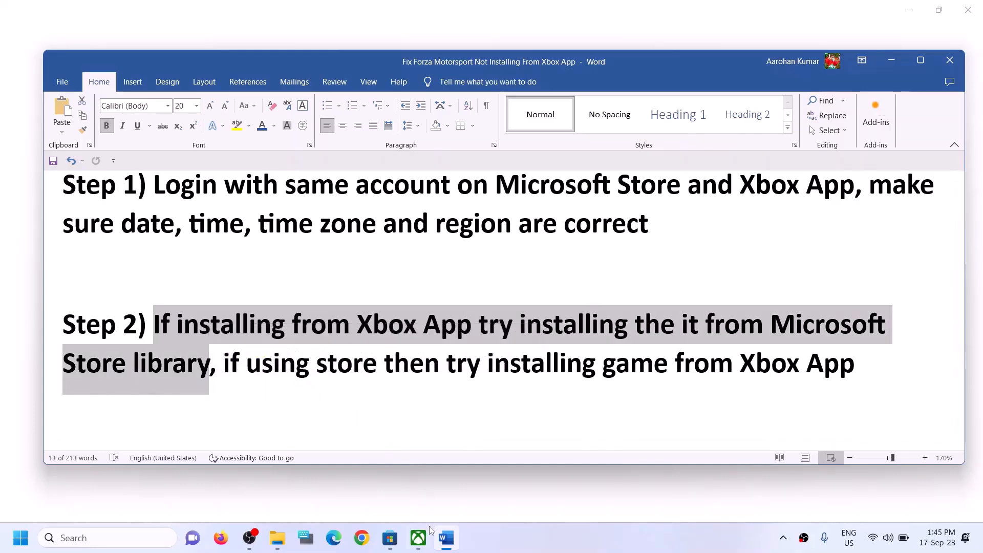
{"action": "left_click", "coordinate": [390, 541]}
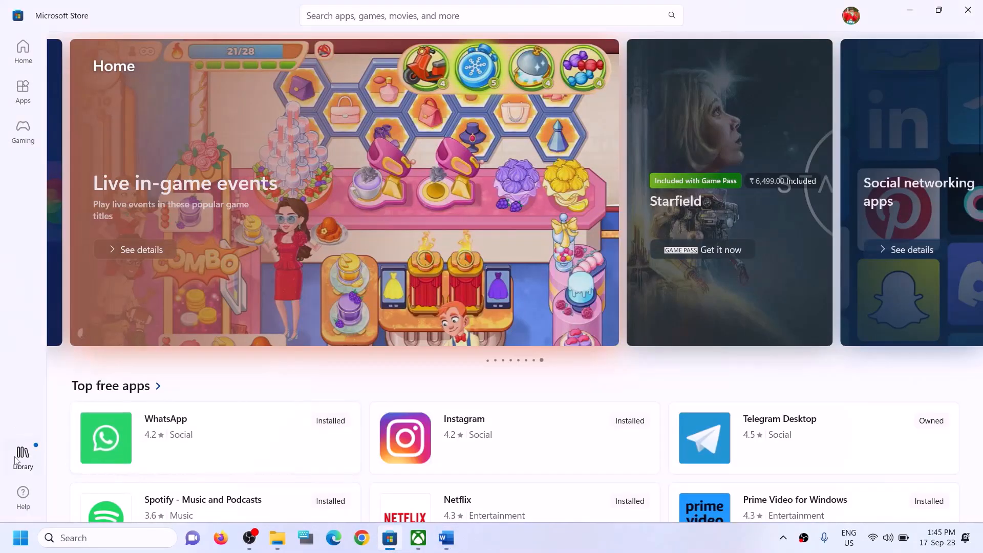
{"action": "left_click", "coordinate": [26, 462]}
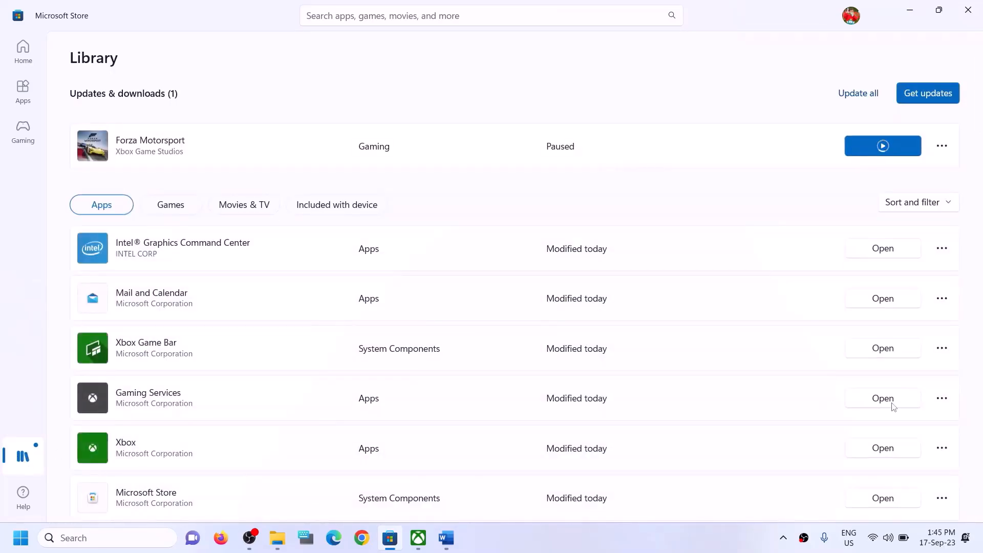
- Check the Forza Motorsport page in the Xbox app, then try to resume the game's paused download in the Microsoft Store library
{"action": "left_click", "coordinate": [419, 537]}
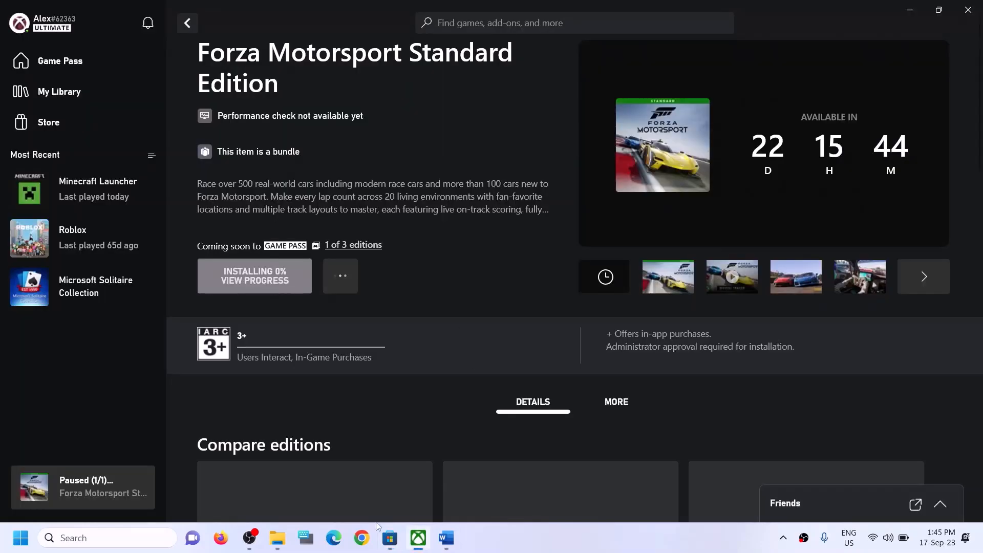
{"action": "left_click", "coordinate": [390, 538]}
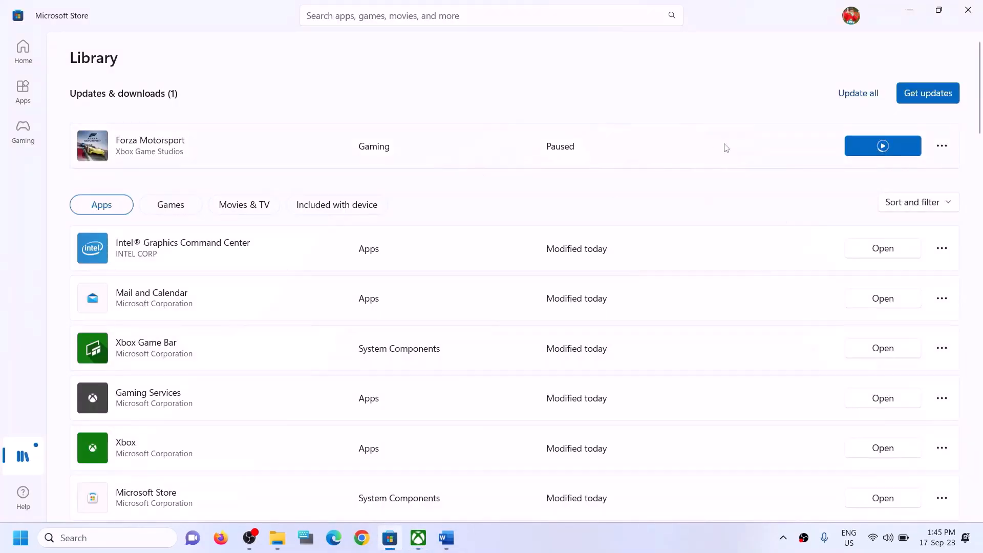
{"action": "scroll", "coordinate": [711, 358], "scroll_direction": "down", "scroll_amount": 10}
{"action": "scroll", "coordinate": [708, 405], "scroll_direction": "up", "scroll_amount": 12}
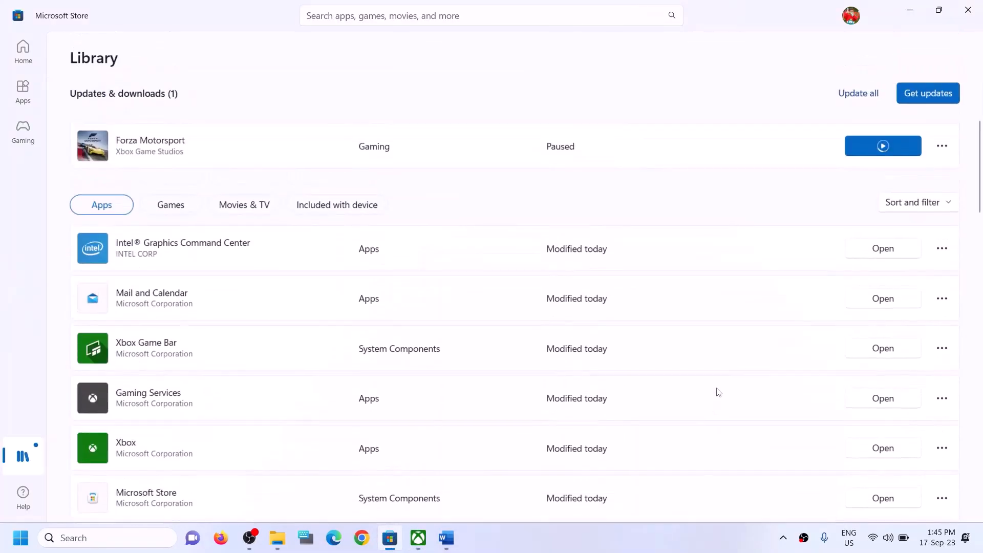
{"action": "left_click", "coordinate": [886, 146]}
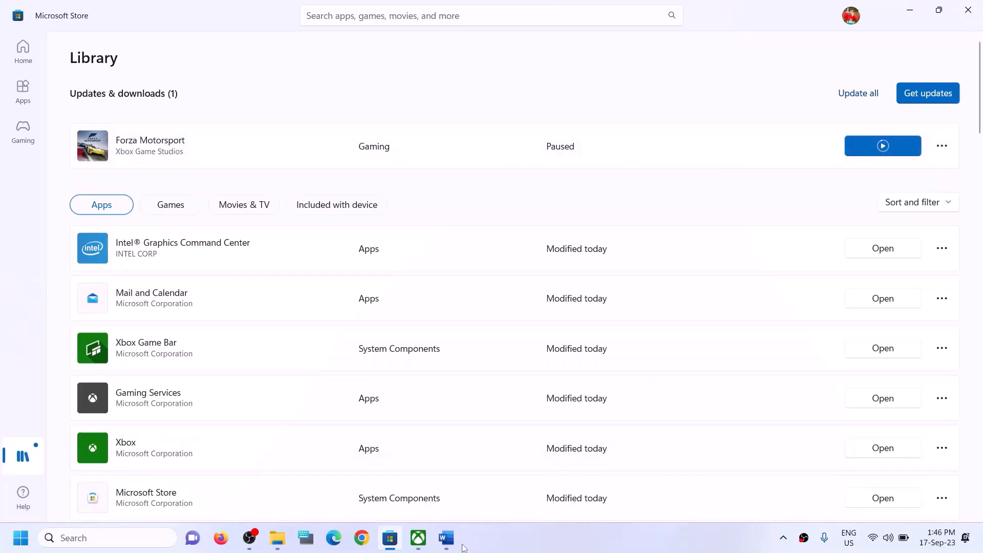
- In the Word document's Step 2, highlight the advice for store users to try installing the game from the Xbox app
{"action": "left_click", "coordinate": [446, 538]}
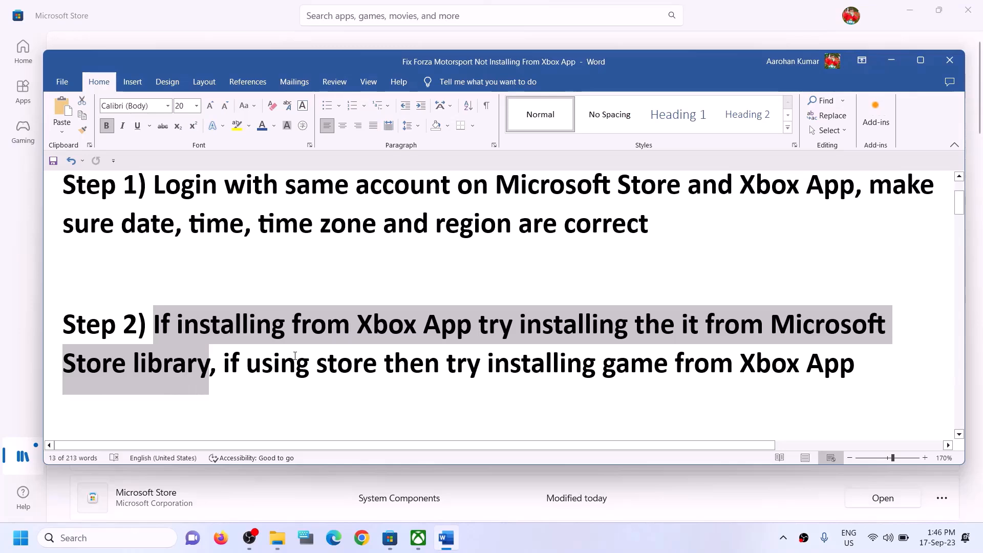
{"action": "left_click", "coordinate": [226, 362]}
{"action": "left_click_drag", "start_coordinate": [226, 361], "coordinate": [675, 358]}
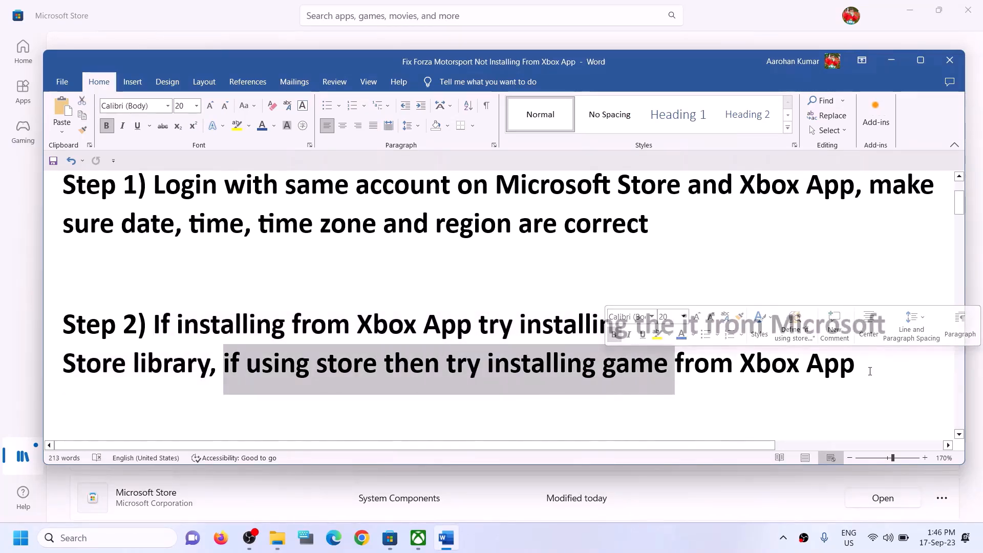
{"action": "left_click", "coordinate": [379, 362]}
{"action": "left_click_drag", "start_coordinate": [224, 361], "coordinate": [384, 362]}
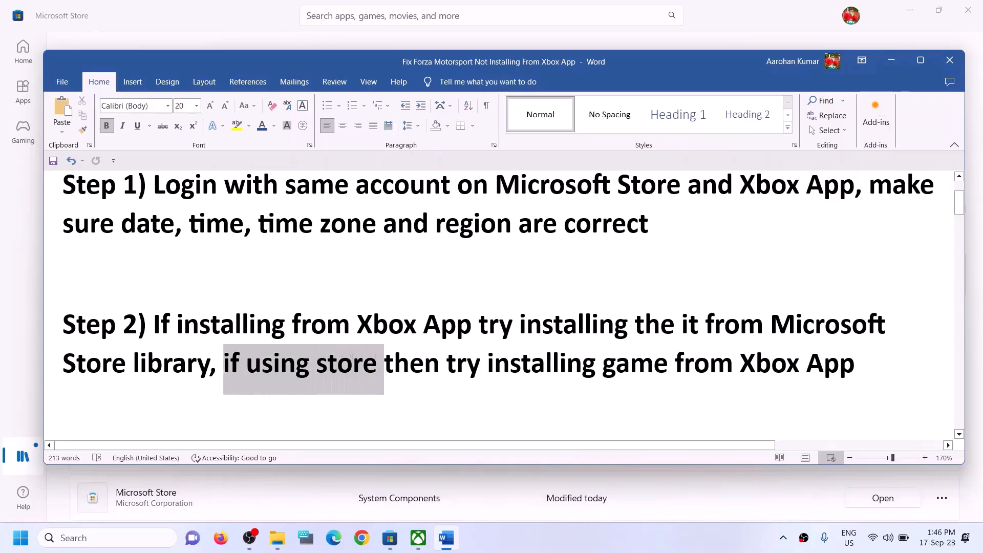
{"action": "left_click_drag", "start_coordinate": [487, 363], "coordinate": [852, 368]}
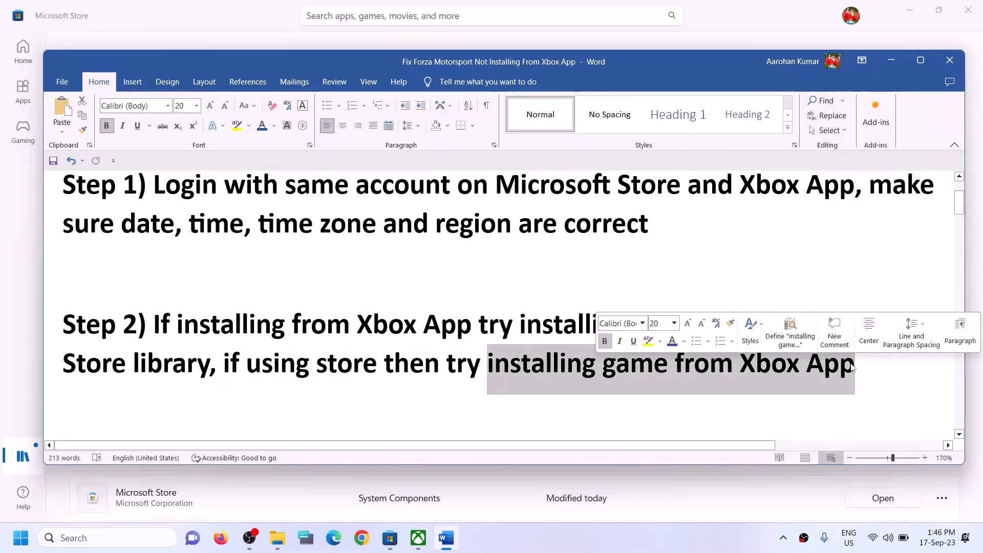
{"action": "left_click", "coordinate": [352, 363]}
- Switch to the Xbox app, search for "forza", and close the suggestions
{"action": "left_click", "coordinate": [251, 15]}
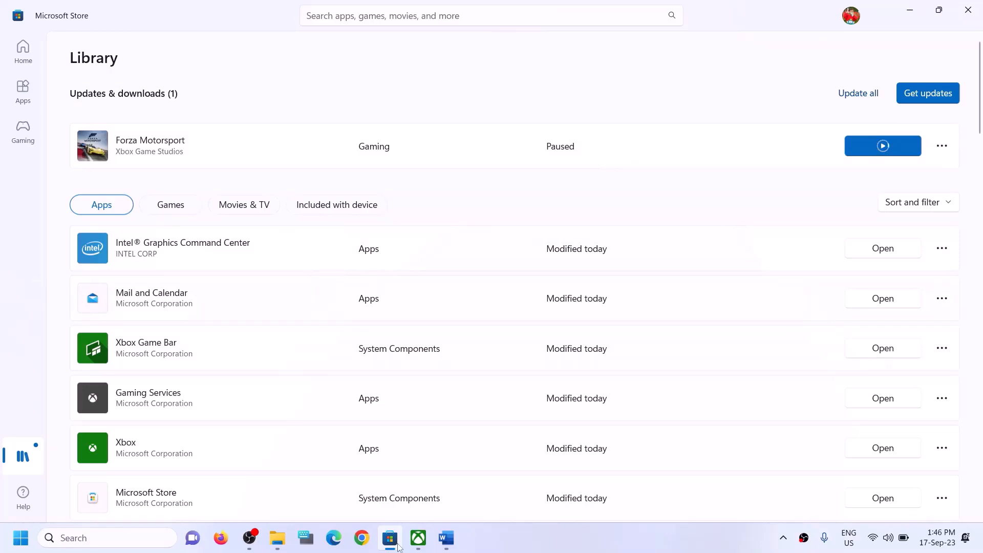
{"action": "left_click", "coordinate": [418, 537]}
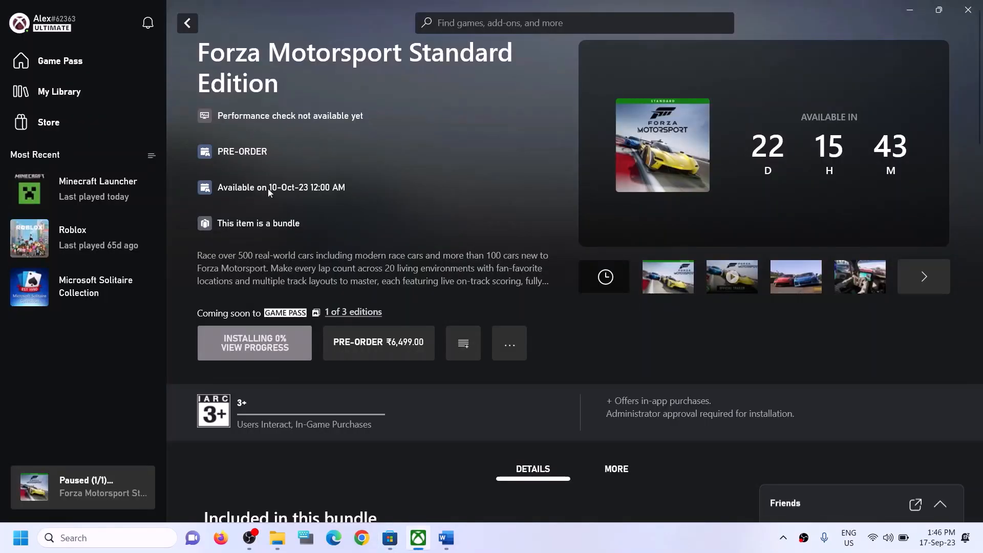
{"action": "left_click", "coordinate": [509, 21]}
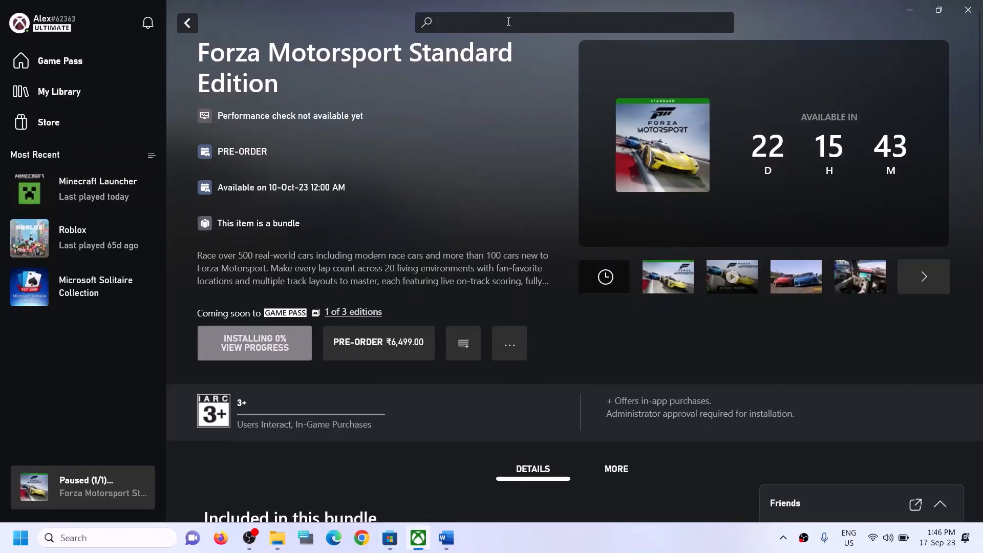
{"action": "type", "text": "forza"}
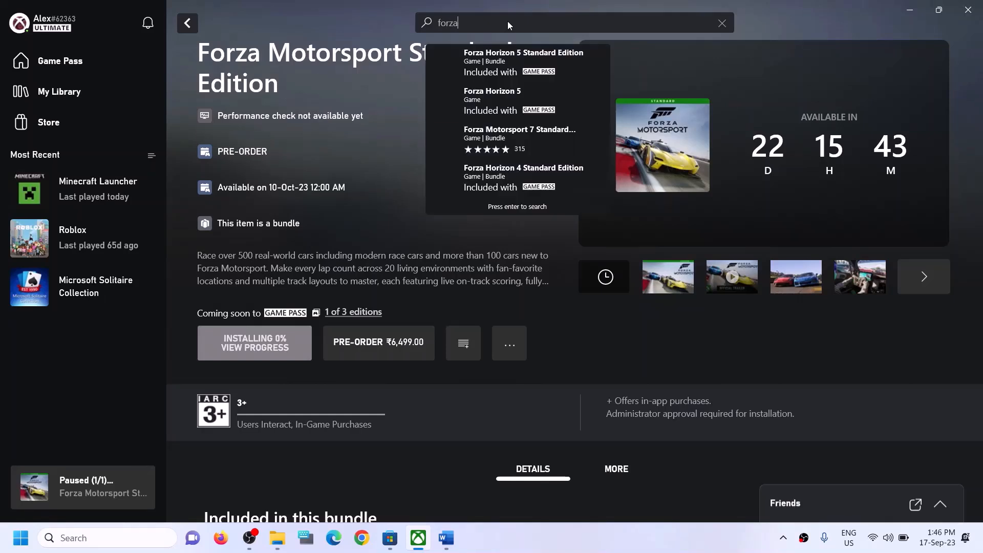
{"action": "left_click", "coordinate": [404, 220]}
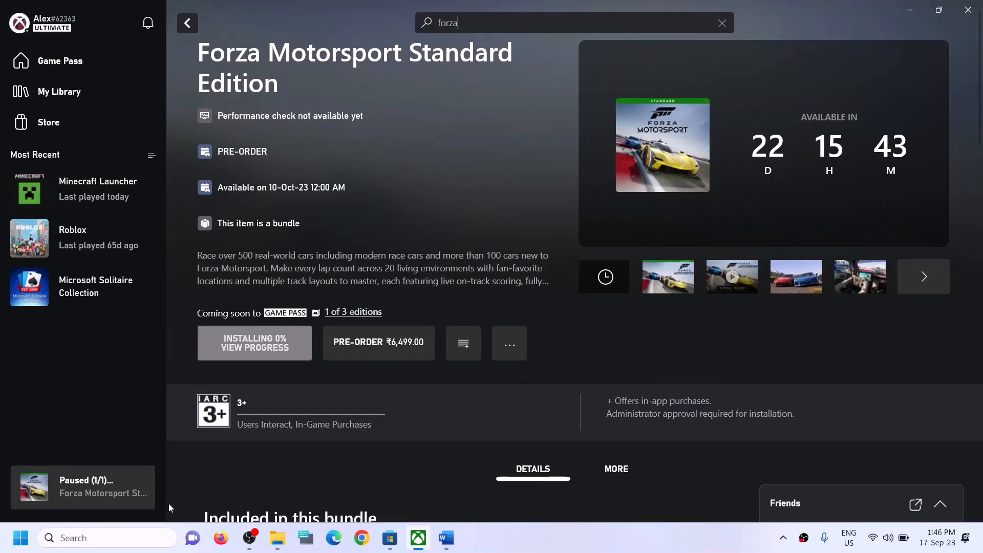
- Search Windows for "xbox" and dismiss the results
{"action": "left_click", "coordinate": [112, 543]}
{"action": "type", "text": "xbox"}
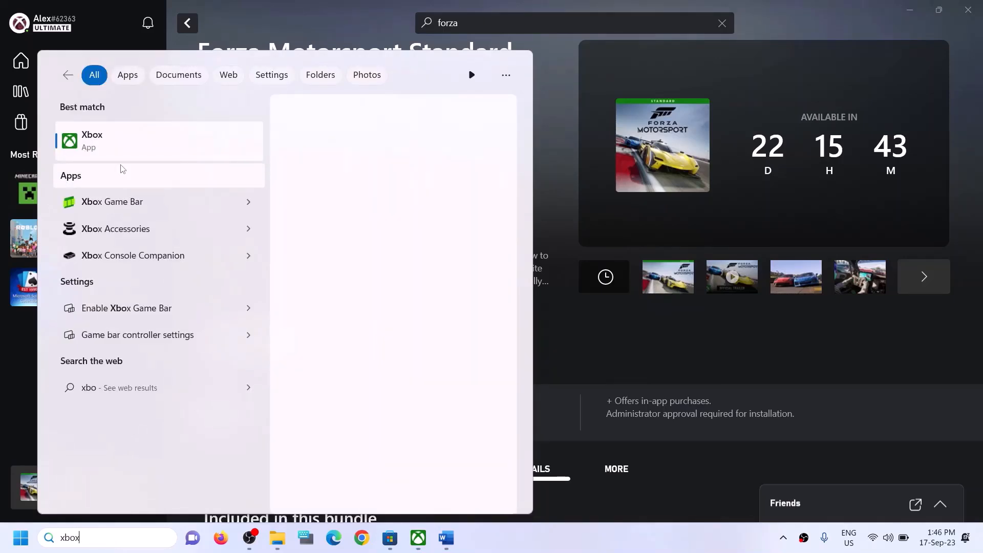
{"action": "left_click", "coordinate": [552, 131]}
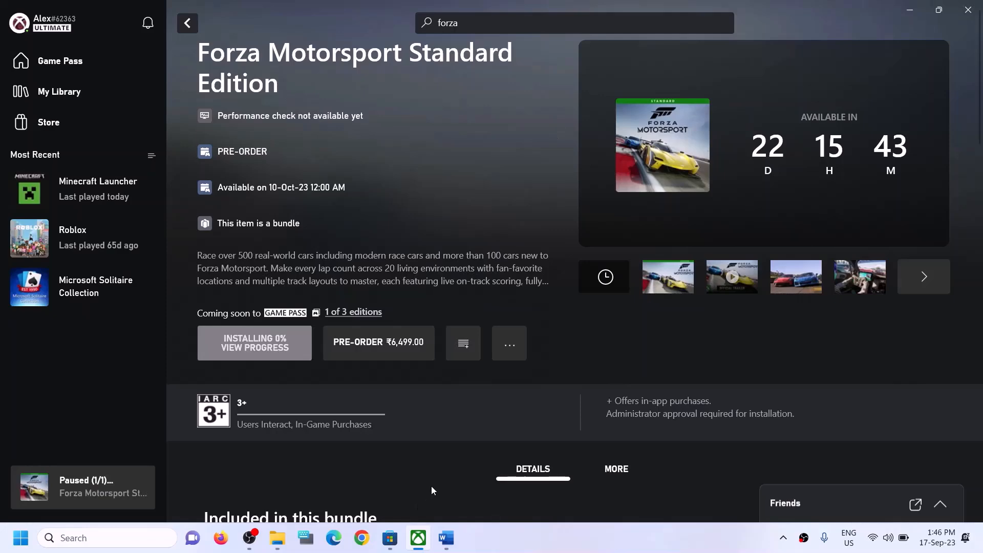
- Copy the complete Get-AppxPackage PowerShell command from Step 3 of the Word document
{"action": "left_click", "coordinate": [446, 537]}
{"action": "scroll", "coordinate": [365, 338], "scroll_direction": "down", "scroll_amount": 2}
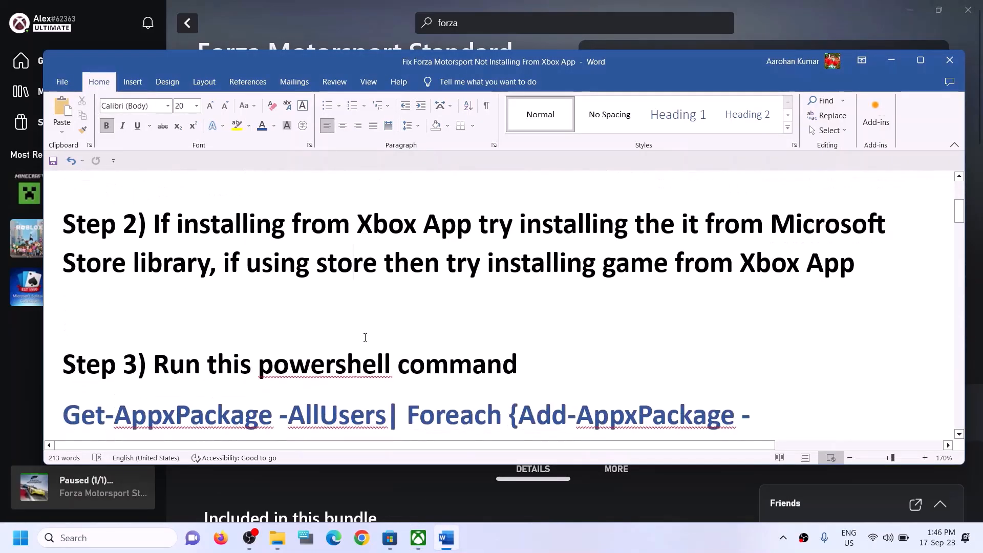
{"action": "scroll", "coordinate": [365, 337], "scroll_direction": "down", "scroll_amount": 3}
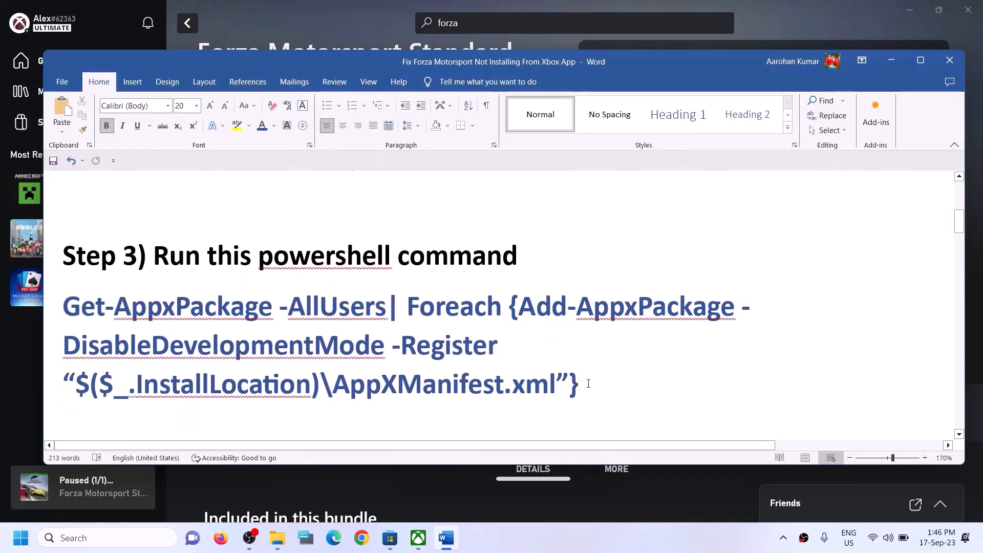
{"action": "left_click_drag", "start_coordinate": [588, 384], "coordinate": [102, 328]}
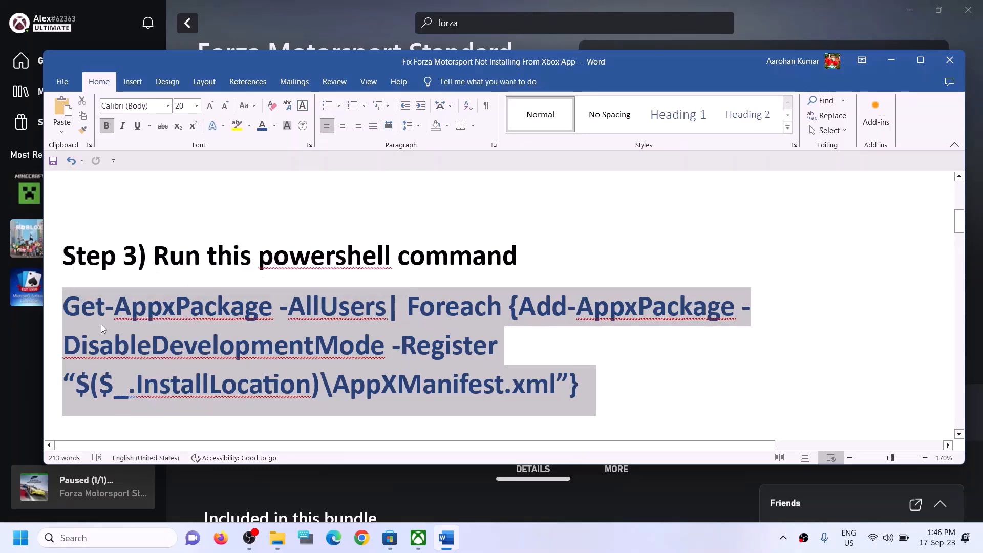
{"action": "right_click", "coordinate": [101, 328]}
{"action": "left_click", "coordinate": [123, 171]}
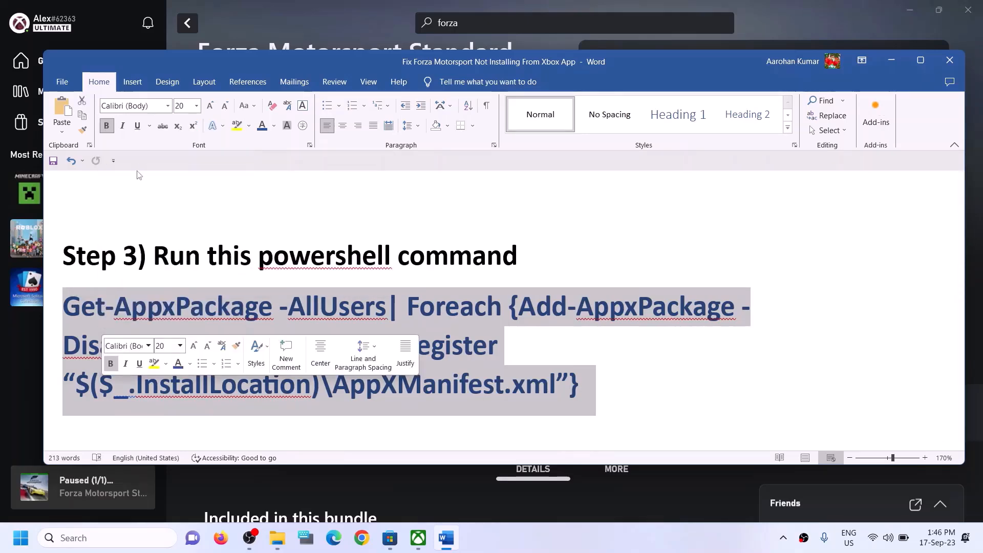
- Search Windows for "powershell", run Windows PowerShell as administrator, allow device changes, and move its window over the document
{"action": "left_click", "coordinate": [101, 539]}
{"action": "type", "text": "powe"}
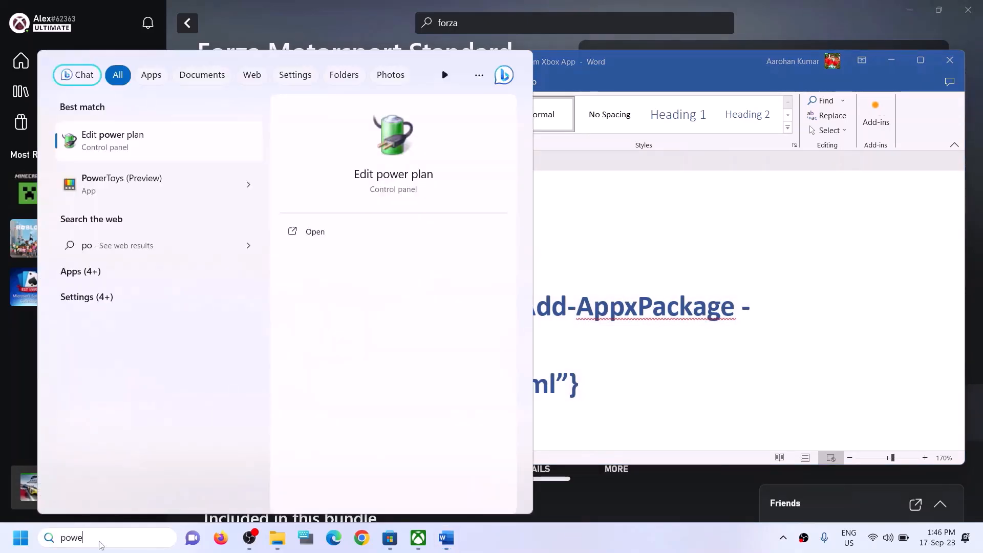
{"action": "type", "text": "rshell"}
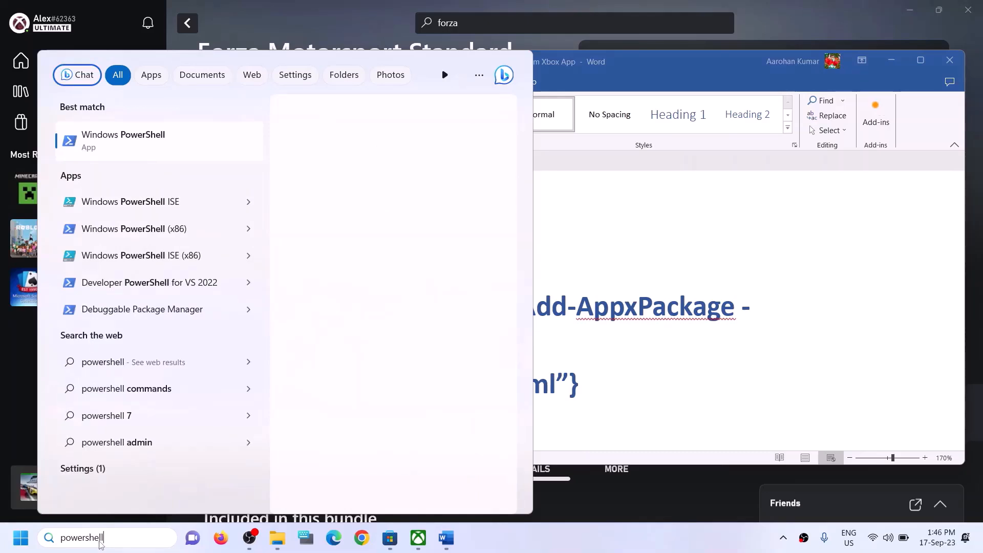
{"action": "right_click", "coordinate": [221, 161]}
{"action": "left_click", "coordinate": [203, 162]}
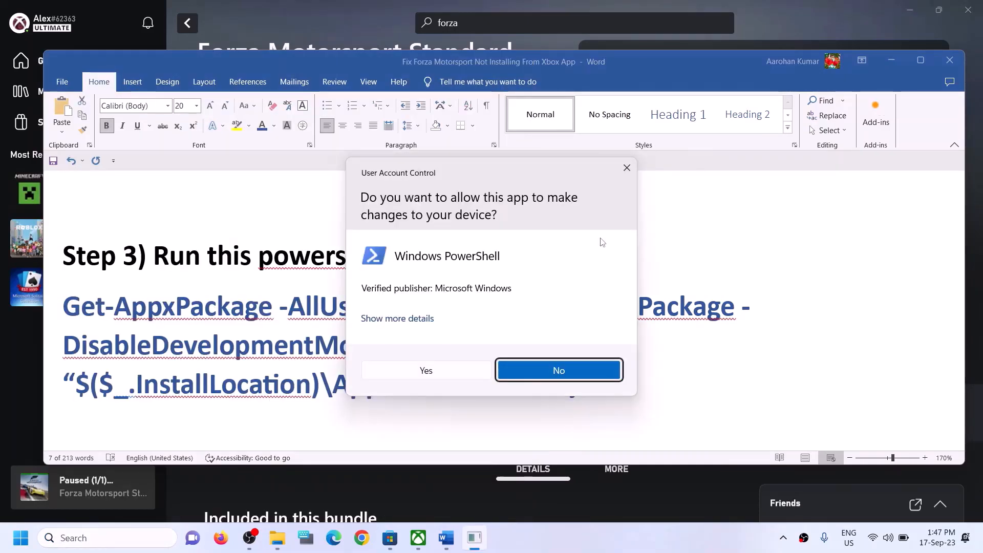
{"action": "left_click", "coordinate": [426, 370]}
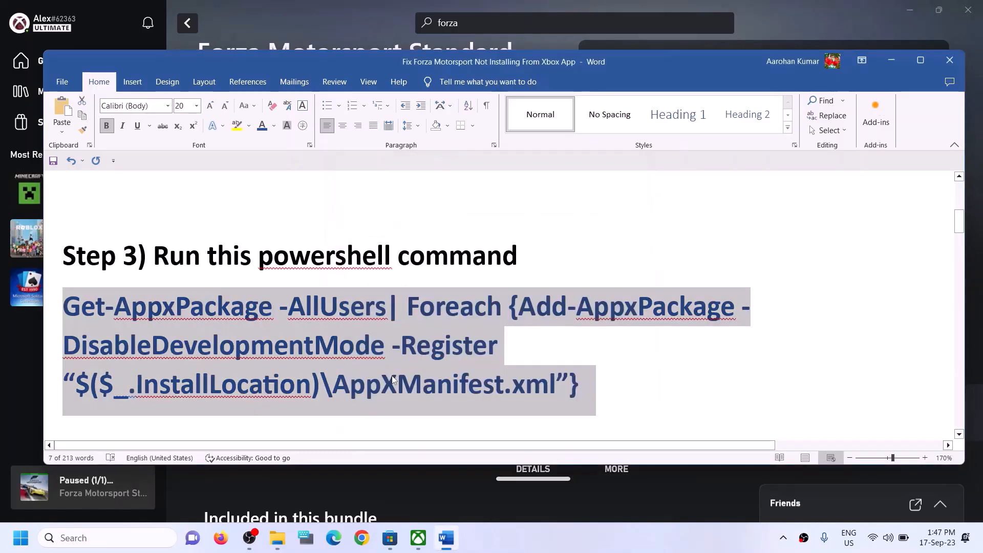
{"action": "left_click_drag", "start_coordinate": [256, 40], "coordinate": [449, 206]}
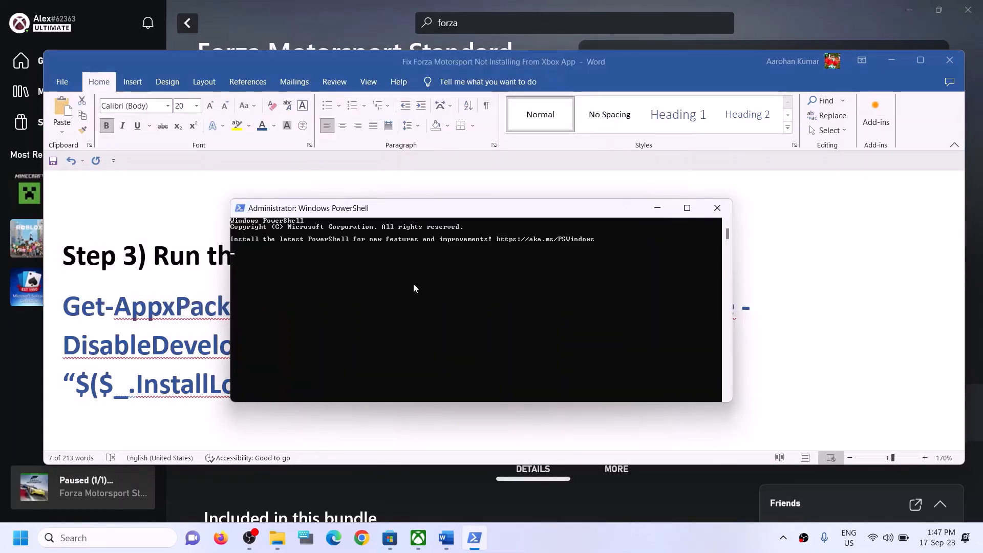
- Paste the copied Get-AppxPackage command into the administrator PowerShell window and run it
{"action": "right_click", "coordinate": [413, 284]}
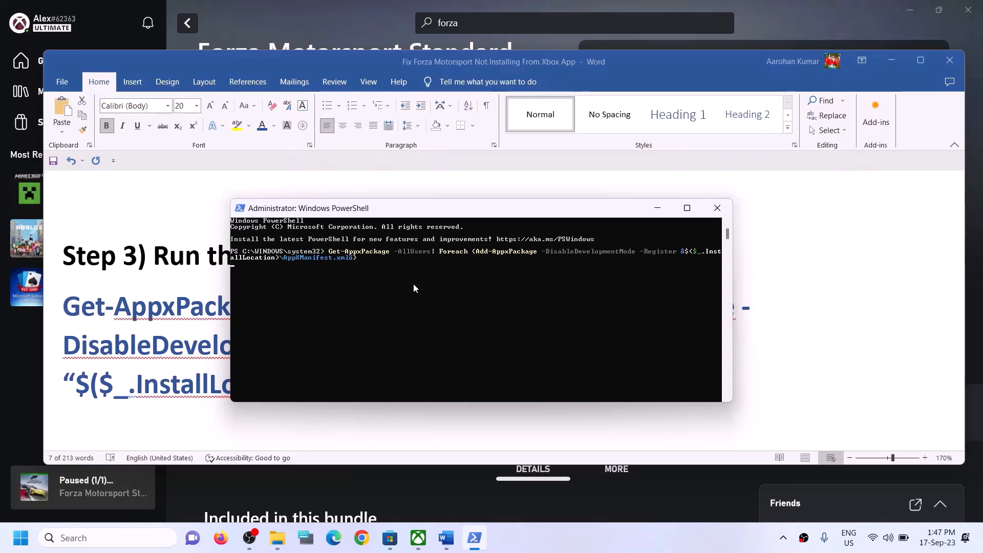
{"action": "key", "text": "Return"}
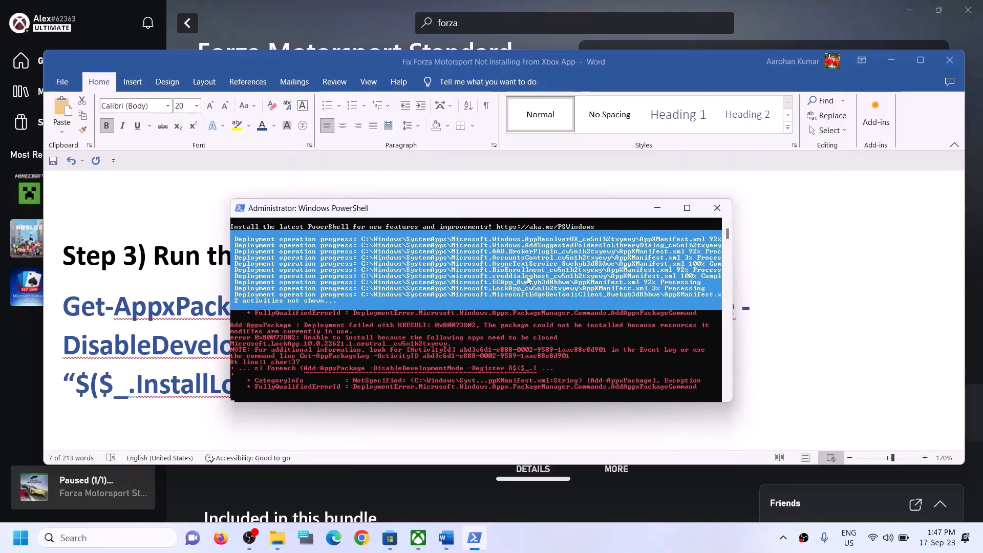
- Return to the Word document and highlight the Step 4 heading text "Delete Microsoft Store Local Cache Files"
{"action": "key", "text": "alt+Tab"}
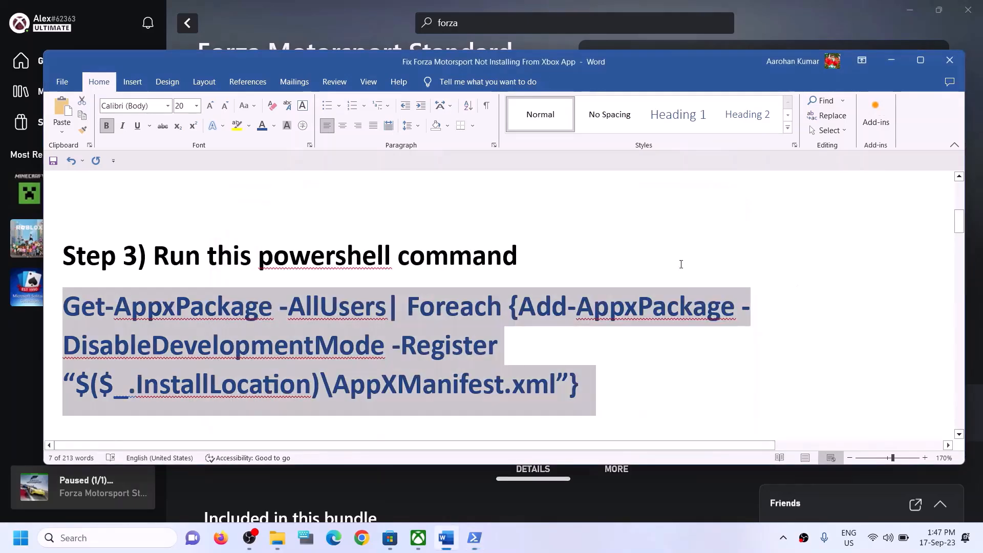
{"action": "scroll", "coordinate": [308, 314], "scroll_direction": "down", "scroll_amount": 3}
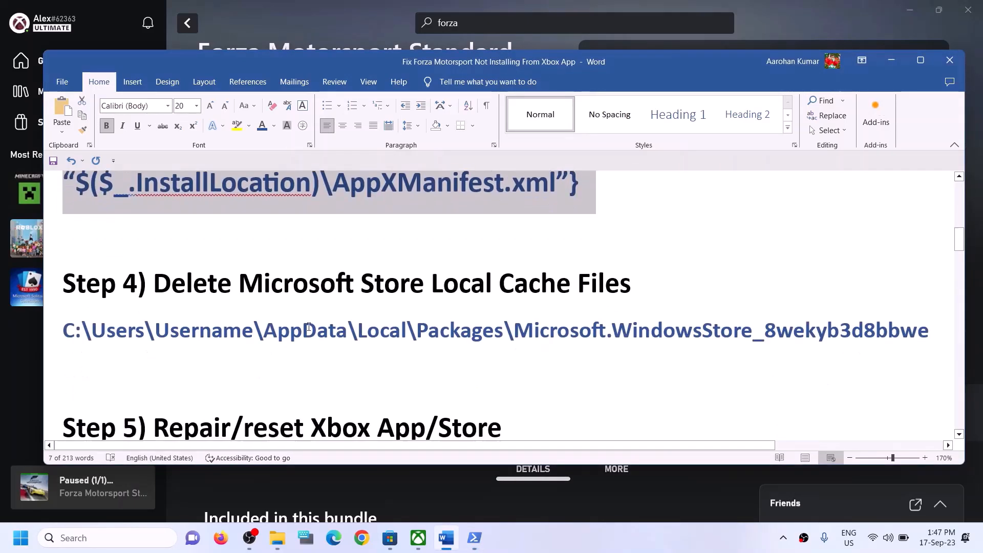
{"action": "scroll", "coordinate": [224, 319], "scroll_direction": "up", "scroll_amount": 1}
{"action": "left_click_drag", "start_coordinate": [224, 319], "coordinate": [630, 330]}
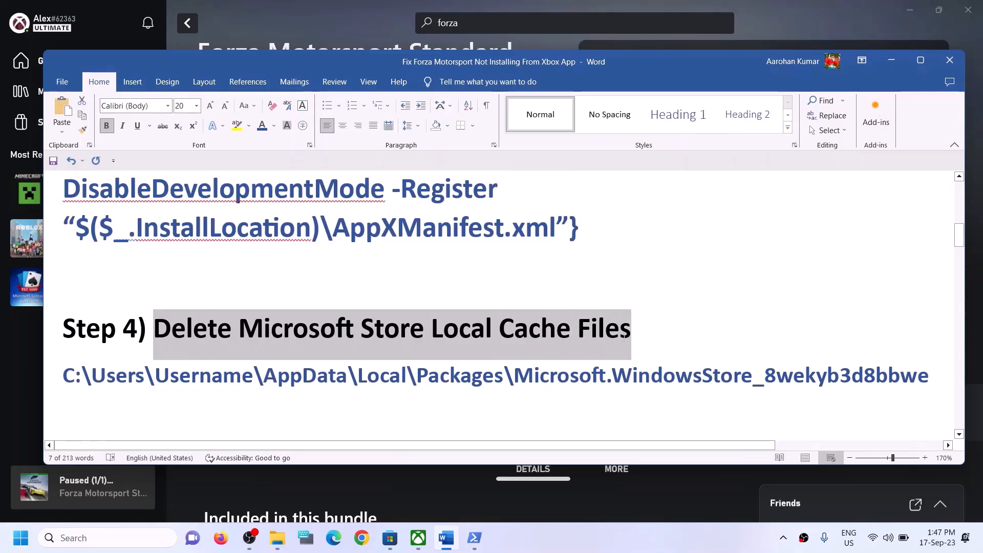
- Switch to File Explorer and open the Windows account's profile folder under Users on Local Disk (C:)
{"action": "left_click", "coordinate": [286, 532]}
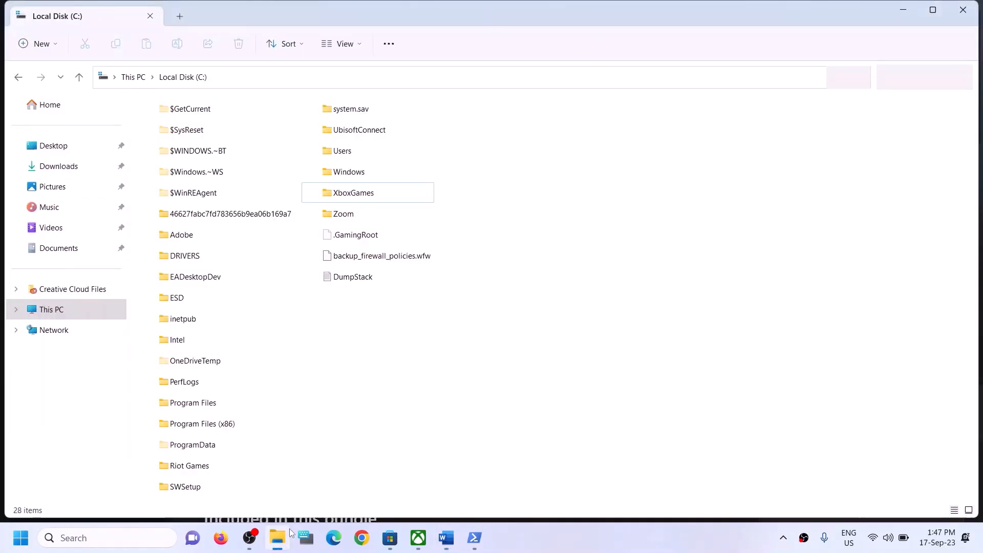
{"action": "left_click", "coordinate": [63, 309]}
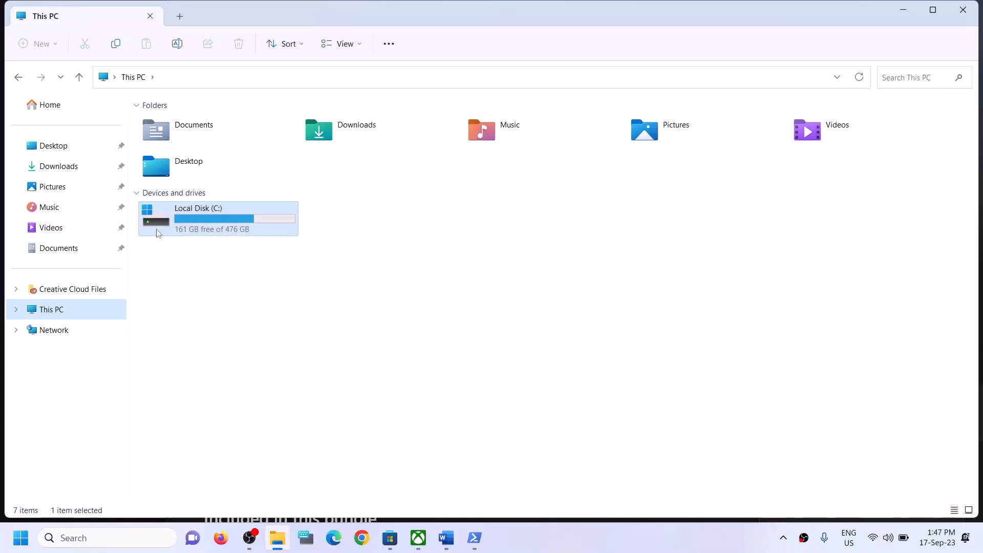
{"action": "double_click", "coordinate": [283, 224]}
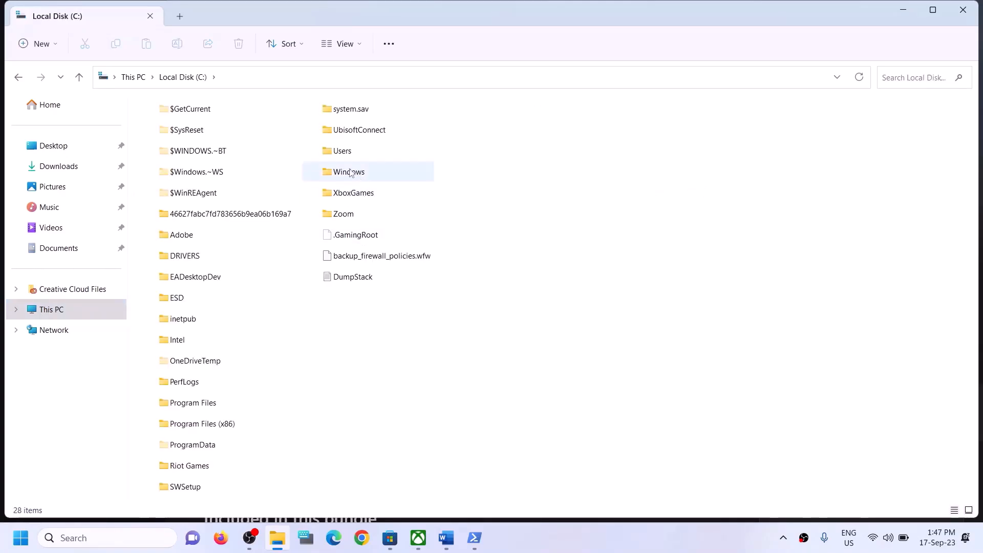
{"action": "left_click", "coordinate": [356, 153]}
{"action": "double_click", "coordinate": [356, 152]}
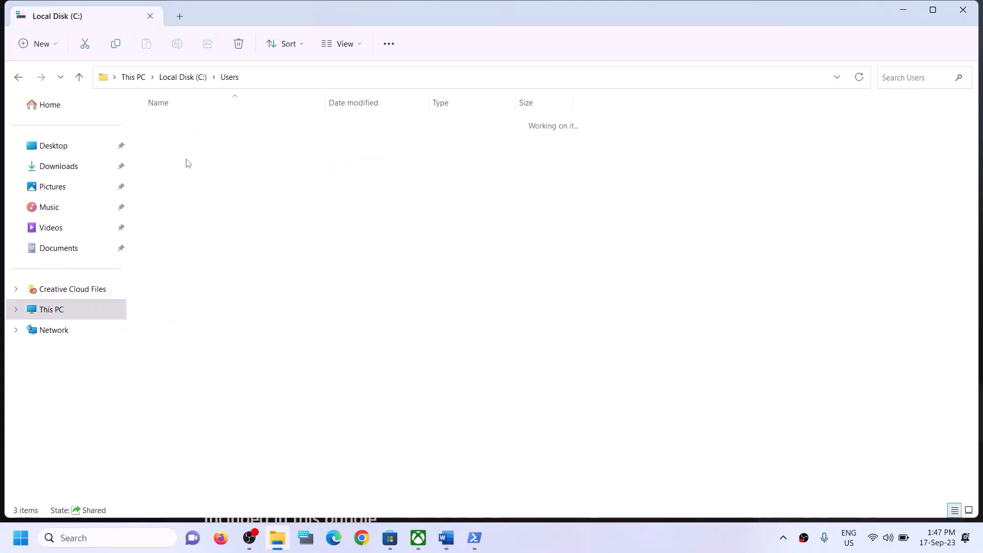
{"action": "left_click", "coordinate": [205, 166]}
{"action": "double_click", "coordinate": [188, 165]}
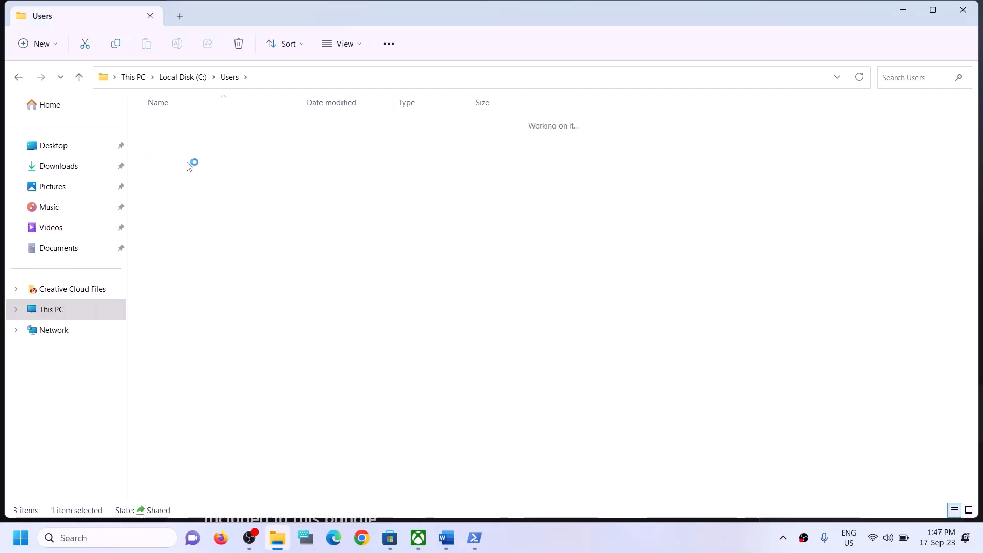
- Select the AppData folder and check the Hidden items display option, leaving its setting as it is
{"action": "left_click", "coordinate": [166, 255]}
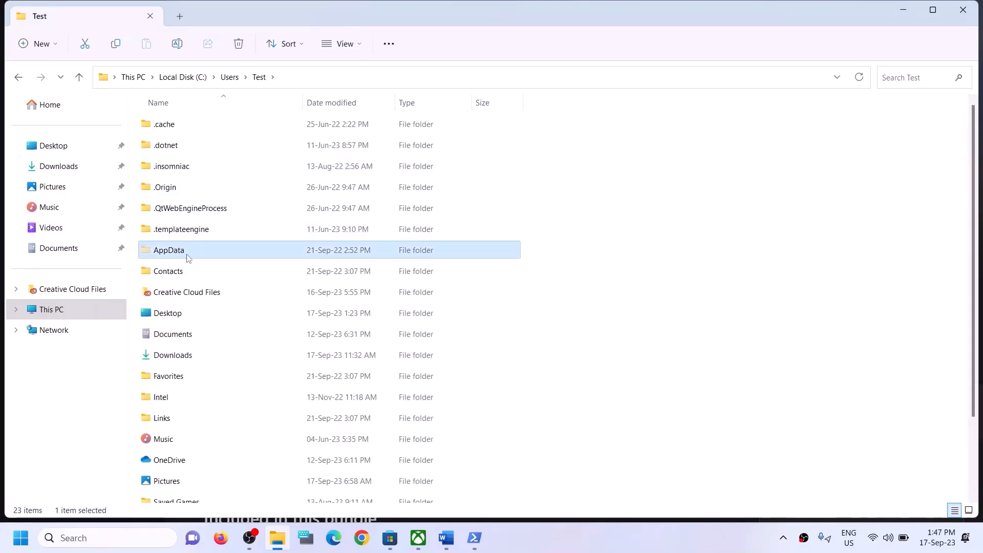
{"action": "left_click", "coordinate": [341, 43]}
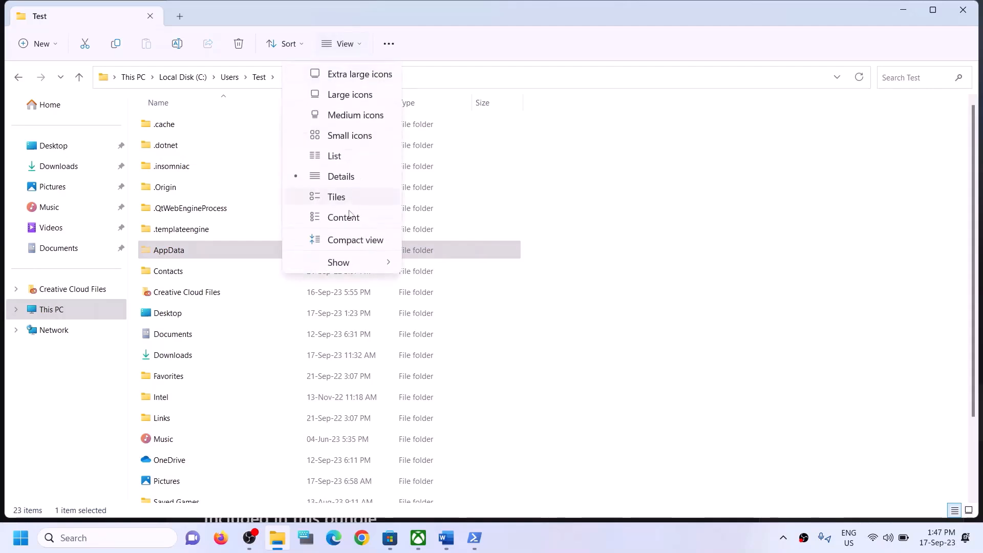
{"action": "mouse_move", "coordinate": [338, 263]}
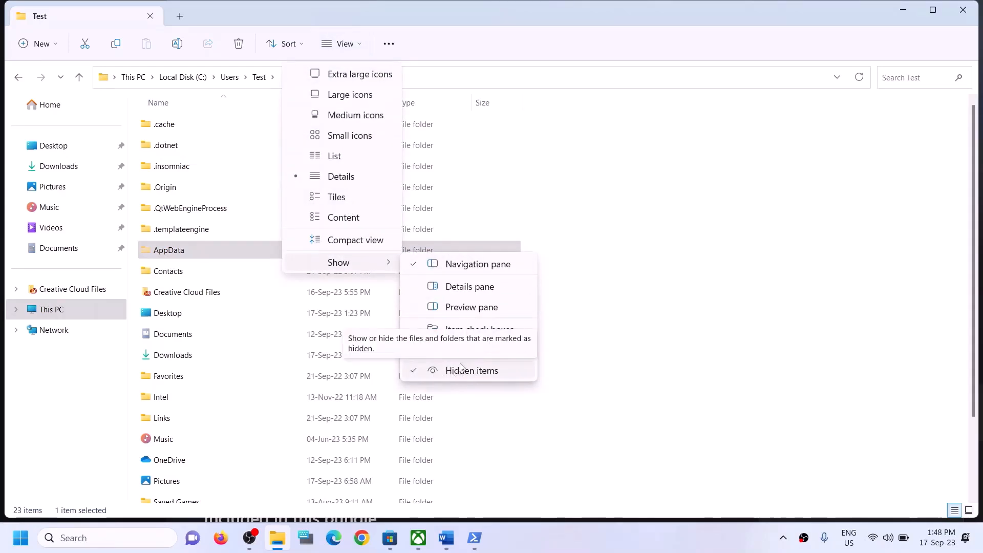
{"action": "left_click", "coordinate": [184, 256]}
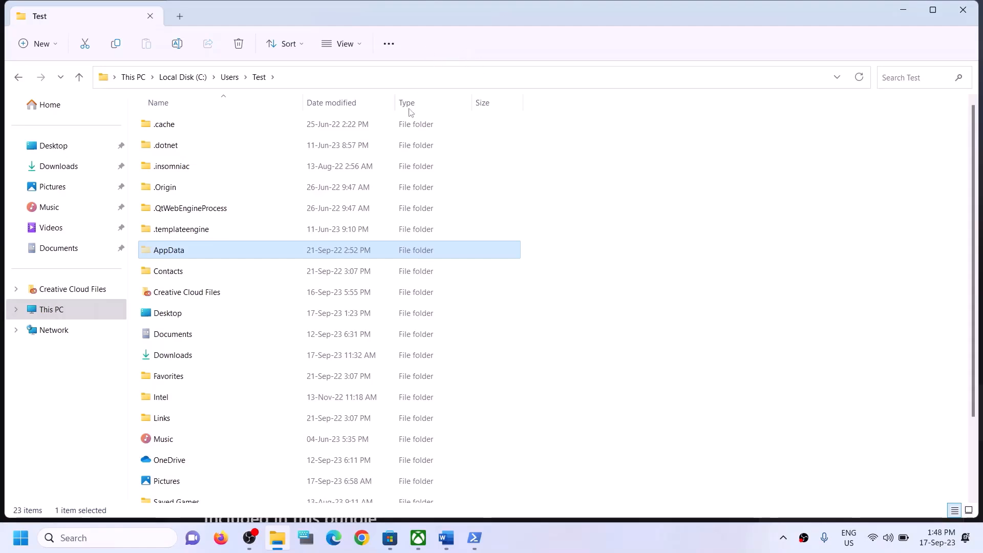
- Open the Packages folder inside AppData\Local
{"action": "left_click", "coordinate": [162, 251]}
{"action": "left_click", "coordinate": [211, 248]}
{"action": "double_click", "coordinate": [210, 248]}
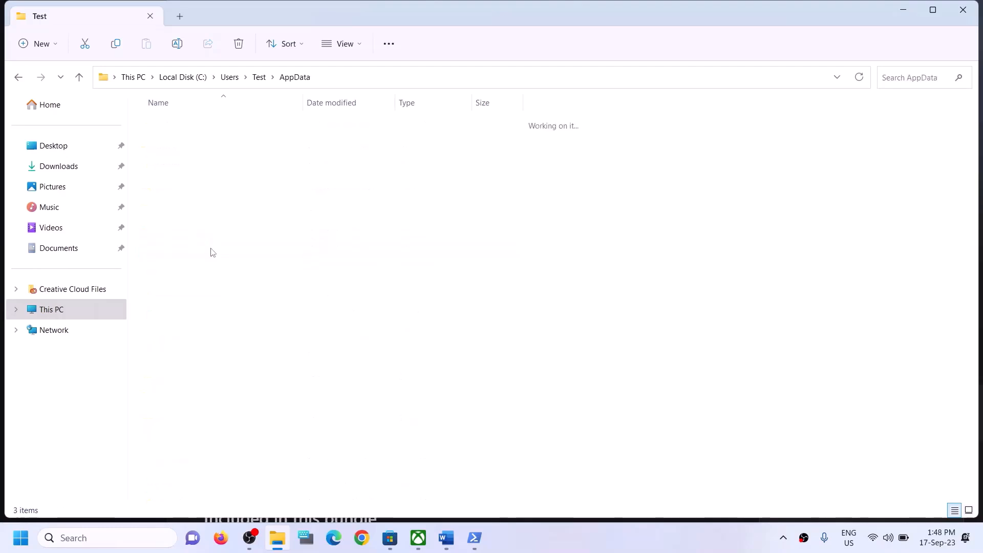
{"action": "left_click", "coordinate": [212, 125]}
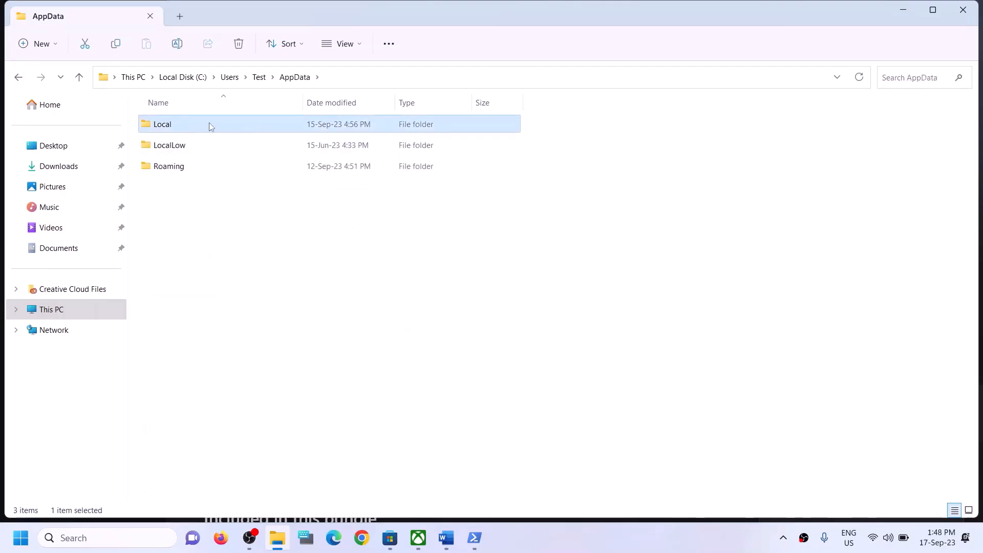
{"action": "double_click", "coordinate": [209, 126]}
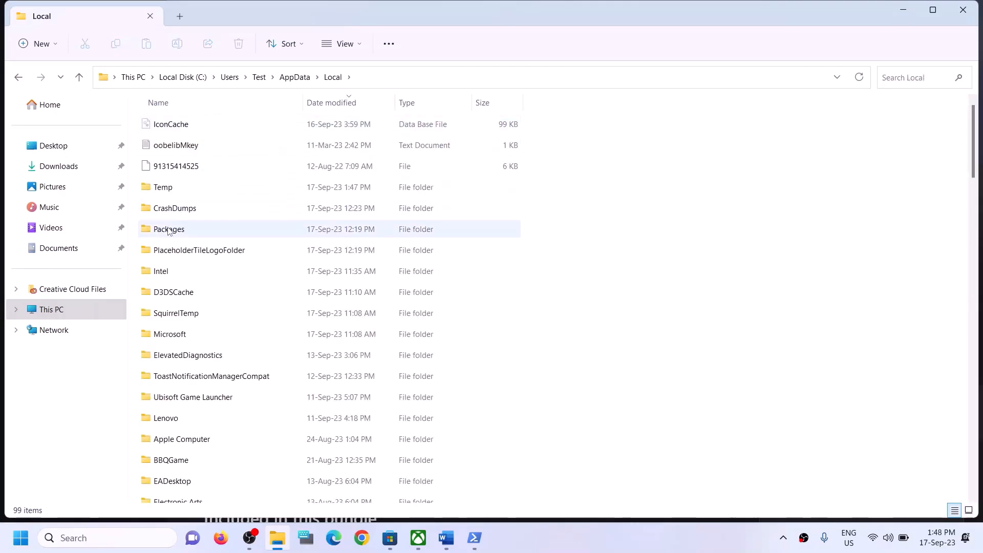
{"action": "left_click", "coordinate": [204, 229]}
{"action": "double_click", "coordinate": [198, 237]}
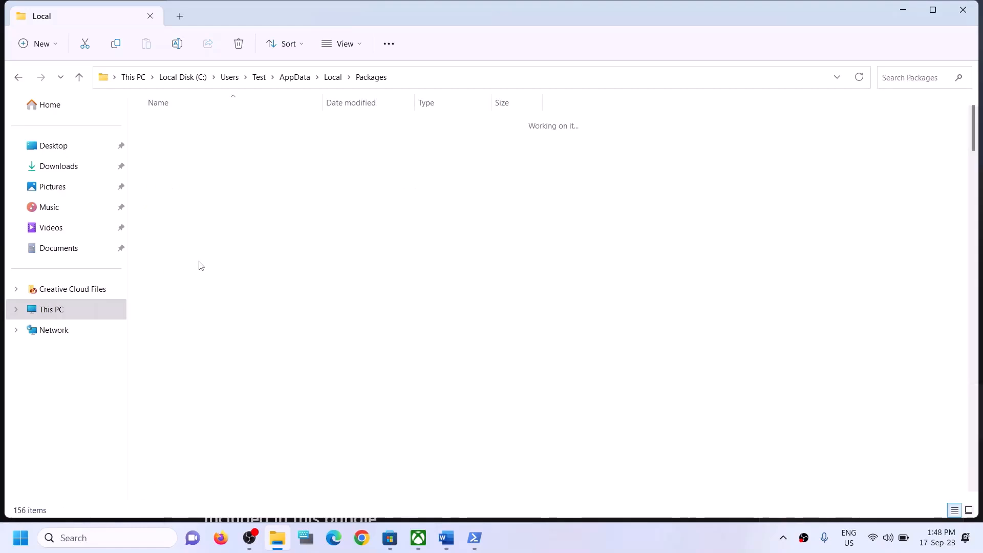
- Locate the Microsoft.WindowsStore_8wekyb3d8bbwe folder in Packages and open it
{"action": "left_click", "coordinate": [211, 319]}
{"action": "scroll", "coordinate": [222, 340], "scroll_direction": "down", "scroll_amount": 5}
{"action": "scroll", "coordinate": [230, 349], "scroll_direction": "down", "scroll_amount": 20}
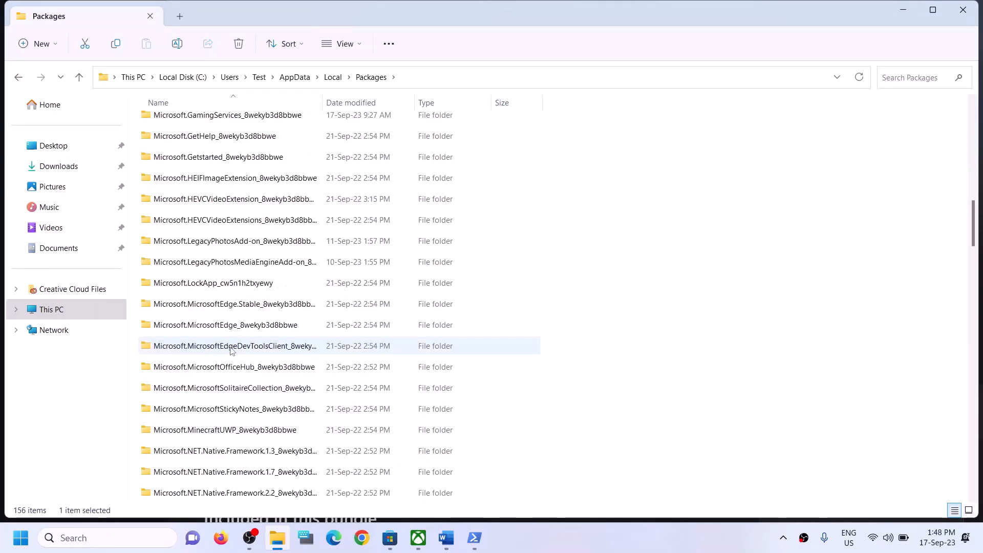
{"action": "scroll", "coordinate": [230, 350], "scroll_direction": "down", "scroll_amount": 14}
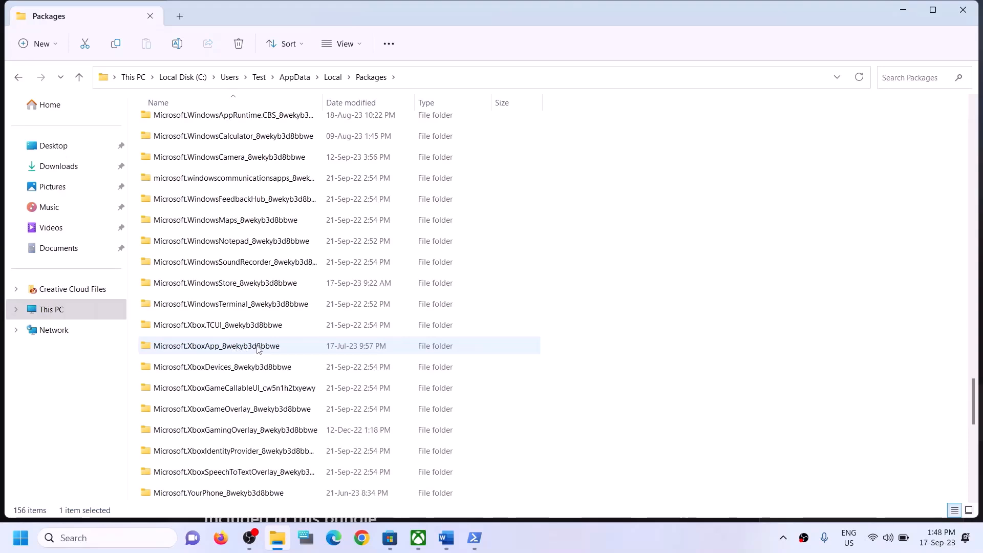
{"action": "scroll", "coordinate": [258, 348], "scroll_direction": "down", "scroll_amount": 3}
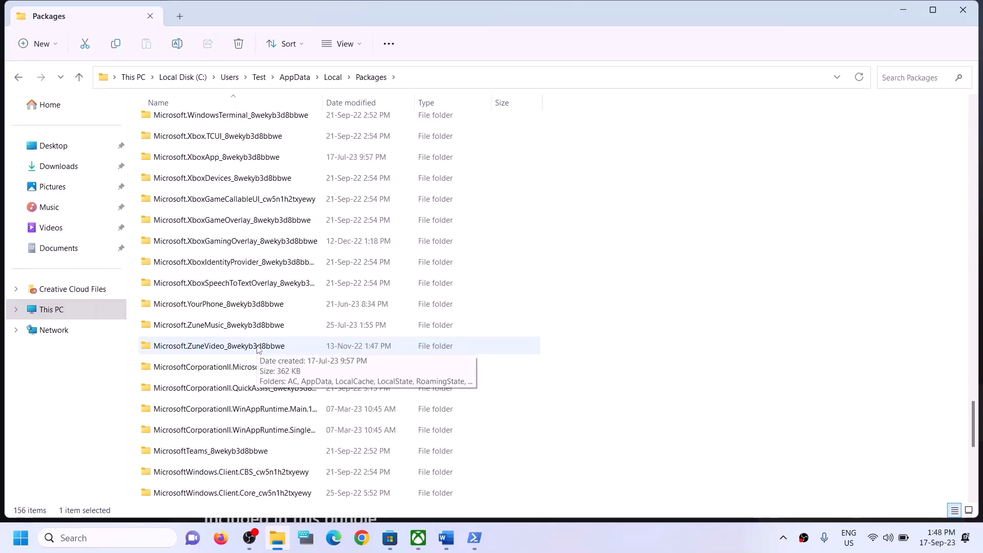
{"action": "scroll", "coordinate": [257, 348], "scroll_direction": "up", "scroll_amount": 2}
{"action": "scroll", "coordinate": [258, 349], "scroll_direction": "down", "scroll_amount": 6}
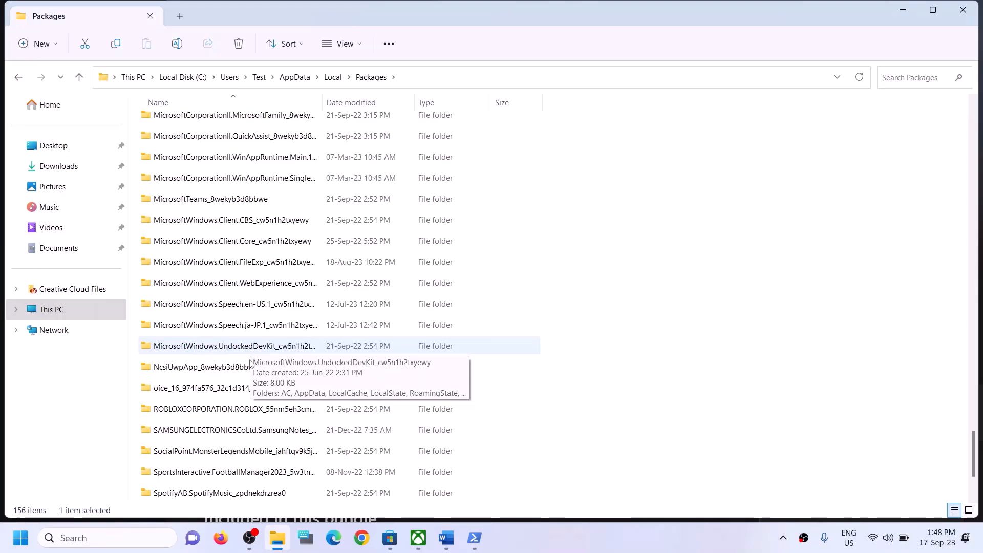
{"action": "scroll", "coordinate": [234, 405], "scroll_direction": "down", "scroll_amount": 2}
{"action": "scroll", "coordinate": [231, 333], "scroll_direction": "up", "scroll_amount": 1}
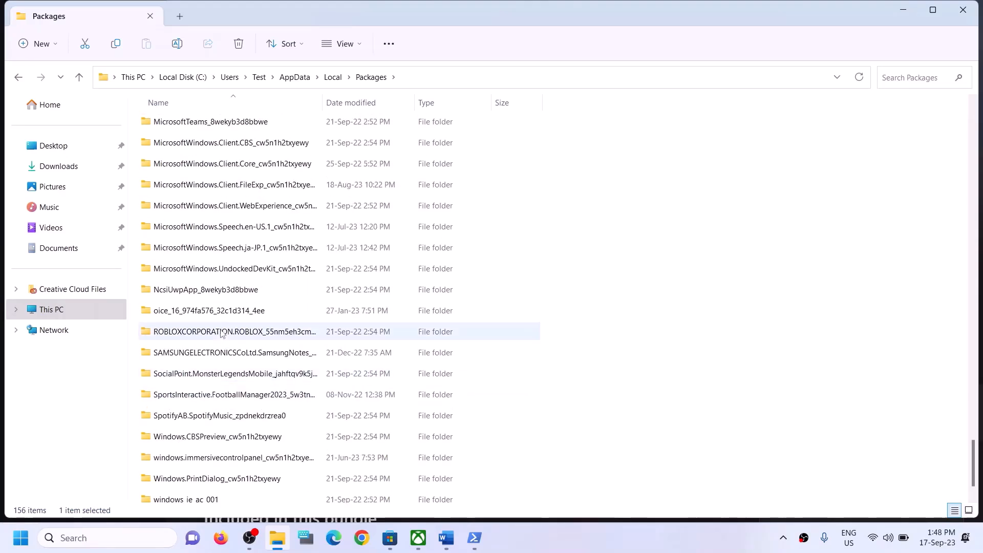
{"action": "scroll", "coordinate": [288, 324], "scroll_direction": "up", "scroll_amount": 2}
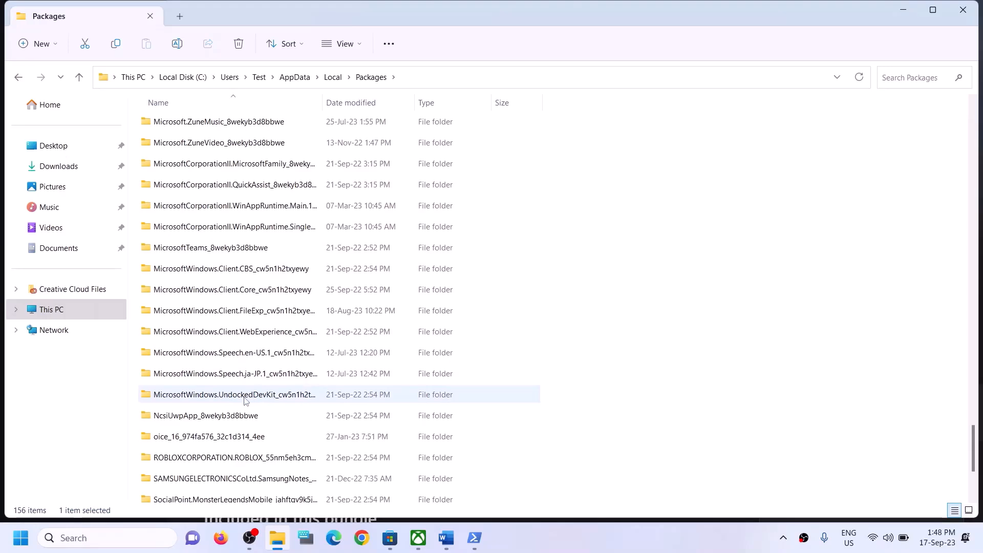
{"action": "left_click", "coordinate": [243, 266]}
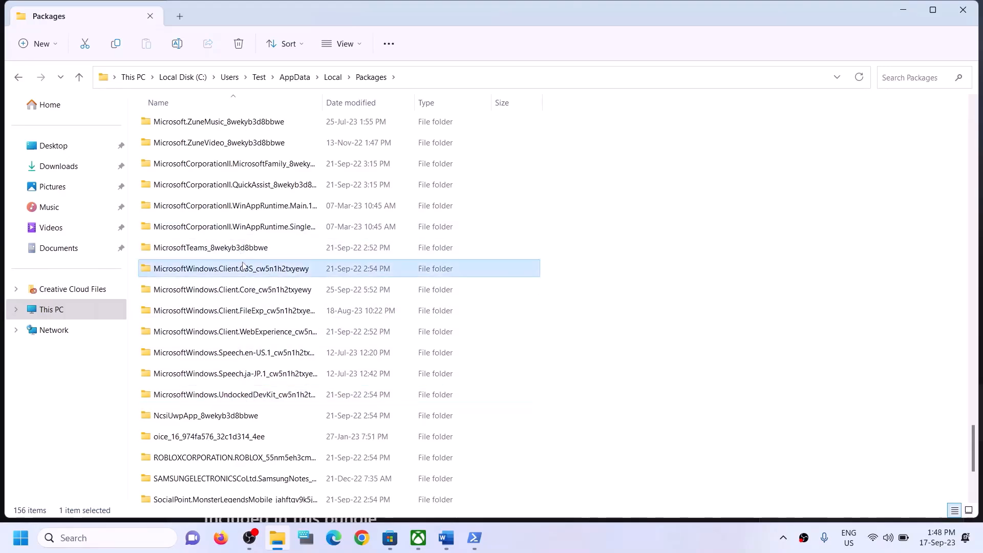
{"action": "left_click", "coordinate": [254, 333]}
{"action": "left_click", "coordinate": [254, 333], "text": "ctrl"}
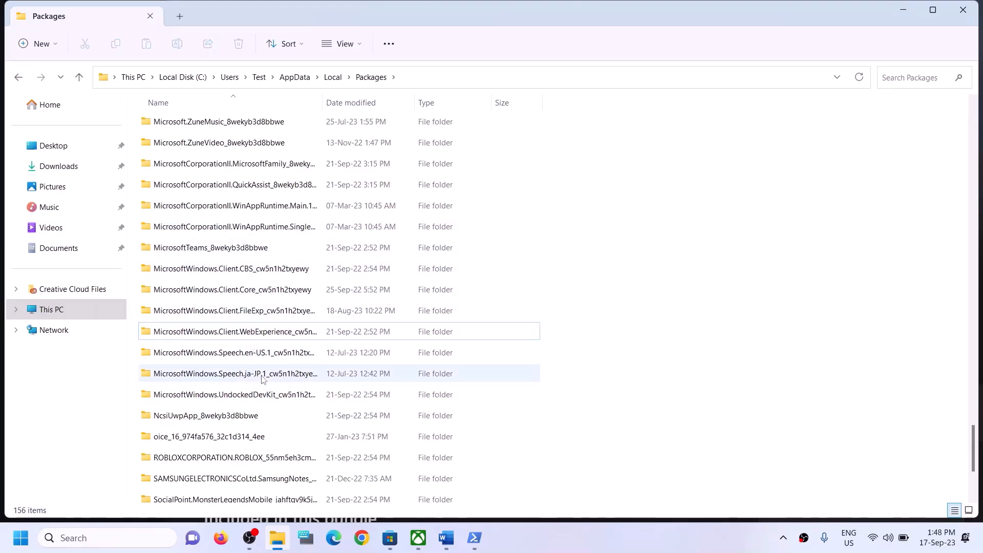
{"action": "scroll", "coordinate": [262, 379], "scroll_direction": "down", "scroll_amount": 1}
{"action": "scroll", "coordinate": [261, 372], "scroll_direction": "up", "scroll_amount": 2}
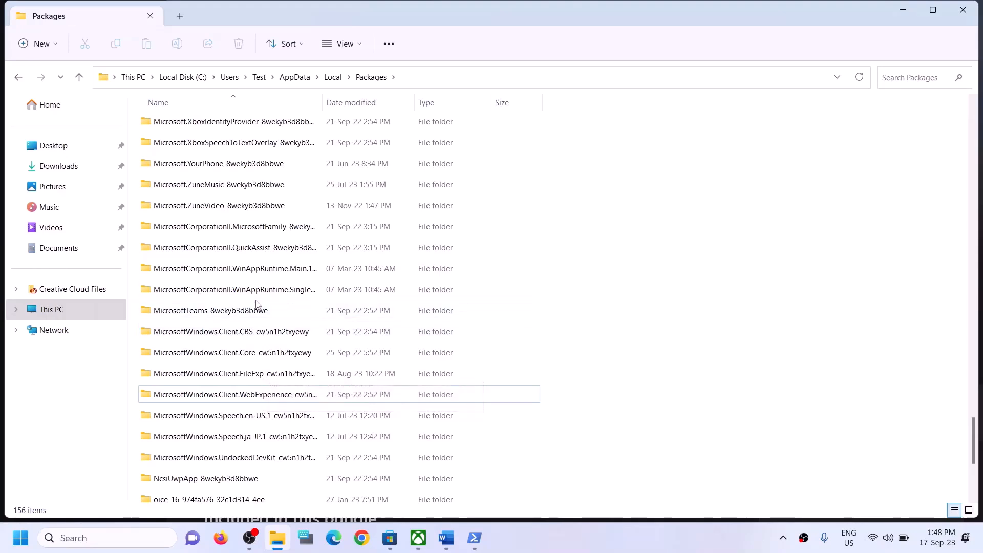
{"action": "scroll", "coordinate": [255, 272], "scroll_direction": "up", "scroll_amount": 1}
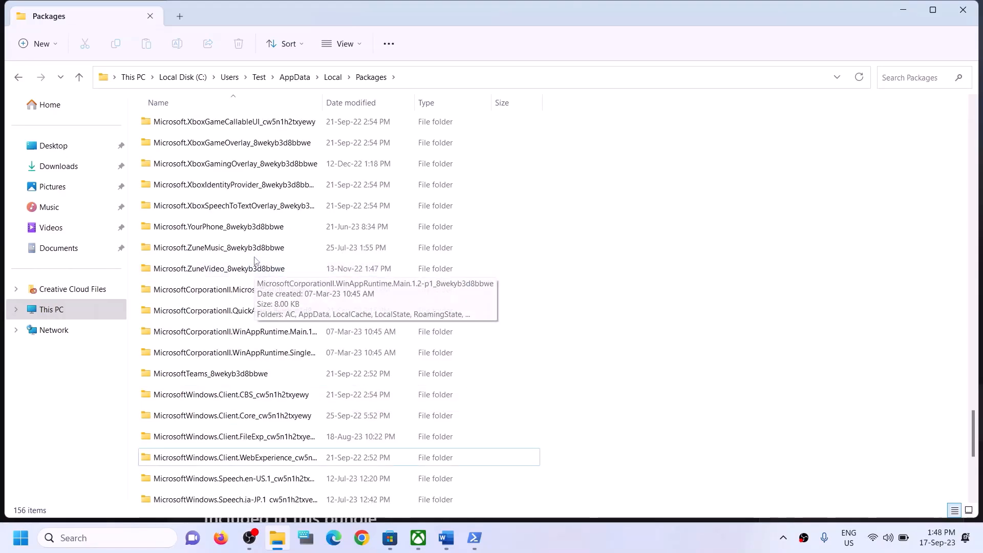
{"action": "scroll", "coordinate": [255, 264], "scroll_direction": "up", "scroll_amount": 3}
{"action": "scroll", "coordinate": [254, 261], "scroll_direction": "up", "scroll_amount": 1}
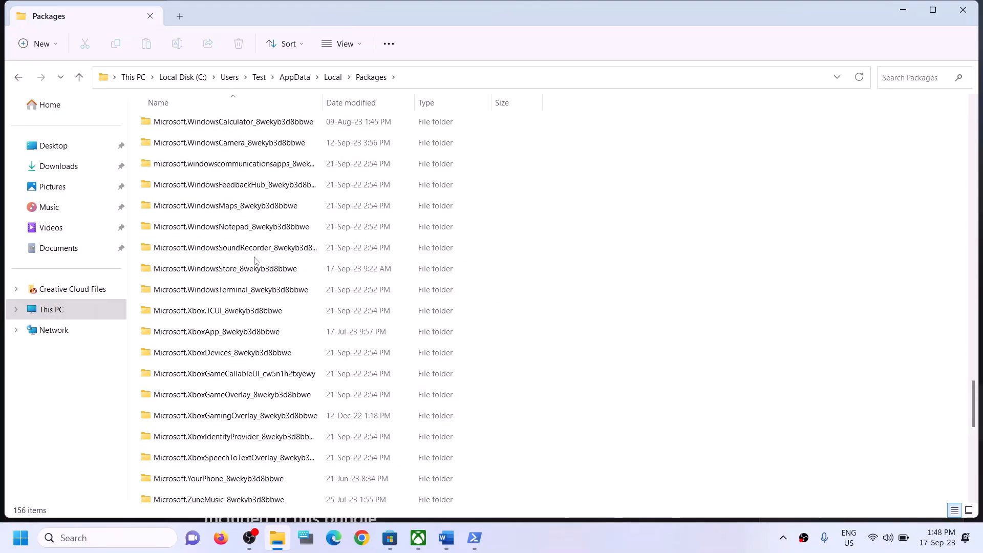
{"action": "left_click", "coordinate": [219, 269]}
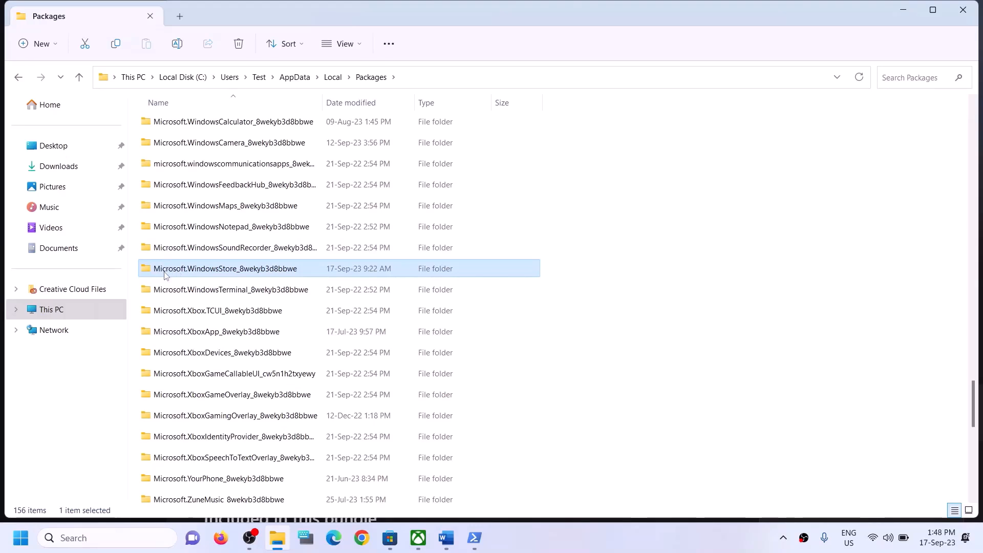
{"action": "mouse_move", "coordinate": [187, 276]}
{"action": "double_click", "coordinate": [205, 271]}
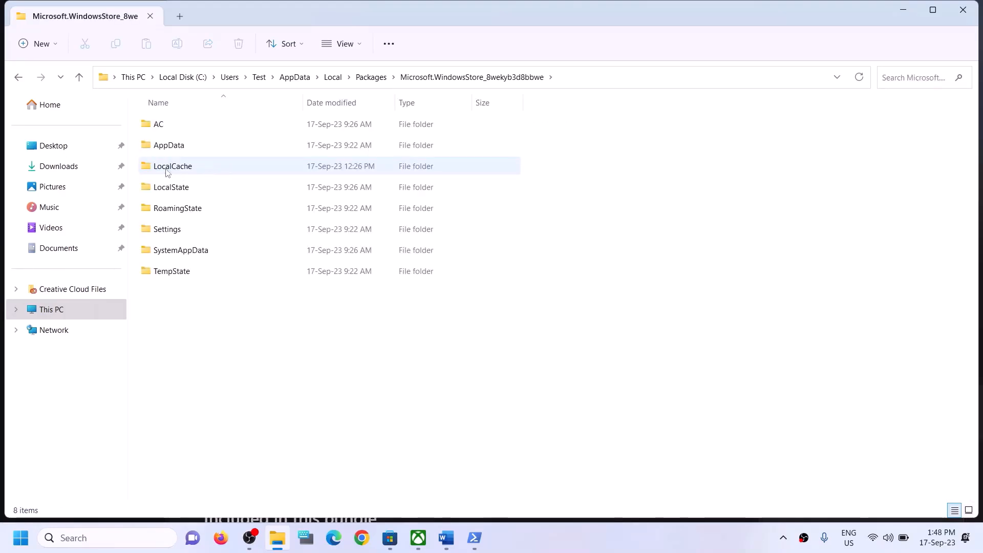
- Try to delete the LocalCache folder of the Microsoft Store package, and close File Explorer
{"action": "left_click", "coordinate": [167, 171]}
{"action": "right_click", "coordinate": [195, 165]}
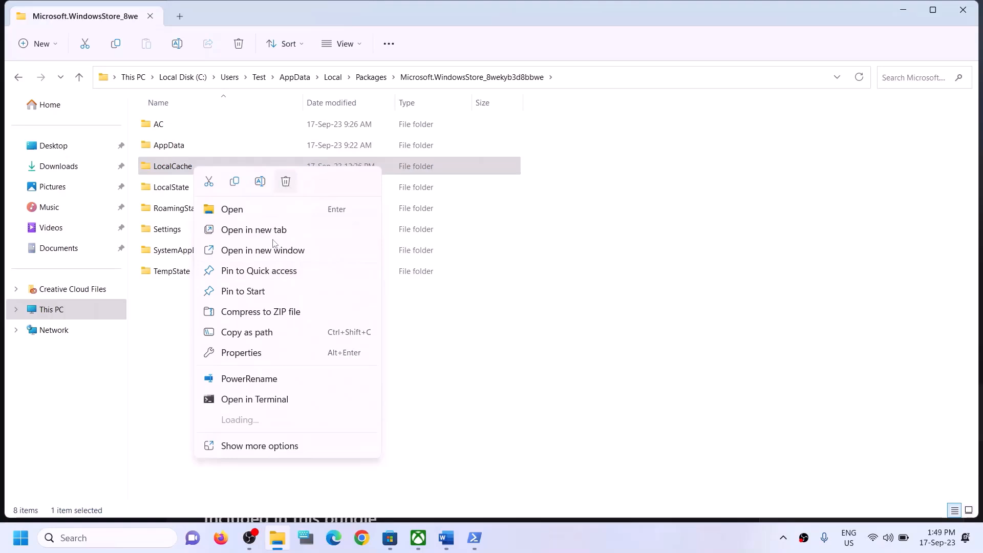
{"action": "left_click", "coordinate": [285, 182]}
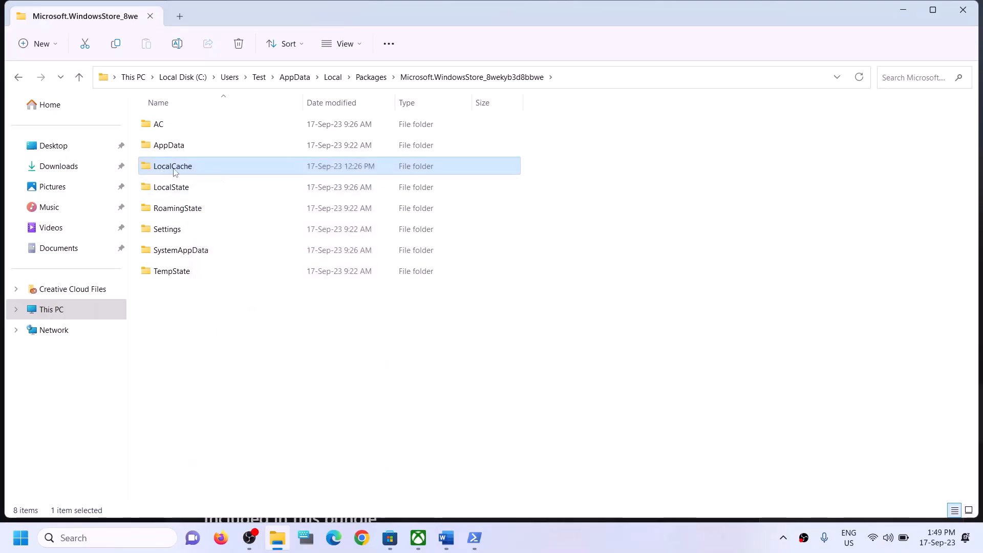
{"action": "left_click", "coordinate": [958, 17]}
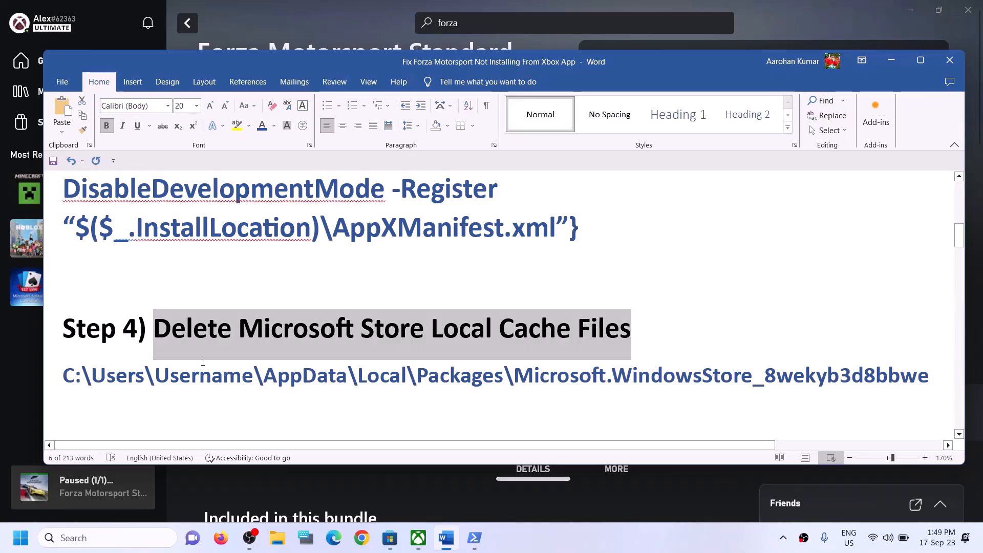
- Go to Step 5 in the Word document and highlight its heading text "Repair/reset Xbox App/Store"
{"action": "scroll", "coordinate": [203, 354], "scroll_direction": "down", "scroll_amount": 3}
{"action": "scroll", "coordinate": [202, 354], "scroll_direction": "up", "scroll_amount": 1}
{"action": "left_click_drag", "start_coordinate": [159, 369], "coordinate": [453, 379]}
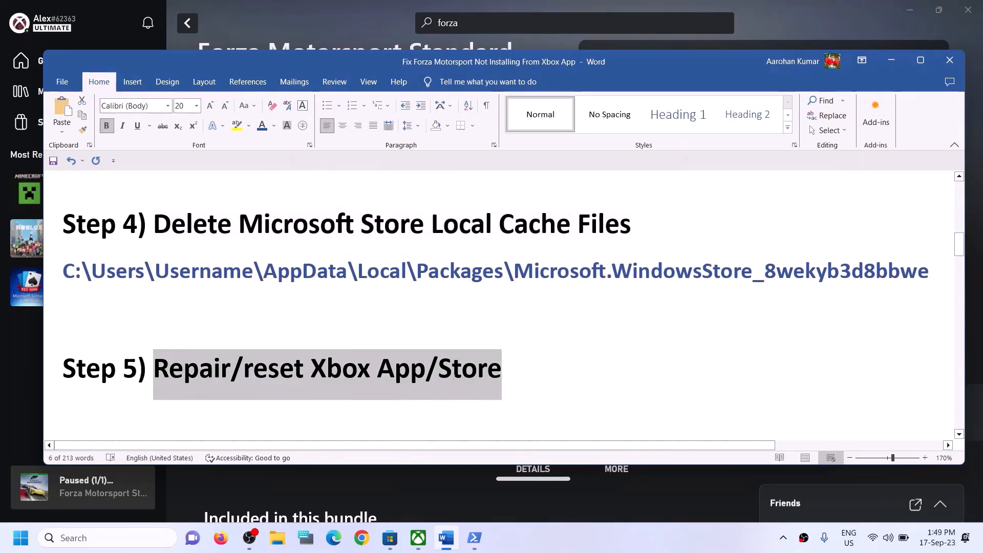
- Find the Xbox app through Windows search and open its app settings page
{"action": "left_click", "coordinate": [135, 539]}
{"action": "type", "text": "xb"}
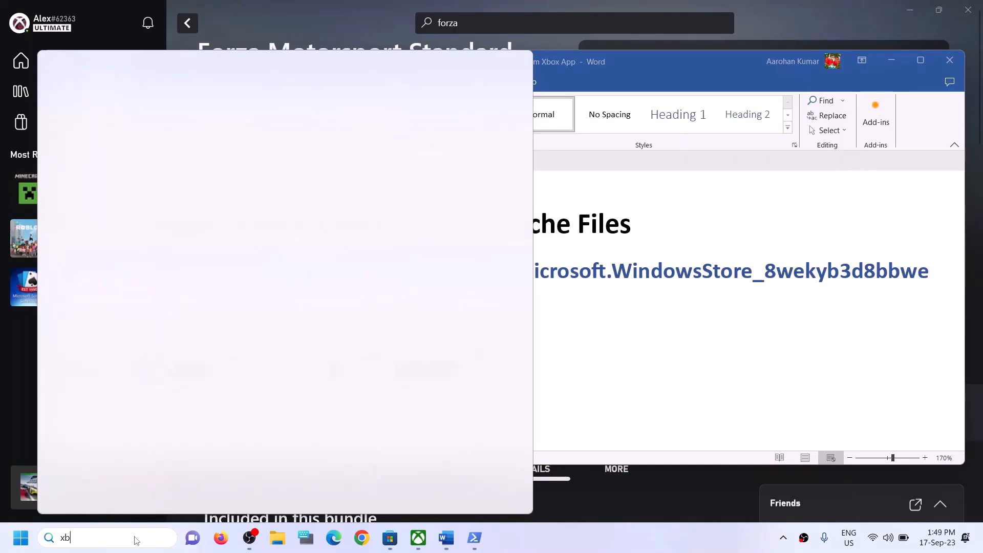
{"action": "type", "text": "ox"}
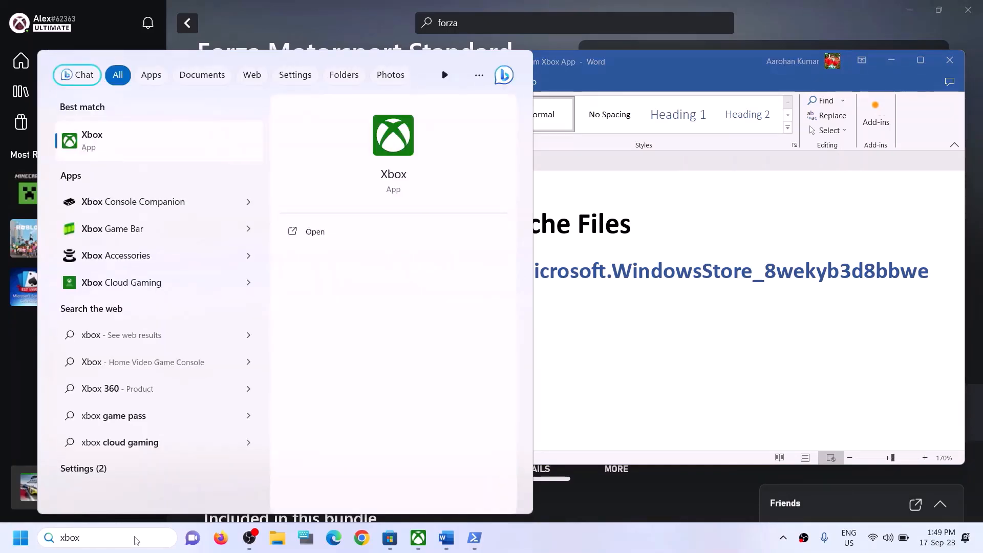
{"action": "right_click", "coordinate": [121, 144]}
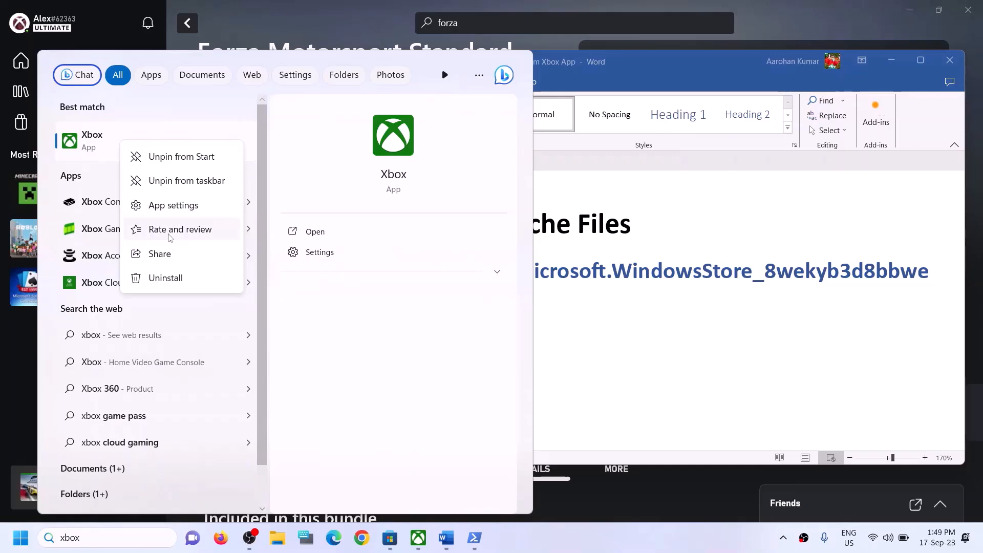
{"action": "left_click", "coordinate": [170, 205]}
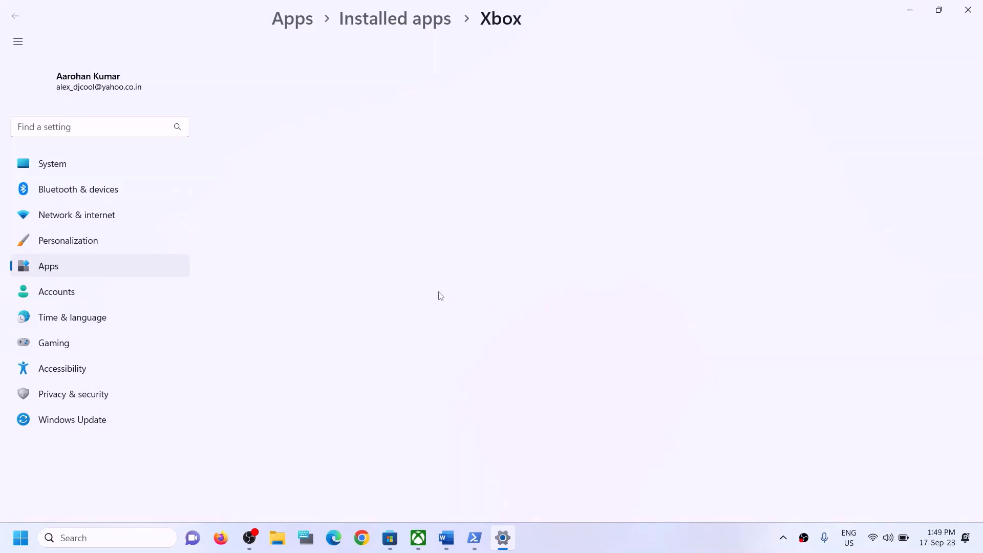
- Repair the Xbox app, and reset it with the data deletion confirmed
{"action": "scroll", "coordinate": [438, 295], "scroll_direction": "down", "scroll_amount": 5}
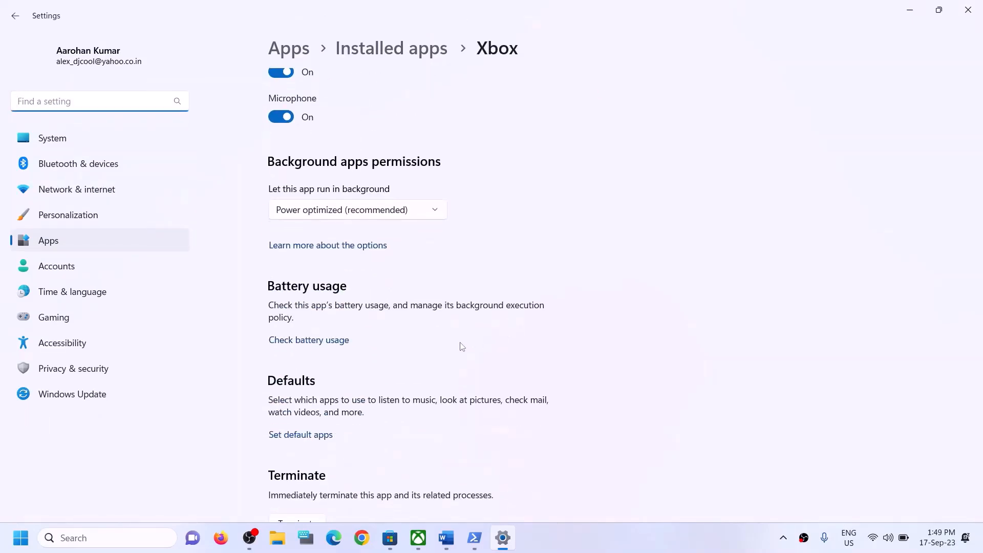
{"action": "scroll", "coordinate": [463, 347], "scroll_direction": "down", "scroll_amount": 8}
{"action": "scroll", "coordinate": [419, 283], "scroll_direction": "up", "scroll_amount": 3}
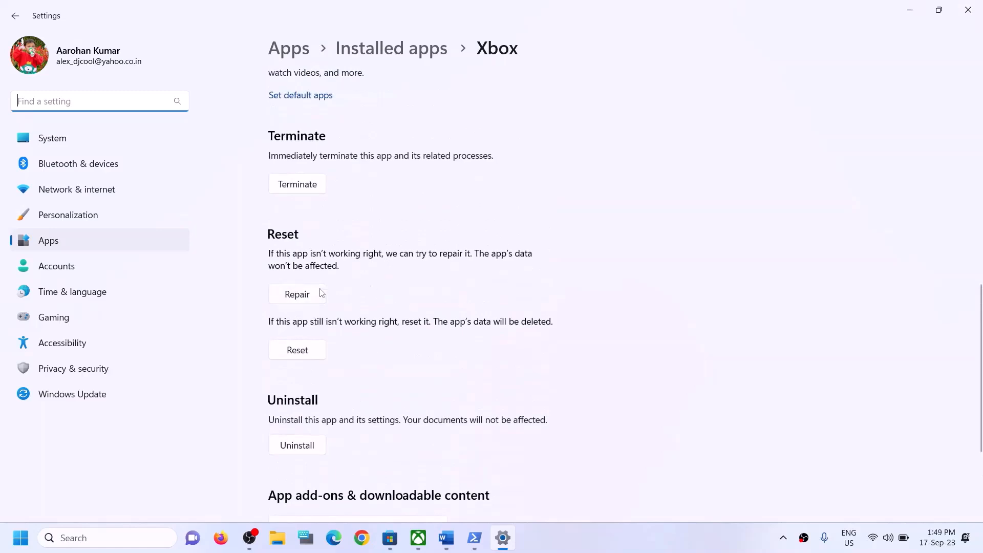
{"action": "left_click", "coordinate": [305, 300]}
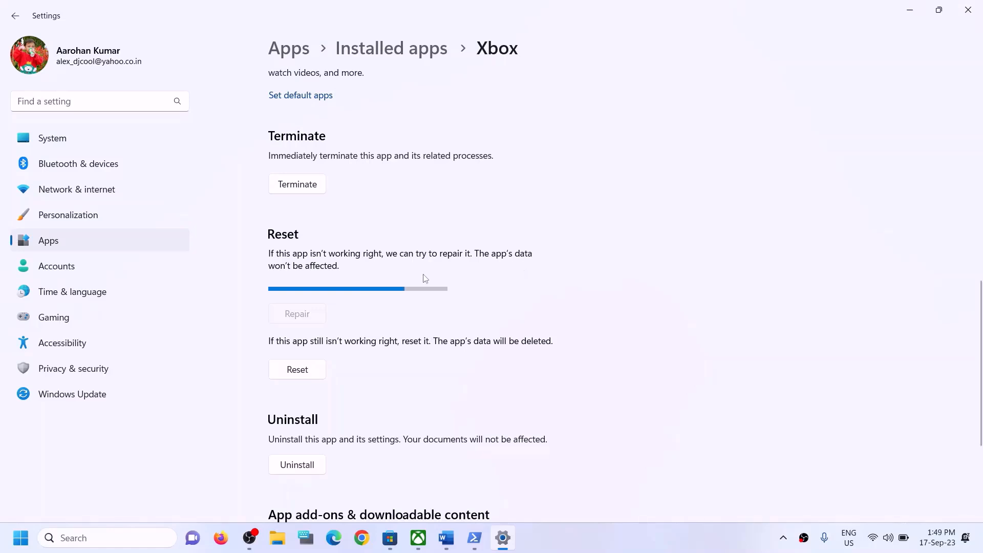
{"action": "left_click", "coordinate": [300, 358]}
{"action": "left_click", "coordinate": [355, 315]}
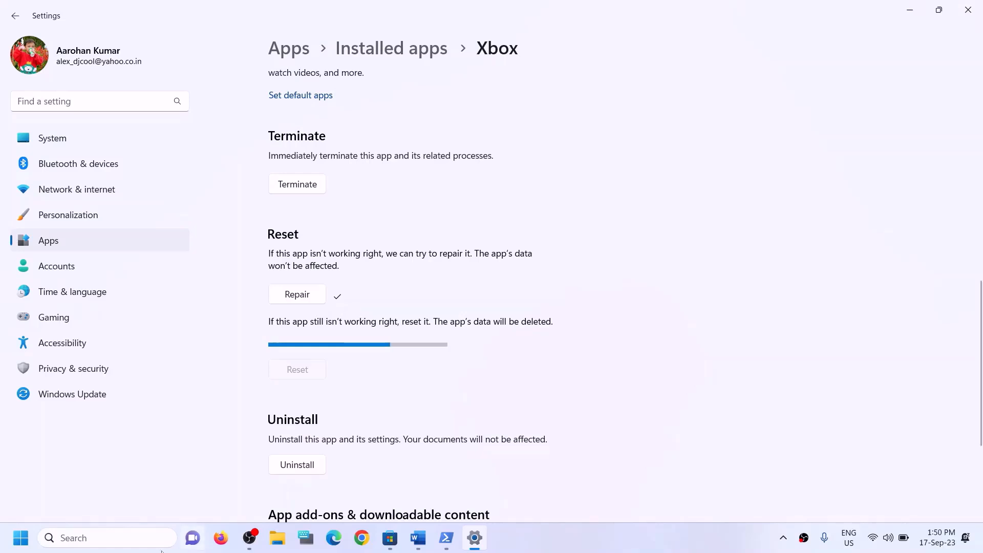
- Find Microsoft Store through Windows search and open its app settings page
{"action": "left_click", "coordinate": [117, 539]}
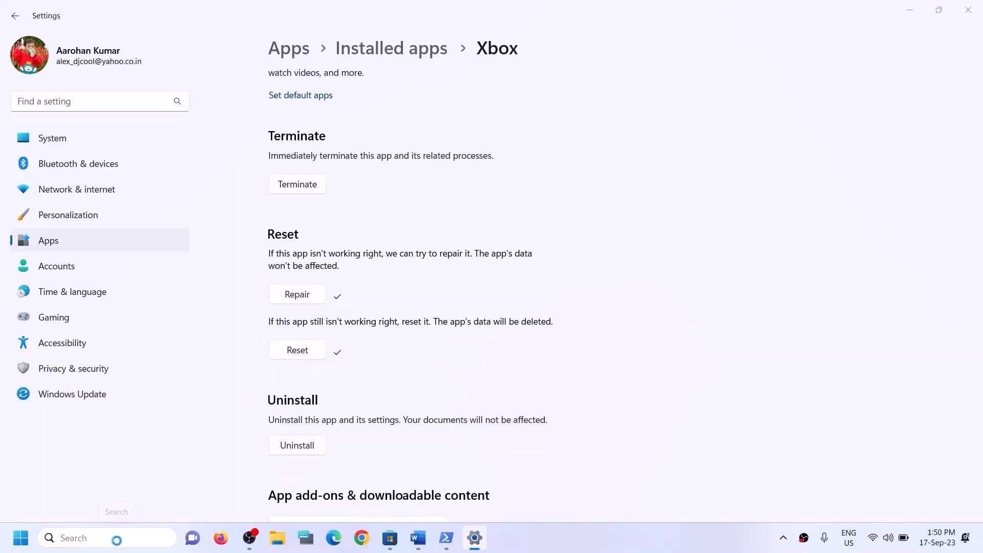
{"action": "type", "text": "store"}
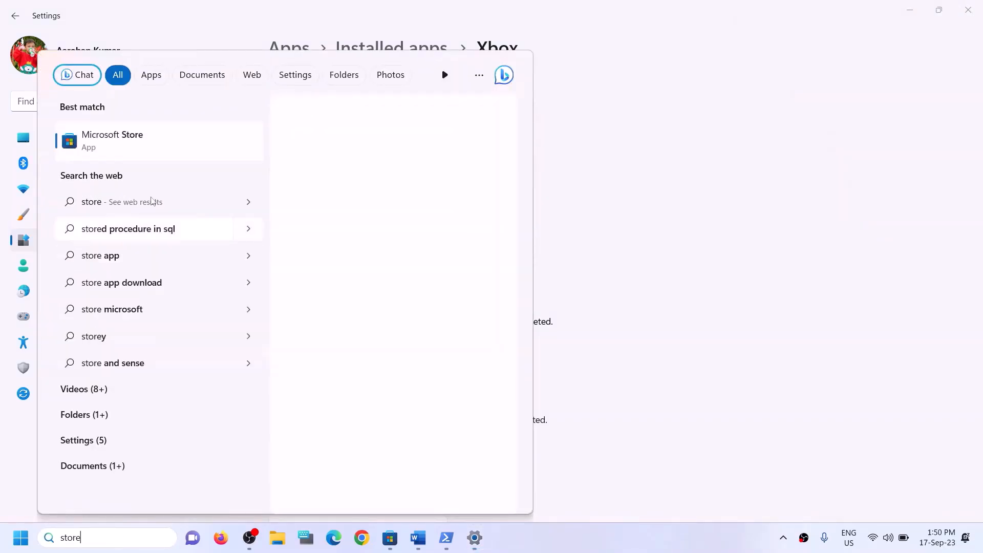
{"action": "right_click", "coordinate": [151, 158]}
{"action": "left_click", "coordinate": [184, 219]}
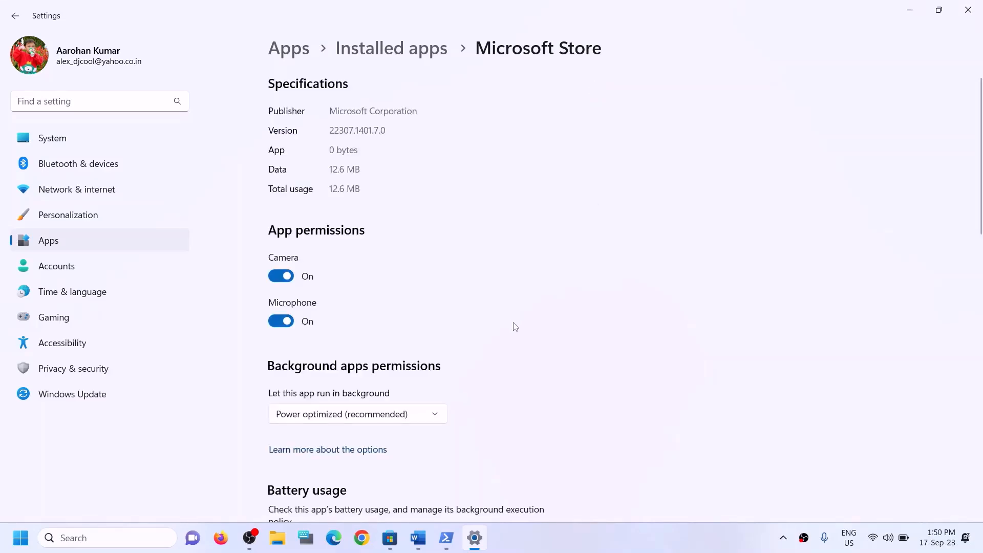
- Repair the Microsoft Store app, and reset it with the data deletion confirmed
{"action": "scroll", "coordinate": [432, 391], "scroll_direction": "down", "scroll_amount": 10}
{"action": "left_click", "coordinate": [300, 310]}
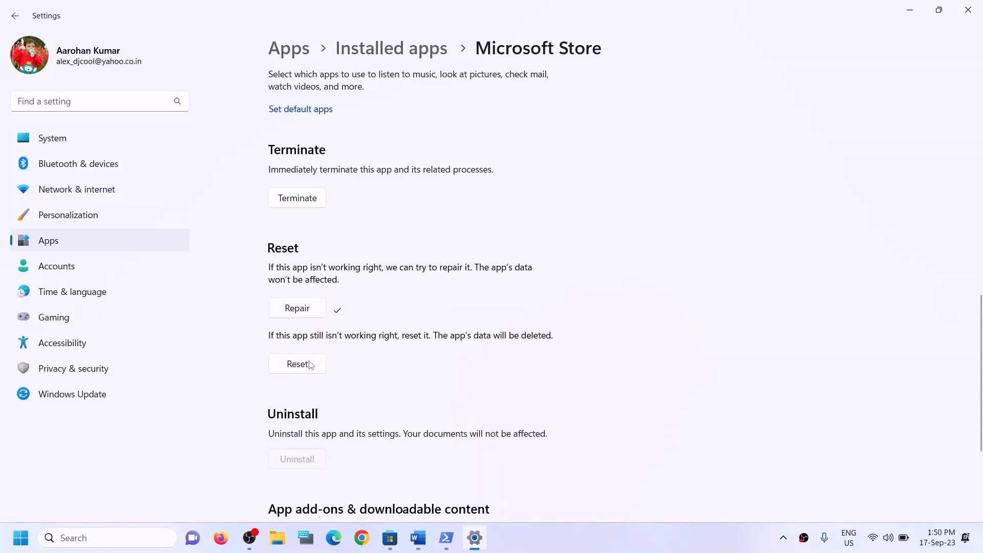
{"action": "left_click", "coordinate": [310, 370]}
{"action": "left_click", "coordinate": [373, 334]}
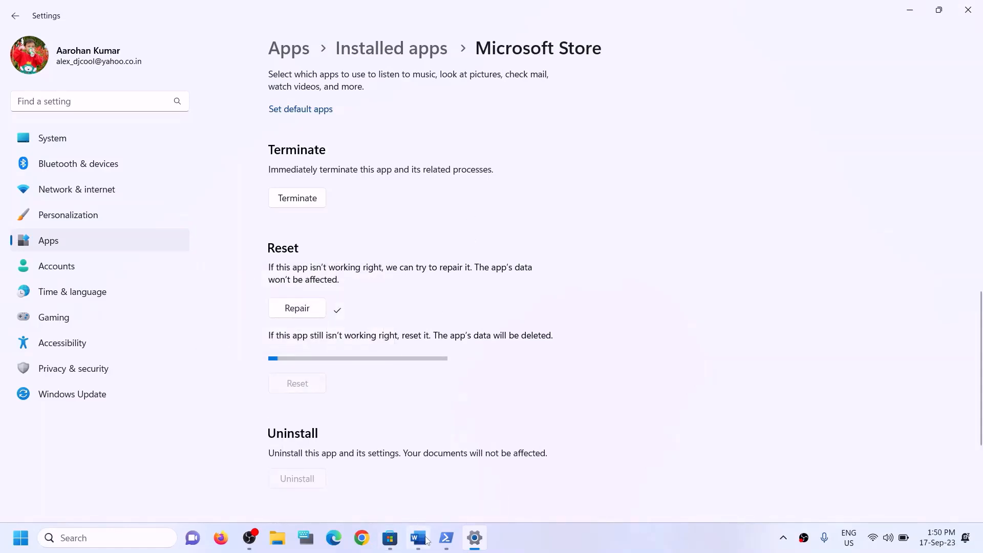
- Switch to the Word document and highlight the Step 6 heading text "Update Xbox App/Store from store library"
{"action": "left_click", "coordinate": [427, 541]}
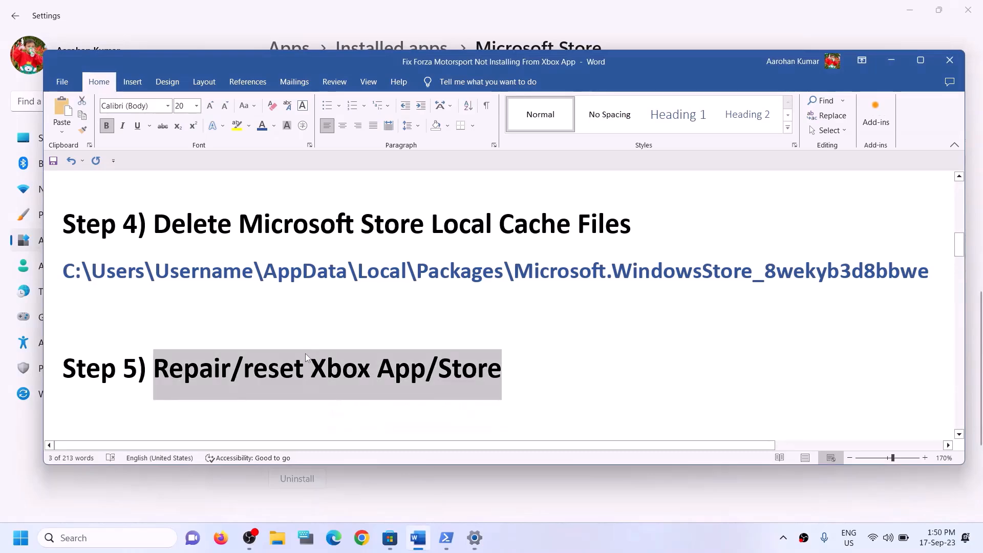
{"action": "scroll", "coordinate": [306, 354], "scroll_direction": "down", "scroll_amount": 2}
{"action": "left_click_drag", "start_coordinate": [153, 365], "coordinate": [657, 368]}
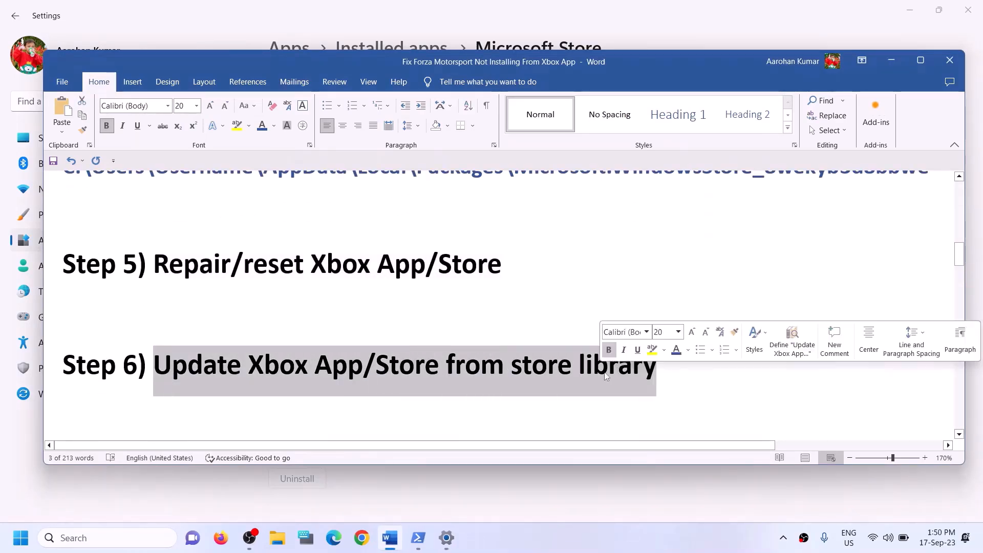
- Search Windows for "store" and launch the Microsoft Store app
{"action": "left_click", "coordinate": [118, 536]}
{"action": "type", "text": "s"}
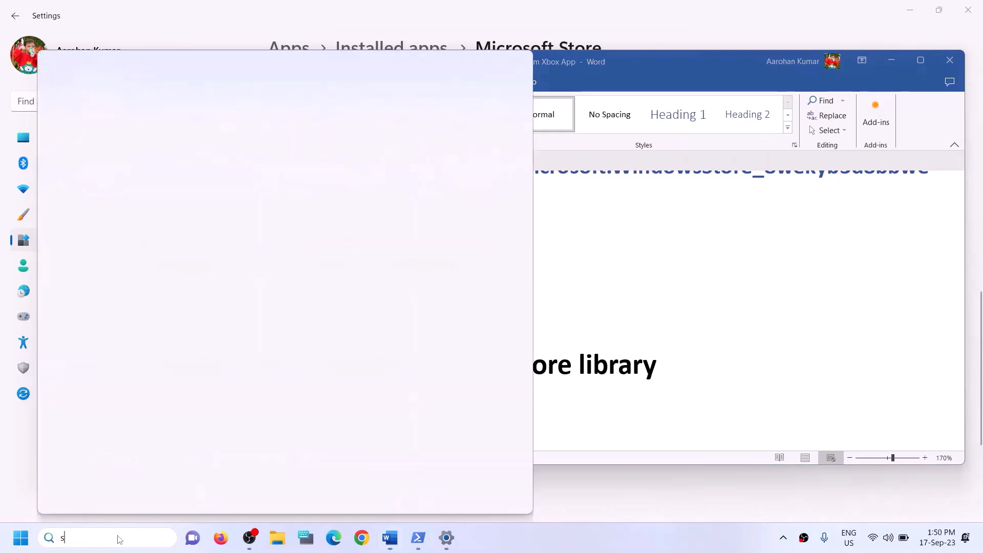
{"action": "type", "text": "tore"}
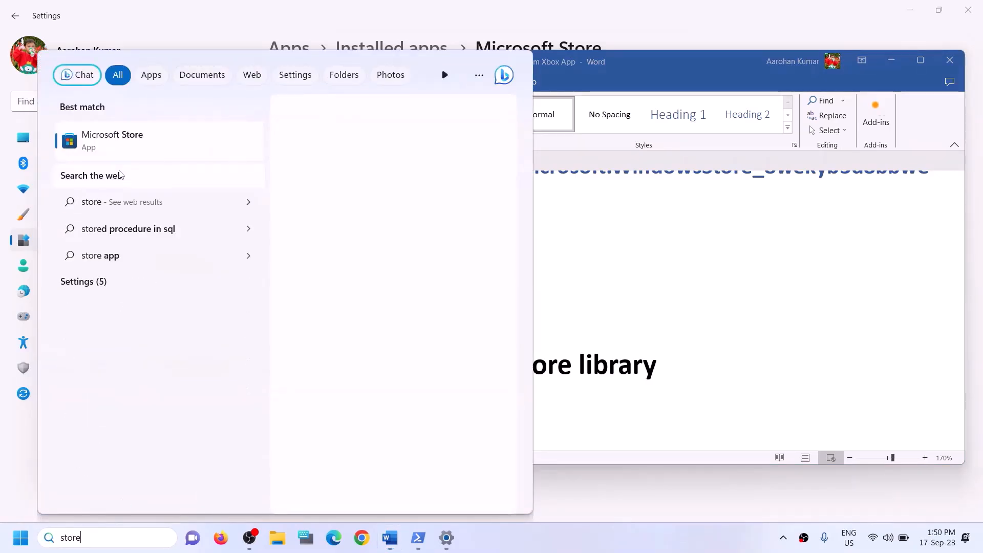
{"action": "left_click", "coordinate": [118, 173]}
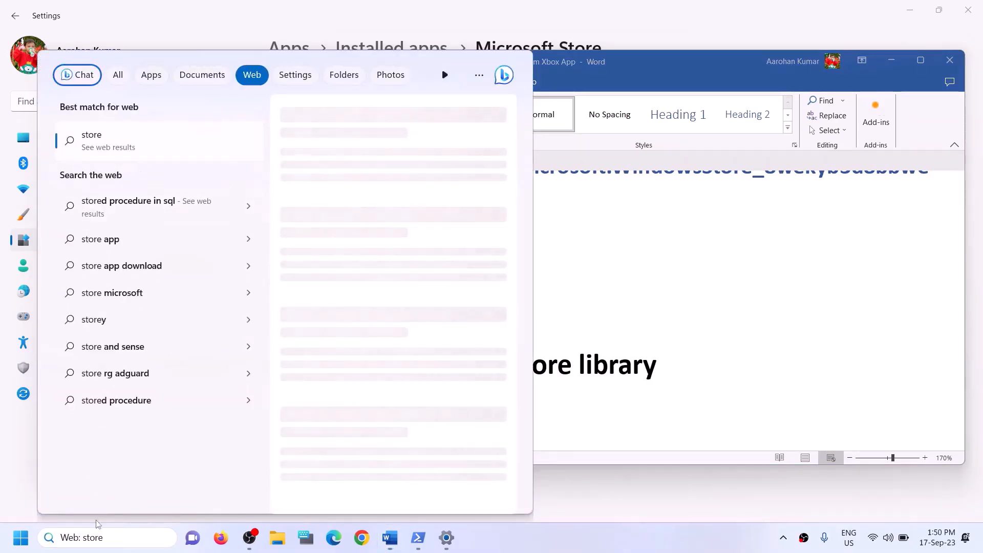
{"action": "left_click_drag", "start_coordinate": [104, 537], "coordinate": [2, 527]}
{"action": "type", "text": "store"}
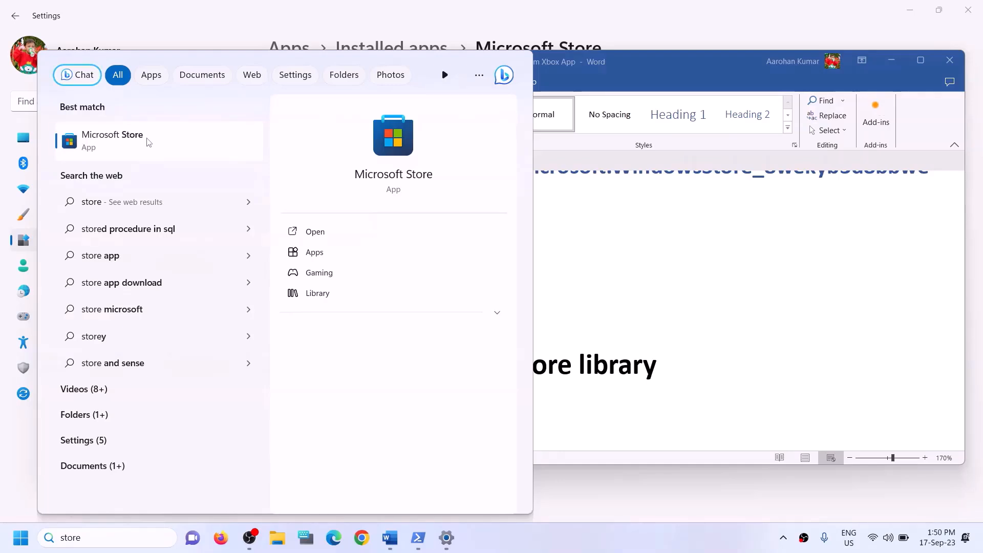
{"action": "left_click", "coordinate": [378, 153]}
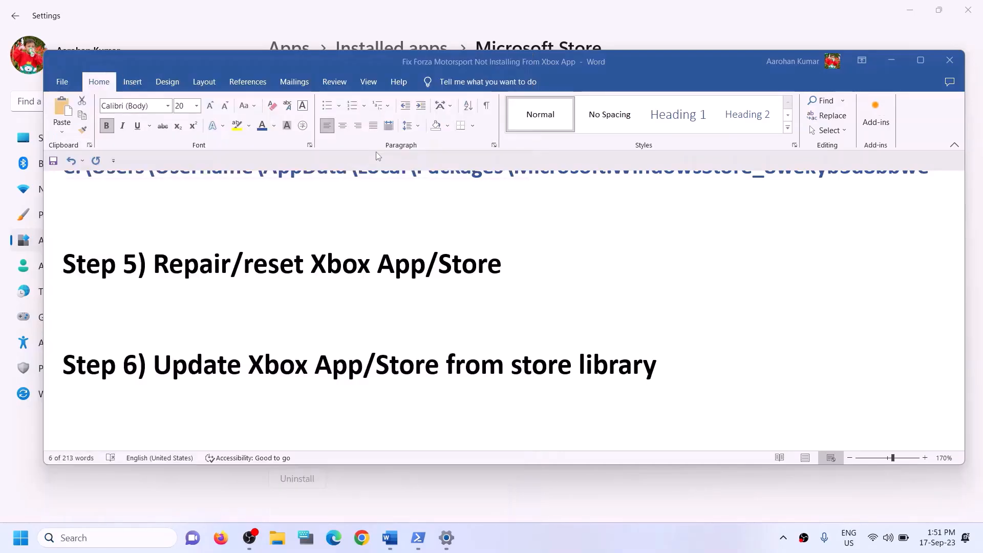
{"action": "left_click", "coordinate": [642, 10]}
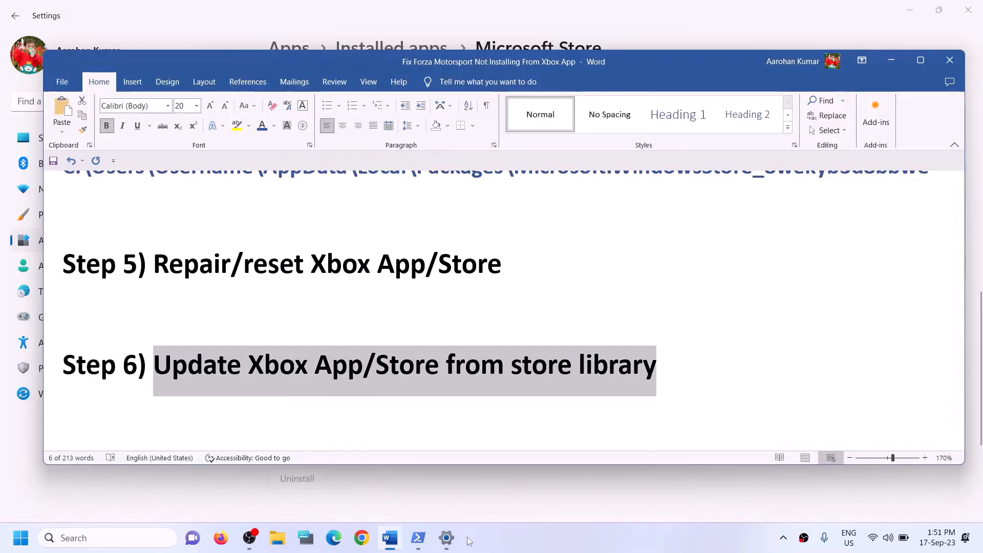
{"action": "left_click", "coordinate": [80, 542]}
{"action": "type", "text": "s"}
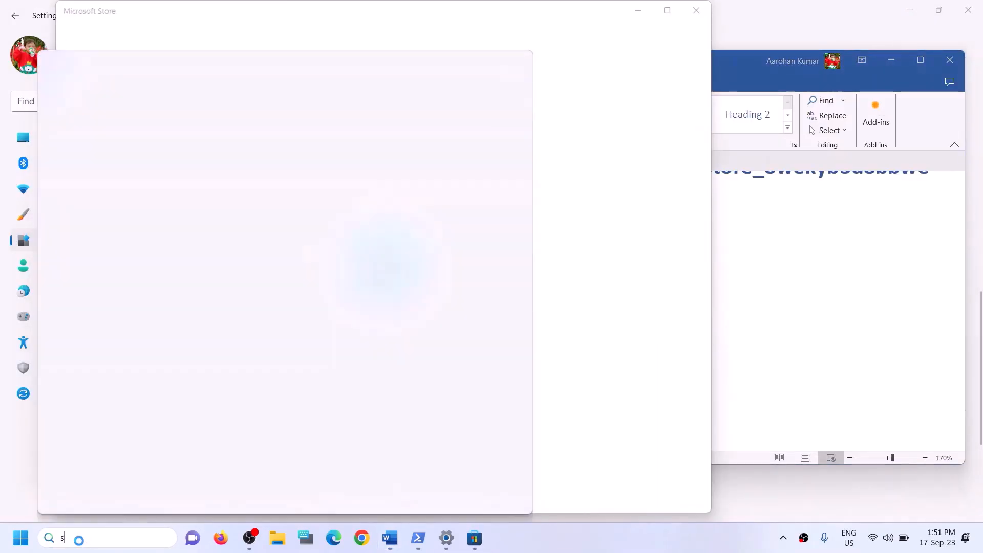
{"action": "type", "text": "tore"}
{"action": "left_click", "coordinate": [618, 92]}
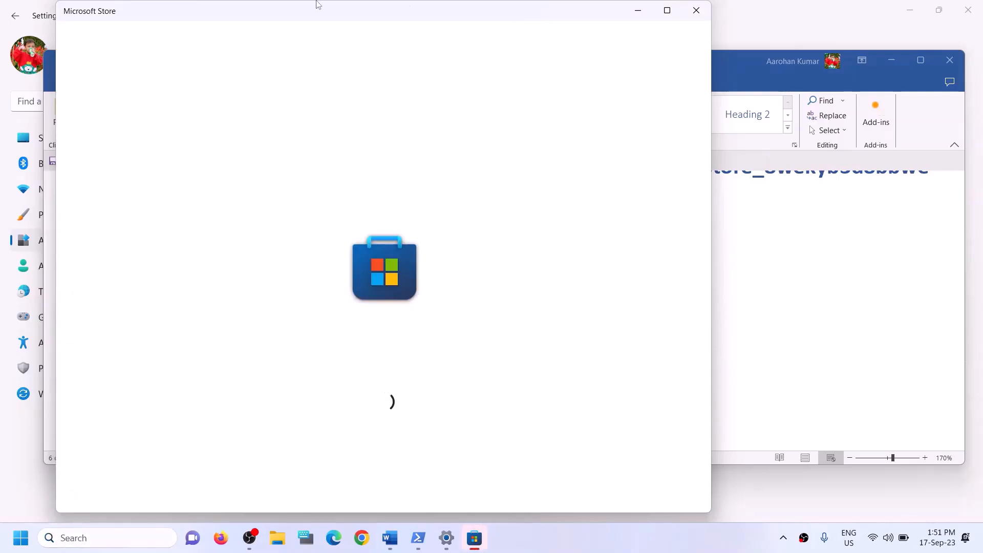
- Maximize Microsoft Store, check for app updates from its Library, and close the Store
{"action": "left_click", "coordinate": [667, 11]}
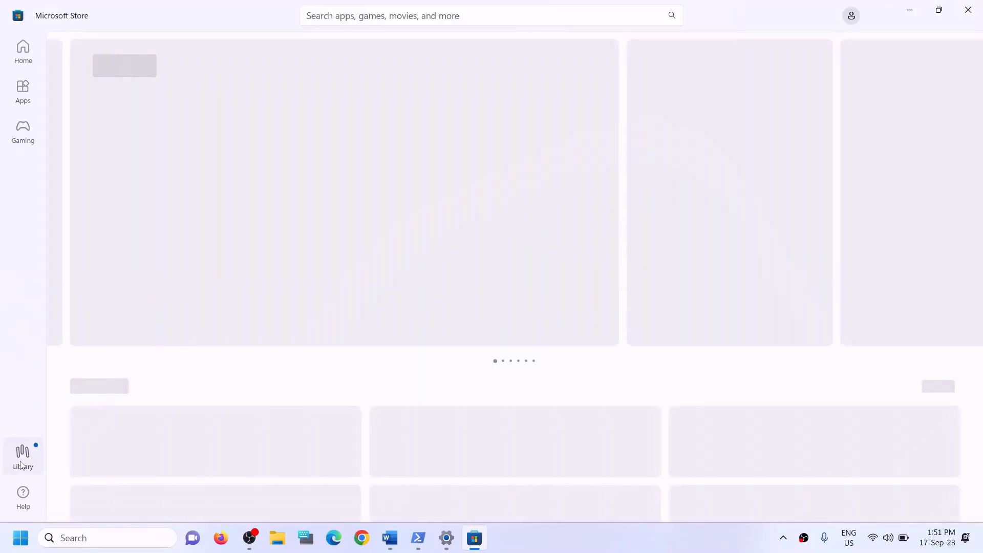
{"action": "left_click", "coordinate": [21, 457]}
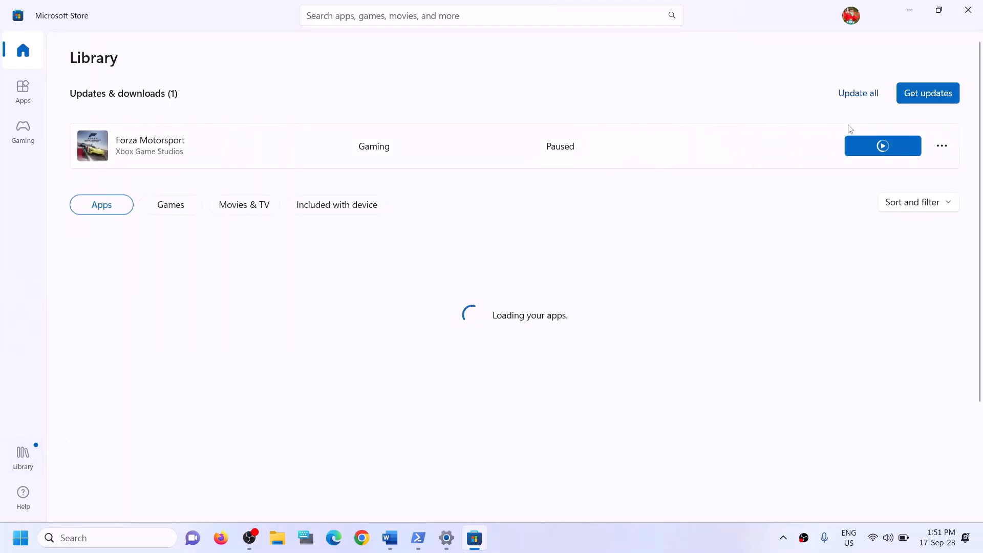
{"action": "left_click", "coordinate": [931, 95]}
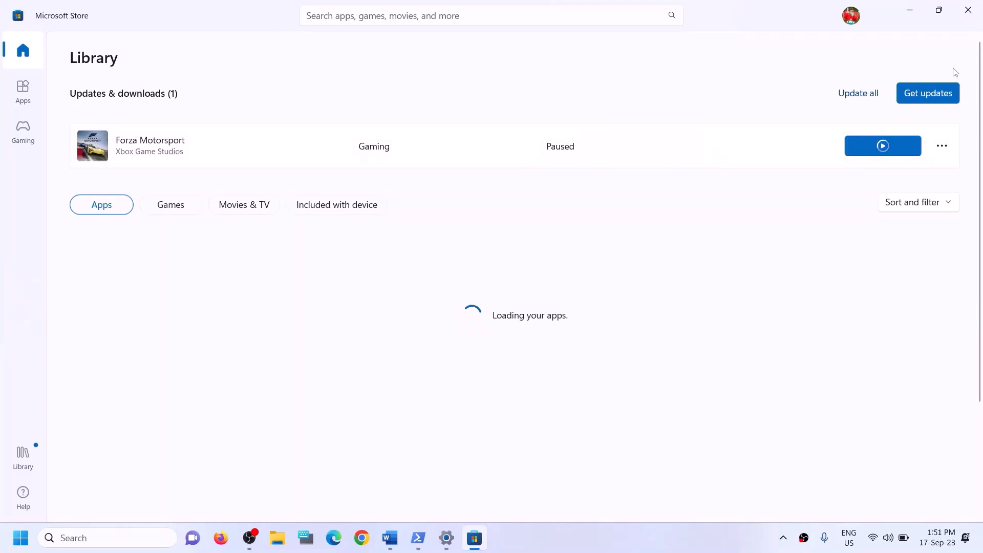
{"action": "left_click", "coordinate": [967, 18]}
- Go to Step 7 in the Word document and highlight "Xbox identity provider and Gaming services" in its heading
{"action": "scroll", "coordinate": [352, 354], "scroll_direction": "down", "scroll_amount": 2}
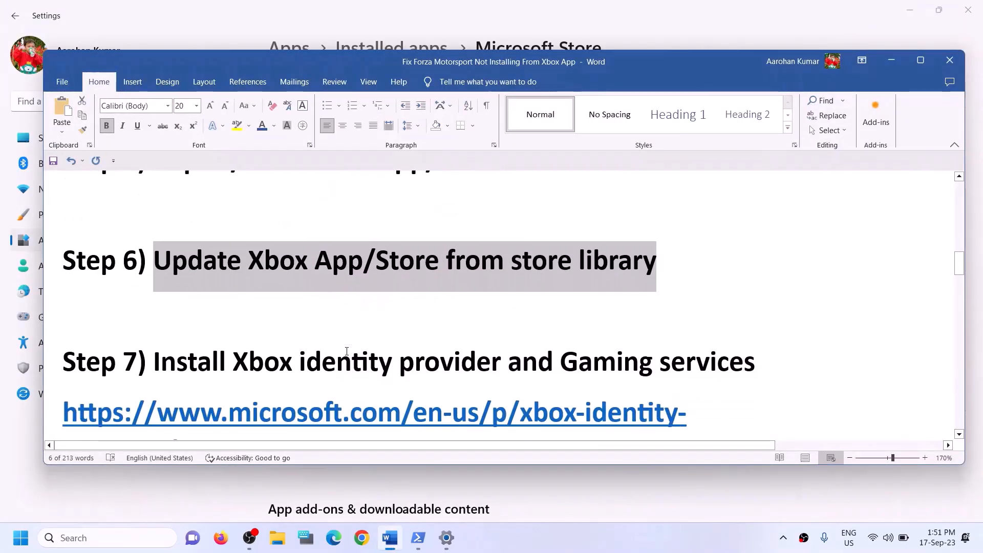
{"action": "scroll", "coordinate": [348, 354], "scroll_direction": "up", "scroll_amount": 1}
{"action": "scroll", "coordinate": [346, 354], "scroll_direction": "down", "scroll_amount": 1}
{"action": "scroll", "coordinate": [313, 341], "scroll_direction": "down", "scroll_amount": 1}
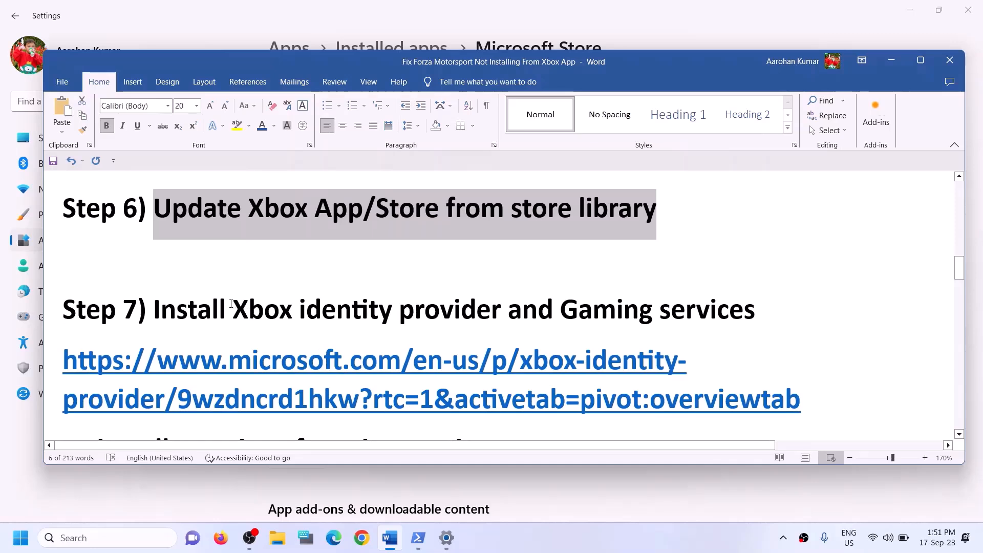
{"action": "left_click_drag", "start_coordinate": [232, 304], "coordinate": [756, 309]}
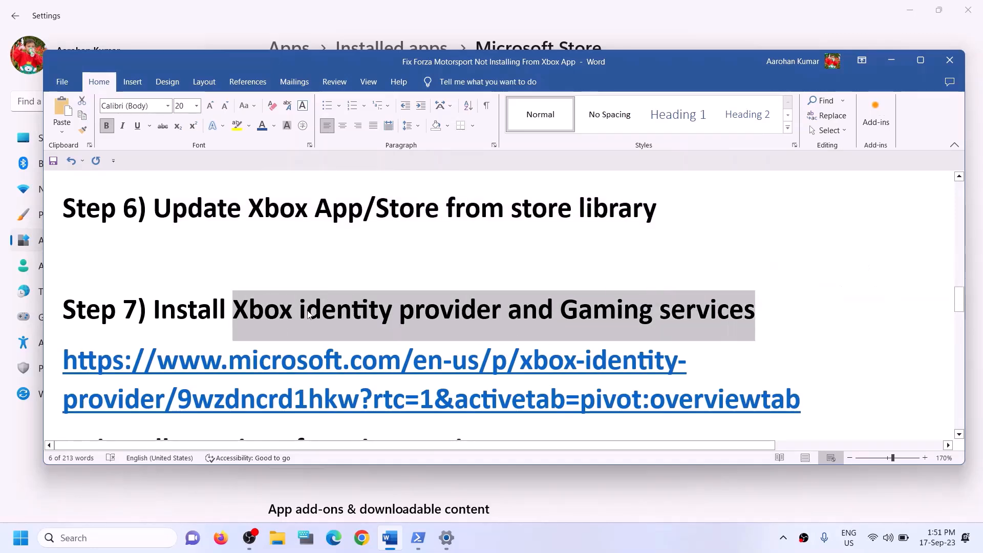
- Copy the Xbox Identity Provider link below the Step 7 heading and open it in Chrome
{"action": "scroll", "coordinate": [579, 317], "scroll_direction": "down", "scroll_amount": 1}
{"action": "triple_click", "coordinate": [815, 346]}
{"action": "key", "text": "ctrl+c"}
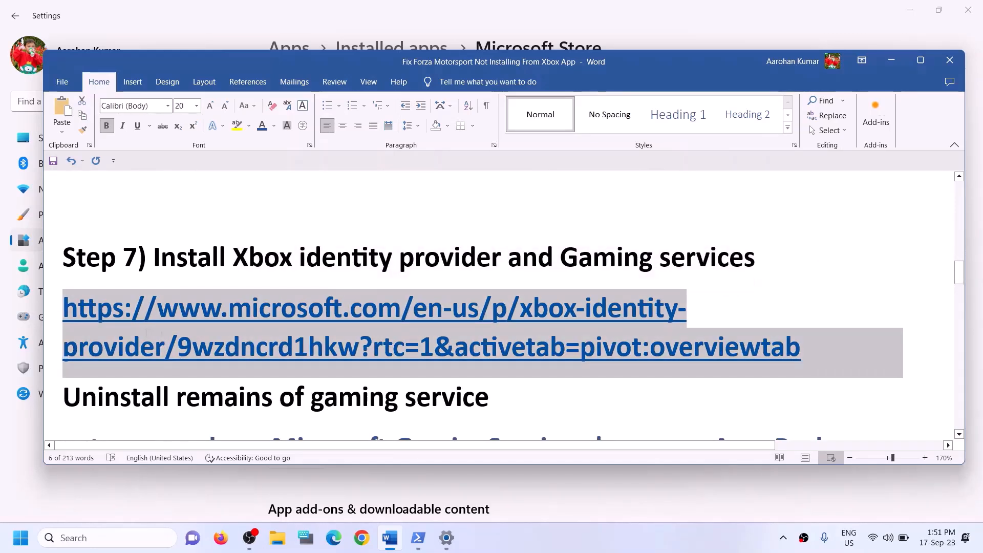
{"action": "left_click", "coordinate": [361, 538]}
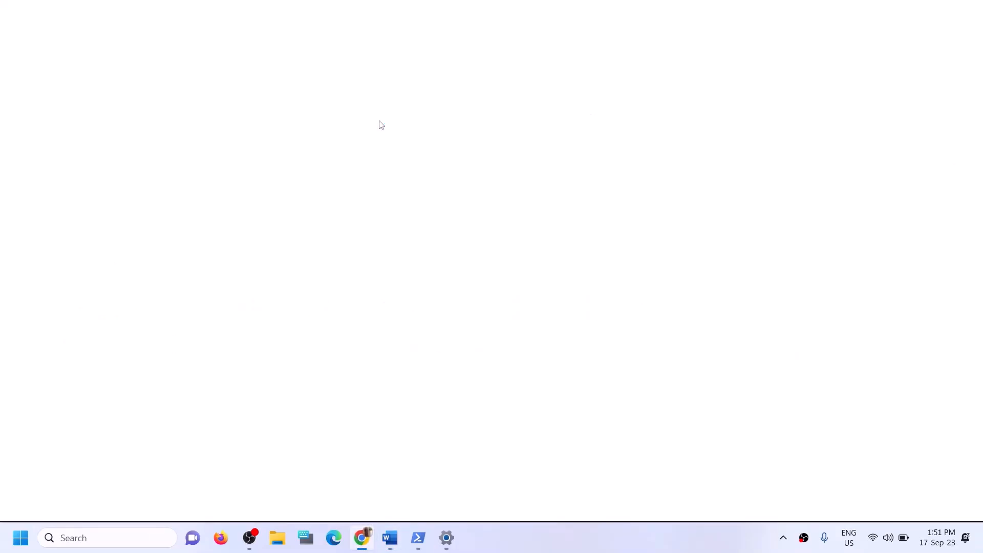
{"action": "key", "text": "ctrl+v"}
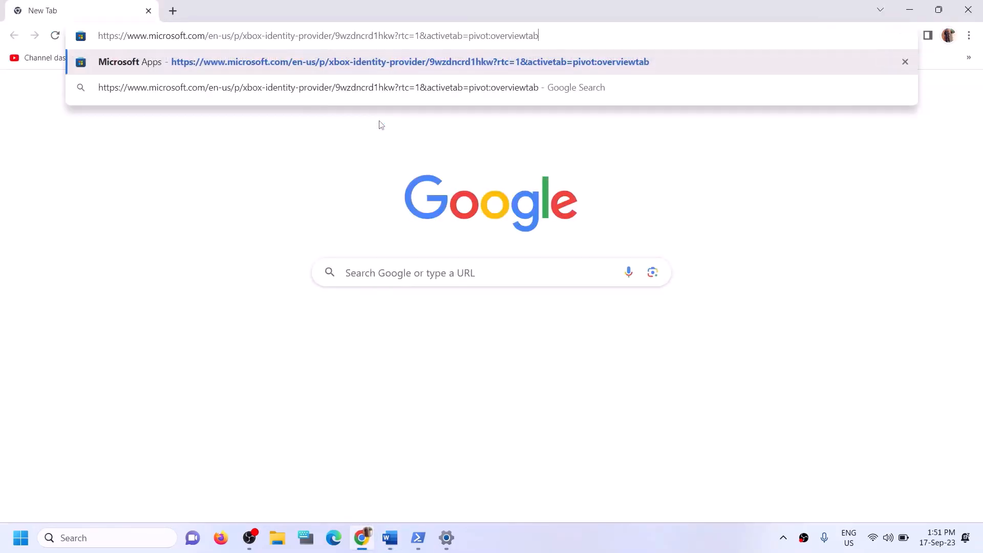
{"action": "key", "text": "Return"}
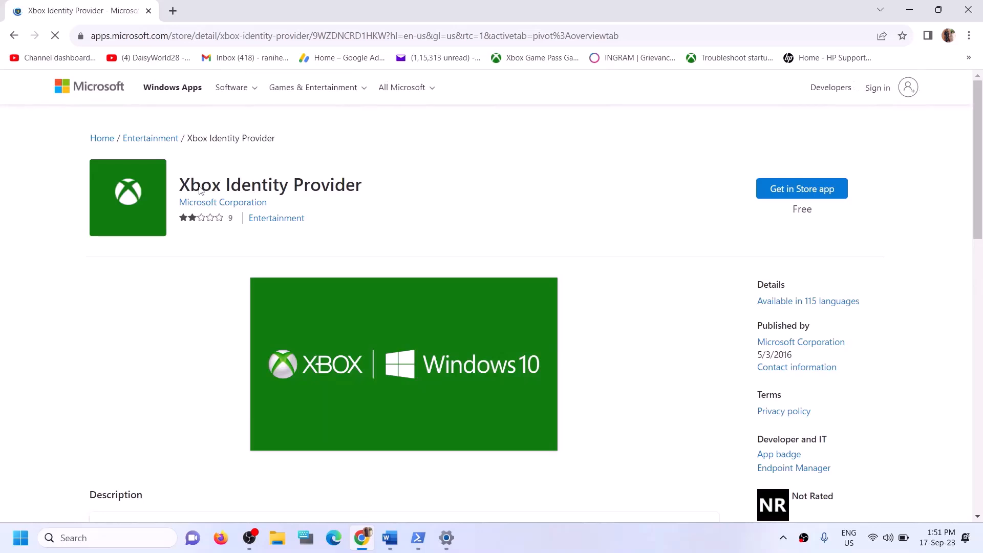
- Get Xbox Identity Provider through the Store app from its web page, allowing Chrome to open Microsoft Store
{"action": "left_click_drag", "start_coordinate": [201, 188], "coordinate": [316, 199]}
{"action": "left_click", "coordinate": [784, 198]}
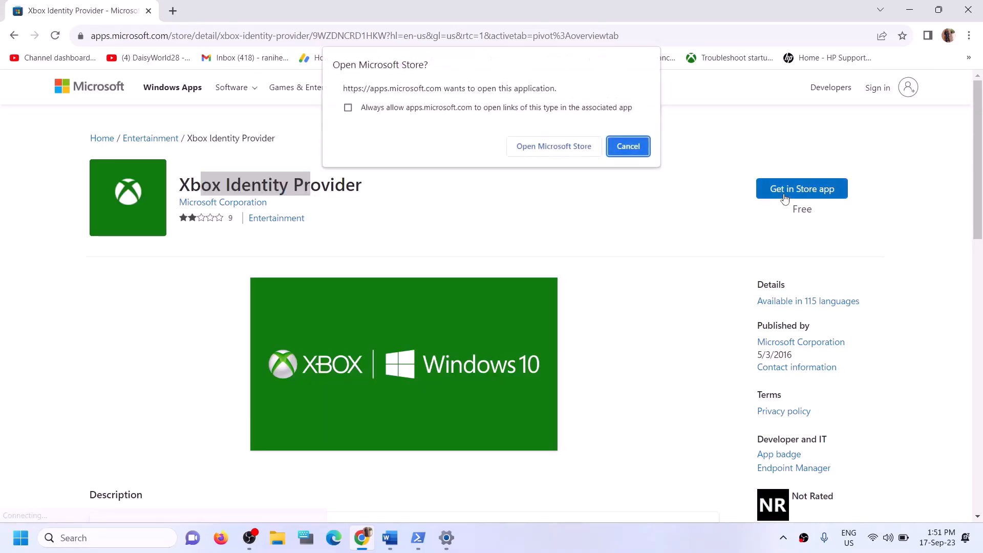
{"action": "left_click", "coordinate": [535, 153]}
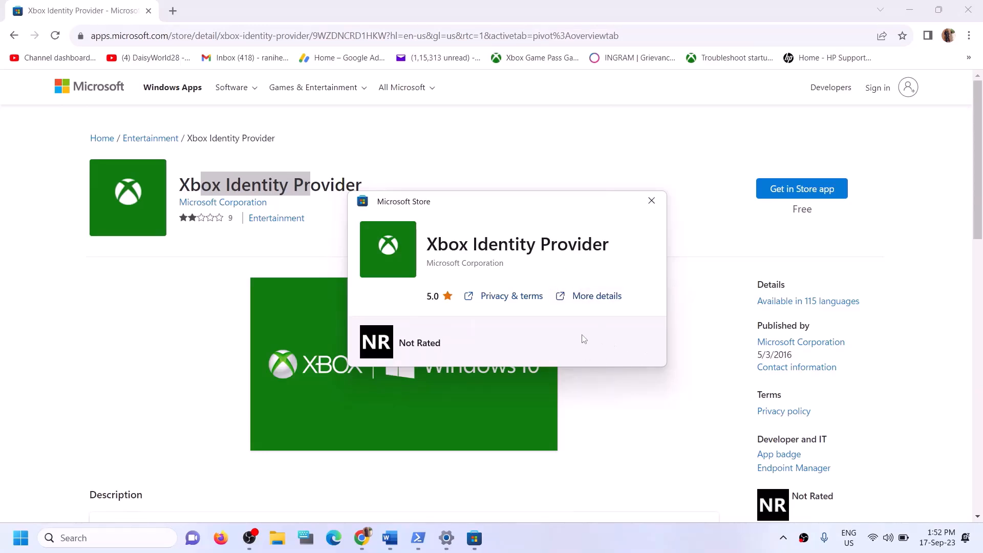
- Close the Xbox Identity Provider Store window and copy the get-appxpackage command under "Uninstall remains of gaming service" in the Word document
{"action": "left_click", "coordinate": [652, 200]}
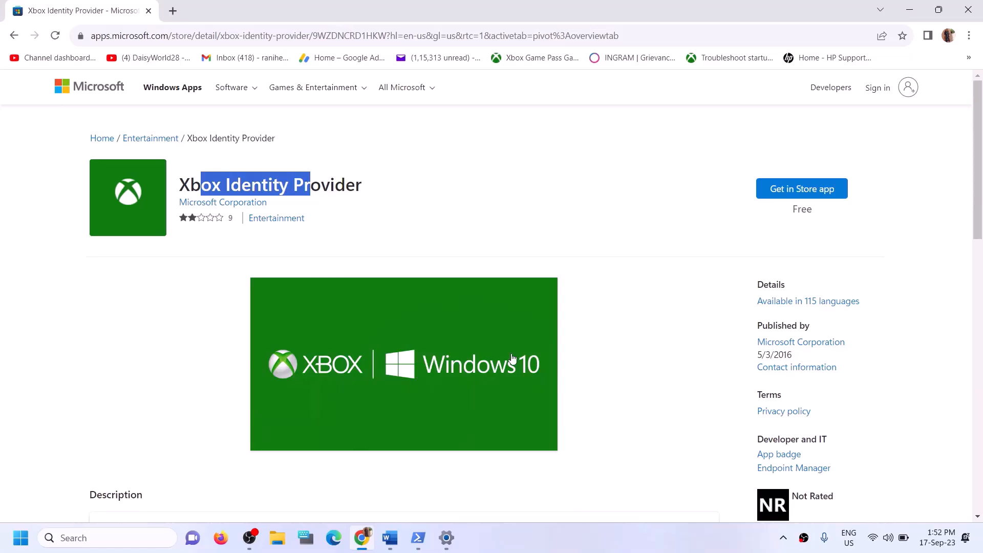
{"action": "left_click", "coordinate": [396, 545]}
{"action": "scroll", "coordinate": [379, 412], "scroll_direction": "down", "scroll_amount": 2}
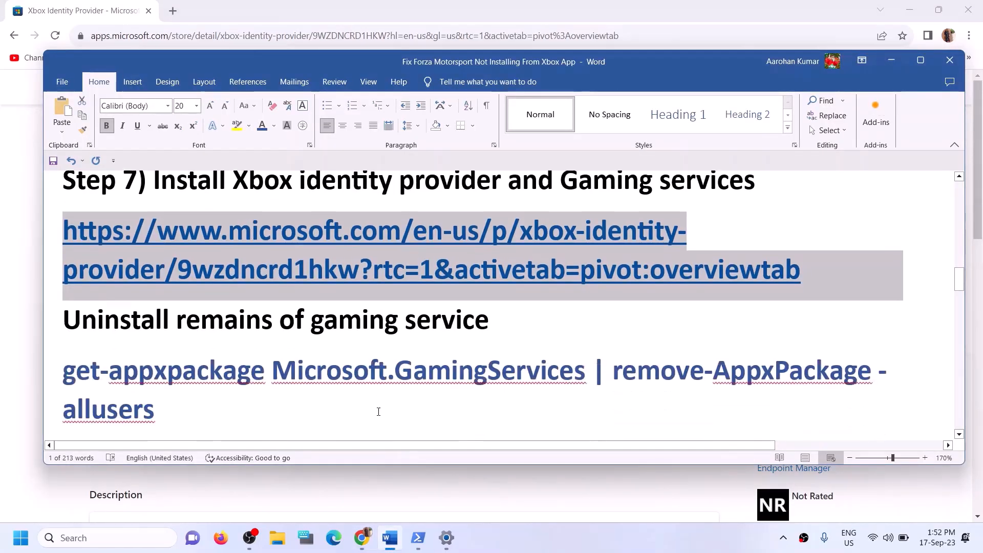
{"action": "scroll", "coordinate": [379, 412], "scroll_direction": "down", "scroll_amount": 1}
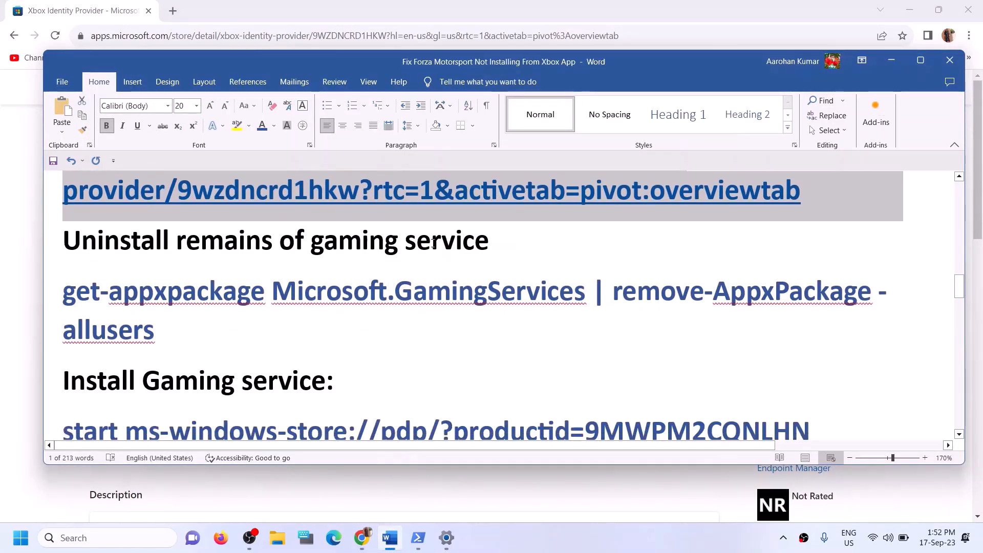
{"action": "triple_click", "coordinate": [194, 321]}
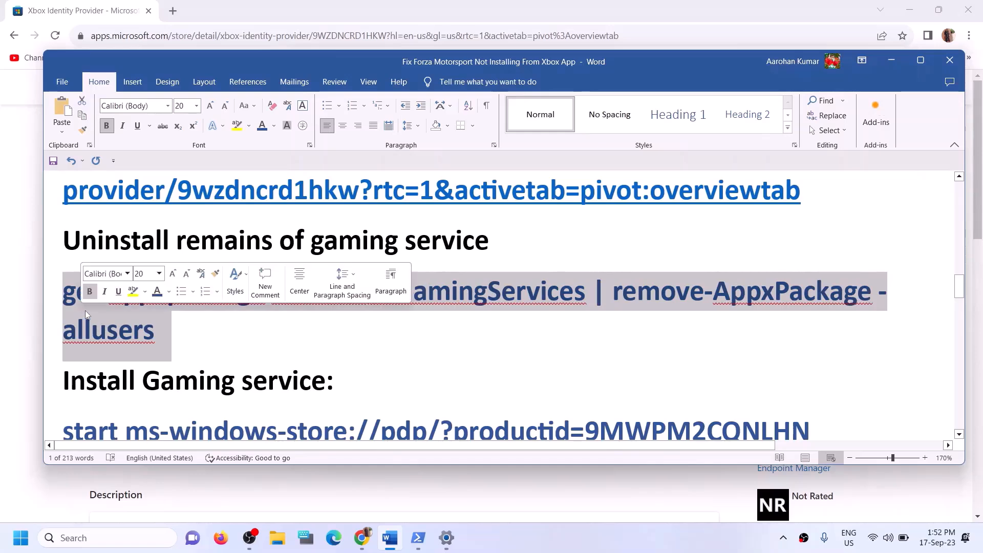
{"action": "right_click", "coordinate": [86, 313]}
{"action": "left_click", "coordinate": [115, 355]}
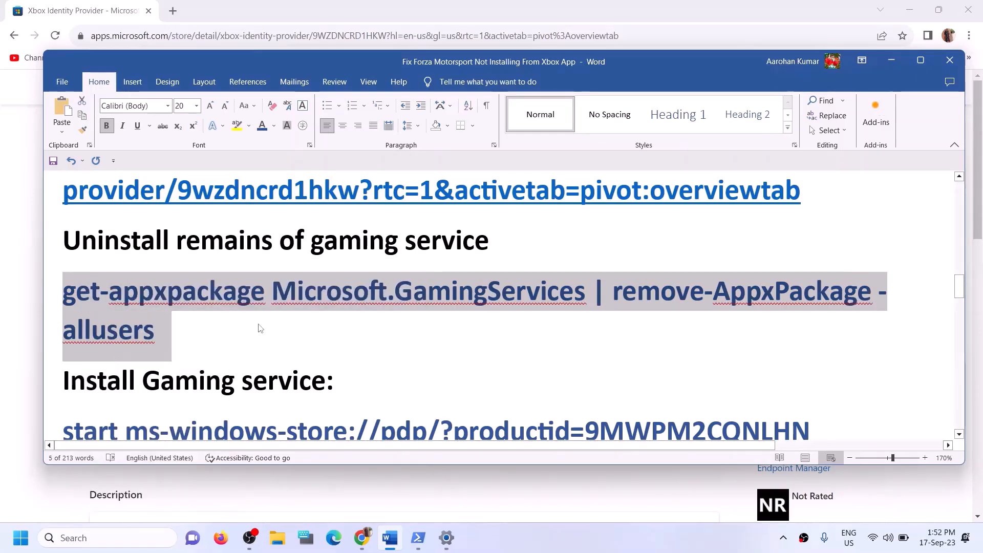
- Open Windows PowerShell as administrator and run "get-appxpackage Microsoft.GamingServices | remove-AppxPackage -allusers"
{"action": "left_click", "coordinate": [144, 528]}
{"action": "type", "text": "p"}
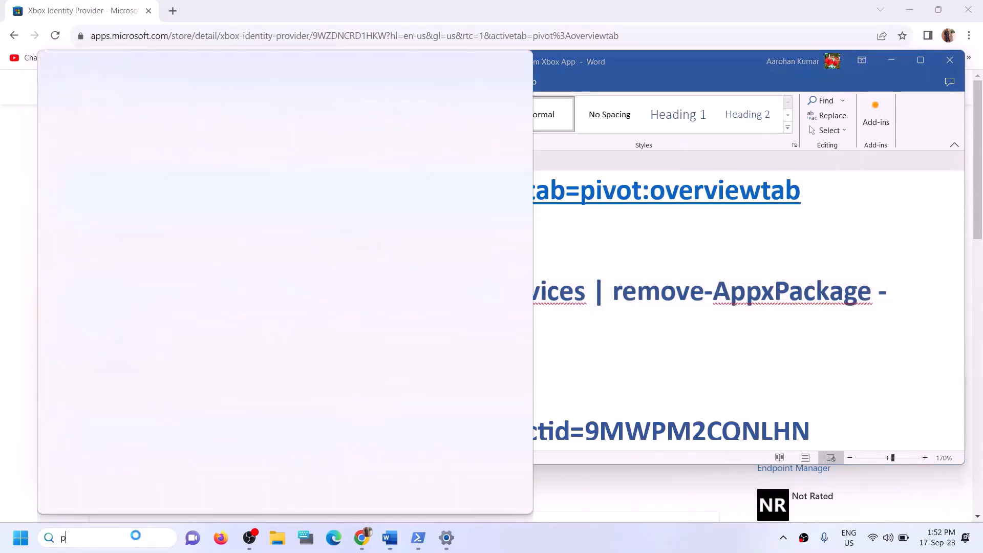
{"action": "type", "text": "owersh"}
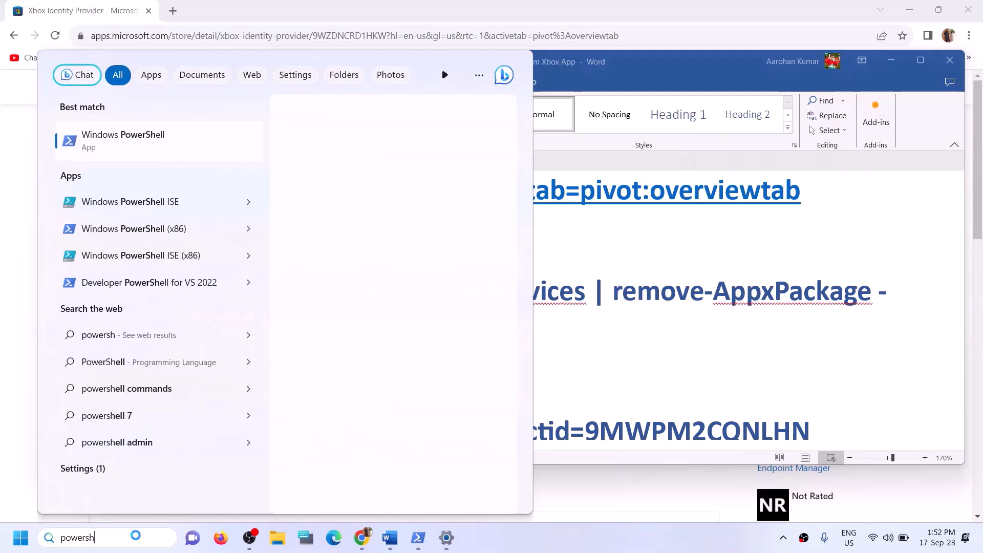
{"action": "type", "text": "ell"}
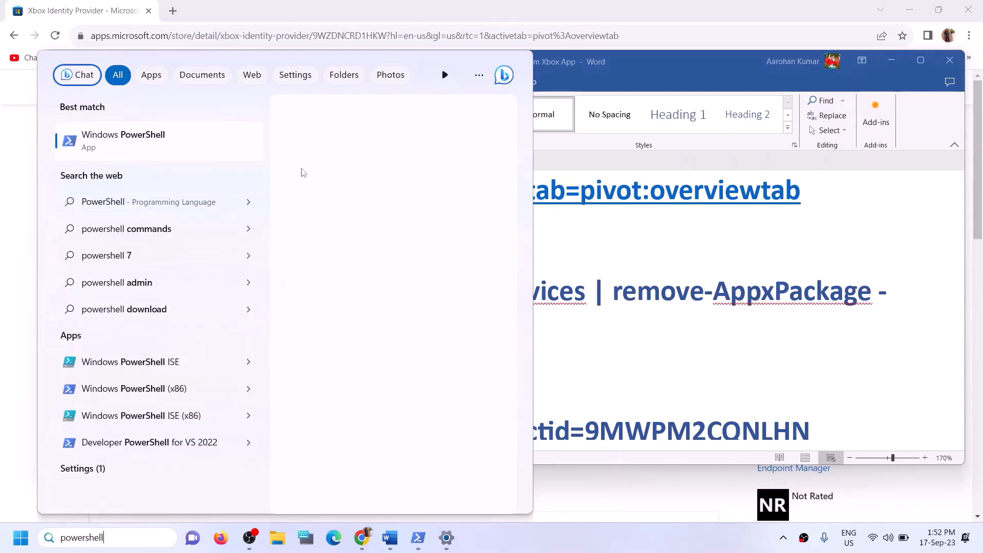
{"action": "right_click", "coordinate": [232, 155]}
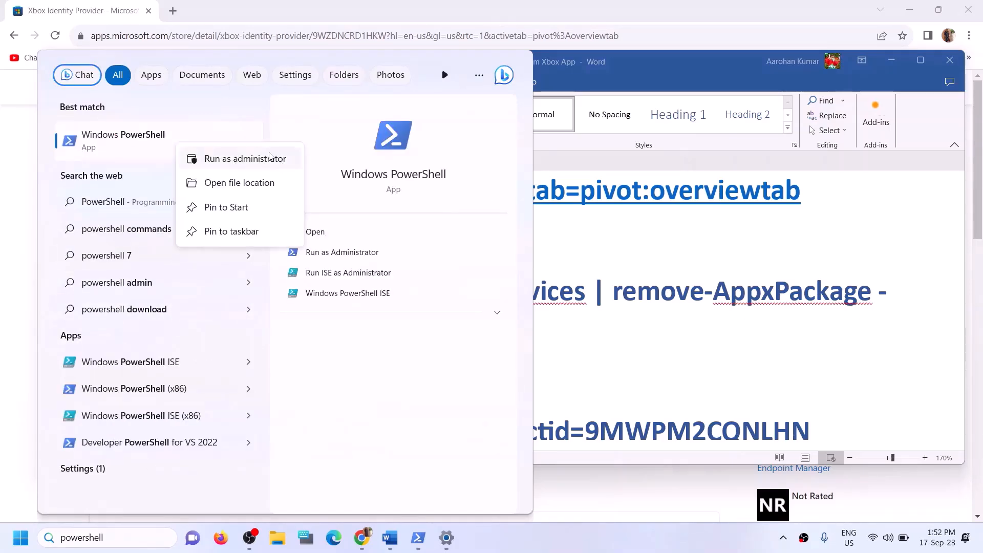
{"action": "left_click", "coordinate": [249, 160]}
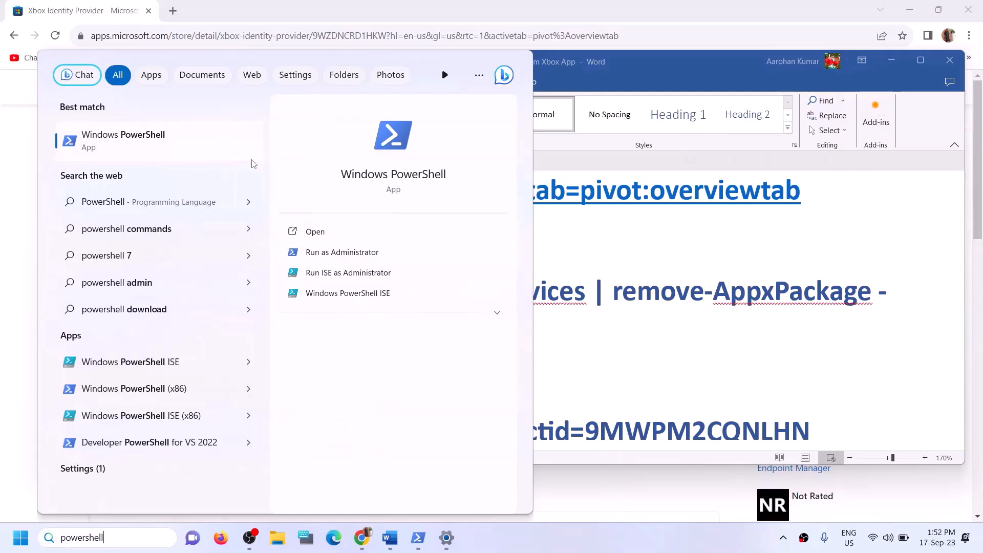
{"action": "left_click", "coordinate": [407, 368]}
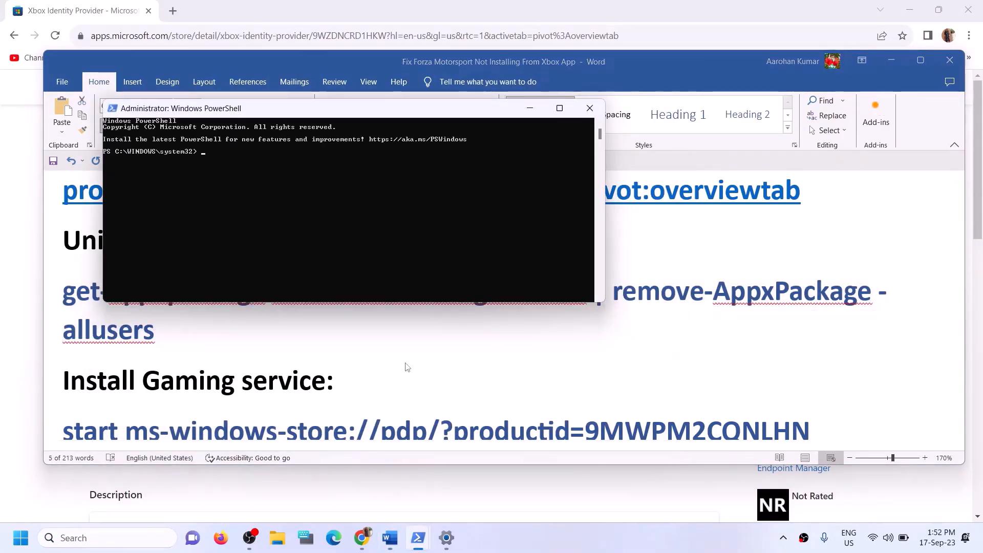
{"action": "key", "text": "ctrl+v"}
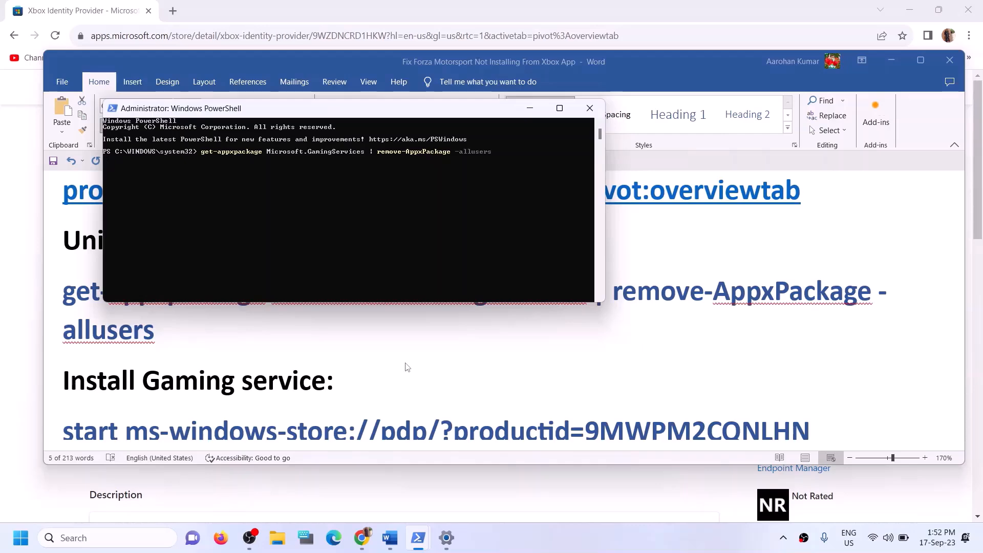
{"action": "key", "text": "Return"}
- Copy "start ms-windows-store://pdp/?productid=9MWPM2CQNLHN" from the Word document and run it in the administrator PowerShell window
{"action": "key", "text": "alt+Tab"}
{"action": "scroll", "coordinate": [256, 347], "scroll_direction": "down", "scroll_amount": 2}
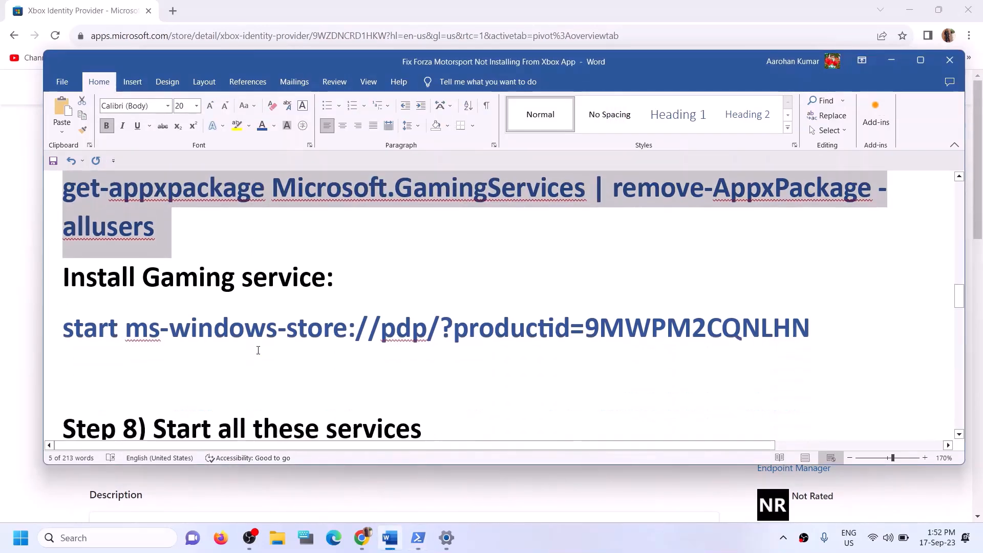
{"action": "left_click_drag", "start_coordinate": [815, 319], "coordinate": [62, 331]}
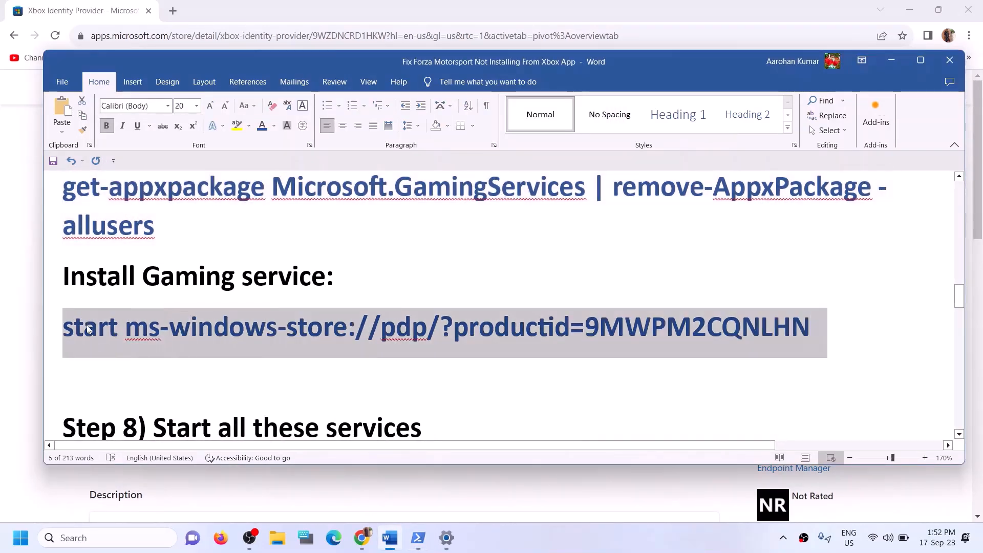
{"action": "key", "text": "alt+Tab"}
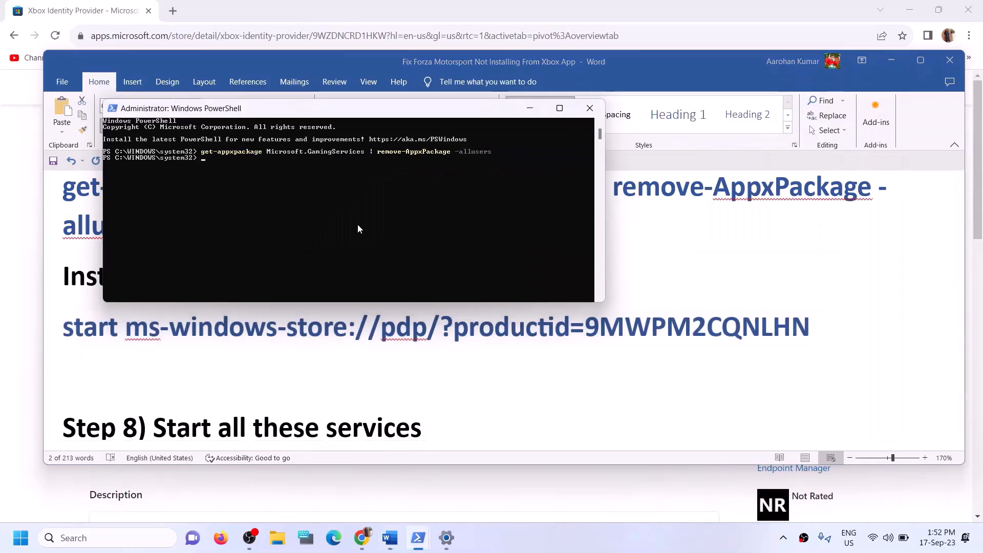
{"action": "key", "text": "ctrl+v"}
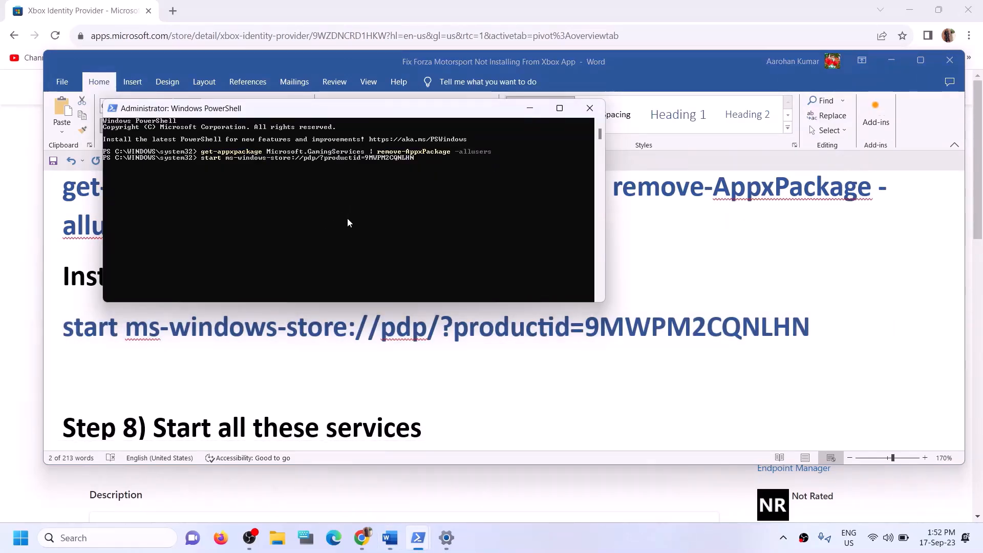
{"action": "key", "text": "Return"}
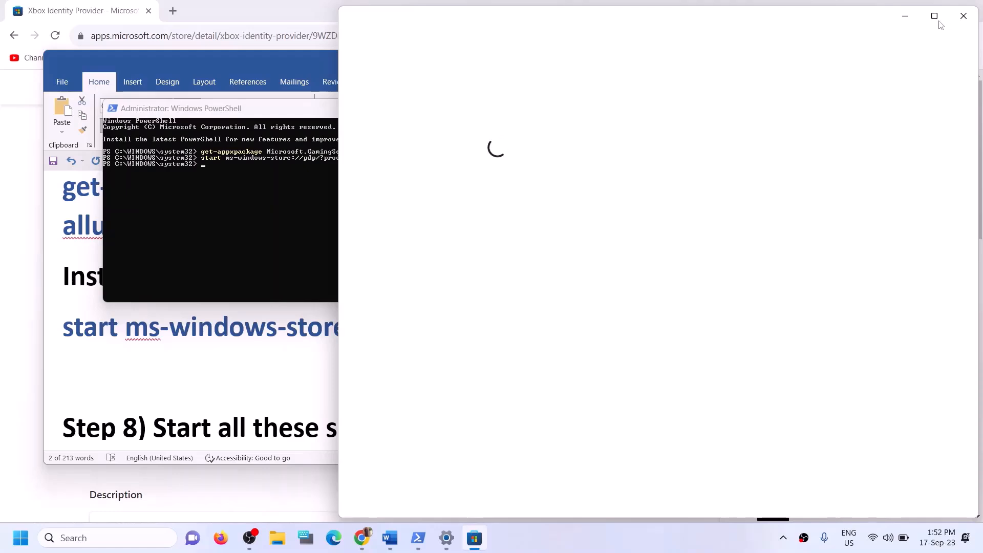
- Maximize Microsoft Store and install Gaming Services, allowing Host Process for Windows Services to make changes
{"action": "left_click", "coordinate": [937, 17]}
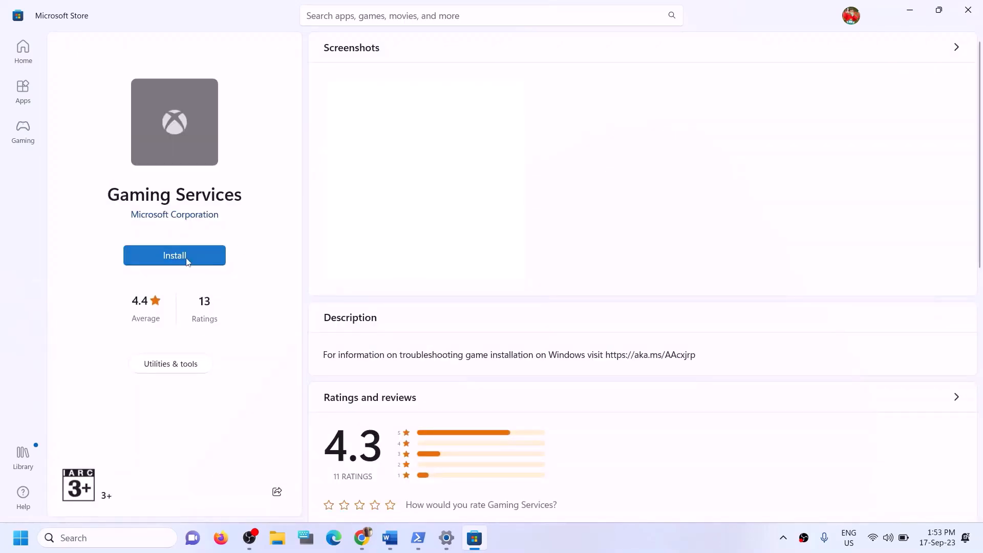
{"action": "left_click", "coordinate": [186, 259]}
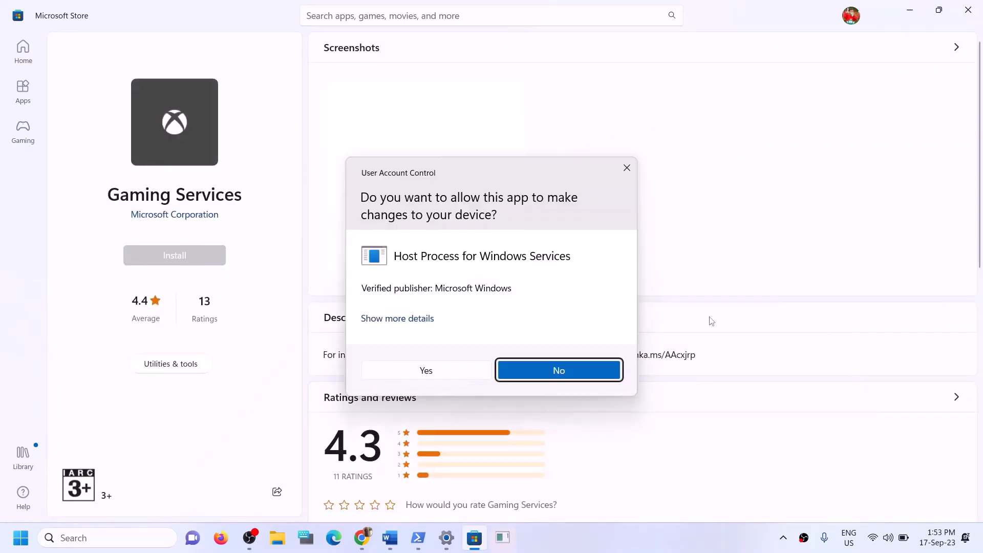
{"action": "left_click", "coordinate": [422, 375]}
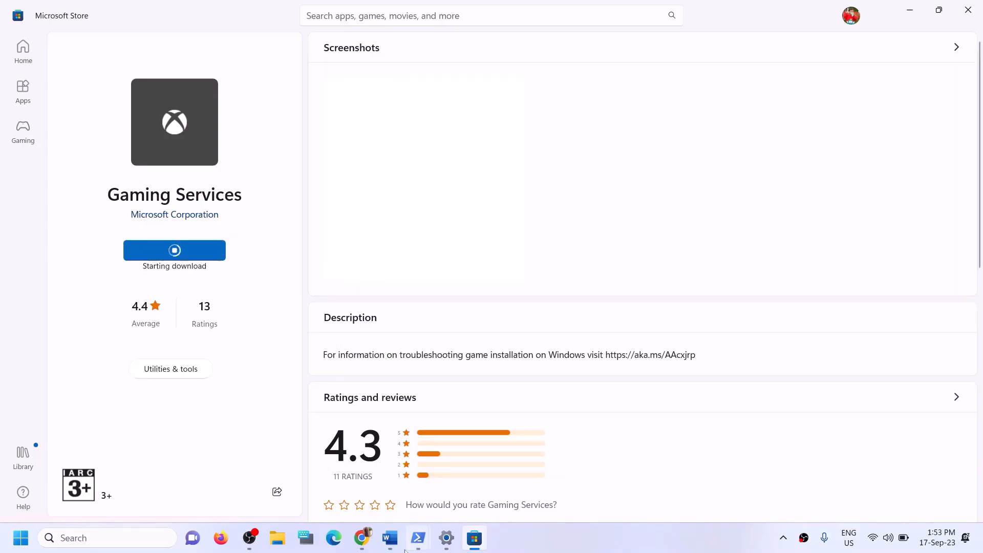
- Go to Step 8 in the Word document and highlight "Start all these services" in its heading
{"action": "left_click", "coordinate": [390, 537]}
{"action": "scroll", "coordinate": [422, 403], "scroll_direction": "down", "scroll_amount": 5}
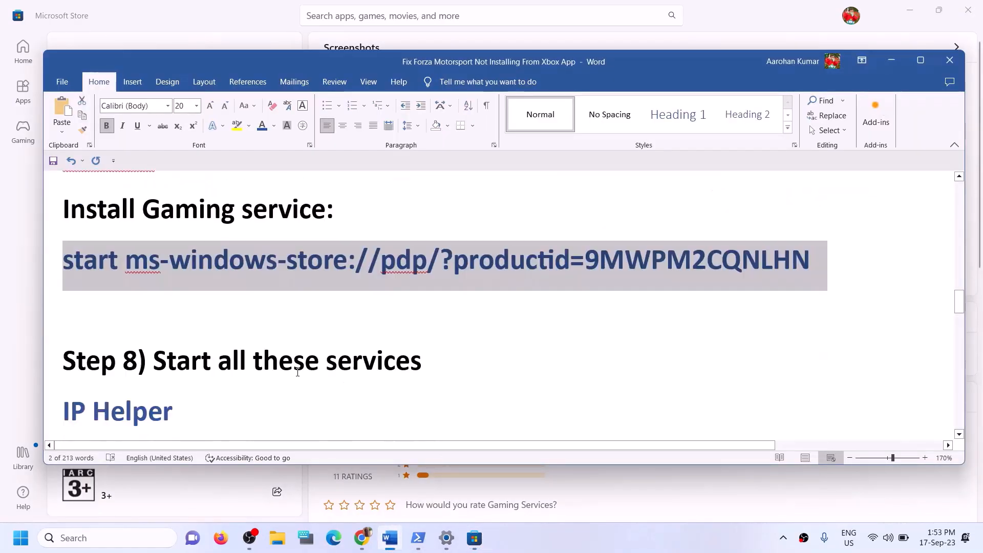
{"action": "scroll", "coordinate": [209, 250], "scroll_direction": "up", "scroll_amount": 1}
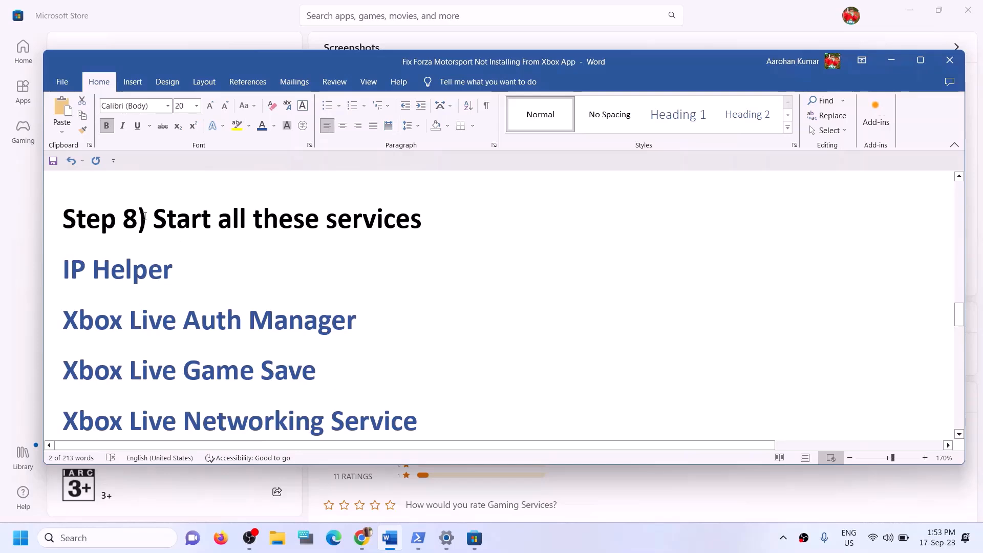
{"action": "left_click_drag", "start_coordinate": [145, 216], "coordinate": [505, 231]}
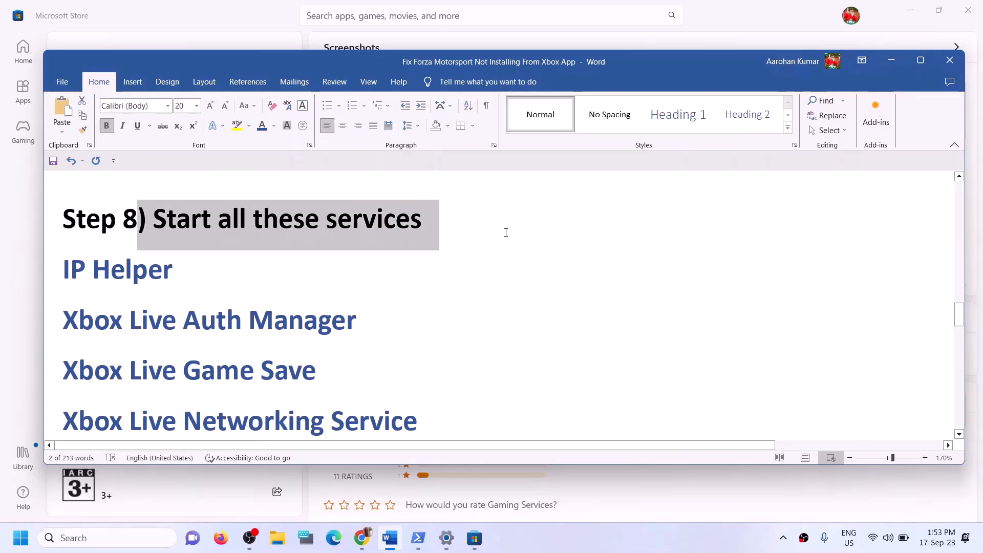
- Search Windows for "services" and open the Services app
{"action": "left_click", "coordinate": [127, 540]}
{"action": "type", "text": "services"}
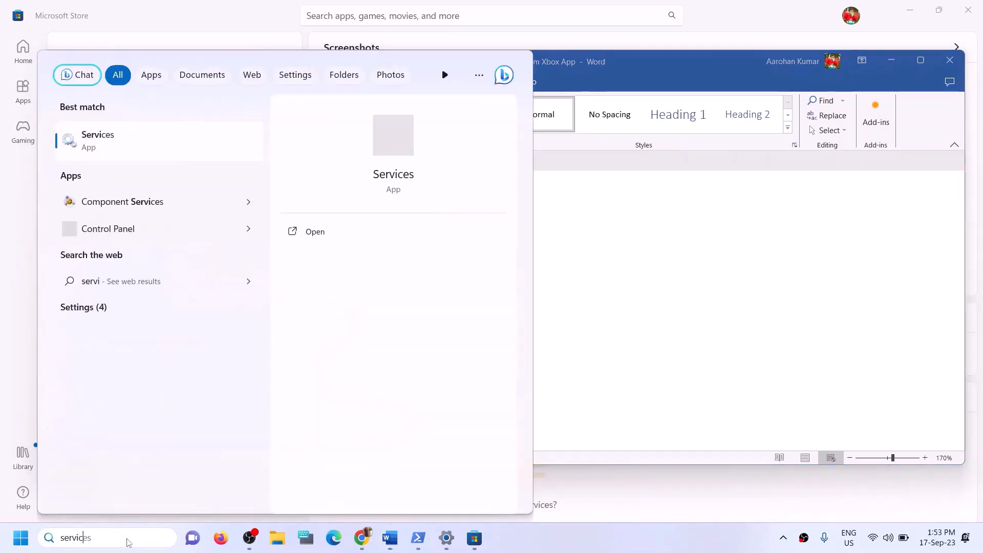
{"action": "left_click", "coordinate": [107, 140]}
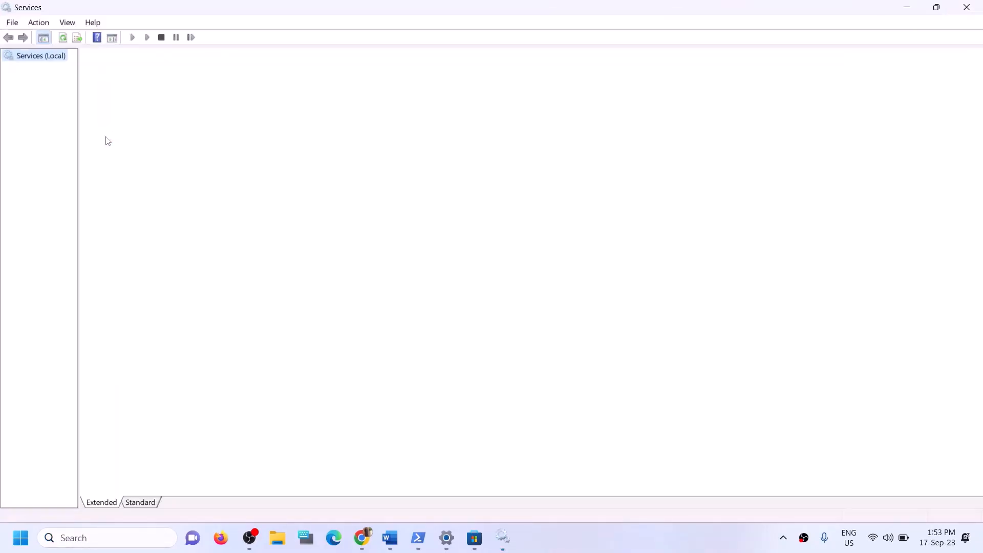
- Set the IP Helper service's startup type to Automatic, apply it, and close its properties
{"action": "left_click", "coordinate": [308, 333]}
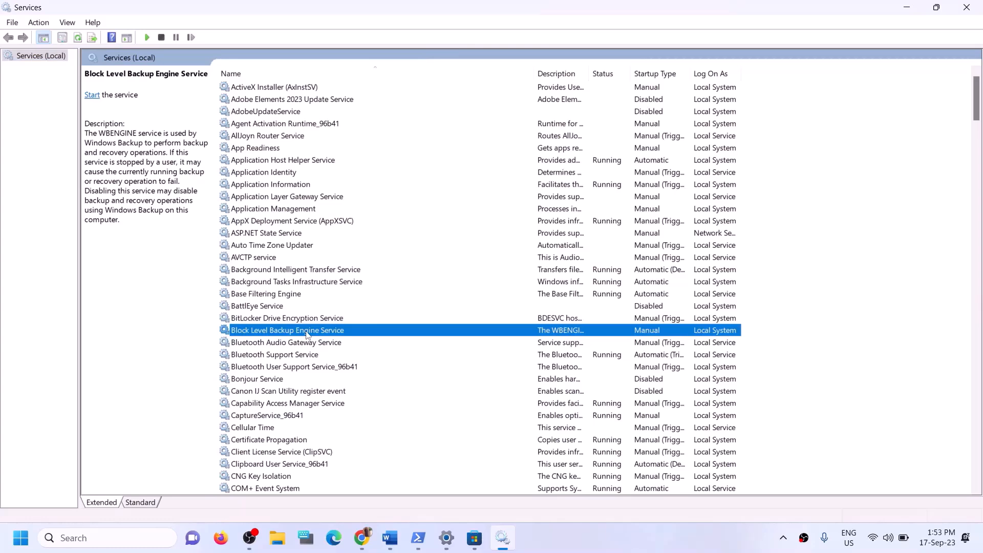
{"action": "key", "text": "i"}
{"action": "left_click", "coordinate": [246, 284]}
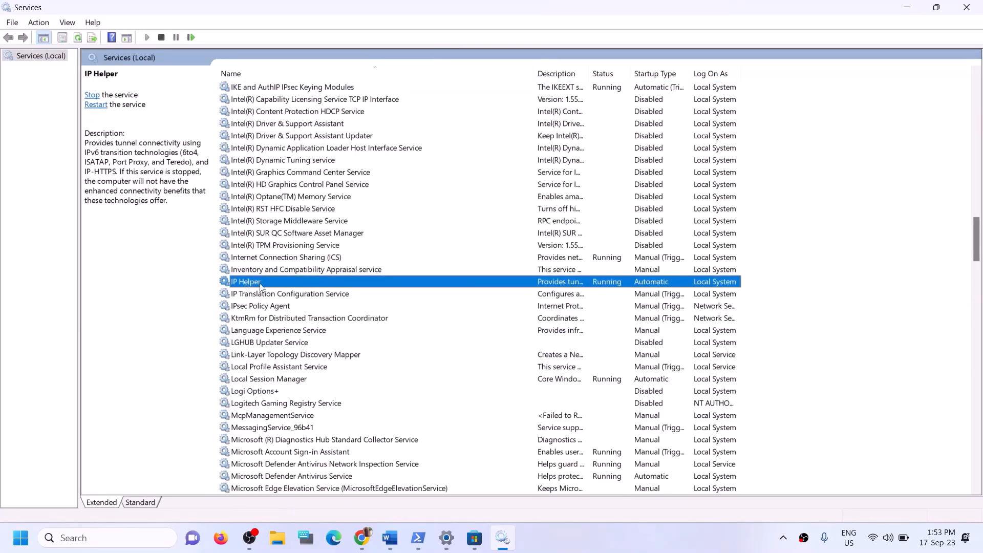
{"action": "double_click", "coordinate": [260, 287]}
{"action": "left_click", "coordinate": [470, 253]}
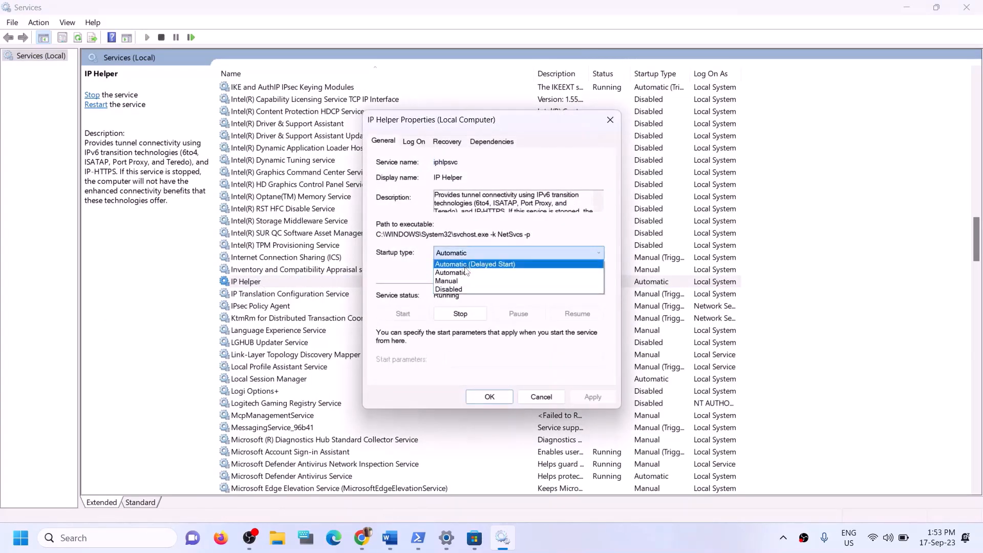
{"action": "left_click", "coordinate": [462, 281]}
{"action": "left_click", "coordinate": [461, 253]}
{"action": "left_click", "coordinate": [459, 274]}
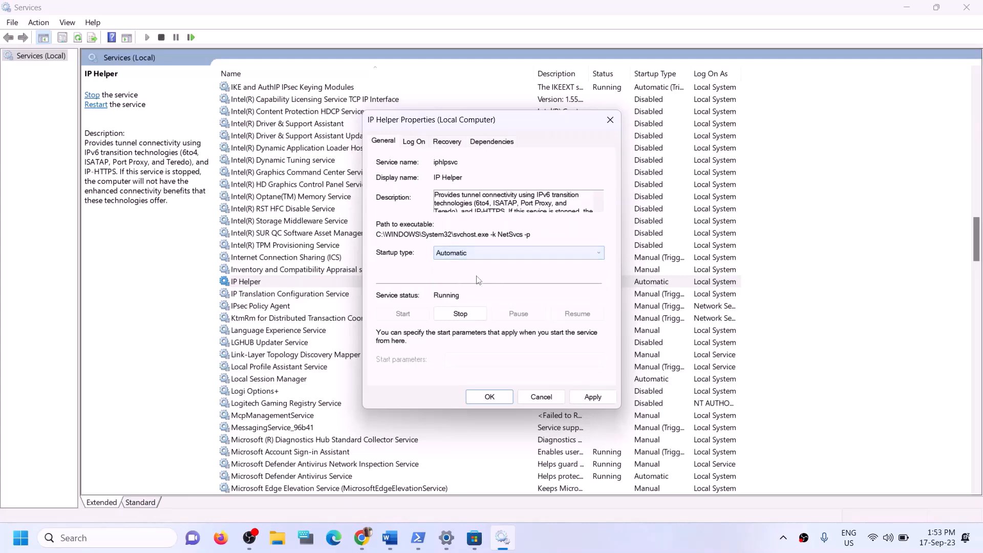
{"action": "left_click", "coordinate": [590, 398]}
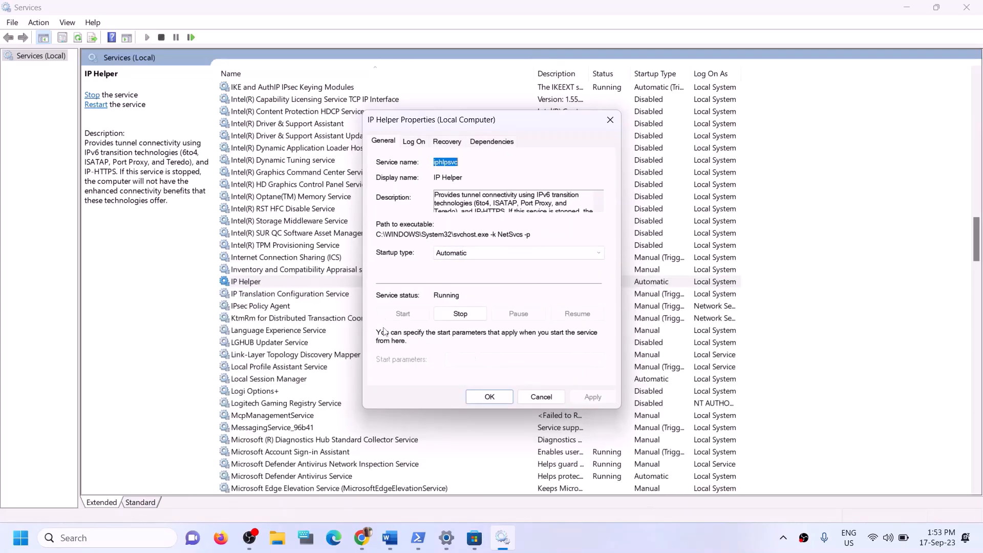
{"action": "left_click", "coordinate": [481, 395]}
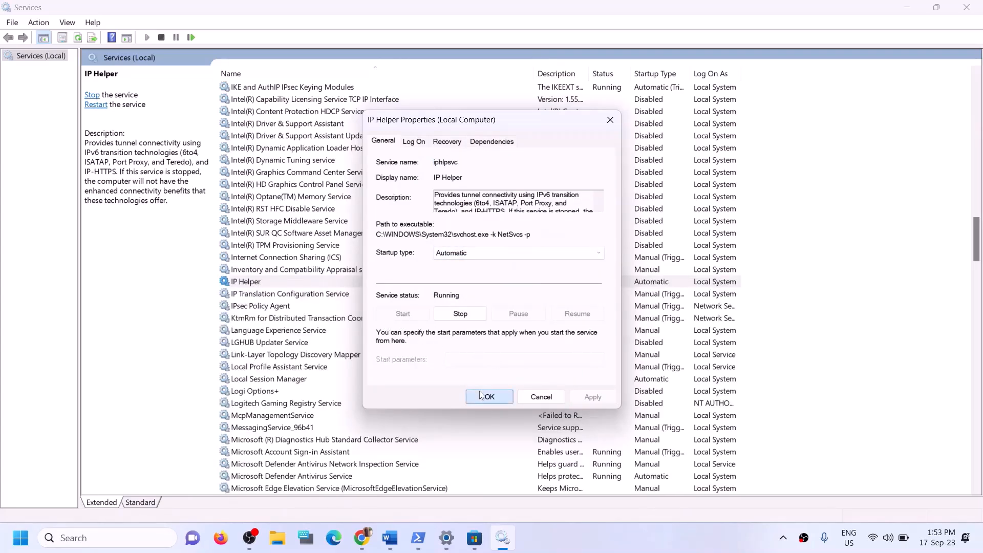
- Set the Xbox Accessory Management Service's startup type to Automatic, apply it, and close its properties
{"action": "left_click", "coordinate": [329, 395]}
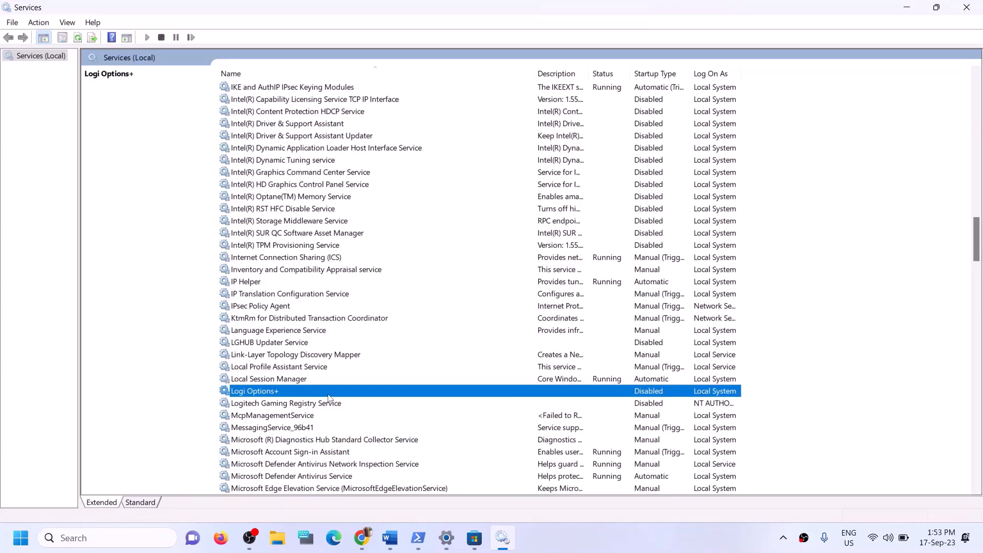
{"action": "key", "text": "x"}
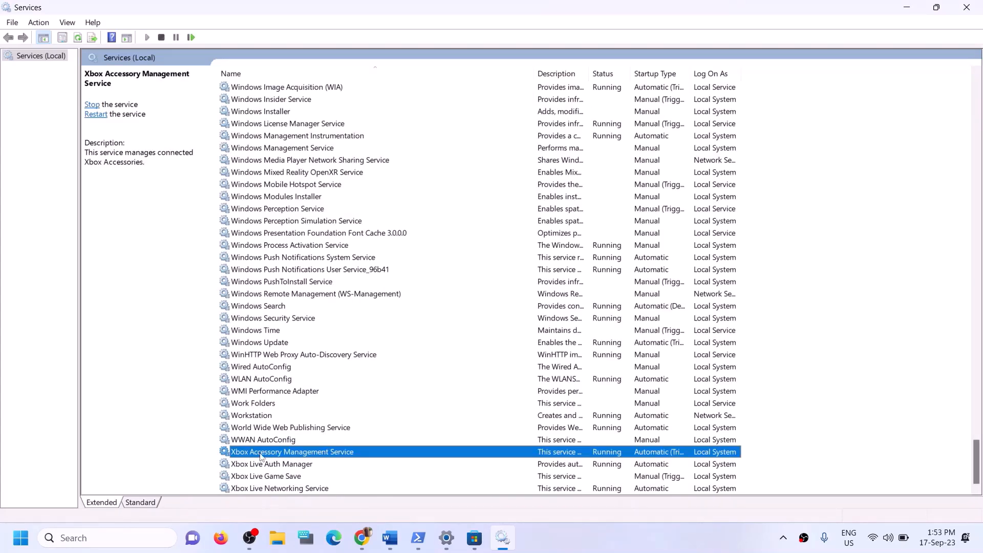
{"action": "double_click", "coordinate": [337, 456]}
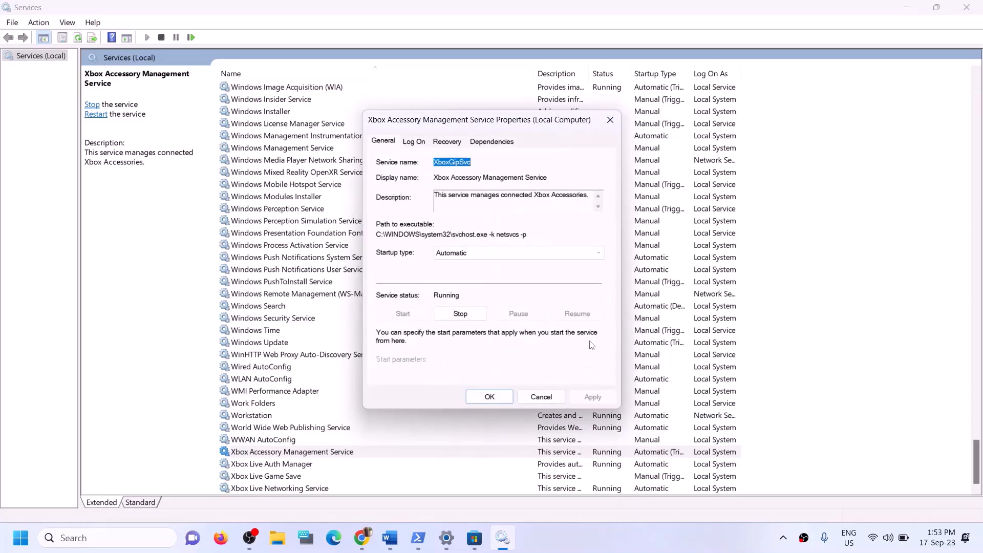
{"action": "left_click", "coordinate": [491, 253]}
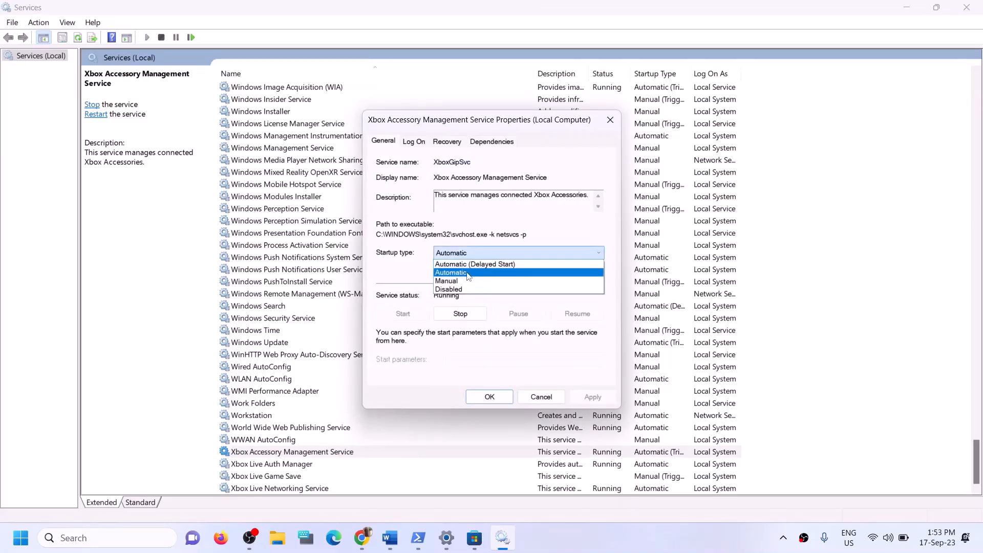
{"action": "left_click", "coordinate": [492, 260]}
{"action": "left_click", "coordinate": [593, 398]}
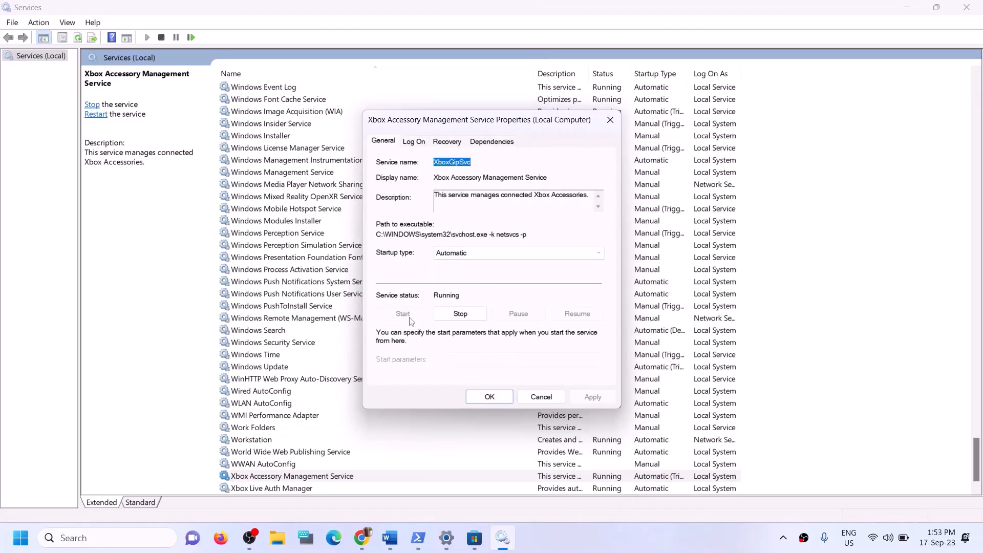
{"action": "left_click", "coordinate": [489, 397]}
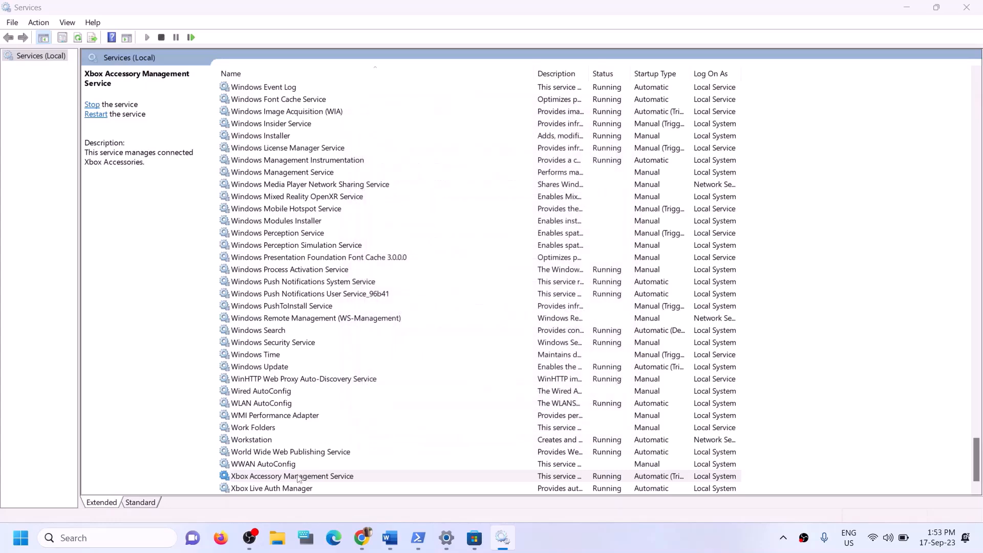
- Set the Xbox Live Auth Manager service's startup type to Automatic, apply it, and close its properties
{"action": "double_click", "coordinate": [288, 469]}
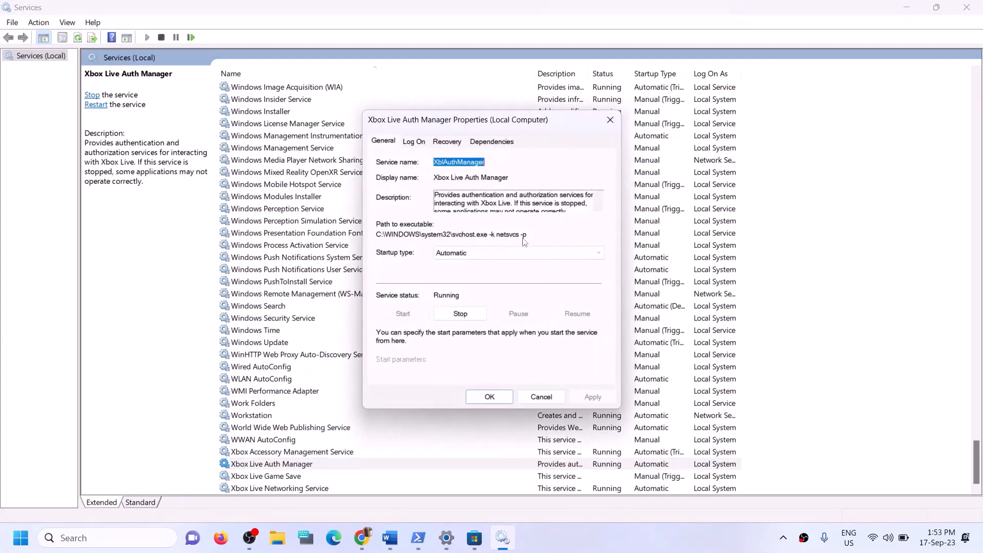
{"action": "left_click", "coordinate": [518, 253]}
{"action": "left_click", "coordinate": [461, 272]}
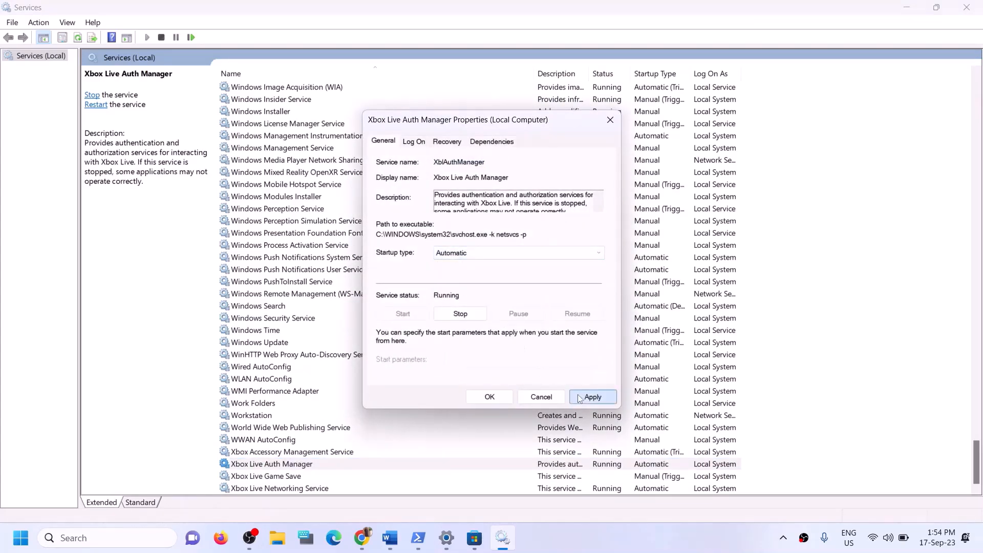
{"action": "left_click", "coordinate": [593, 398]}
{"action": "left_click", "coordinate": [499, 400]}
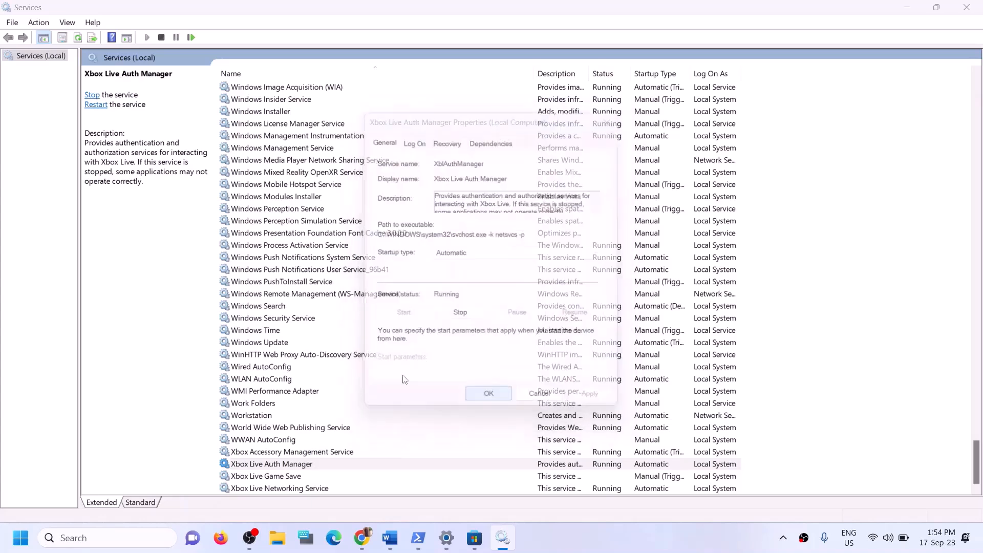
- Set the Xbox Live Game Save service's startup type to Automatic, apply it, and start the service
{"action": "double_click", "coordinate": [275, 476]}
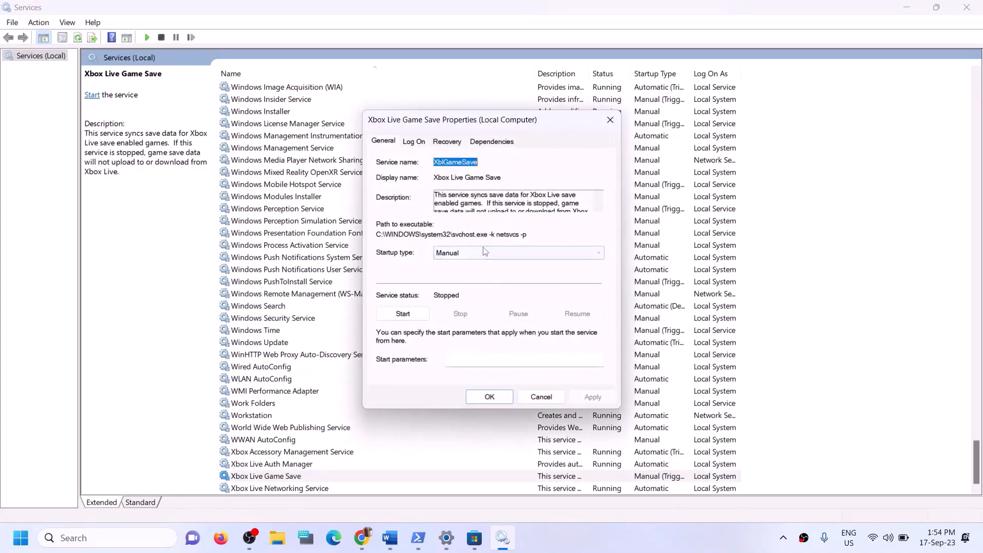
{"action": "left_click", "coordinate": [448, 253]}
{"action": "left_click", "coordinate": [448, 272]}
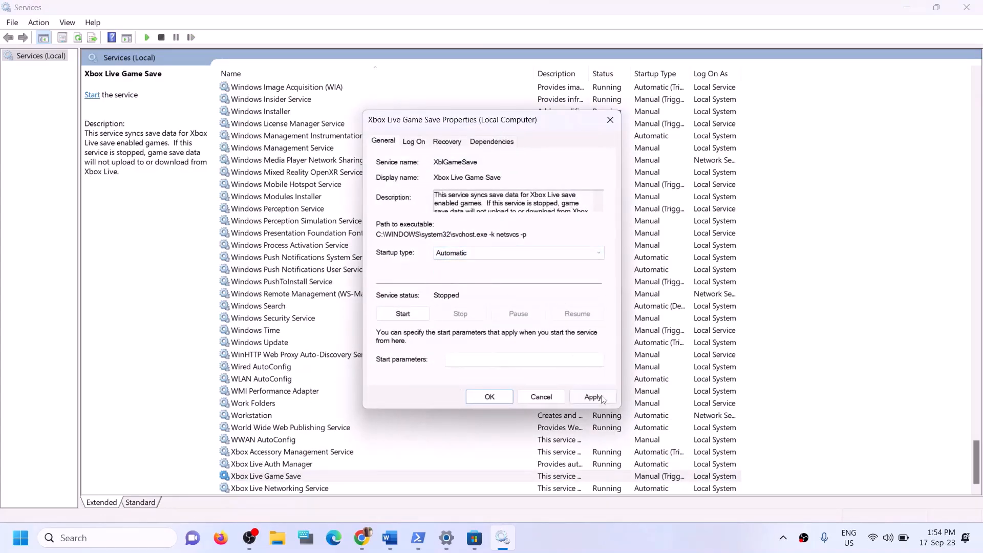
{"action": "left_click", "coordinate": [593, 397]}
{"action": "left_click", "coordinate": [403, 314]}
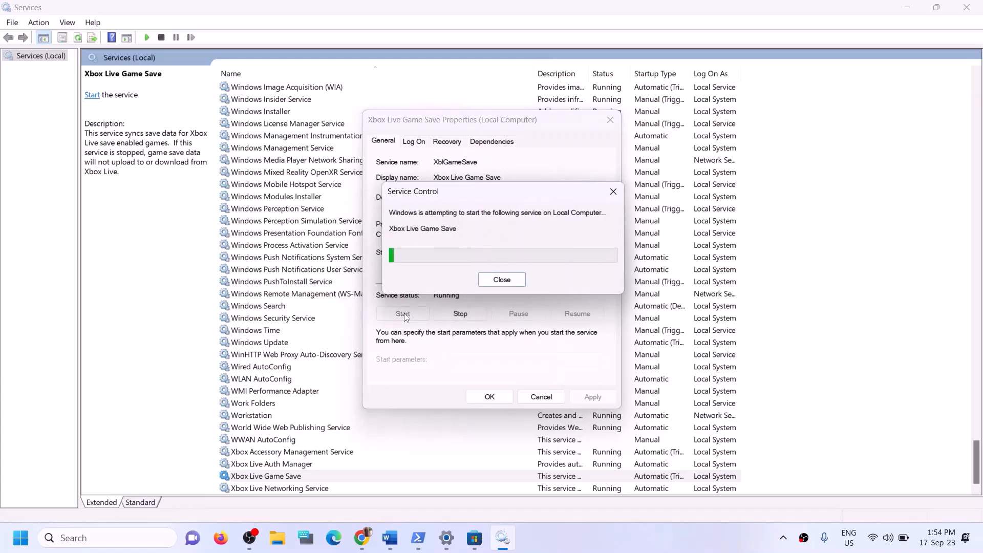
{"action": "left_click", "coordinate": [487, 398]}
- Set the Xbox Live Networking Service's startup type to Automatic, apply it, and close its properties
{"action": "double_click", "coordinate": [287, 488]}
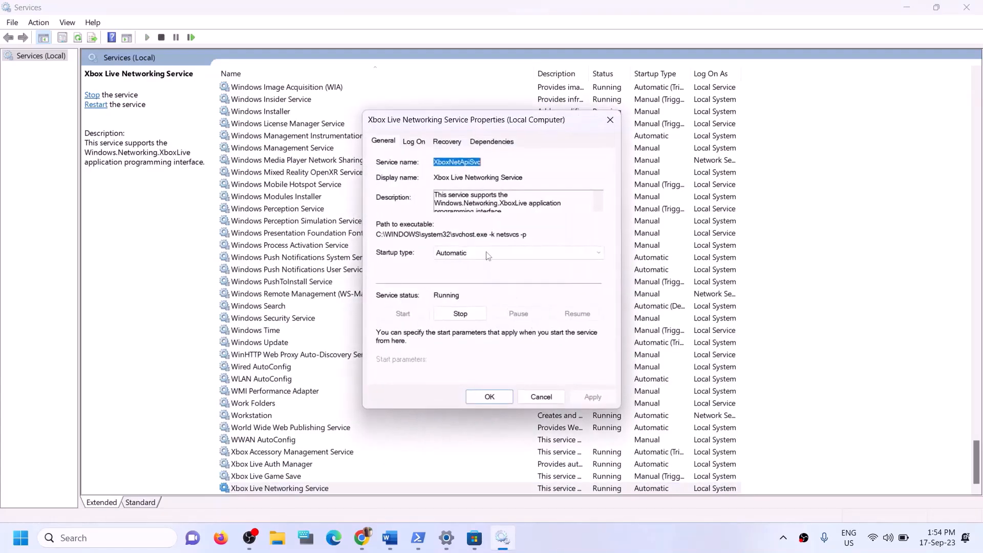
{"action": "left_click", "coordinate": [480, 253]}
{"action": "left_click", "coordinate": [457, 270]}
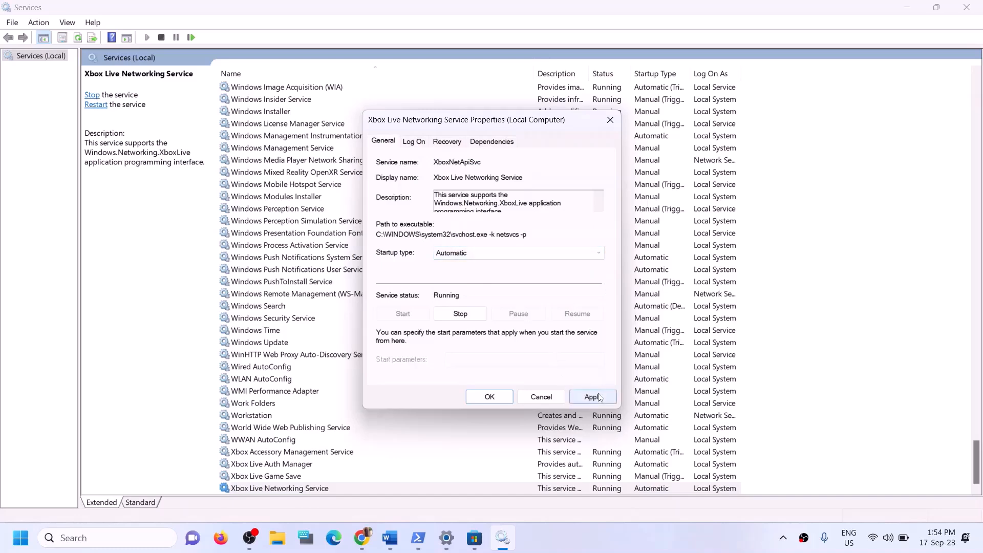
{"action": "left_click", "coordinate": [593, 397]}
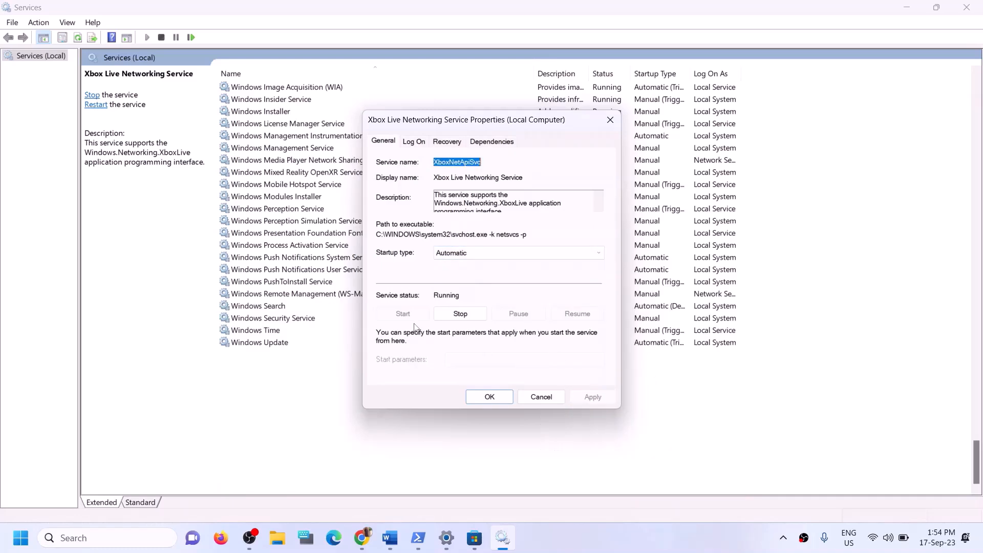
{"action": "left_click", "coordinate": [478, 395]}
- Set the Windows Update service's startup type to Automatic, apply it, and close its properties
{"action": "left_click", "coordinate": [327, 344]}
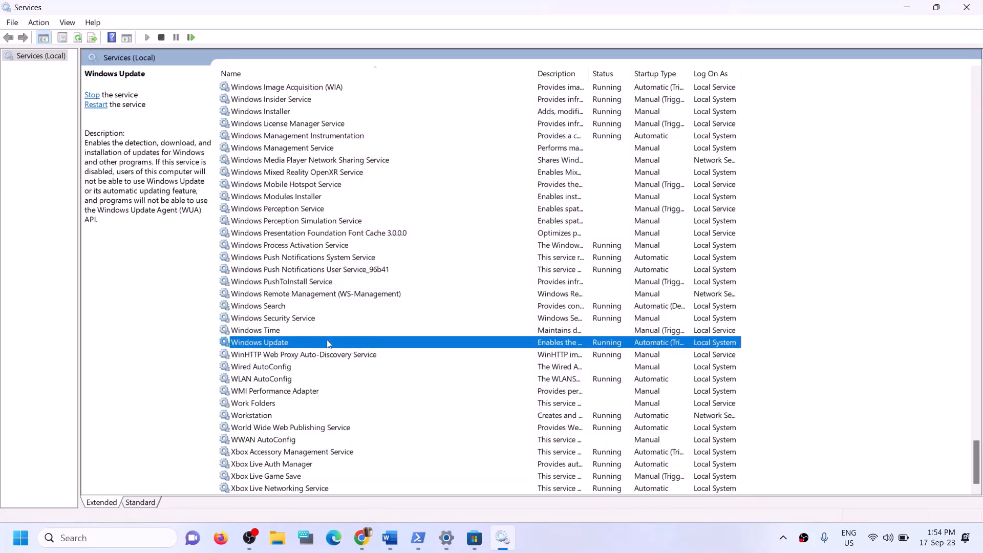
{"action": "double_click", "coordinate": [400, 347]}
{"action": "left_click", "coordinate": [509, 254]}
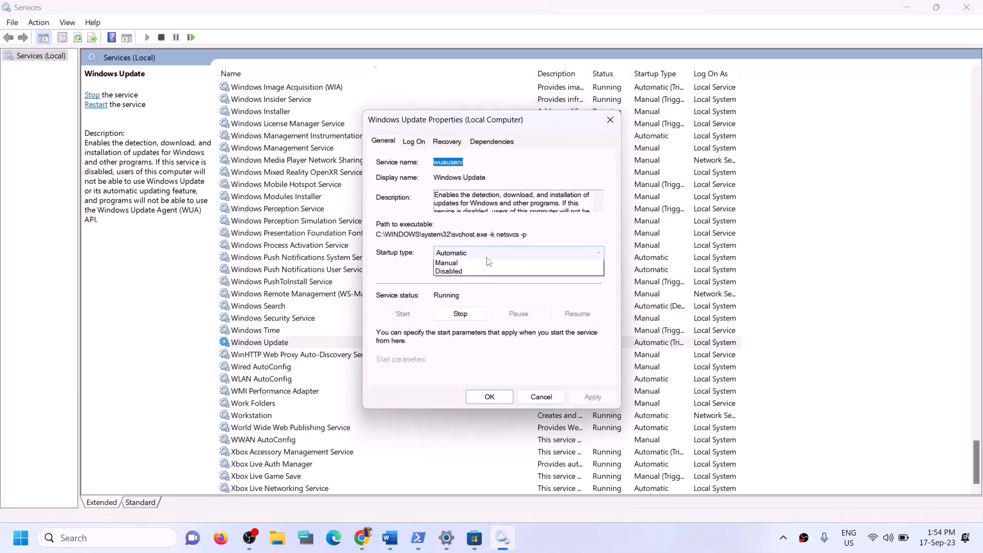
{"action": "left_click", "coordinate": [587, 381]}
{"action": "left_click", "coordinate": [592, 397]}
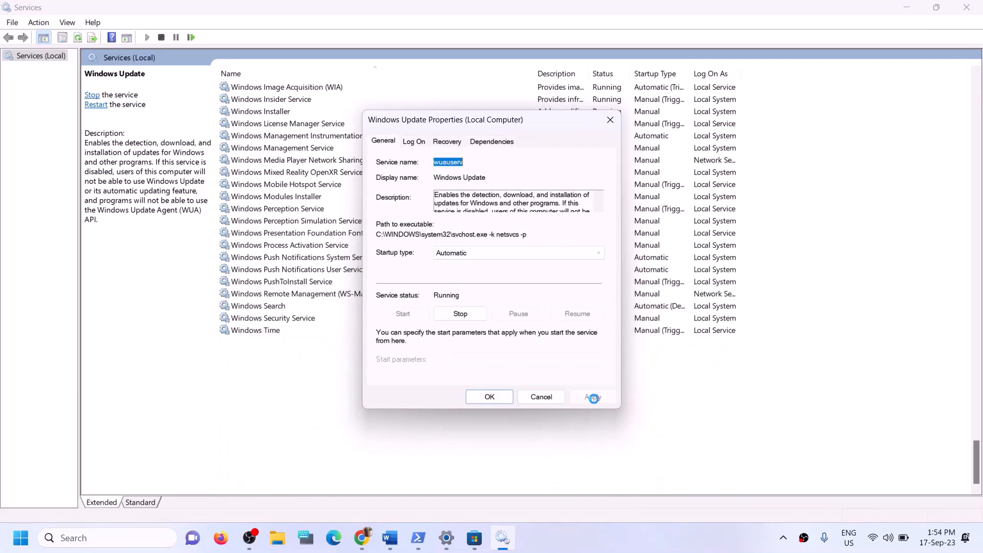
{"action": "left_click", "coordinate": [487, 398]}
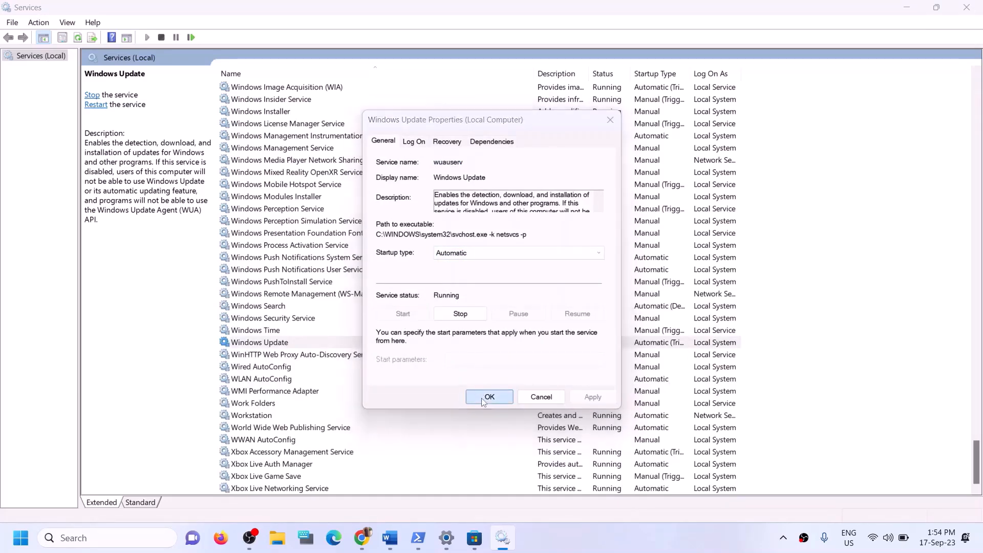
- Find the two Gaming Services entries in the services list and check their status and available actions
{"action": "left_click", "coordinate": [334, 271]}
{"action": "key", "text": "g"}
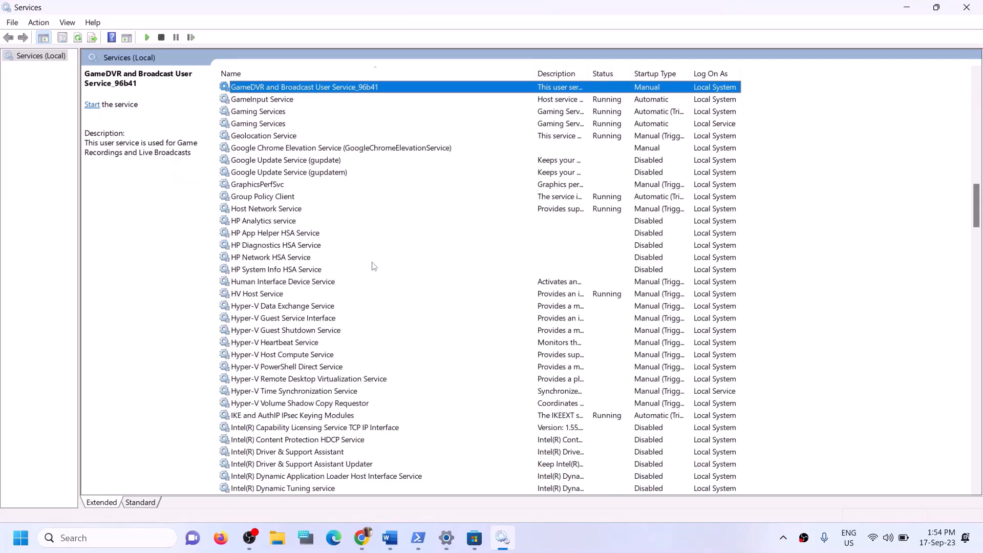
{"action": "scroll", "coordinate": [395, 270], "scroll_direction": "up", "scroll_amount": 3}
{"action": "left_click", "coordinate": [595, 224]}
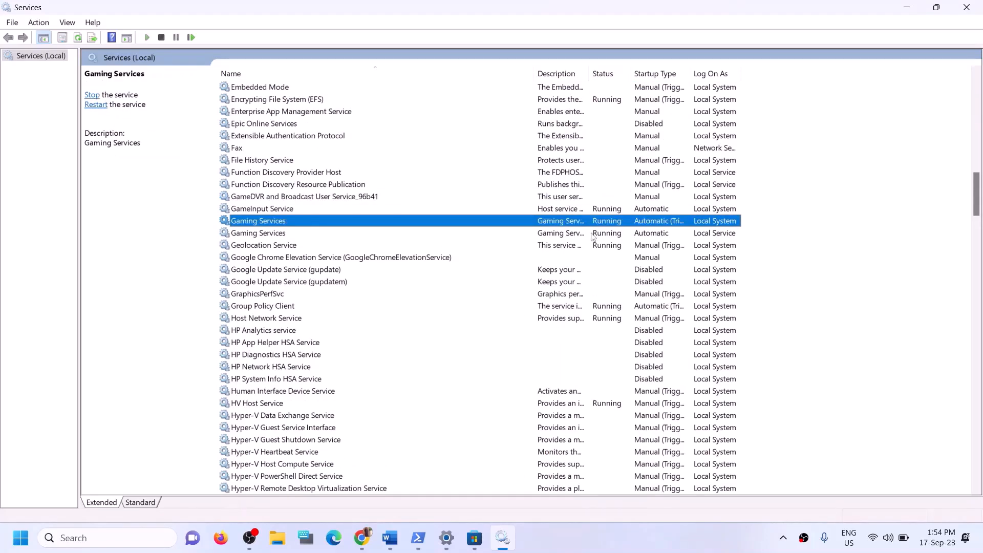
{"action": "left_click", "coordinate": [594, 237]}
{"action": "left_click", "coordinate": [596, 226]}
{"action": "left_click", "coordinate": [604, 235]}
{"action": "left_click", "coordinate": [602, 226]}
{"action": "left_click", "coordinate": [600, 235]}
{"action": "left_click", "coordinate": [601, 225]}
{"action": "right_click", "coordinate": [600, 226]}
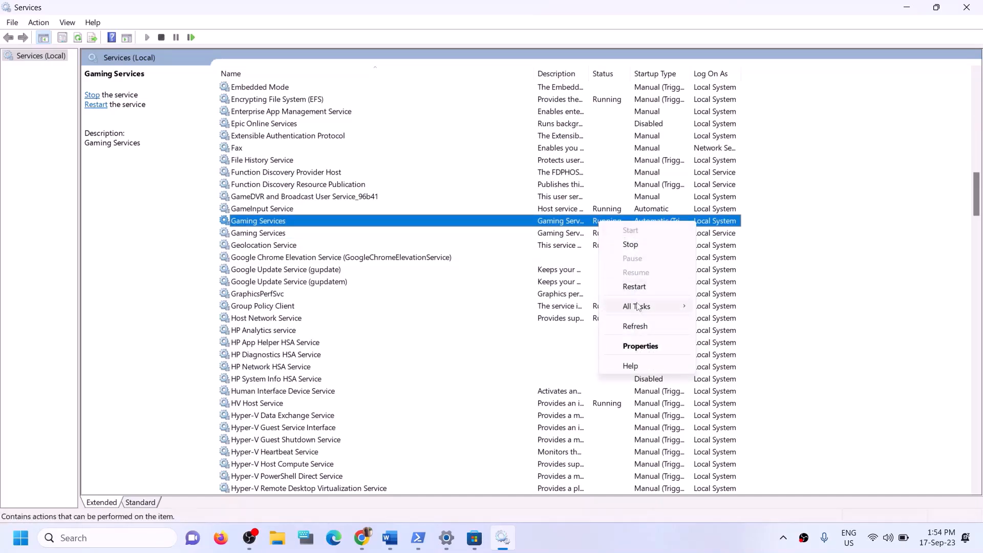
{"action": "left_click", "coordinate": [618, 226]}
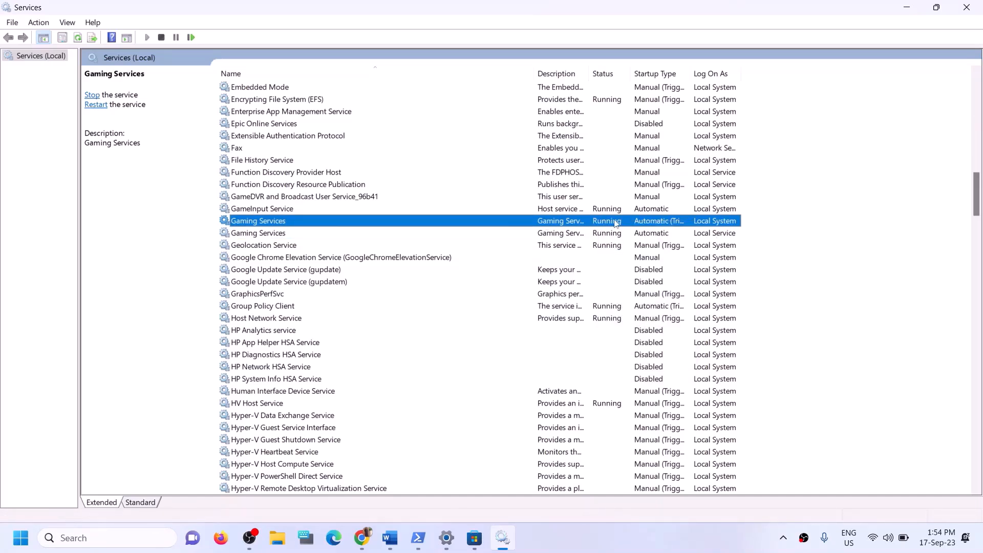
- Stop both Gaming Services entries, beginning with the one that logs on as Local System
{"action": "left_click", "coordinate": [614, 238]}
{"action": "left_click", "coordinate": [608, 224]}
{"action": "right_click", "coordinate": [605, 222]}
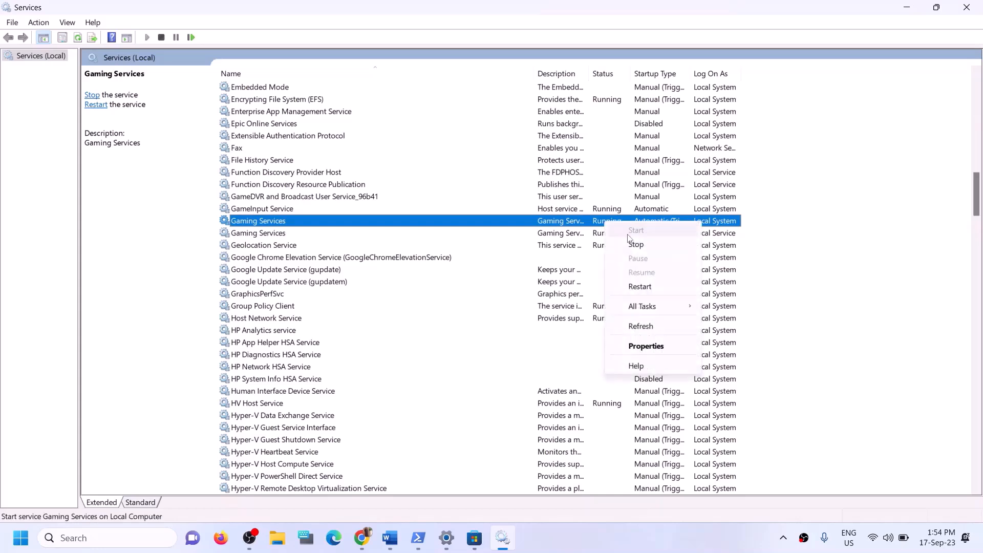
{"action": "left_click", "coordinate": [636, 245]}
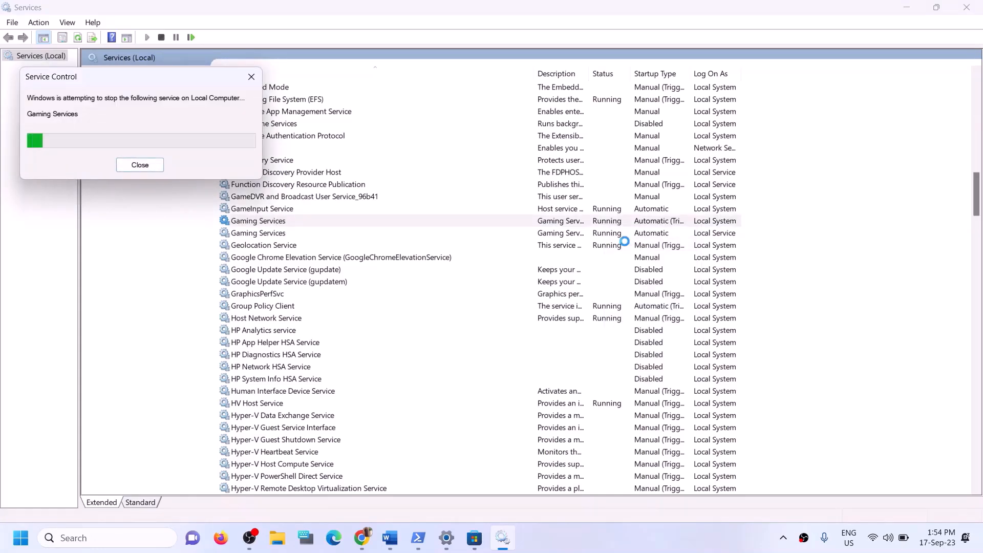
{"action": "left_click", "coordinate": [574, 235]}
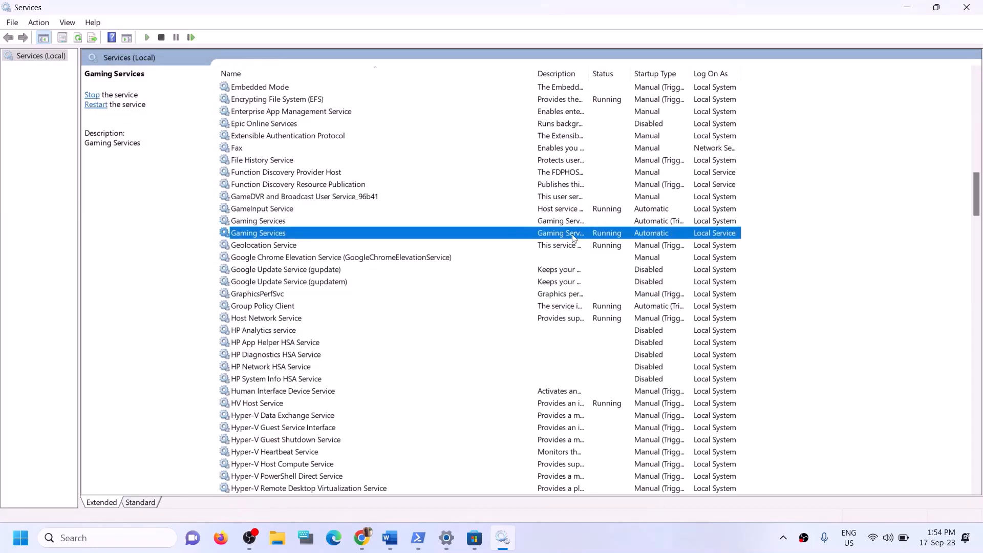
{"action": "right_click", "coordinate": [574, 236]}
{"action": "left_click", "coordinate": [619, 256]}
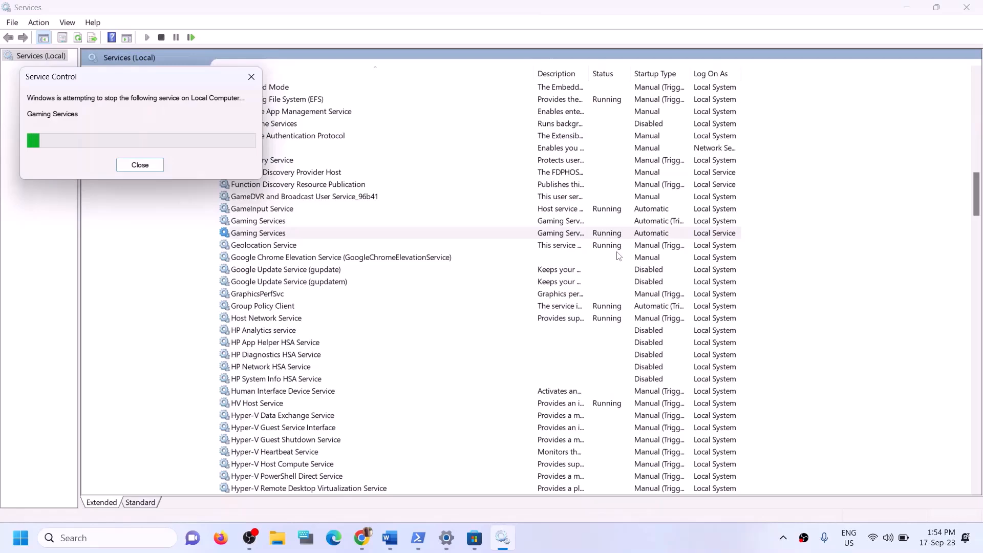
- Start both Gaming Services entries, first the Local System one and then the Local Service one
{"action": "left_click", "coordinate": [539, 226]}
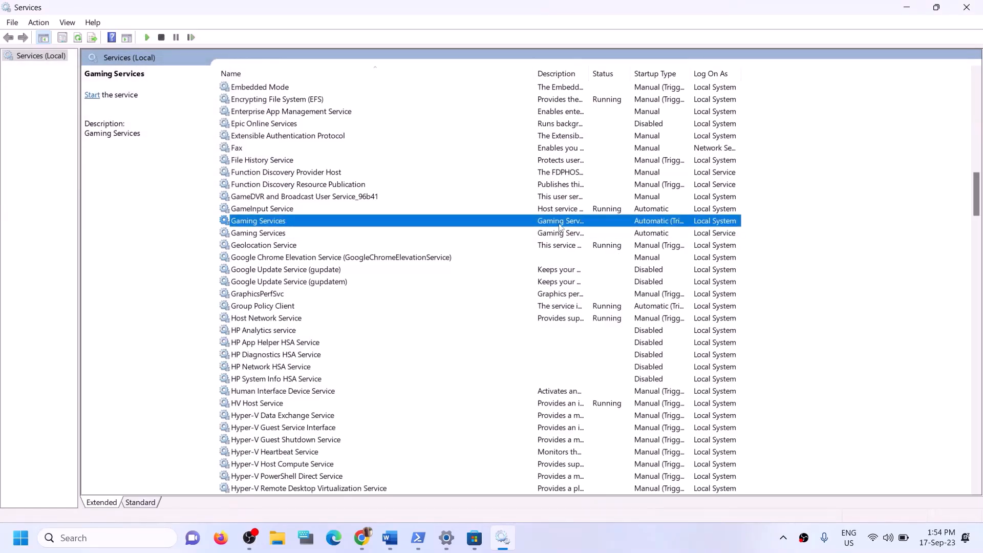
{"action": "right_click", "coordinate": [561, 222]}
{"action": "left_click", "coordinate": [275, 236]}
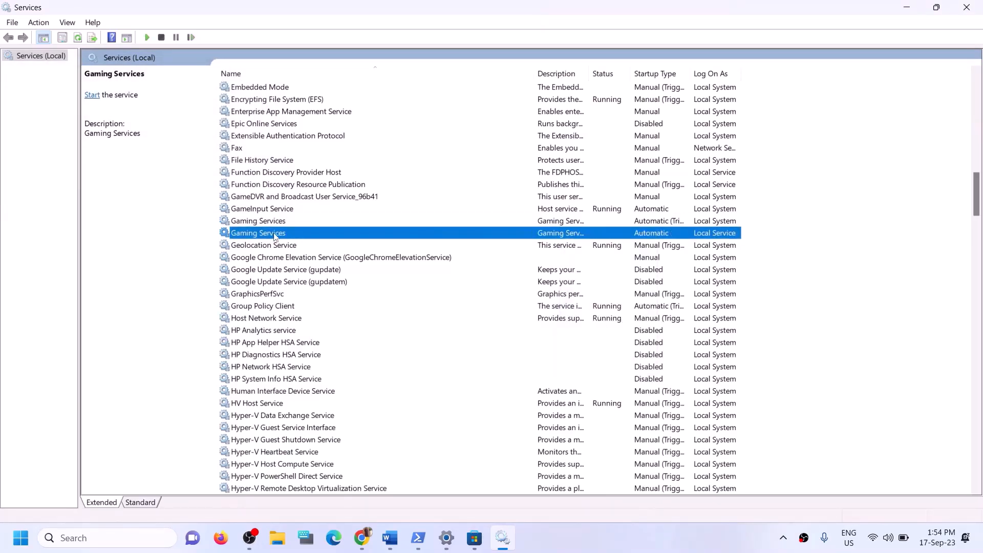
{"action": "left_click", "coordinate": [275, 226]}
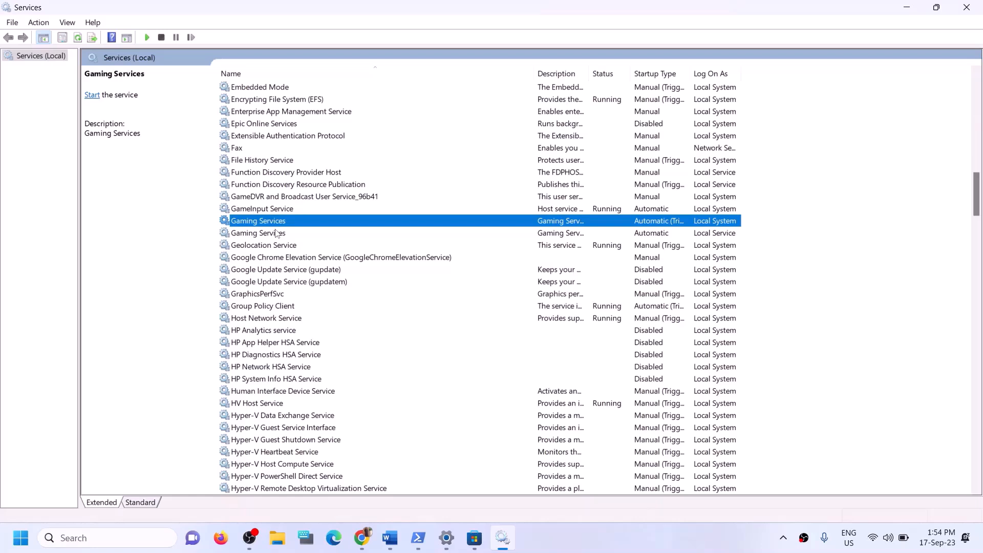
{"action": "left_click", "coordinate": [275, 235]}
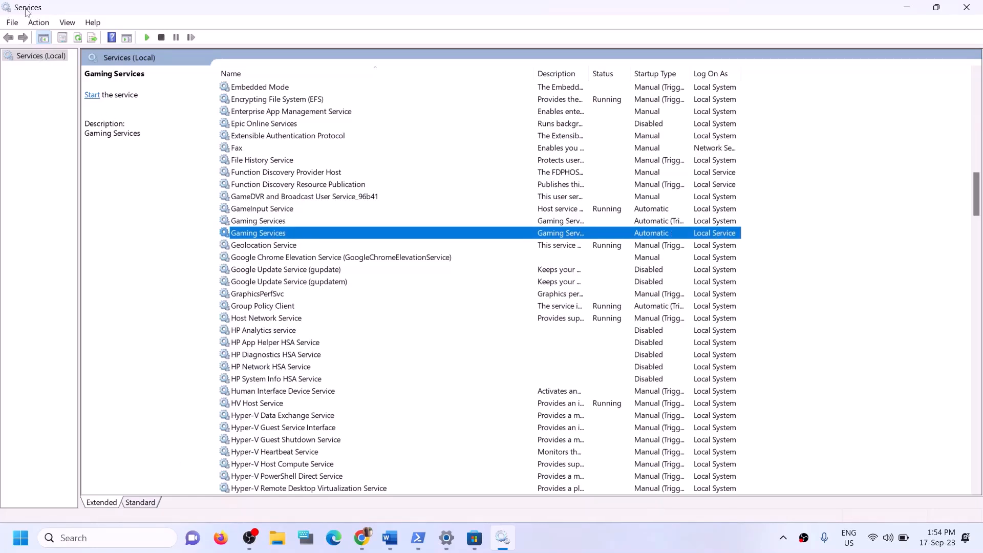
{"action": "left_click", "coordinate": [549, 224]}
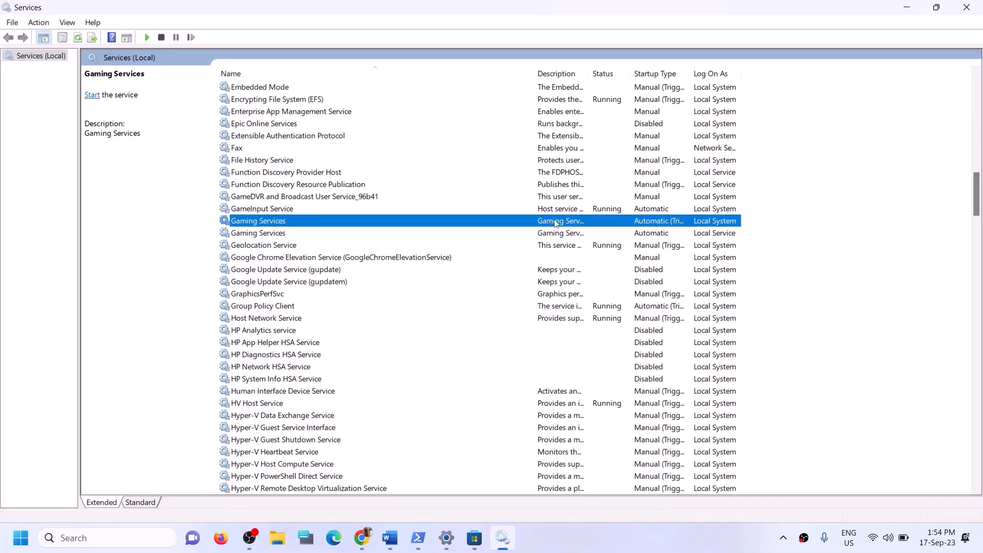
{"action": "right_click", "coordinate": [555, 223]}
{"action": "left_click", "coordinate": [574, 229]}
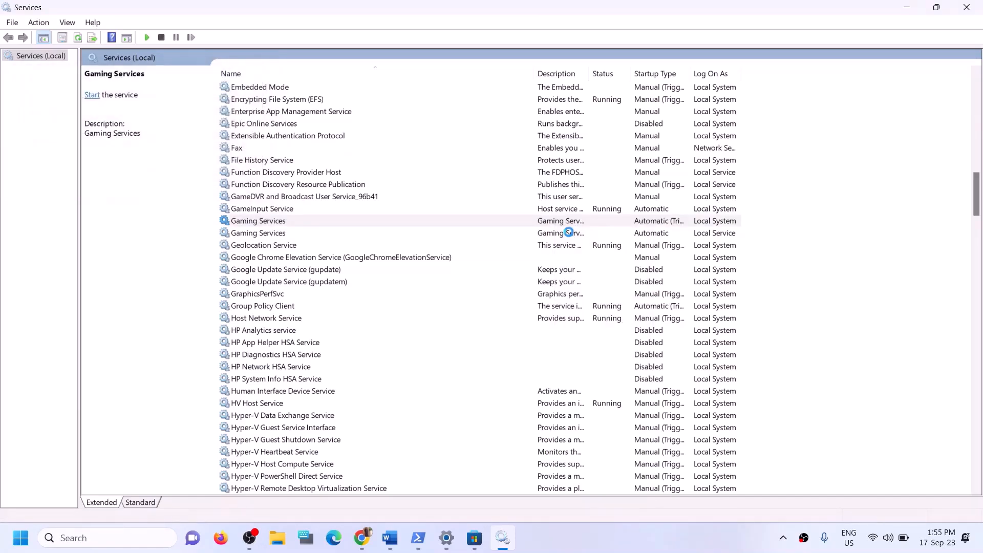
{"action": "left_click", "coordinate": [571, 236]}
{"action": "right_click", "coordinate": [569, 237]}
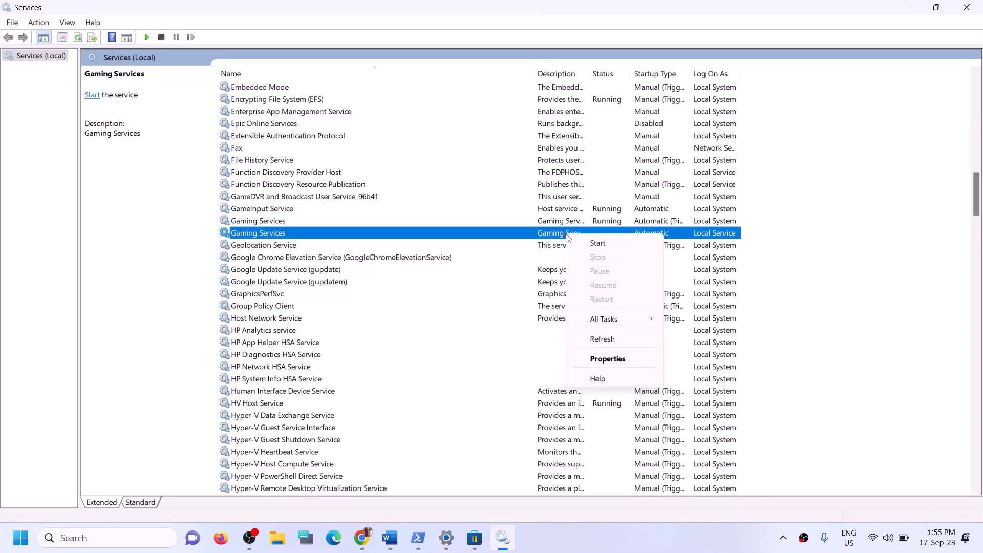
{"action": "left_click", "coordinate": [603, 243]}
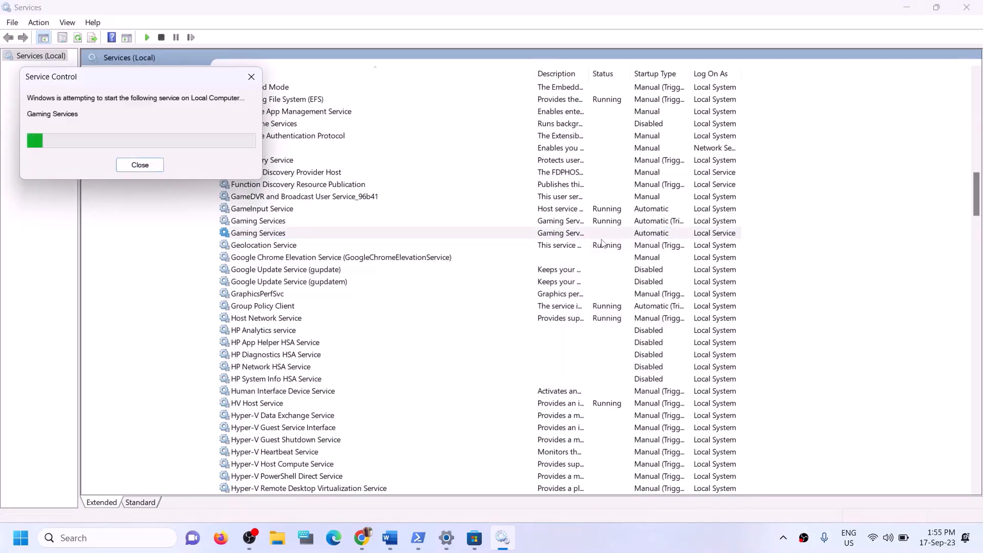
- Set the Microsoft Store Install Service's startup type to Automatic, apply it, and close its properties
{"action": "left_click", "coordinate": [367, 233]}
{"action": "left_click", "coordinate": [340, 220]}
{"action": "key", "text": "m"}
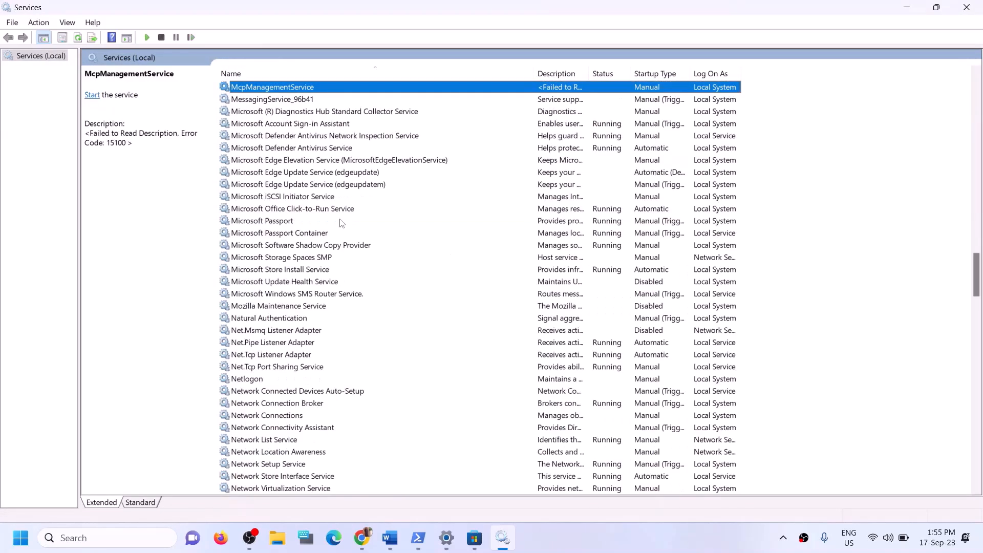
{"action": "left_click", "coordinate": [299, 268]}
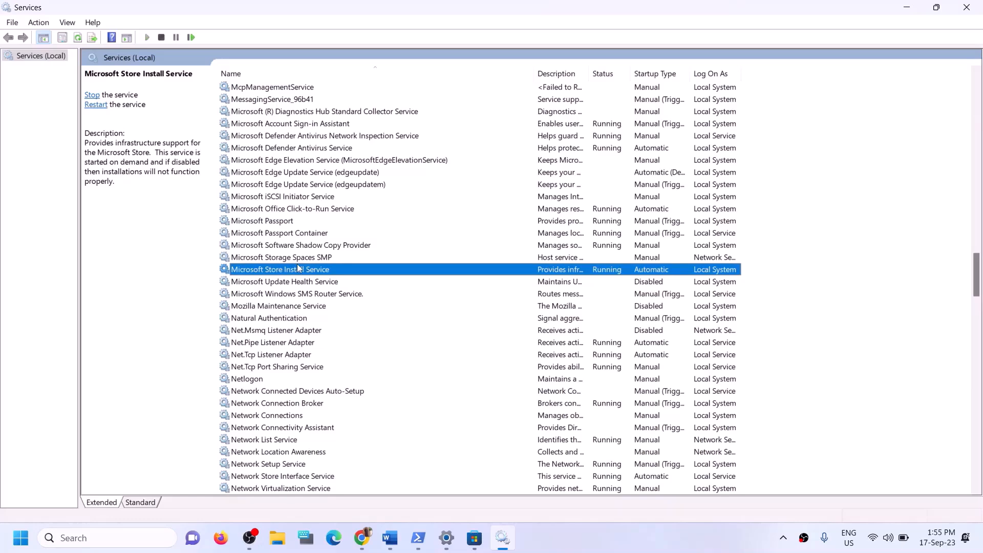
{"action": "double_click", "coordinate": [398, 274]}
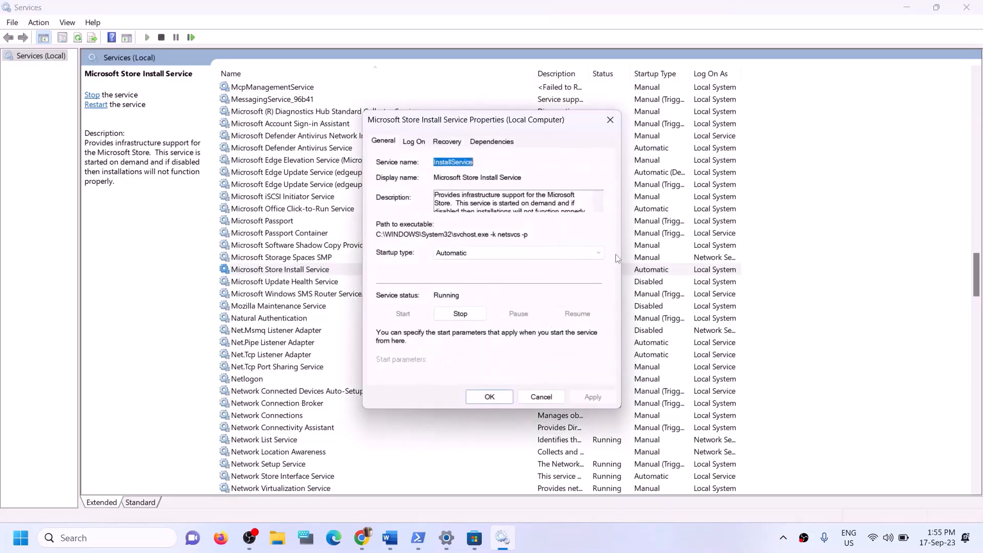
{"action": "left_click", "coordinate": [476, 253]}
{"action": "left_click", "coordinate": [470, 275]}
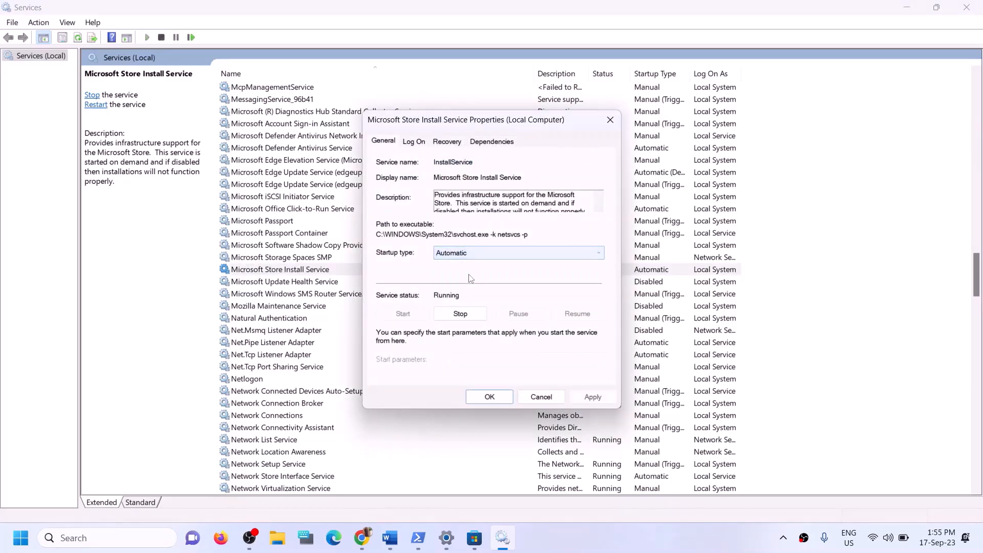
{"action": "left_click", "coordinate": [591, 398]}
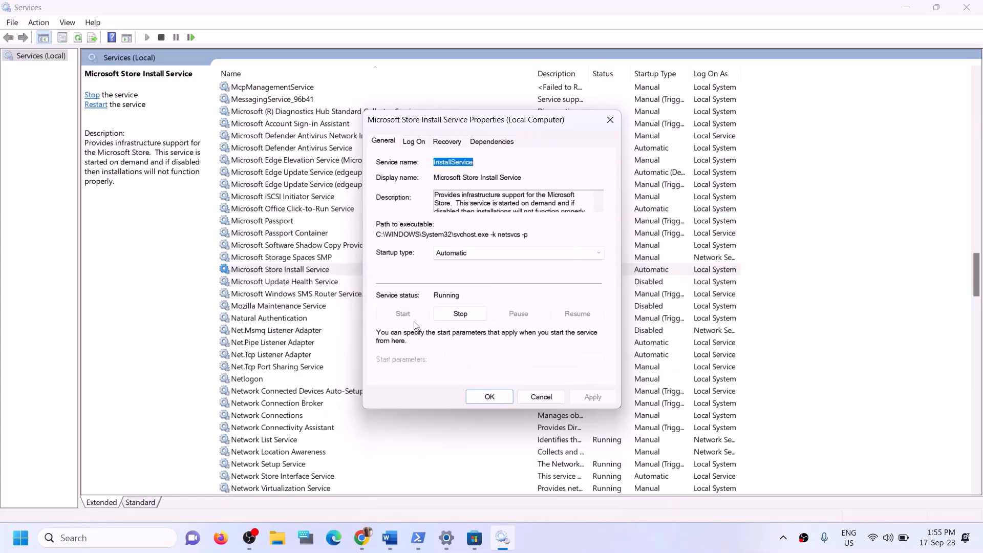
{"action": "left_click", "coordinate": [498, 399]}
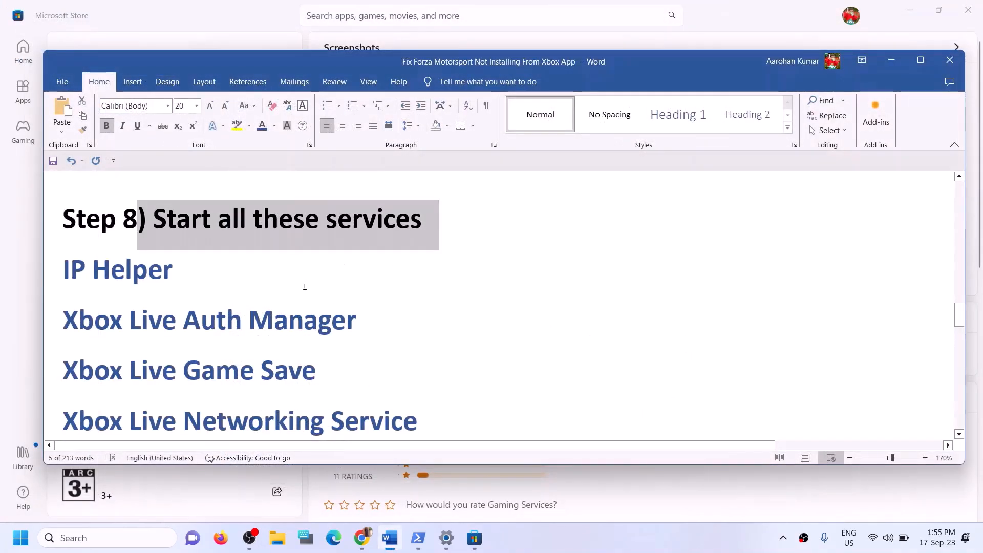
- Read on past the services list in the Word notes and highlight the Step 9 text "Update Windows"
{"action": "scroll", "coordinate": [321, 288], "scroll_direction": "down", "scroll_amount": 7}
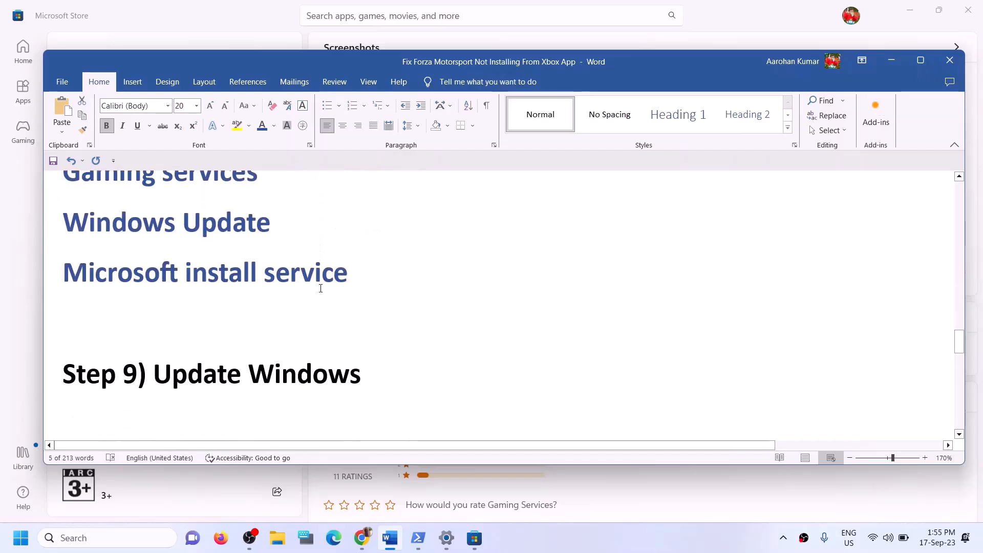
{"action": "scroll", "coordinate": [316, 288], "scroll_direction": "up", "scroll_amount": 1}
{"action": "left_click_drag", "start_coordinate": [154, 361], "coordinate": [446, 354]}
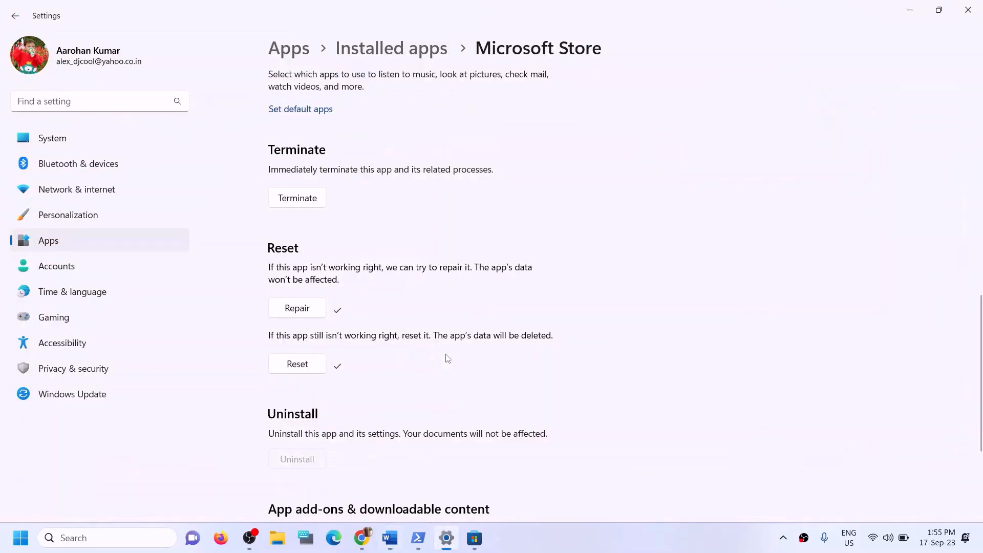
- Check for available updates in the Windows Update settings
{"action": "left_click", "coordinate": [89, 394]}
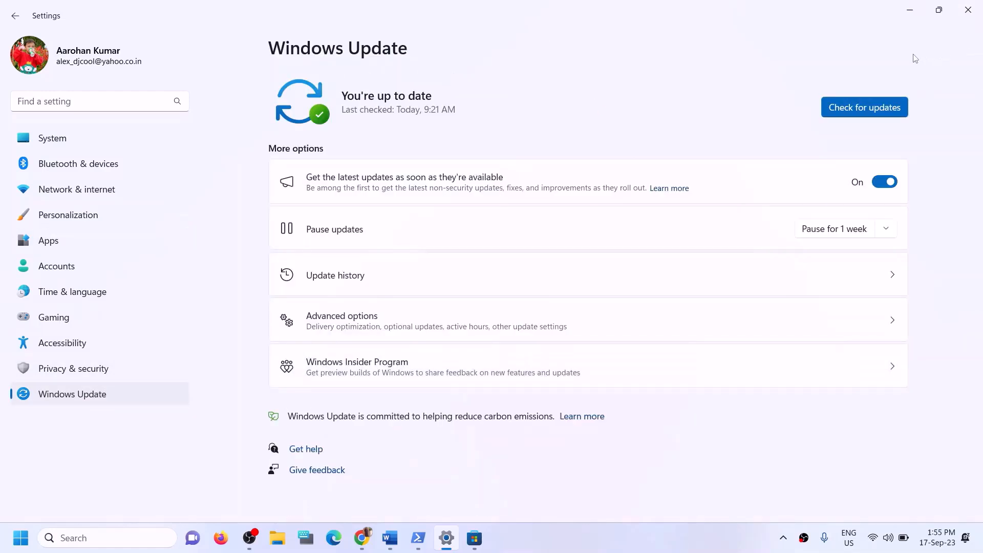
{"action": "left_click", "coordinate": [867, 106]}
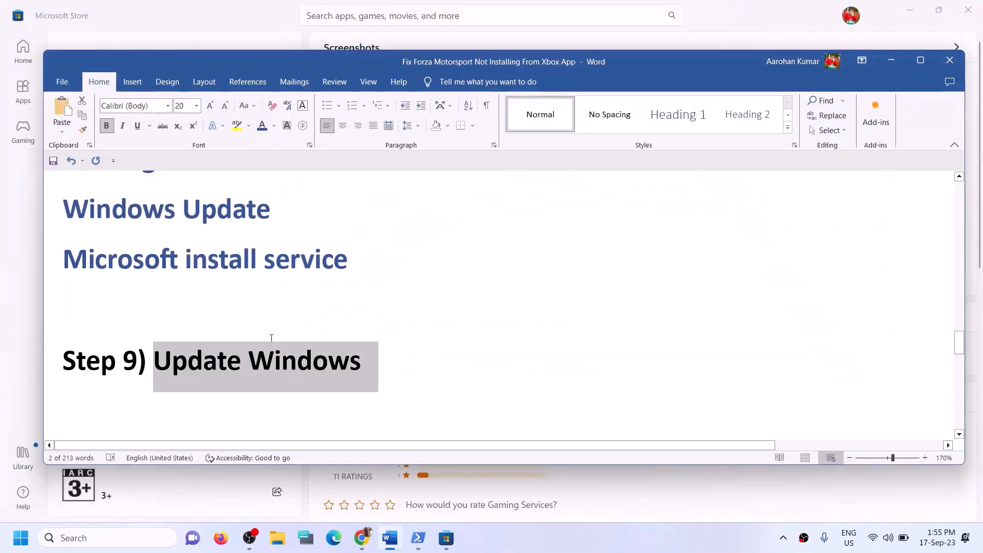
- Copy WSRESET from Step 10 of the Word guide and run it as a command through Windows search
{"action": "scroll", "coordinate": [272, 338], "scroll_direction": "down", "scroll_amount": 3}
{"action": "scroll", "coordinate": [283, 305], "scroll_direction": "up", "scroll_amount": 1}
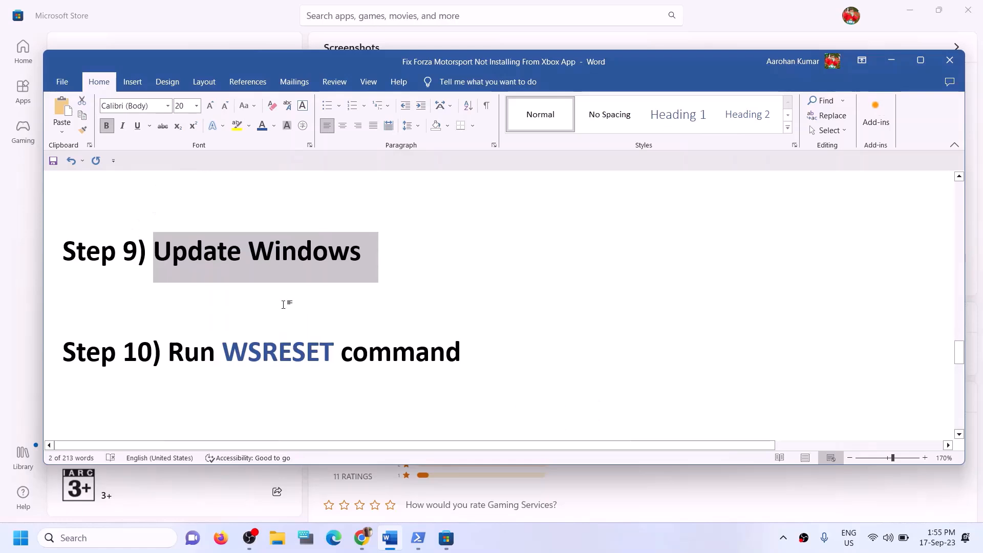
{"action": "double_click", "coordinate": [276, 353]}
{"action": "key", "text": "ctrl+c"}
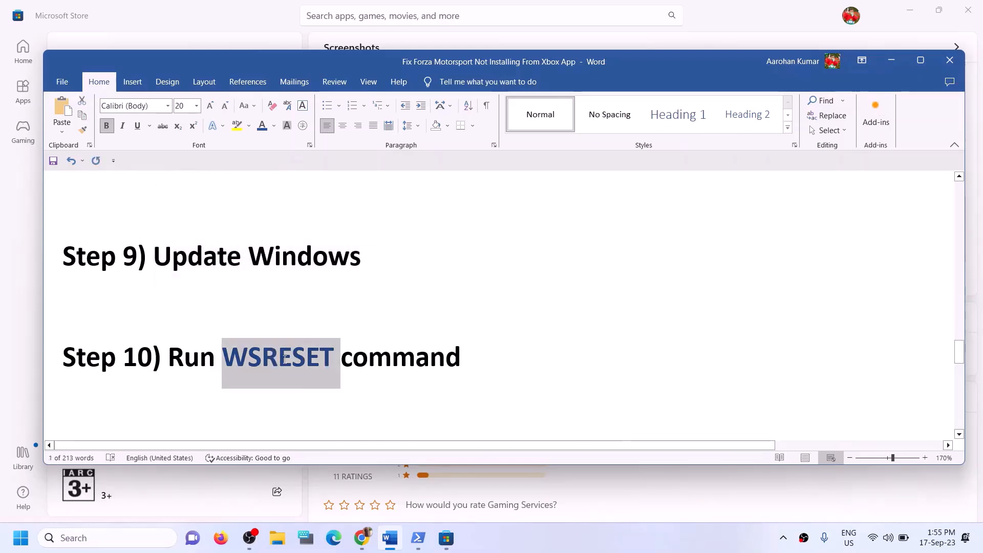
{"action": "left_click", "coordinate": [132, 546]}
{"action": "key", "text": "ctrl+v"}
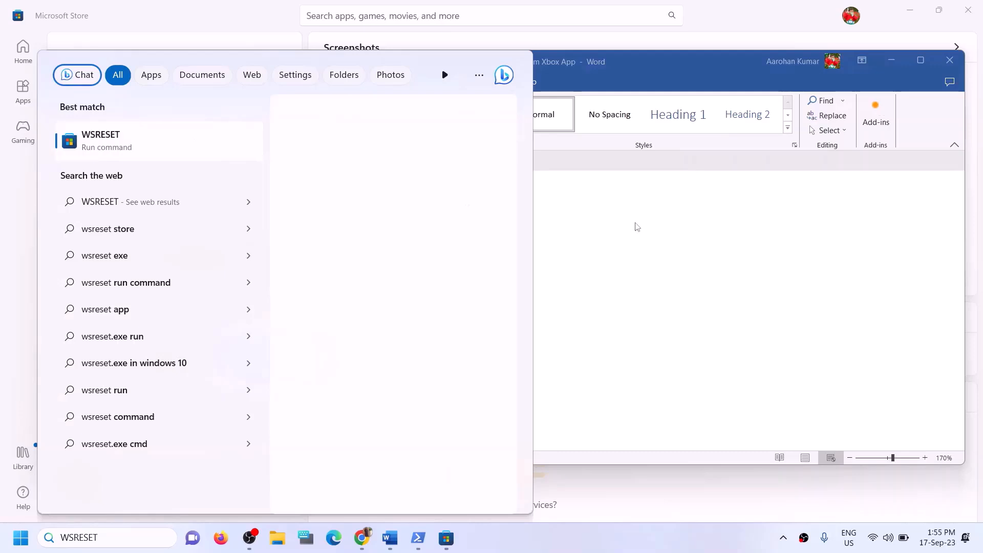
{"action": "key", "text": "Return"}
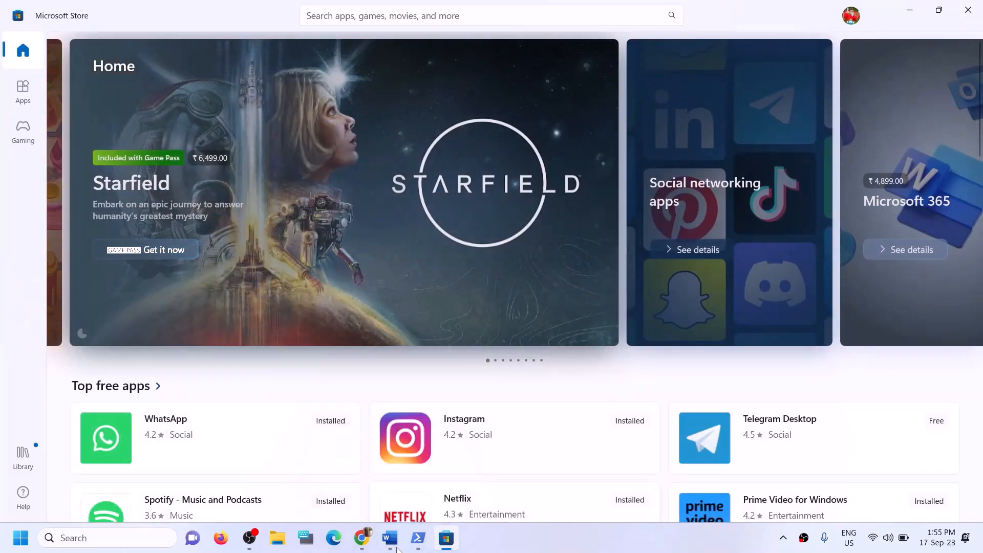
- Switch back to the Word guide and read Step 11 about uninstalling and reinstalling the Xbox App/Store
{"action": "left_click", "coordinate": [391, 538]}
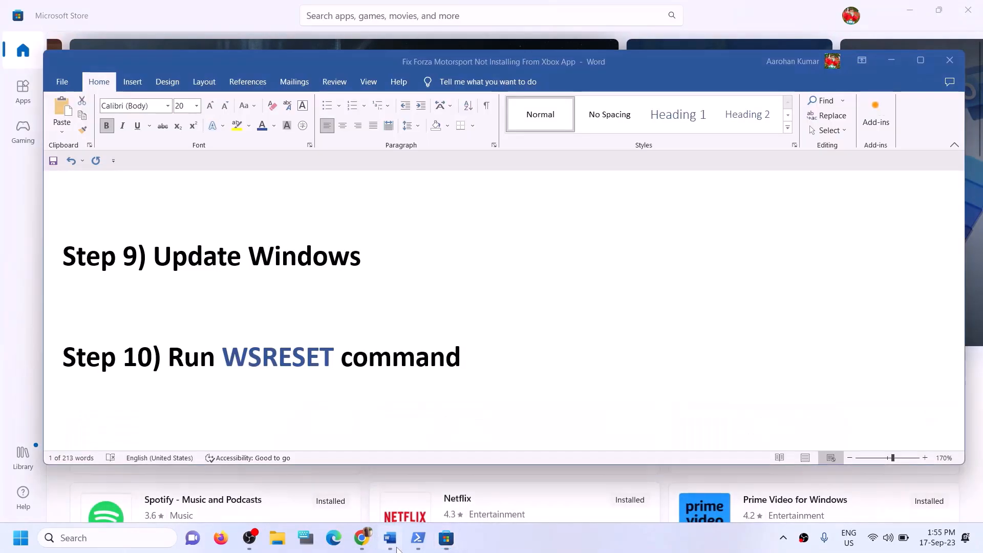
{"action": "double_click", "coordinate": [281, 354]}
{"action": "scroll", "coordinate": [279, 369], "scroll_direction": "down", "scroll_amount": 3}
{"action": "scroll", "coordinate": [279, 370], "scroll_direction": "down", "scroll_amount": 1}
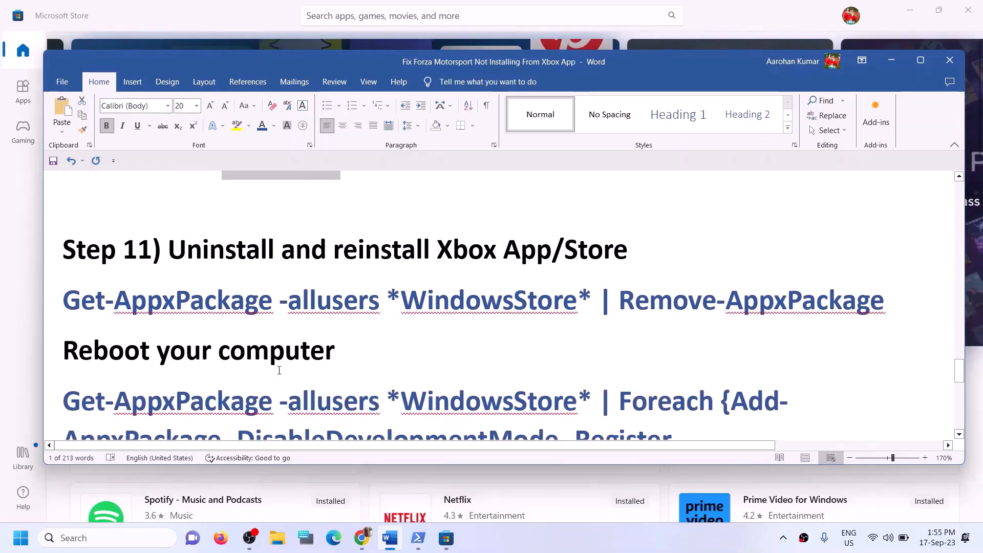
{"action": "left_click_drag", "start_coordinate": [663, 252], "coordinate": [354, 260]}
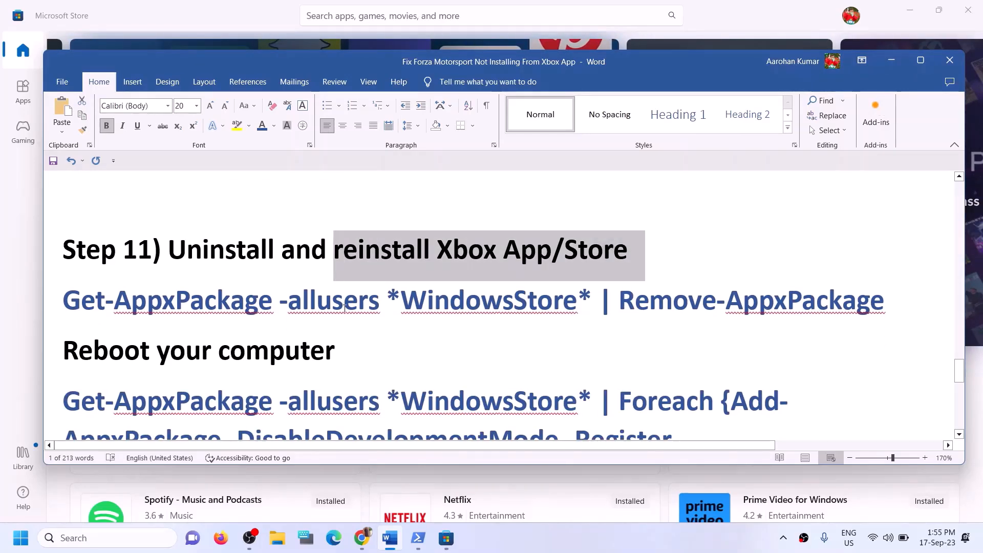
{"action": "left_click", "coordinate": [114, 302]}
{"action": "scroll", "coordinate": [456, 329], "scroll_direction": "down", "scroll_amount": 1}
{"action": "scroll", "coordinate": [456, 329], "scroll_direction": "up", "scroll_amount": 1}
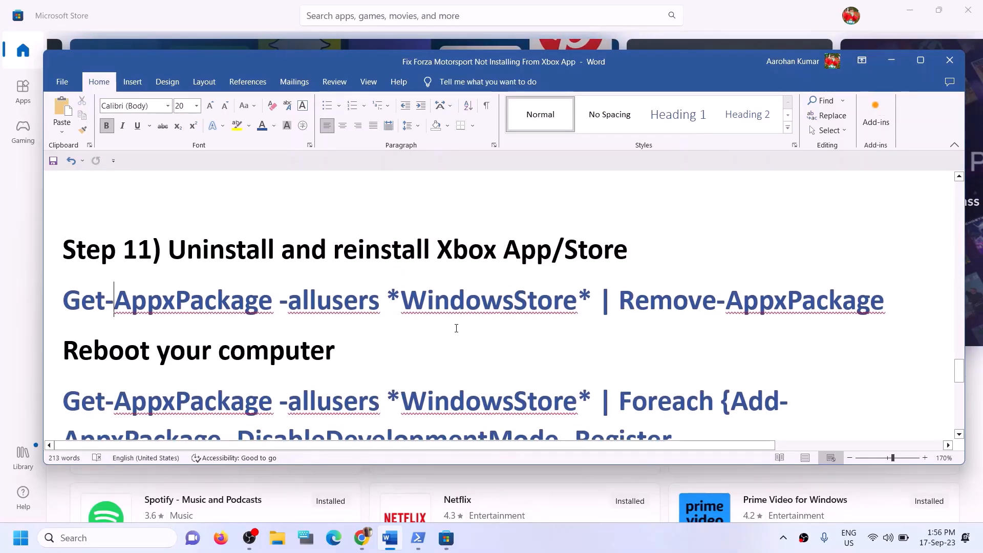
- Find the Xbox app through Windows search, uninstall it, and return to the Word guide
{"action": "left_click", "coordinate": [100, 537]}
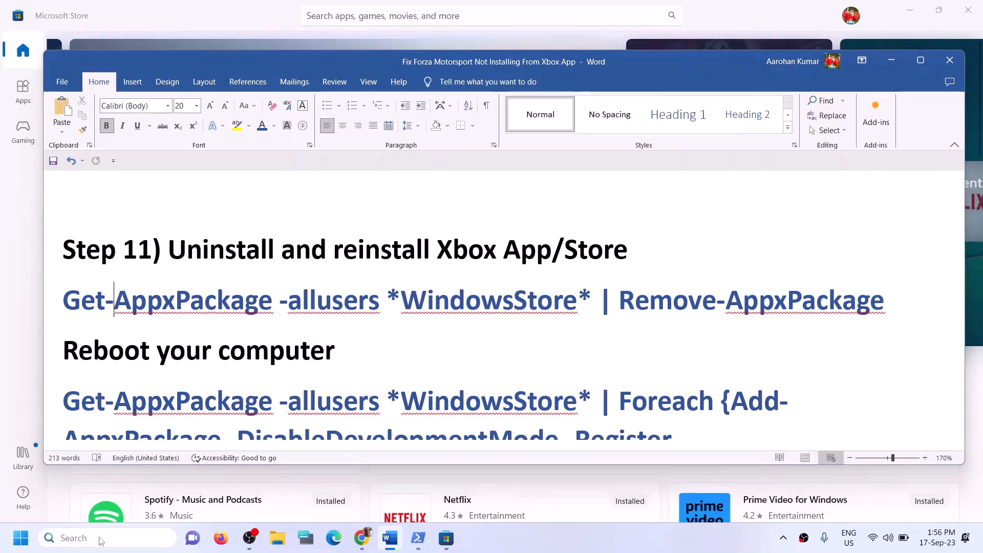
{"action": "type", "text": "xbox"}
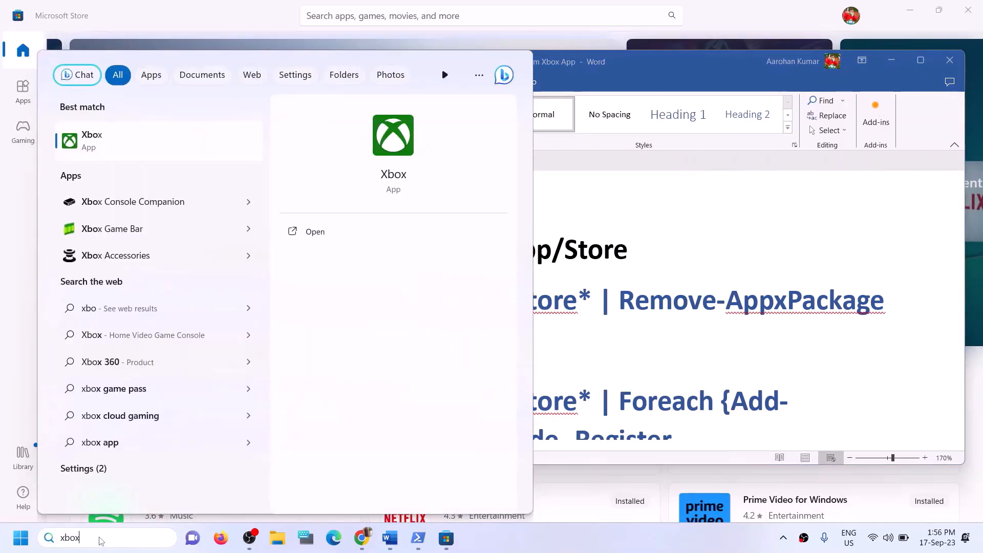
{"action": "right_click", "coordinate": [118, 153]}
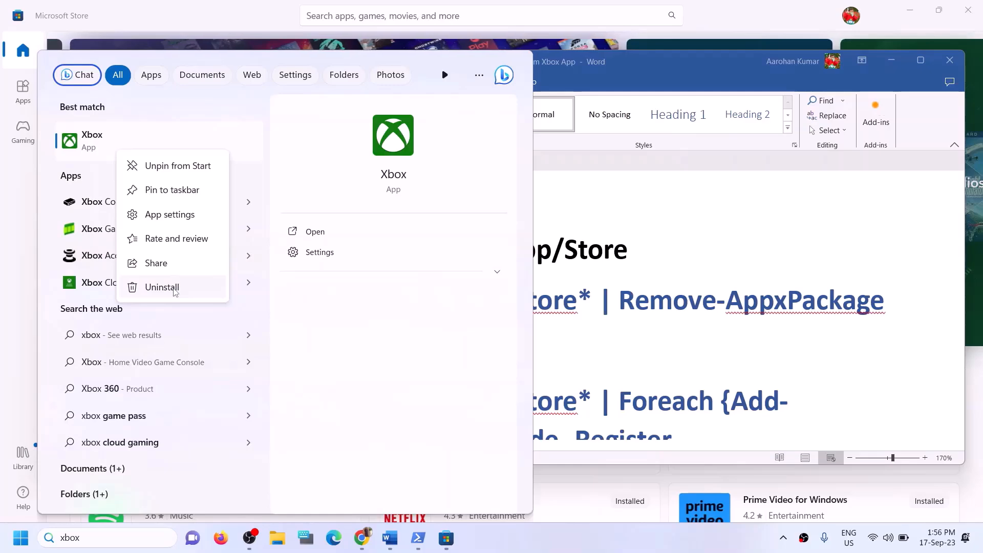
{"action": "left_click", "coordinate": [163, 287]}
{"action": "left_click", "coordinate": [208, 299]}
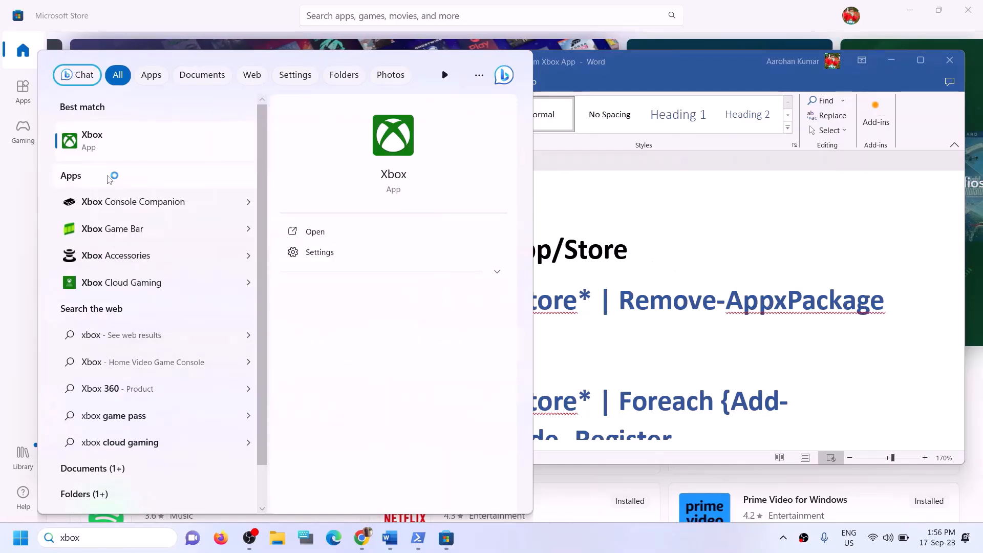
{"action": "left_click", "coordinate": [590, 250]}
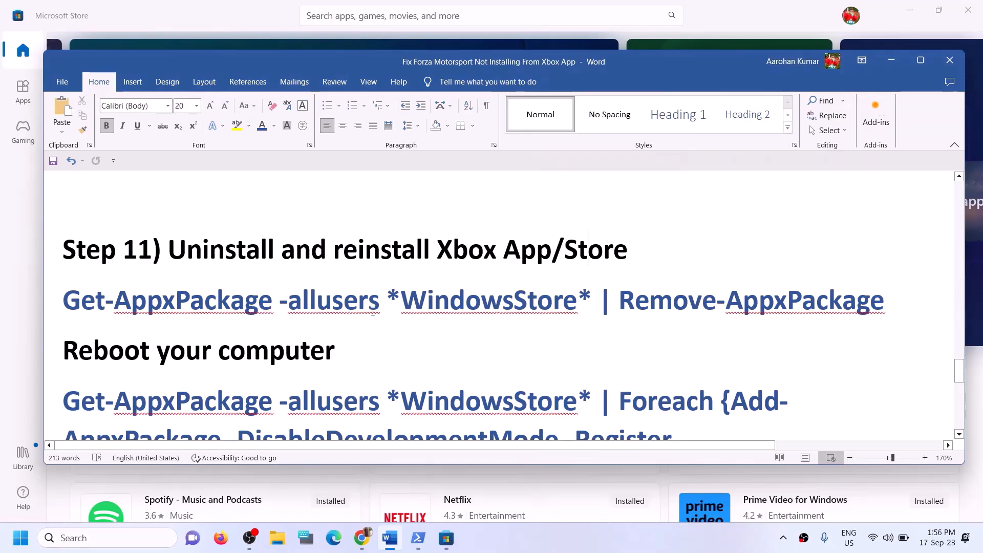
- Copy the command "Get-AppxPackage -allusers *WindowsStore* | Remove-AppxPackage" from Step 11 of the guide
{"action": "triple_click", "coordinate": [424, 292]}
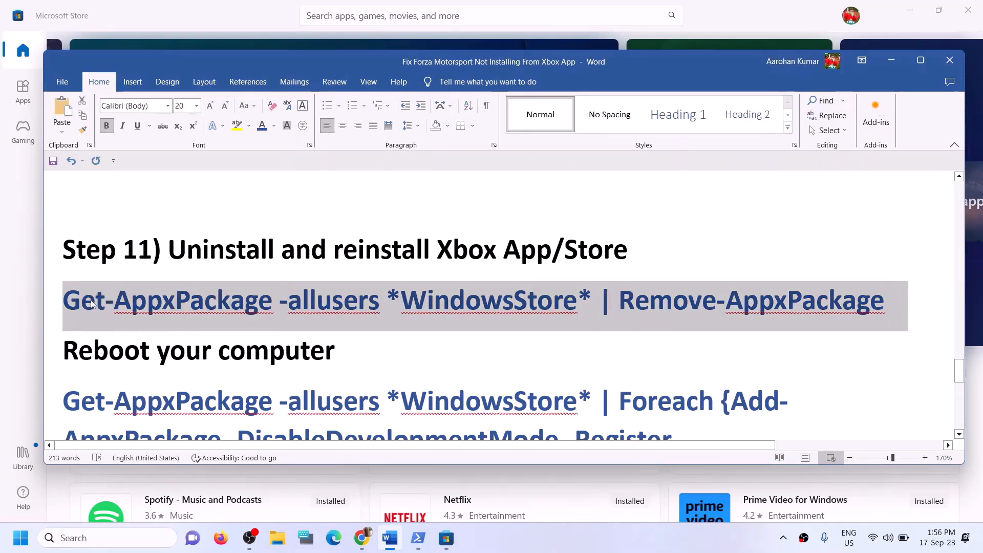
{"action": "right_click", "coordinate": [113, 304]}
{"action": "left_click", "coordinate": [157, 353]}
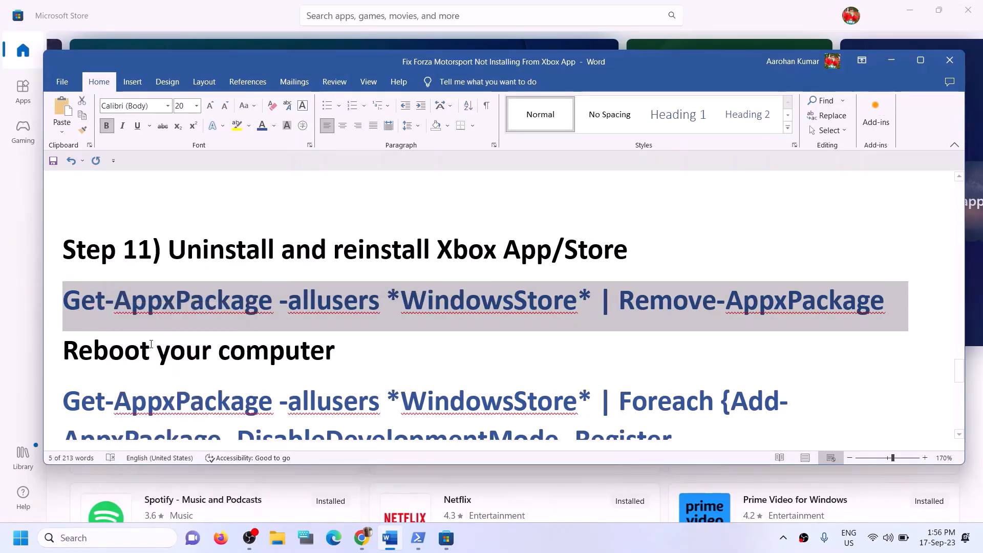
- Open Windows PowerShell as administrator, allow the changes, and run the copied WindowsStore removal command
{"action": "left_click", "coordinate": [135, 546]}
{"action": "type", "text": "powe"}
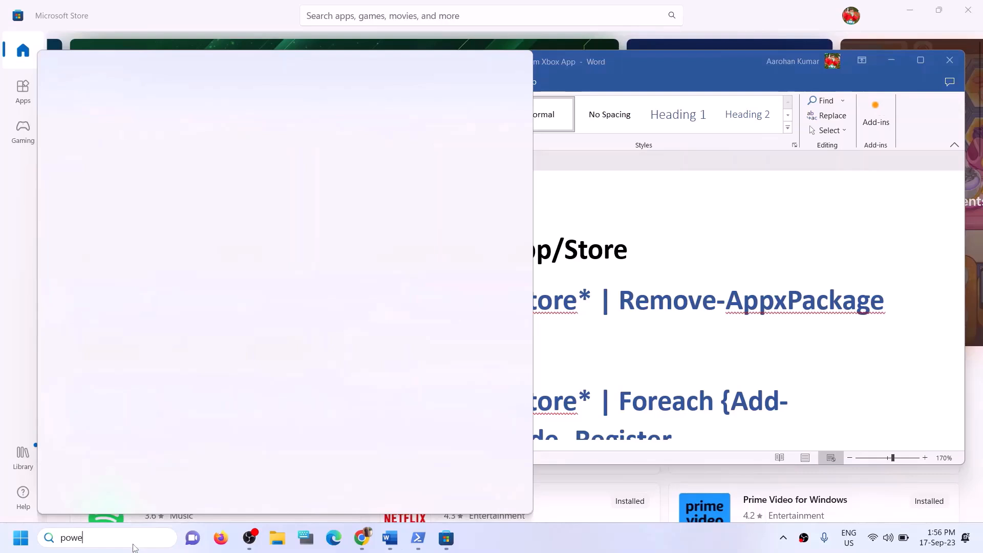
{"action": "type", "text": "rshell"}
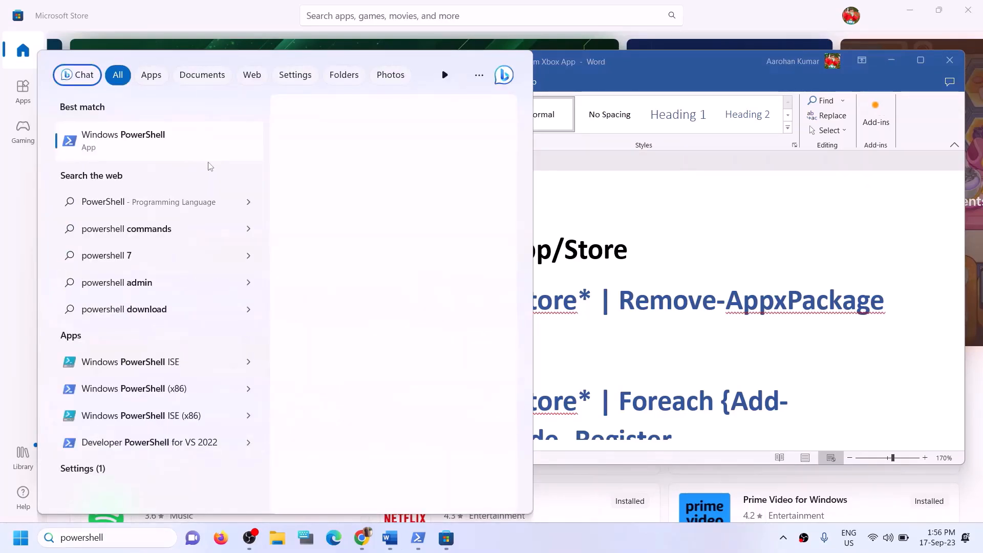
{"action": "right_click", "coordinate": [185, 147]}
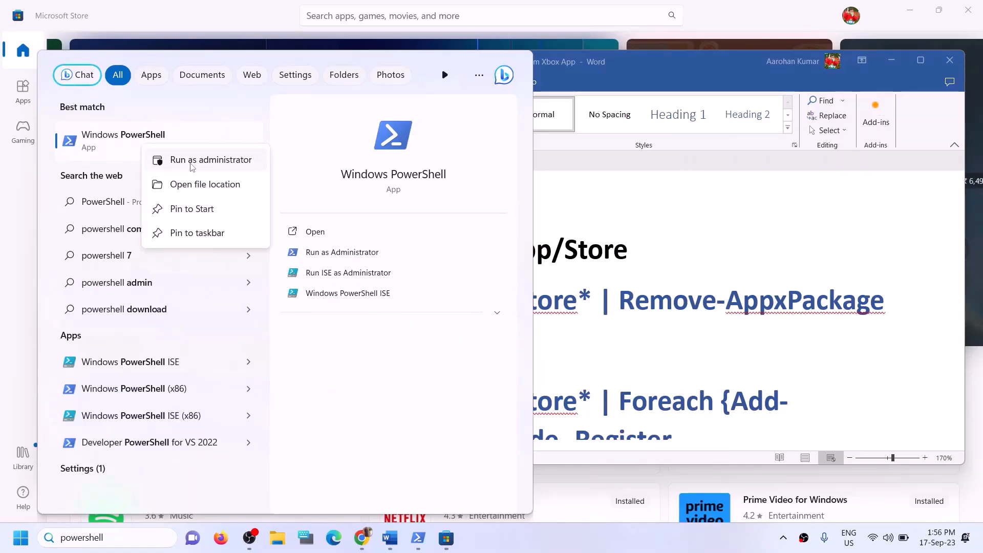
{"action": "left_click", "coordinate": [192, 167]}
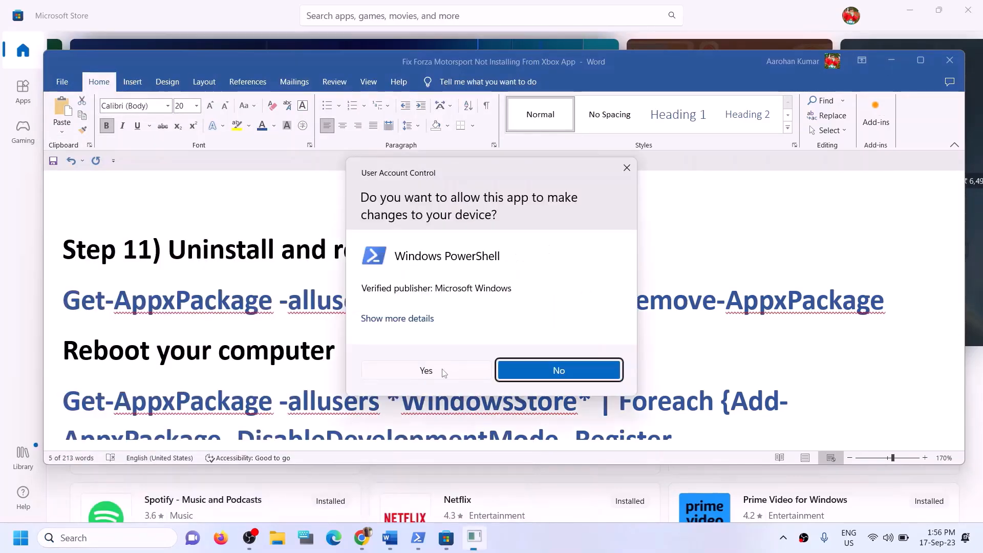
{"action": "left_click", "coordinate": [443, 372]}
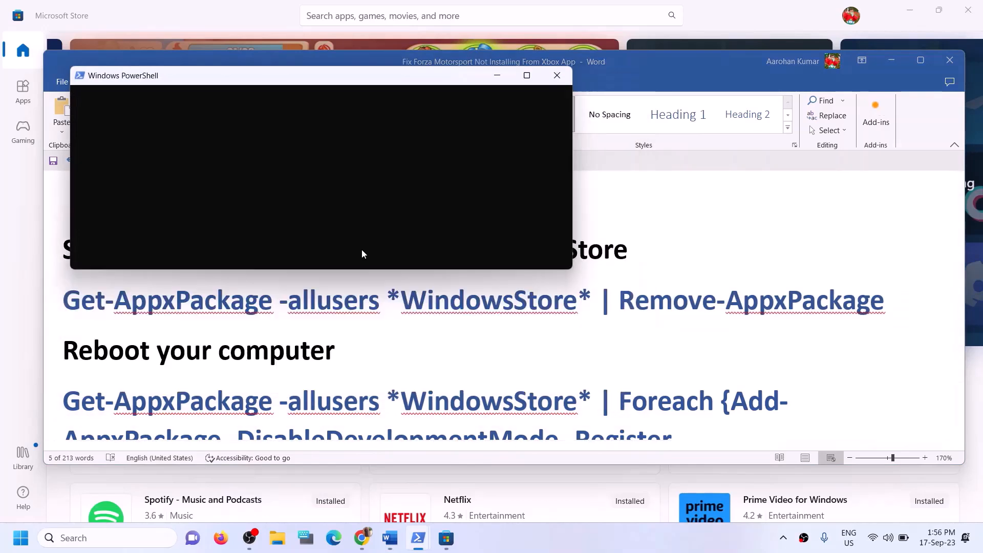
{"action": "right_click", "coordinate": [362, 251]}
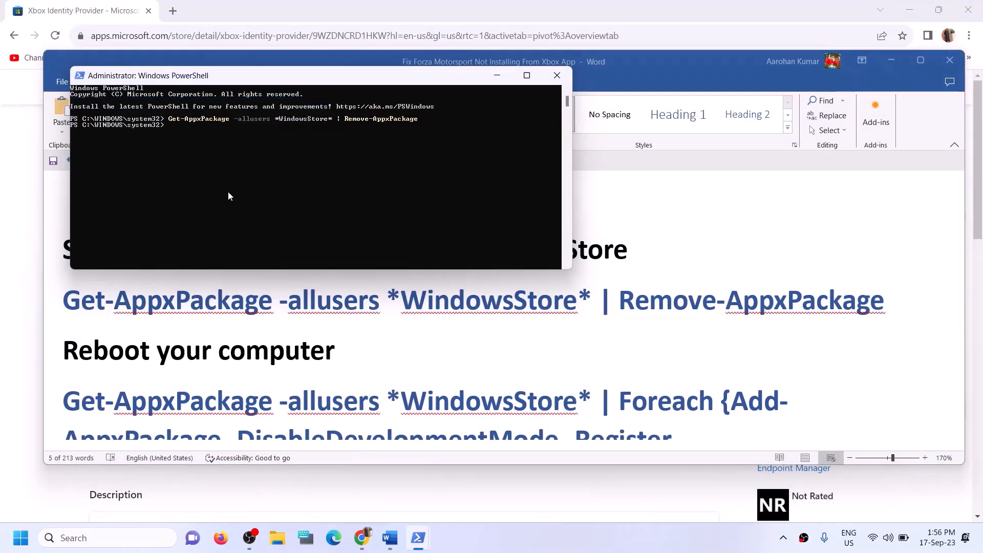
- Copy the "Get-AppxPackage -allusers *WindowsStore* | Foreach {Add-AppxPackage -DisableDevelopmentMode -Register “$($_.InstallLocation)\AppXManifest.xml”}" command from the Word guide and switch to the newest PowerShell window
{"action": "left_click", "coordinate": [387, 346]}
{"action": "scroll", "coordinate": [155, 331], "scroll_direction": "down", "scroll_amount": 1}
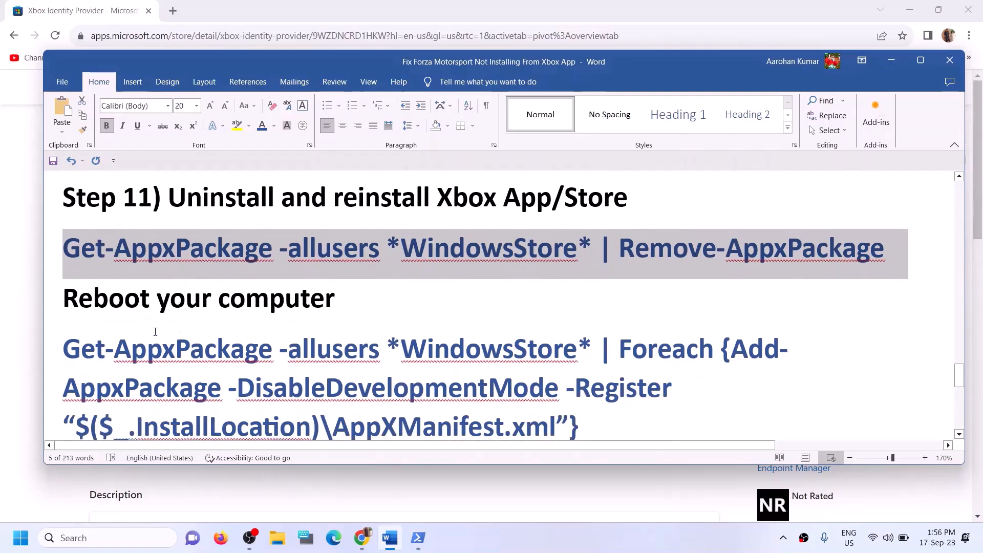
{"action": "left_click_drag", "start_coordinate": [62, 298], "coordinate": [361, 297]}
{"action": "scroll", "coordinate": [509, 354], "scroll_direction": "down", "scroll_amount": 1}
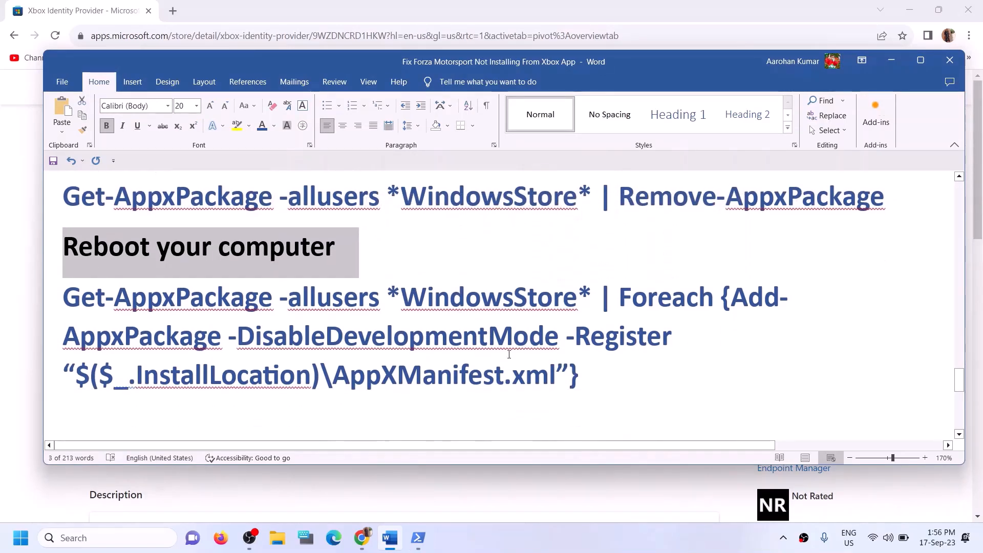
{"action": "triple_click", "coordinate": [588, 374]}
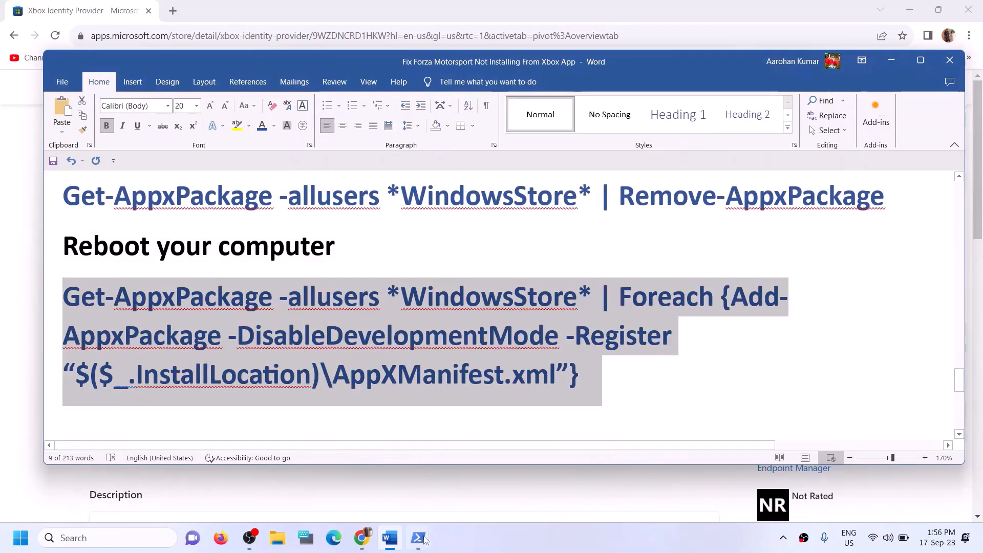
{"action": "mouse_move", "coordinate": [421, 539]}
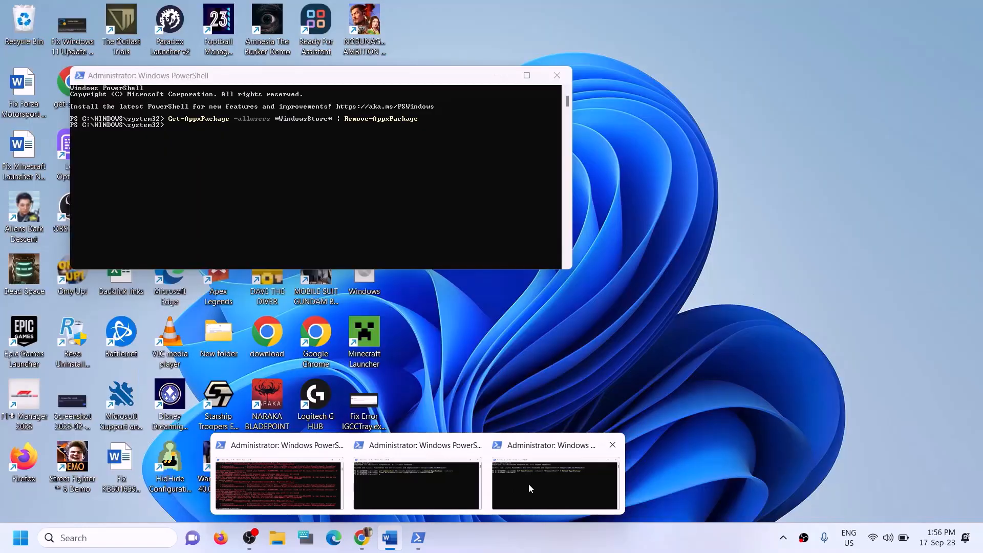
{"action": "left_click", "coordinate": [528, 484]}
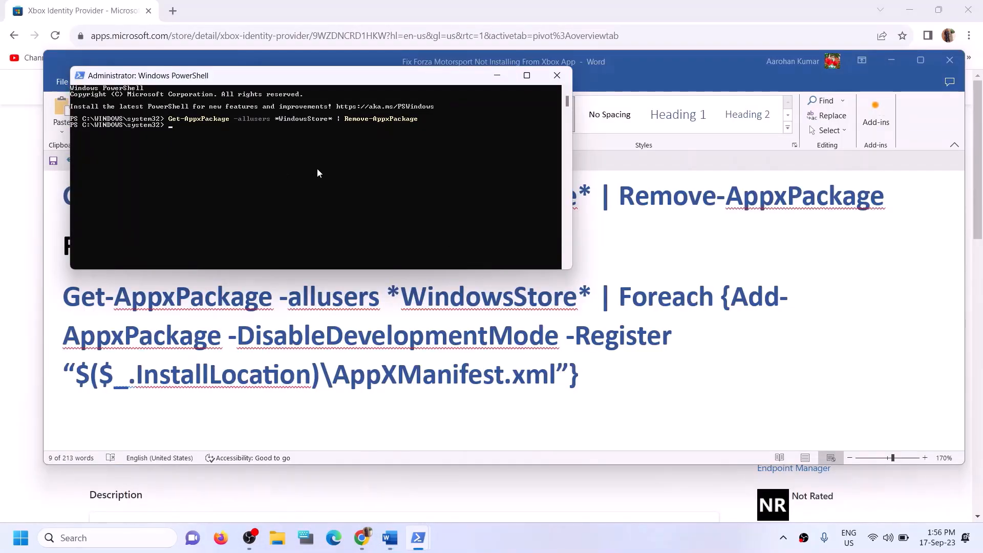
- Return to the Word guide and highlight the "Reboot your computer" line
{"action": "left_click", "coordinate": [567, 341]}
{"action": "left_click_drag", "start_coordinate": [116, 248], "coordinate": [341, 251]}
{"action": "triple_click", "coordinate": [341, 250]}
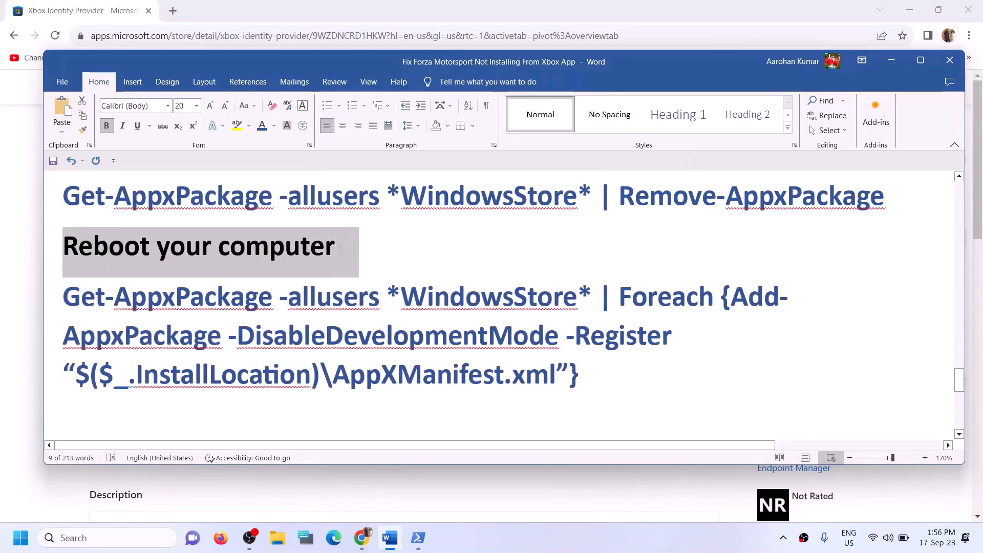
- Switch to the newest administrator PowerShell window and run the copied WindowsStore re-registration command
{"action": "mouse_move", "coordinate": [413, 541]}
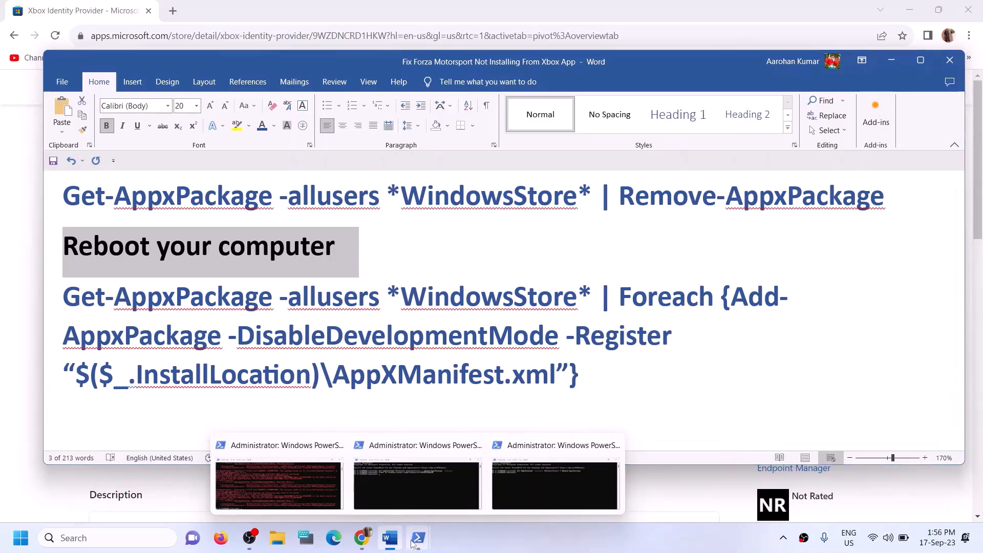
{"action": "left_click", "coordinate": [546, 496]}
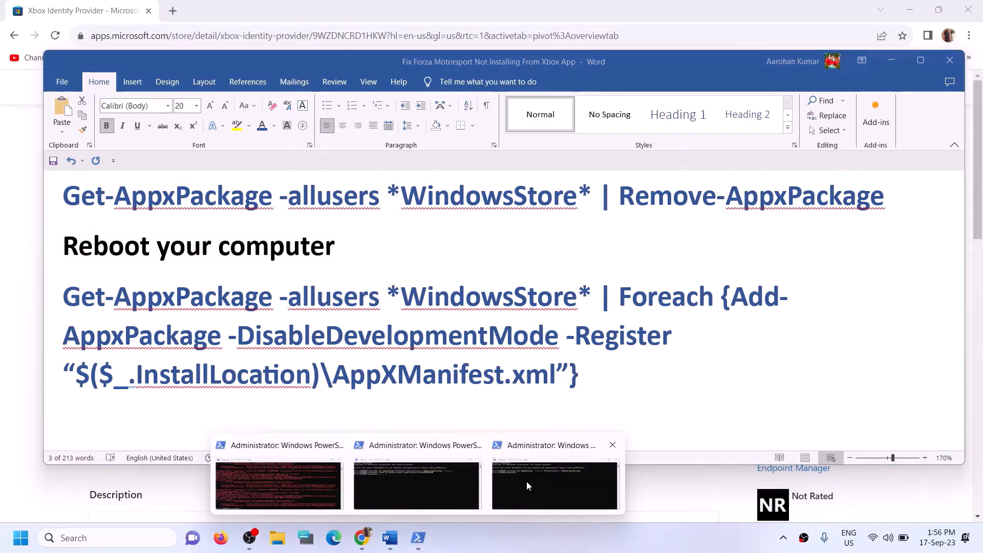
{"action": "left_click", "coordinate": [527, 481]}
{"action": "right_click", "coordinate": [196, 153]}
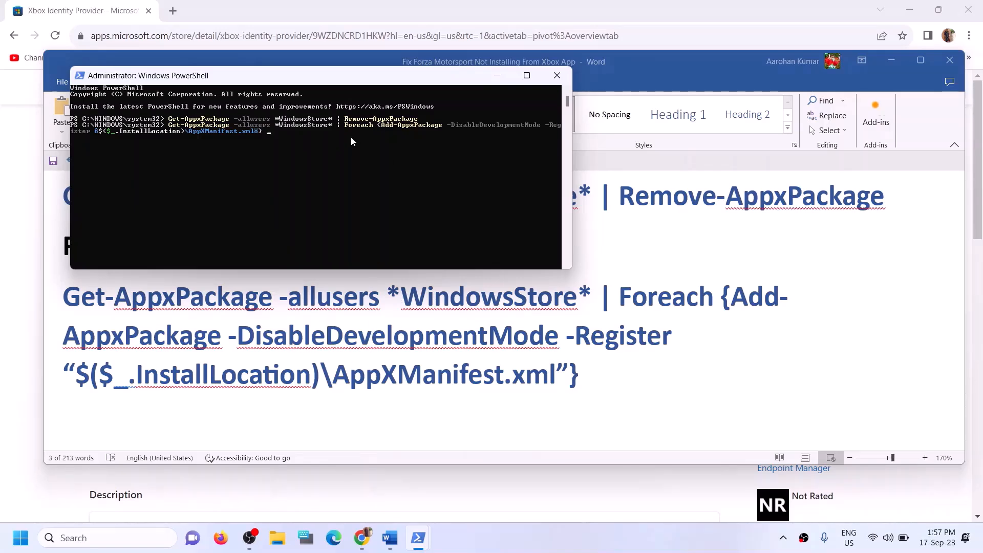
{"action": "key", "text": "Return"}
- Search Windows for "store" to check for the Microsoft Store app, and return to the Word guide
{"action": "left_click", "coordinate": [96, 538]}
{"action": "type", "text": "st"}
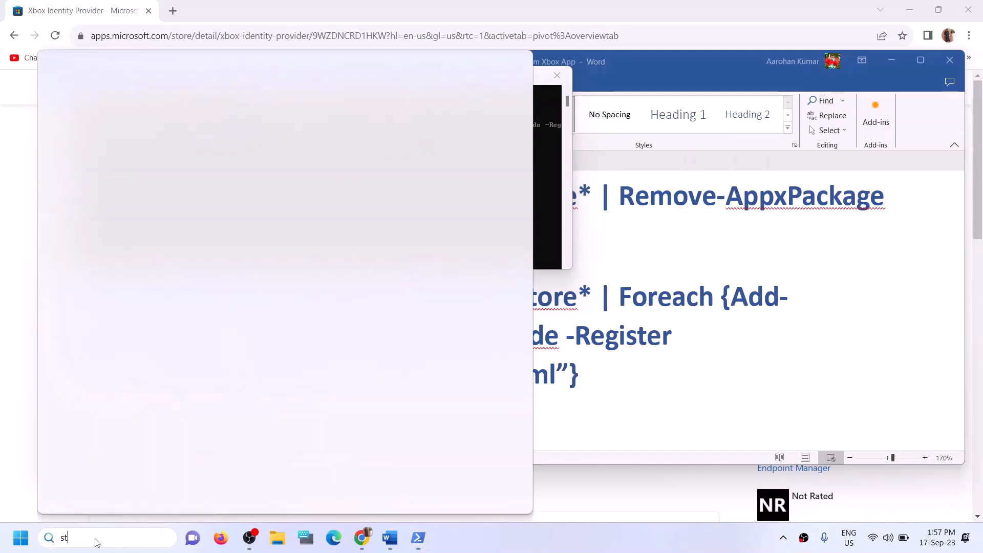
{"action": "type", "text": "ore"}
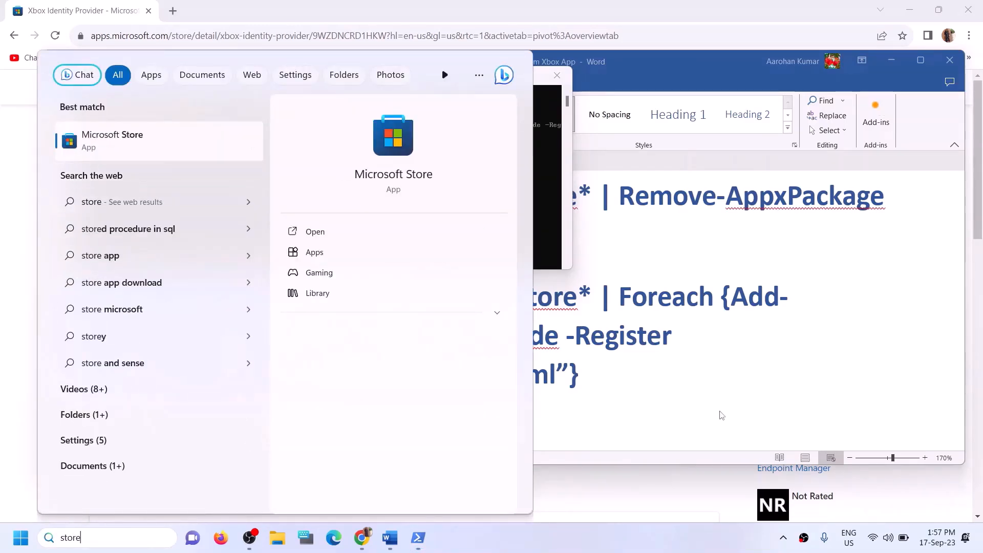
{"action": "left_click", "coordinate": [666, 366]}
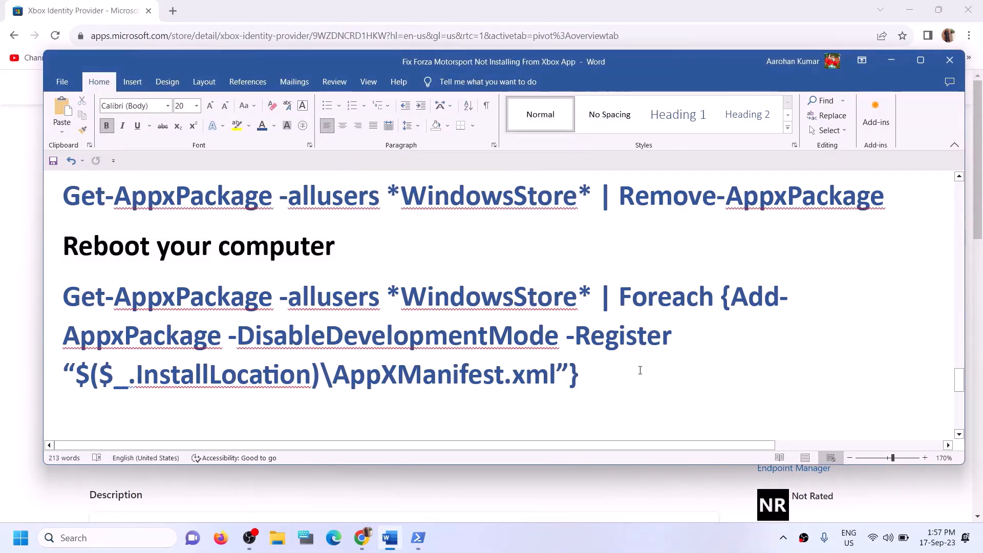
- Find the Microsoft Store through Windows search, open it and maximize its window
{"action": "left_click", "coordinate": [119, 536]}
{"action": "type", "text": "store"}
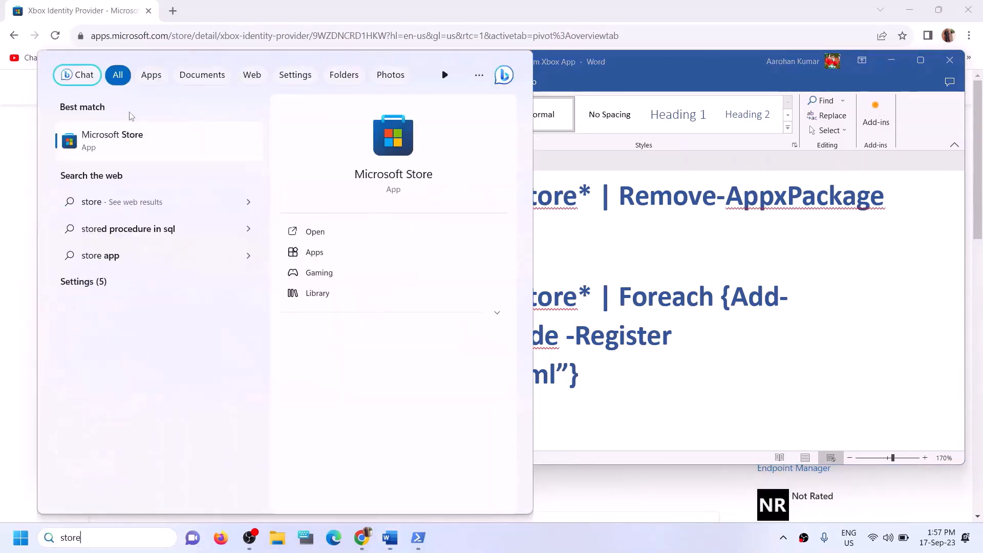
{"action": "left_click", "coordinate": [409, 139]}
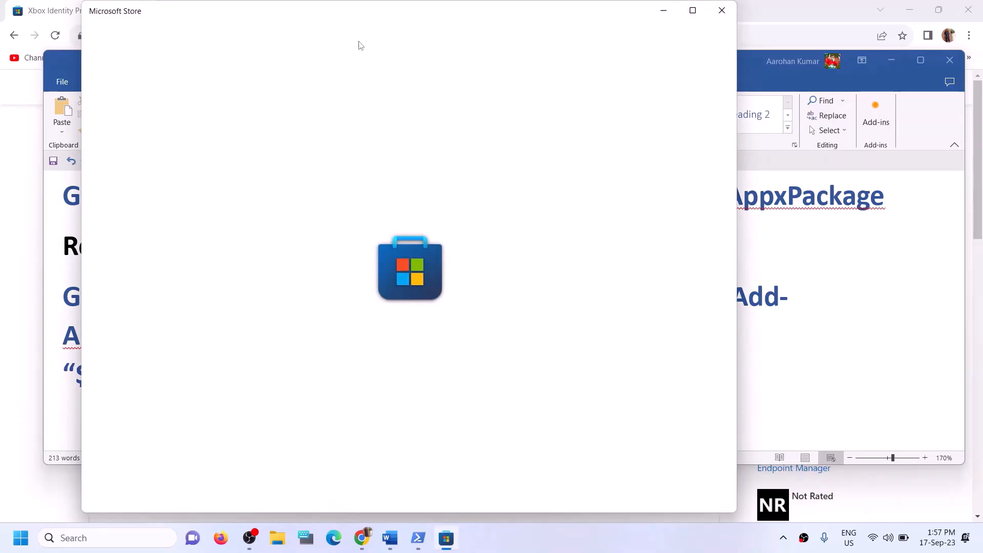
{"action": "left_click", "coordinate": [692, 11]}
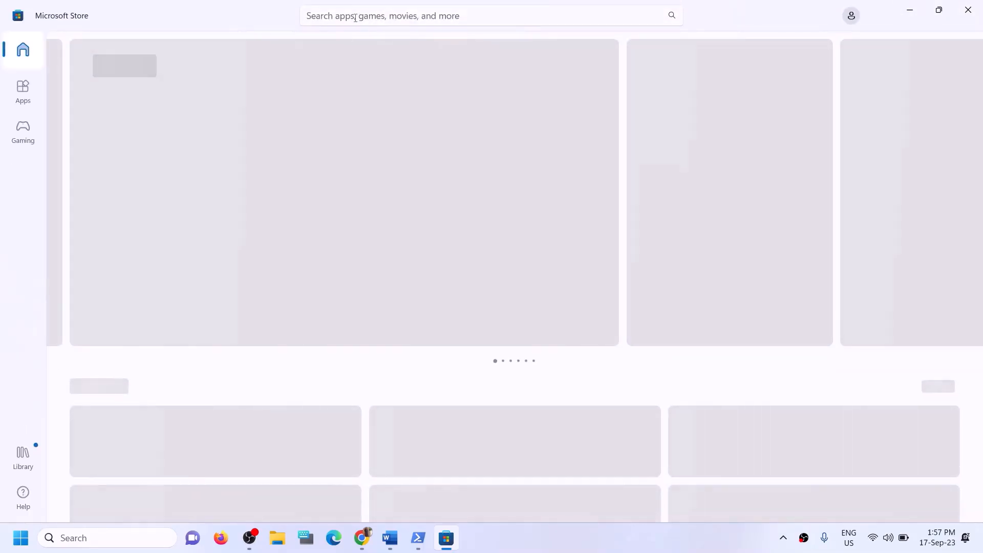
- Search the Microsoft Store for "xbox", open the Xbox app page, and install the app, allowing it to make changes to the device
{"action": "left_click", "coordinate": [355, 16]}
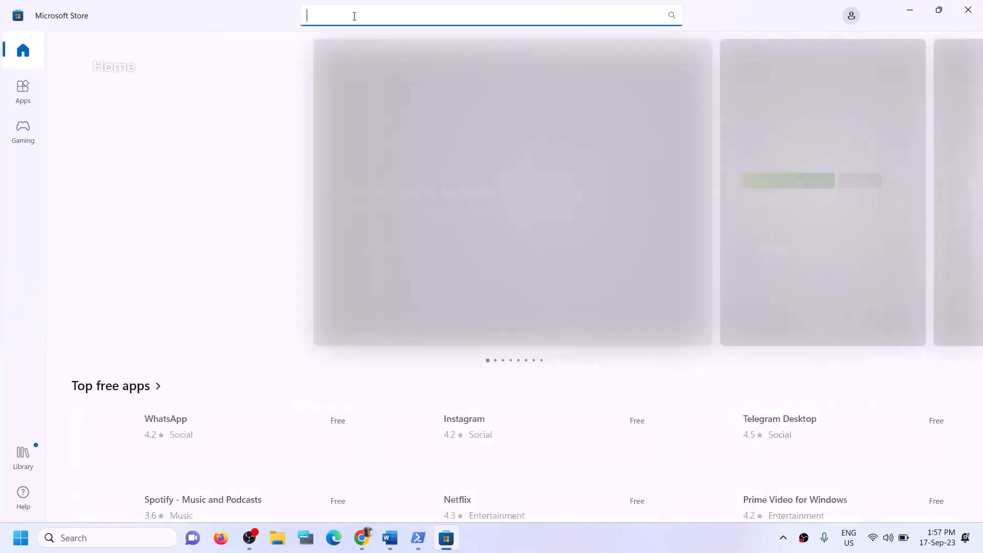
{"action": "type", "text": "x"}
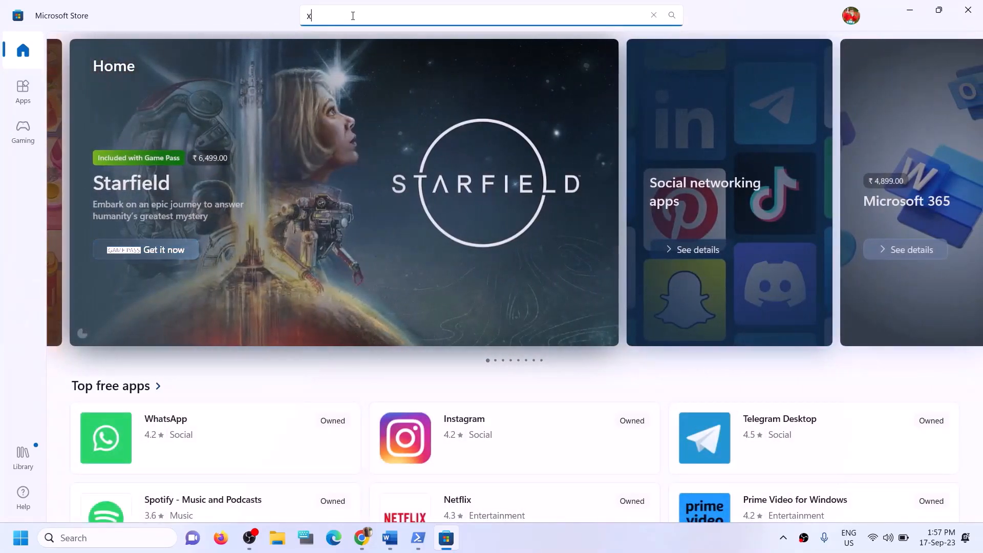
{"action": "type", "text": "box"}
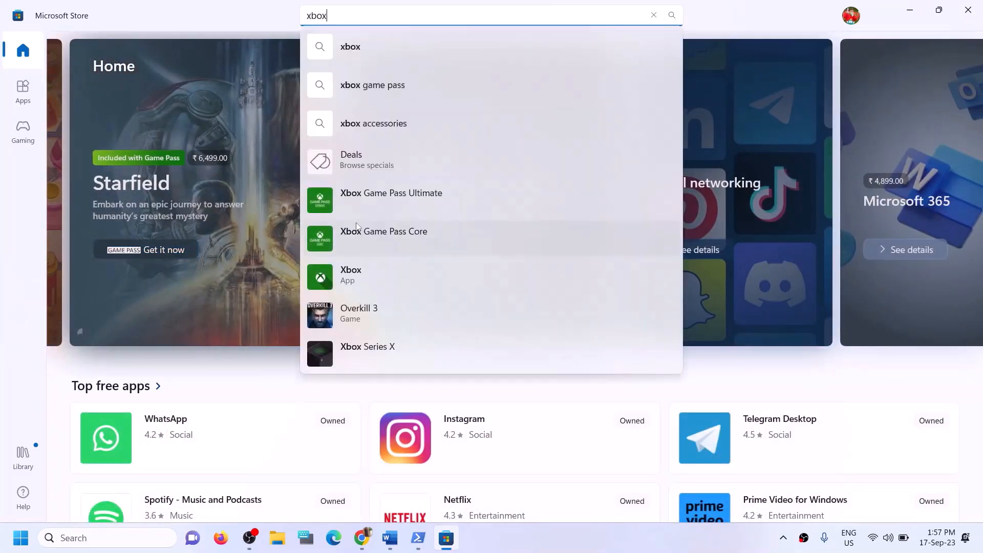
{"action": "left_click", "coordinate": [361, 272]}
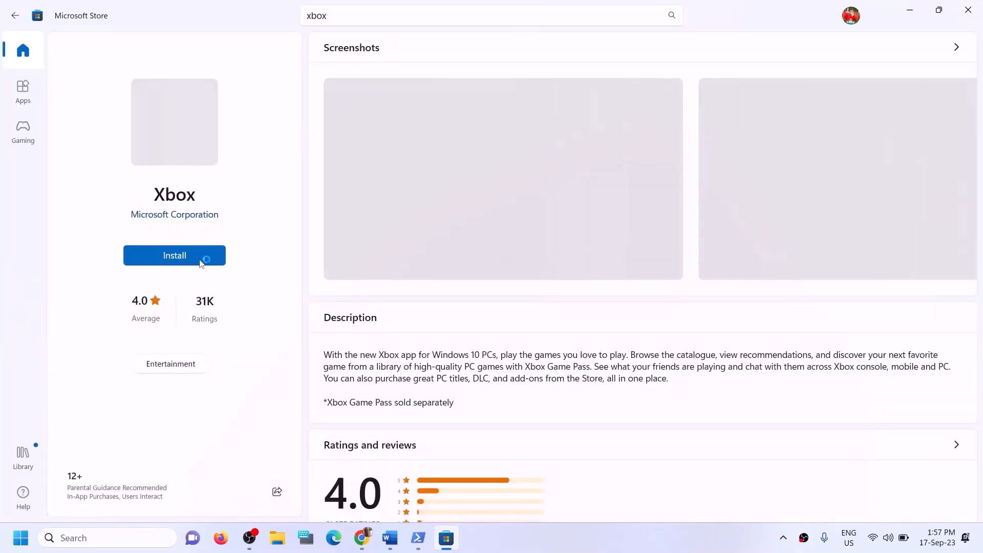
{"action": "left_click", "coordinate": [191, 260]}
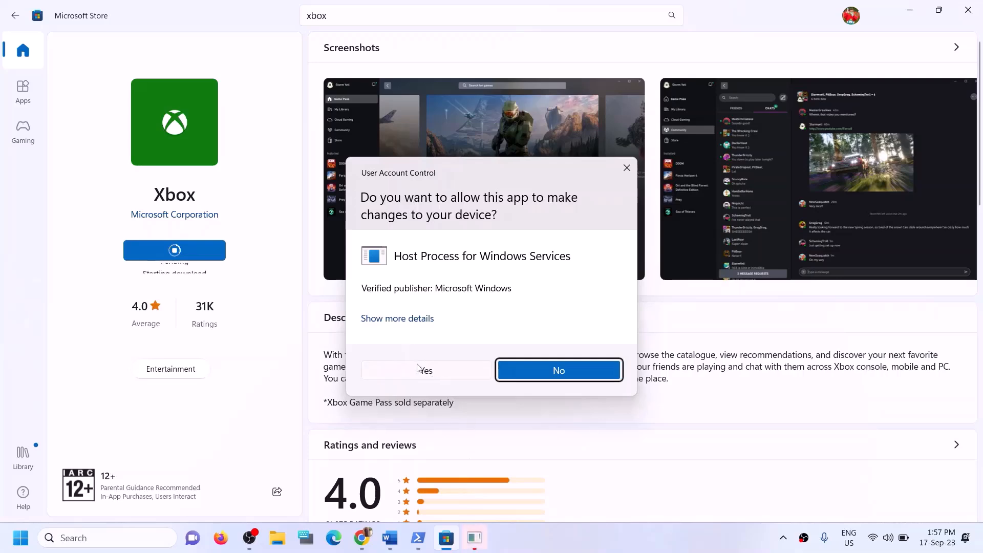
{"action": "left_click", "coordinate": [421, 367]}
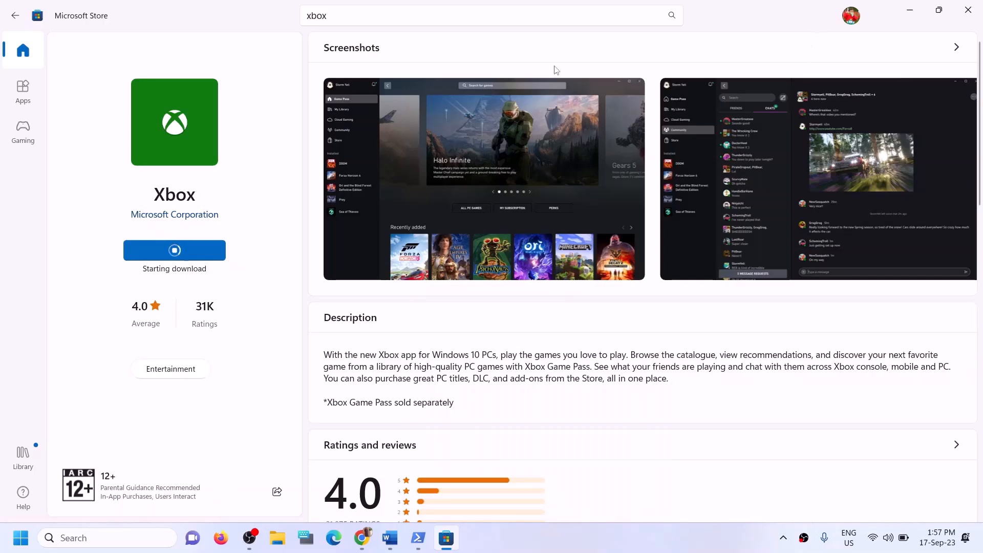
- Return to the Word guide and highlight "Try installing to C drive" in Step 12
{"action": "left_click", "coordinate": [398, 538]}
{"action": "scroll", "coordinate": [310, 355], "scroll_direction": "down", "scroll_amount": 2}
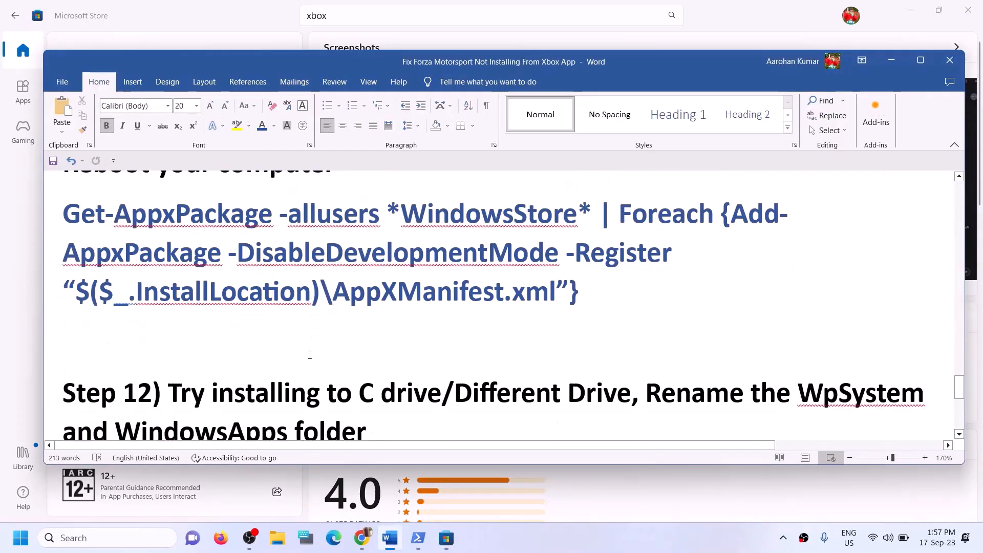
{"action": "scroll", "coordinate": [310, 355], "scroll_direction": "down", "scroll_amount": 2}
{"action": "left_click_drag", "start_coordinate": [176, 318], "coordinate": [443, 323]}
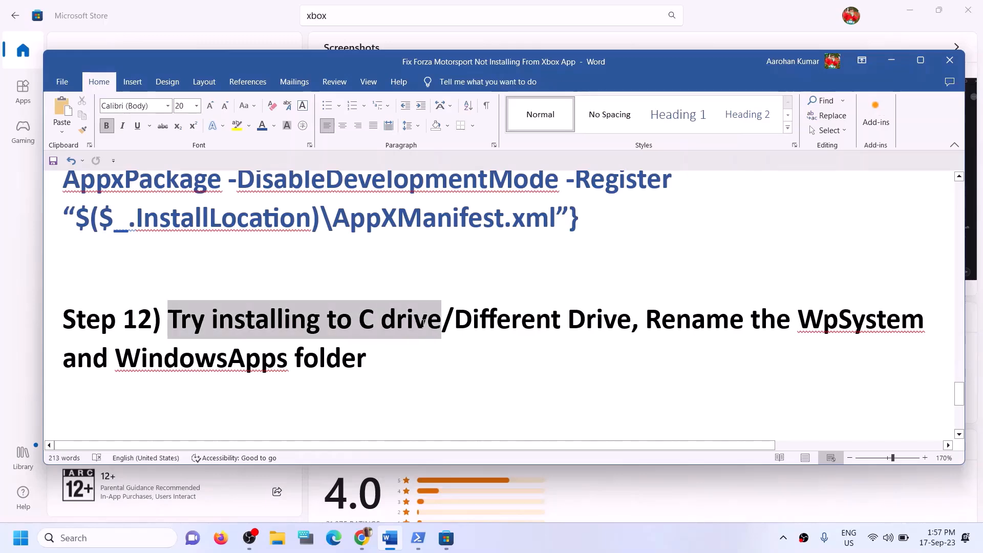
{"action": "left_click", "coordinate": [473, 319]}
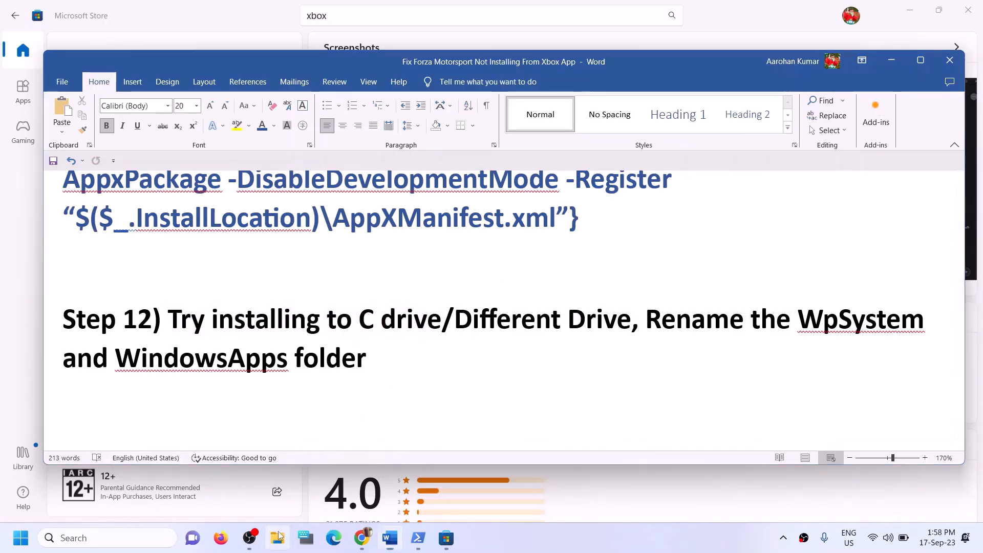
{"action": "key", "text": "super+e"}
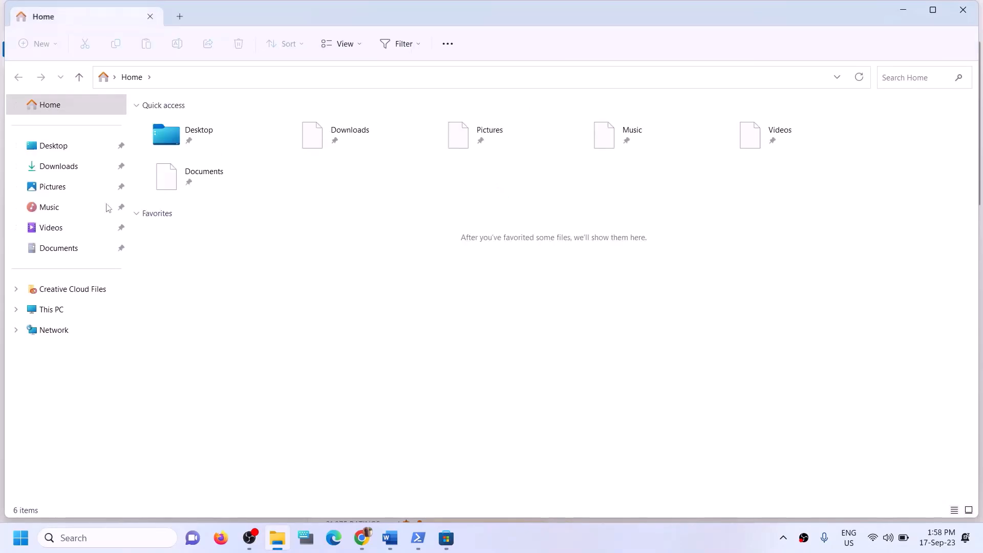
{"action": "left_click", "coordinate": [973, 20]}
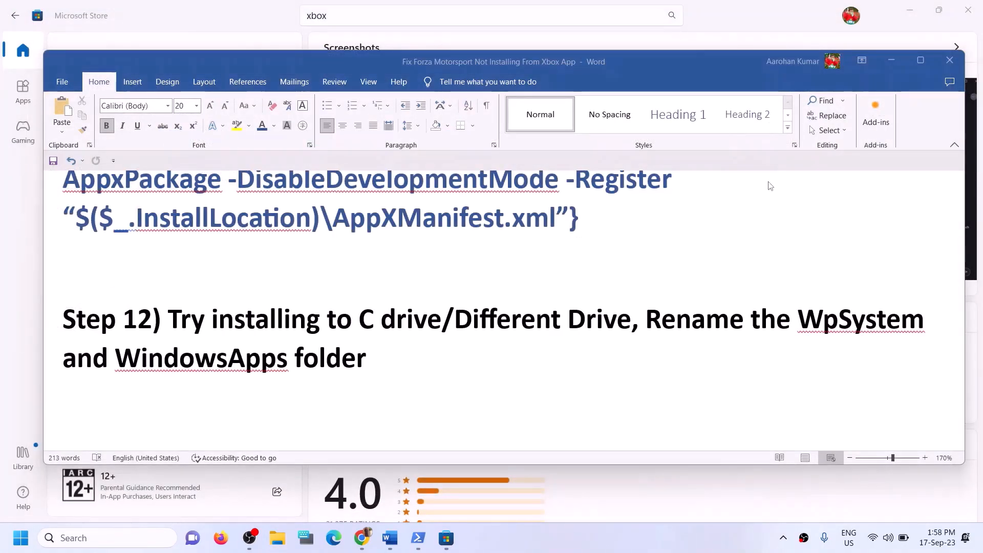
{"action": "key", "text": "super+i"}
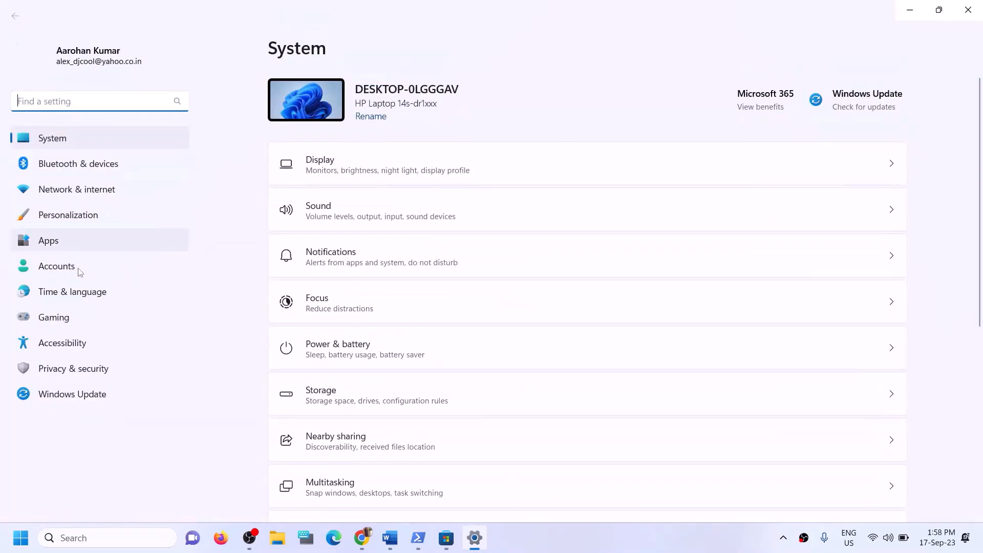
{"action": "left_click", "coordinate": [68, 248]}
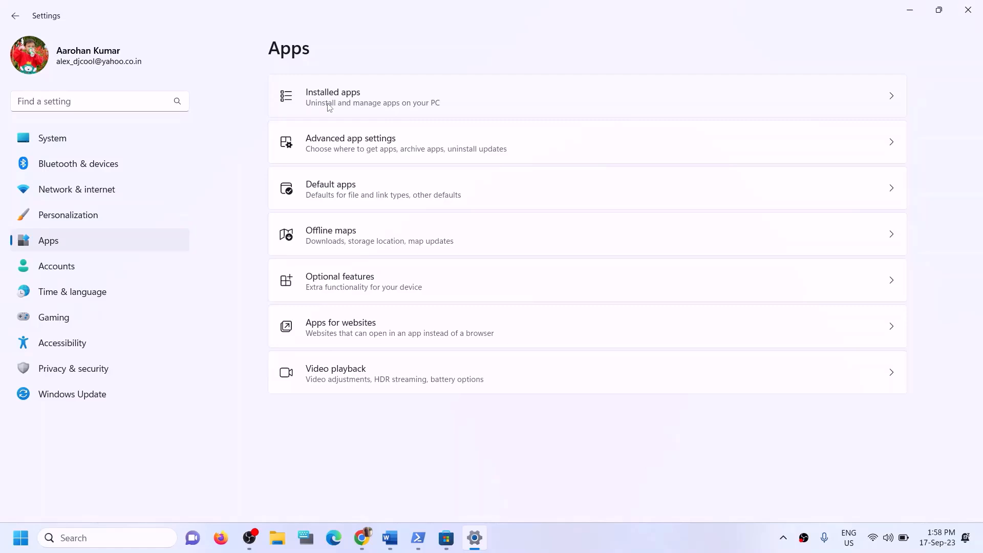
{"action": "left_click", "coordinate": [374, 151]}
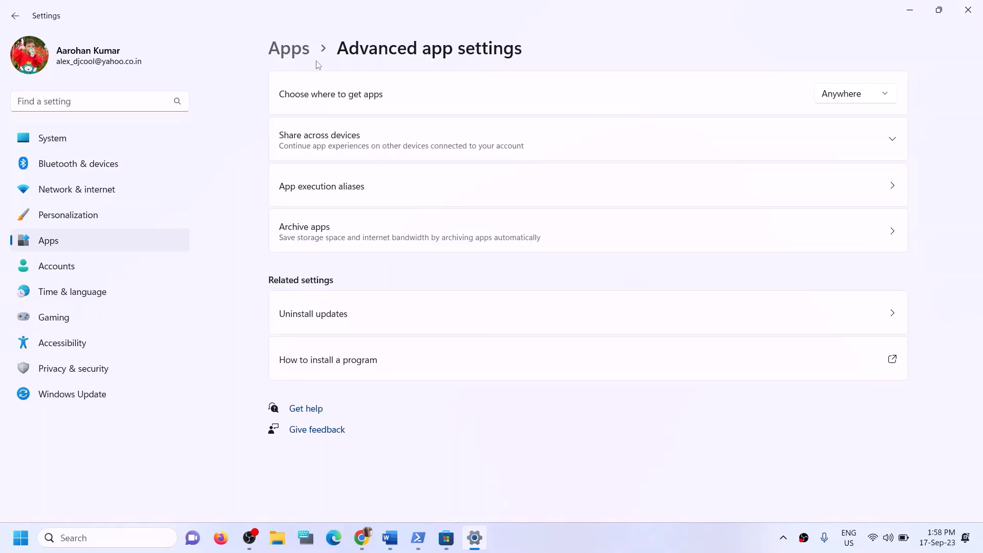
{"action": "left_click", "coordinate": [294, 50]}
{"action": "left_click", "coordinate": [325, 102]}
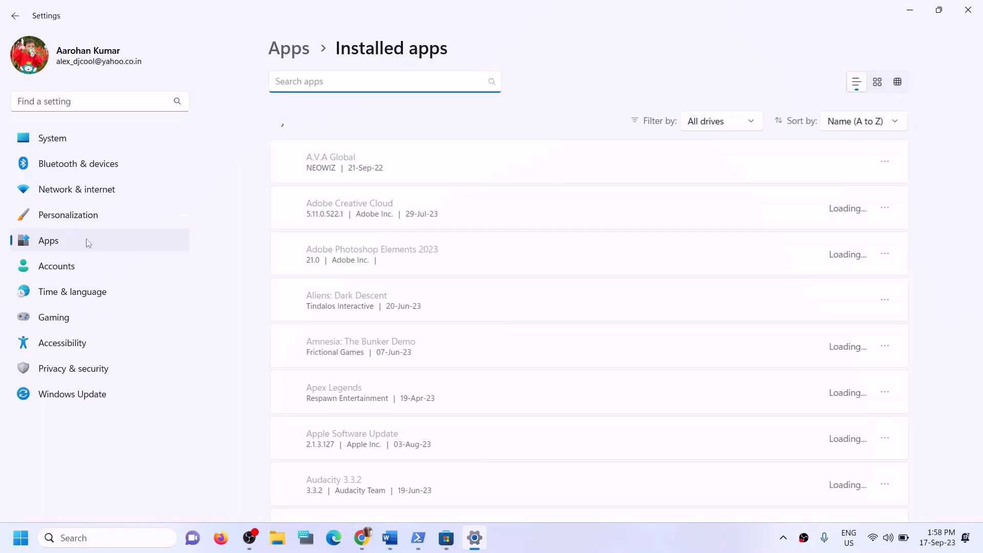
- Open "Where new content is saved" in the advanced storage settings and view the drive choices for new apps
{"action": "left_click", "coordinate": [54, 144]}
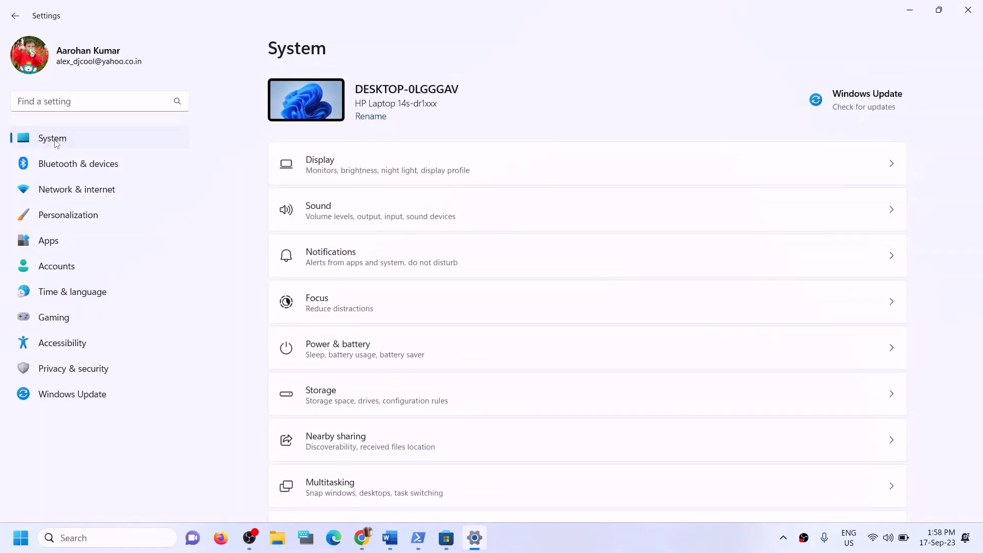
{"action": "scroll", "coordinate": [335, 302], "scroll_direction": "down", "scroll_amount": 3}
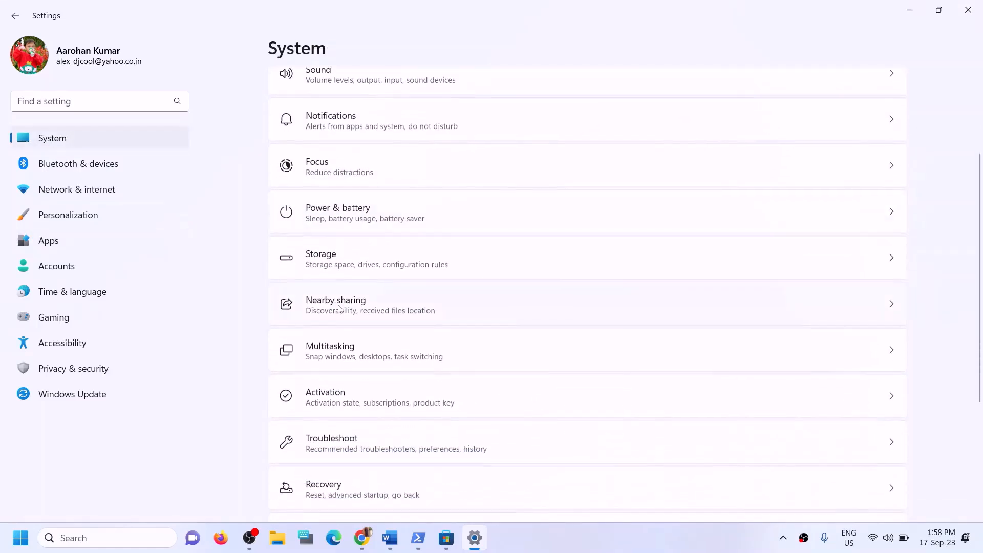
{"action": "scroll", "coordinate": [339, 308], "scroll_direction": "down", "scroll_amount": 2}
{"action": "left_click", "coordinate": [351, 191]}
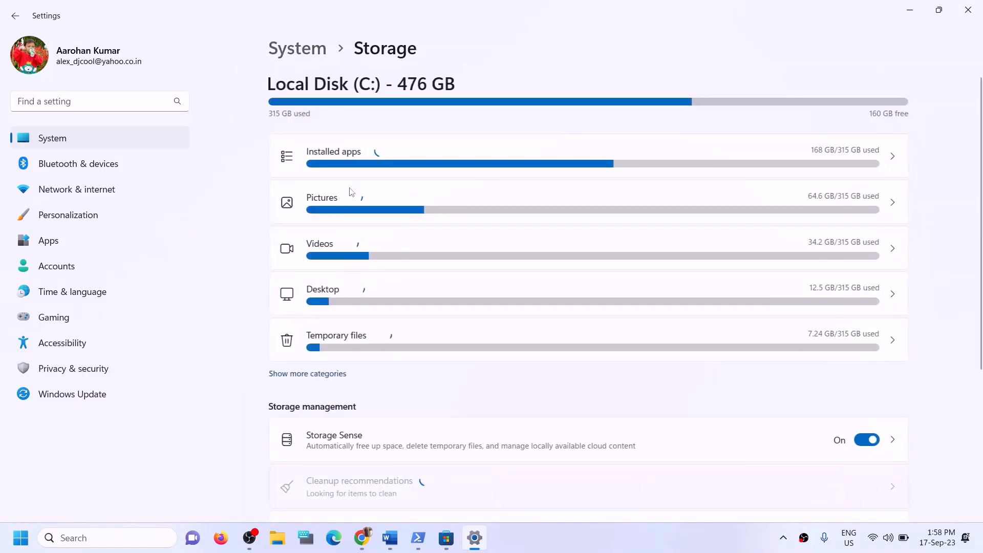
{"action": "scroll", "coordinate": [436, 302], "scroll_direction": "down", "scroll_amount": 5}
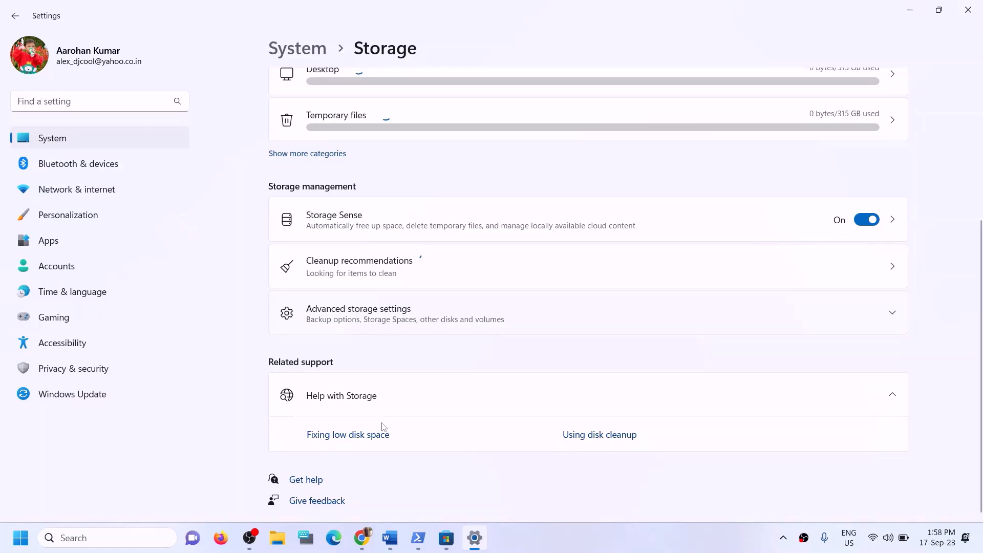
{"action": "left_click", "coordinate": [373, 310]}
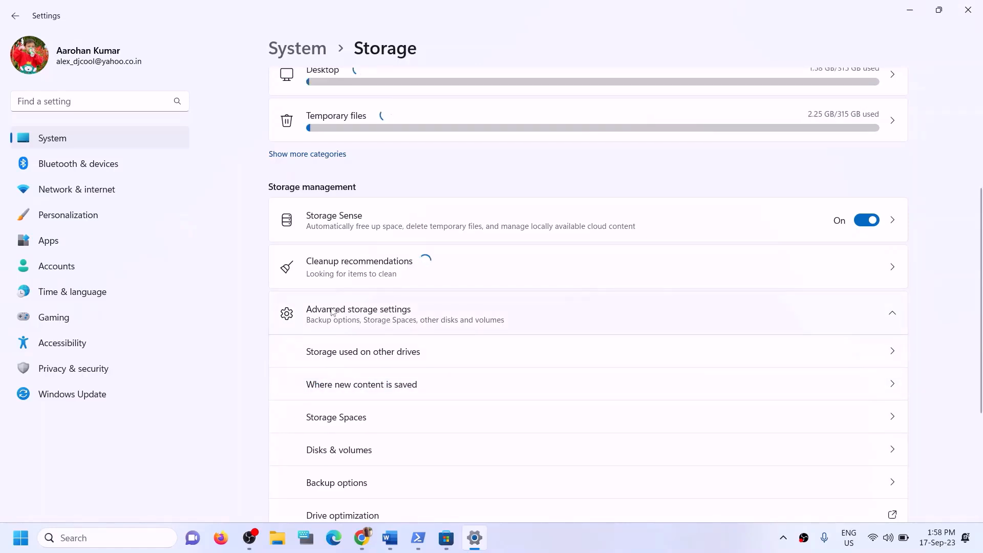
{"action": "scroll", "coordinate": [386, 311], "scroll_direction": "down", "scroll_amount": 1}
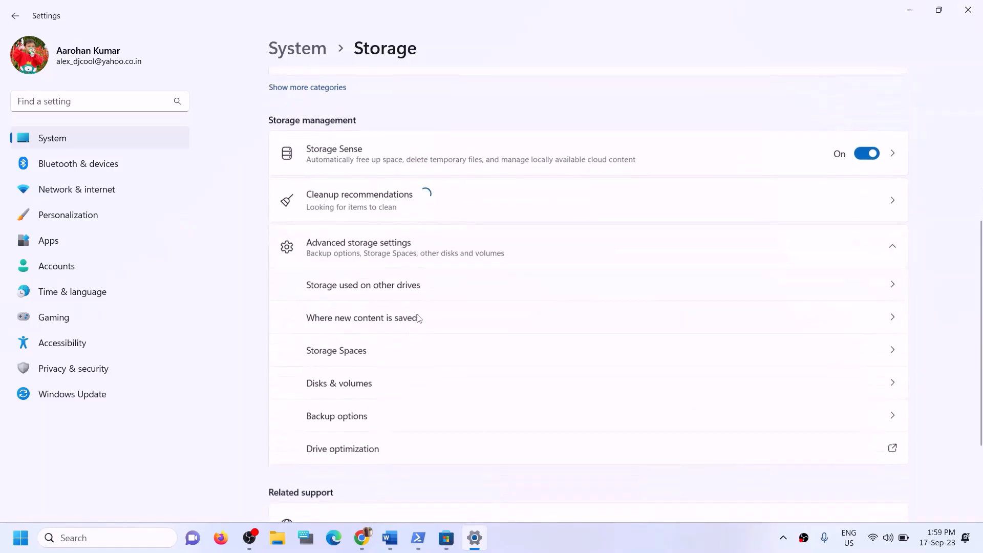
{"action": "left_click", "coordinate": [355, 318]}
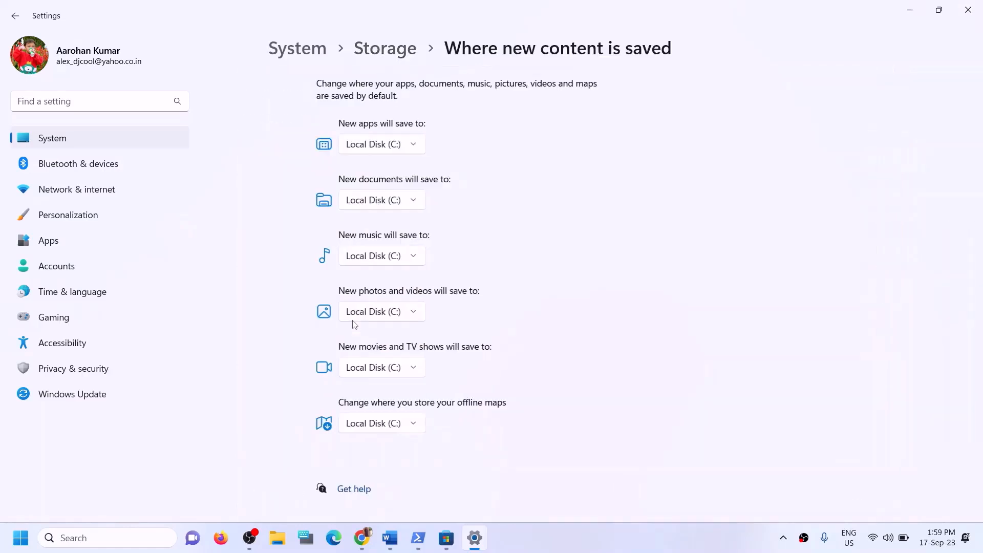
{"action": "left_click", "coordinate": [371, 153]}
{"action": "left_click", "coordinate": [396, 134]}
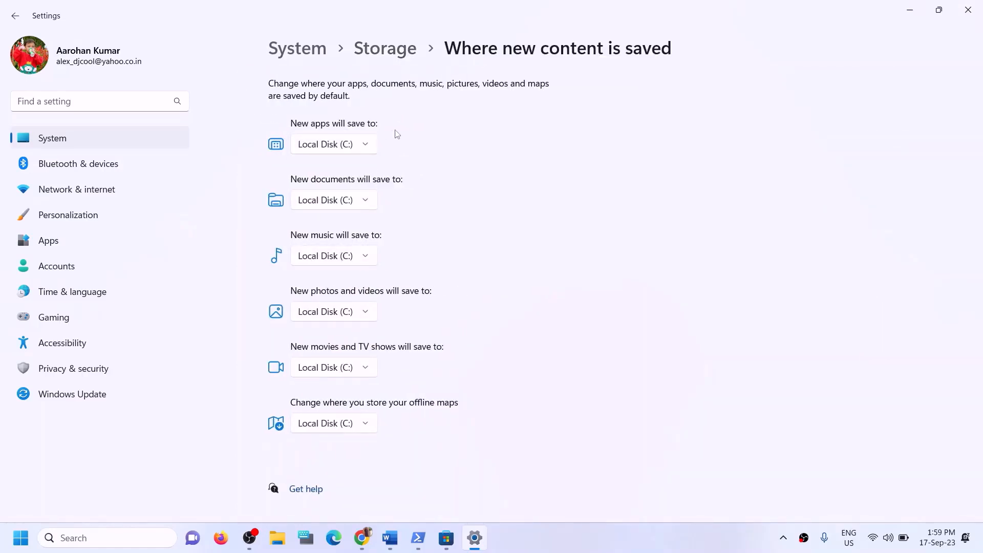
- Highlight "Try installing to C drive" in the Word guide again, and return to the storage location settings
{"action": "left_click", "coordinate": [390, 538]}
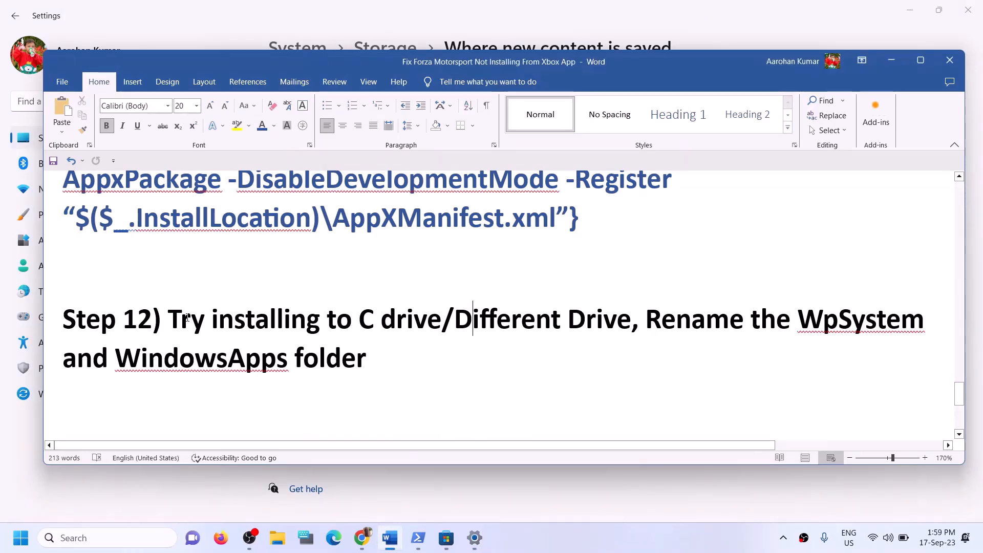
{"action": "left_click_drag", "start_coordinate": [168, 319], "coordinate": [441, 318]}
{"action": "left_click", "coordinate": [886, 60]}
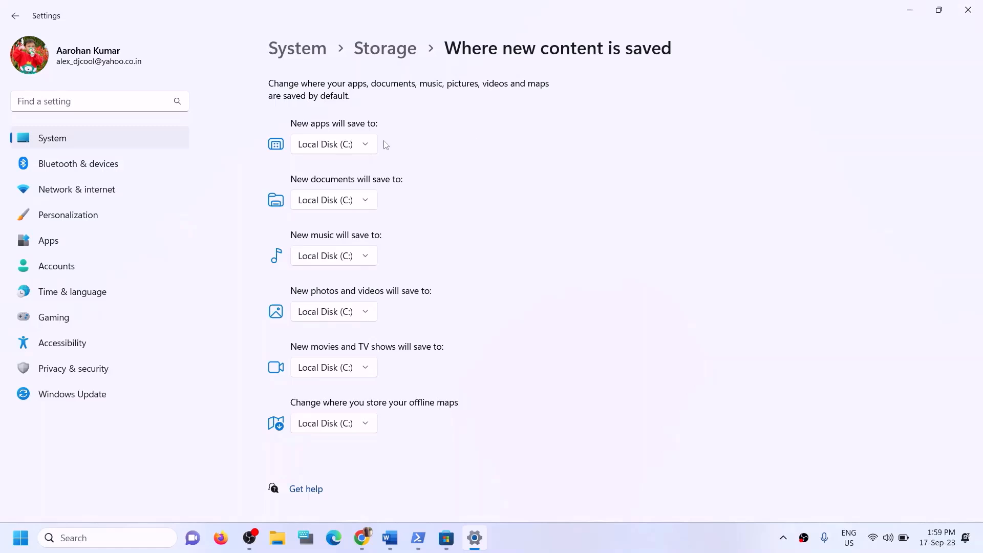
- Review the available drives for saving new apps, keeping Local Disk (C:) selected
{"action": "left_click", "coordinate": [368, 146]}
{"action": "left_click", "coordinate": [325, 149]}
{"action": "left_click", "coordinate": [377, 149]}
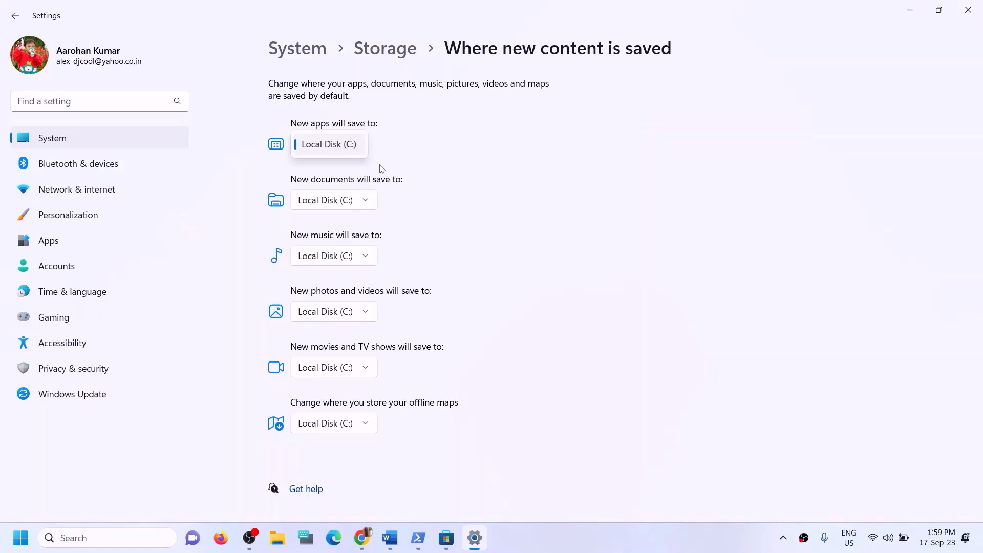
{"action": "left_click", "coordinate": [416, 159]}
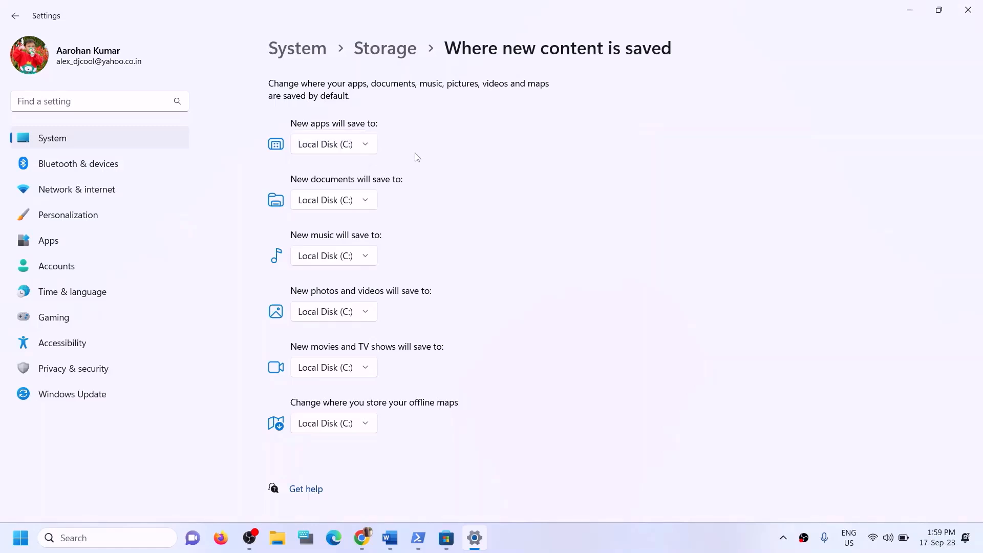
{"action": "left_click", "coordinate": [366, 151]}
{"action": "left_click", "coordinate": [641, 155]}
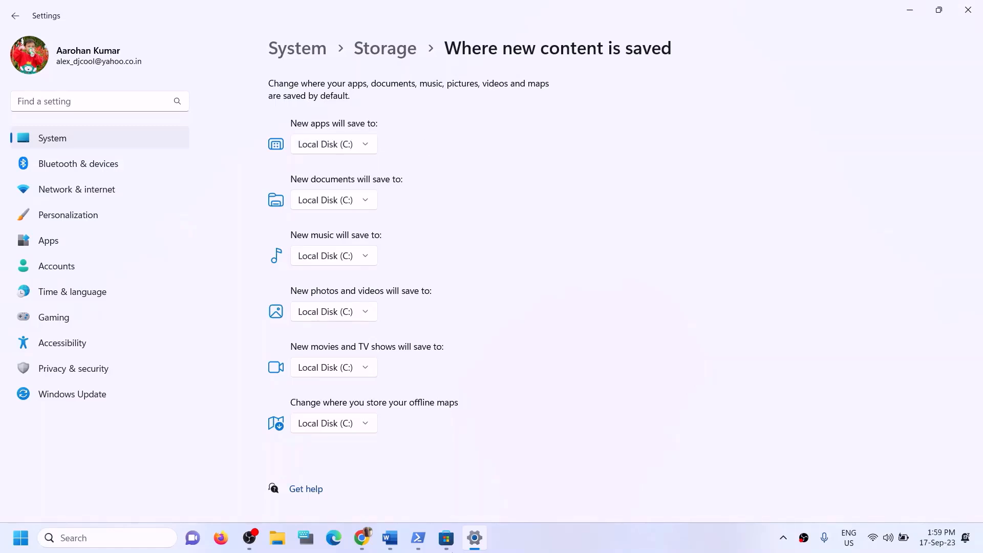
- Highlight "C drive" and "Different Drive" in Step 12 of the Word guide, and reopen the new apps drive choices in Settings
{"action": "left_click", "coordinate": [399, 540]}
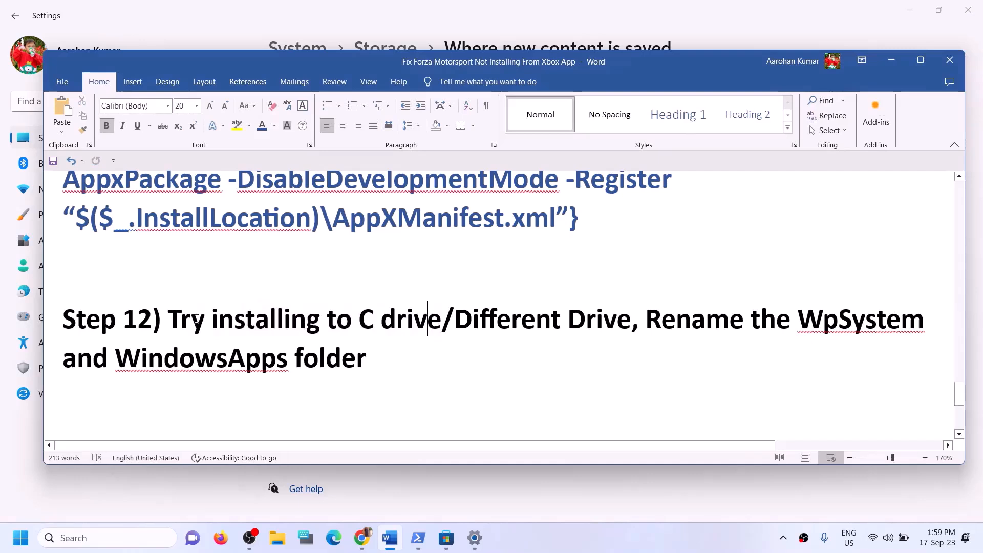
{"action": "left_click_drag", "start_coordinate": [371, 319], "coordinate": [441, 321]}
{"action": "left_click", "coordinate": [391, 358]}
{"action": "left_click_drag", "start_coordinate": [237, 334], "coordinate": [617, 322]}
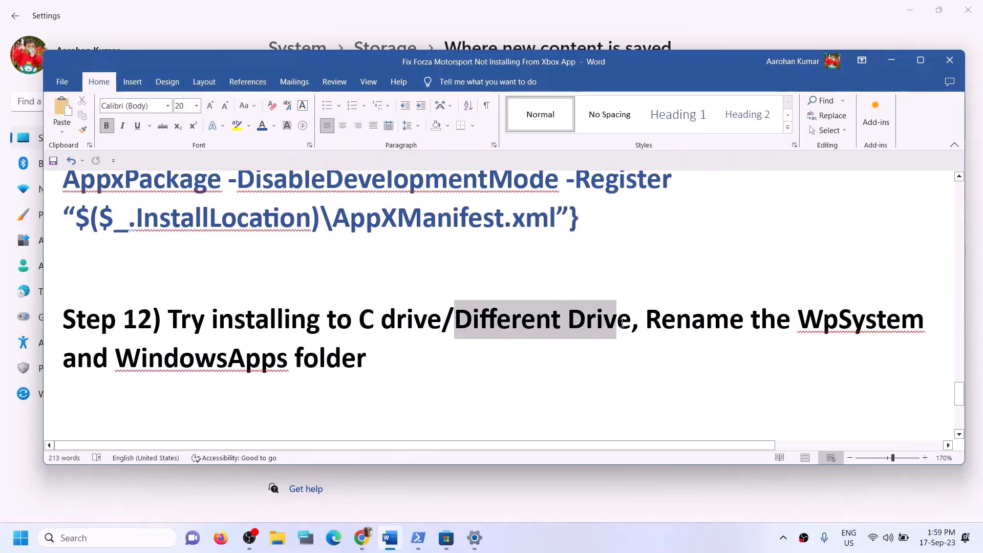
{"action": "left_click", "coordinate": [891, 60]}
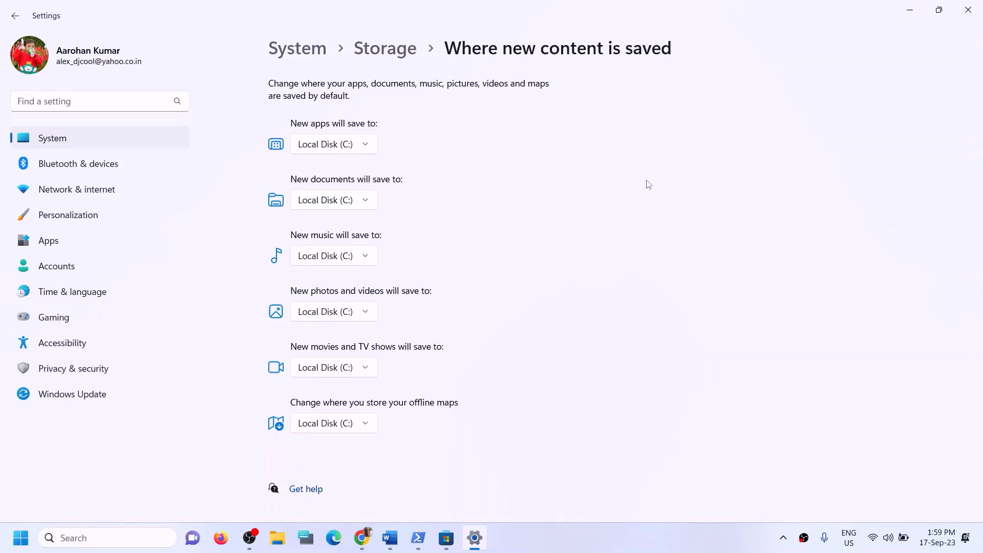
{"action": "left_click", "coordinate": [368, 144]}
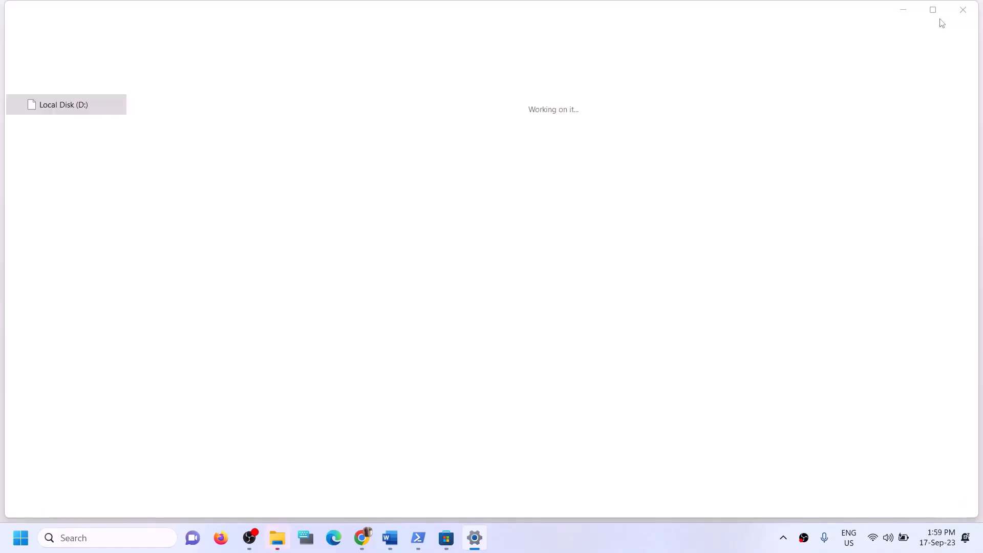
- Close the Local Disk (D:) Explorer window and choose Local Disk (D:) as the save location for new apps
{"action": "left_click", "coordinate": [964, 10]}
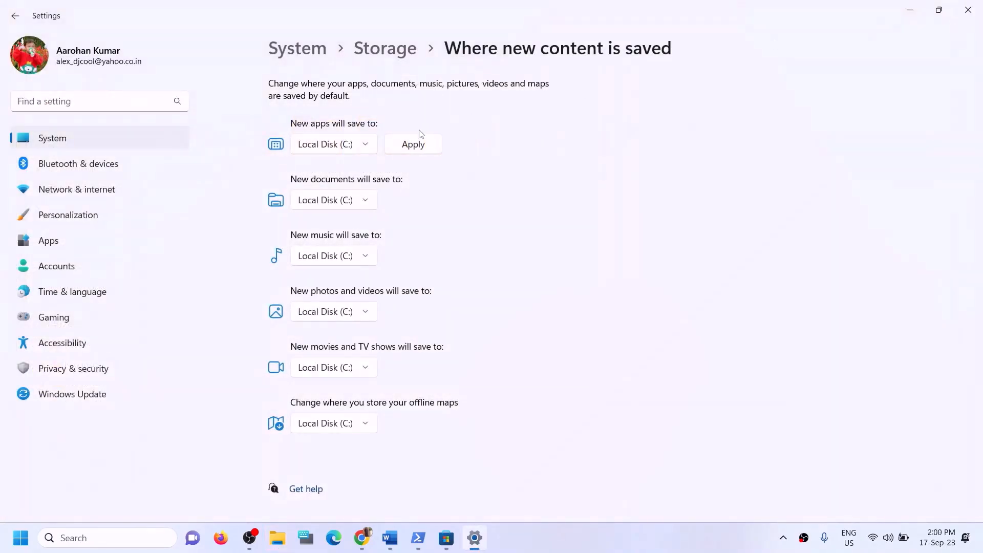
{"action": "left_click", "coordinate": [365, 147]}
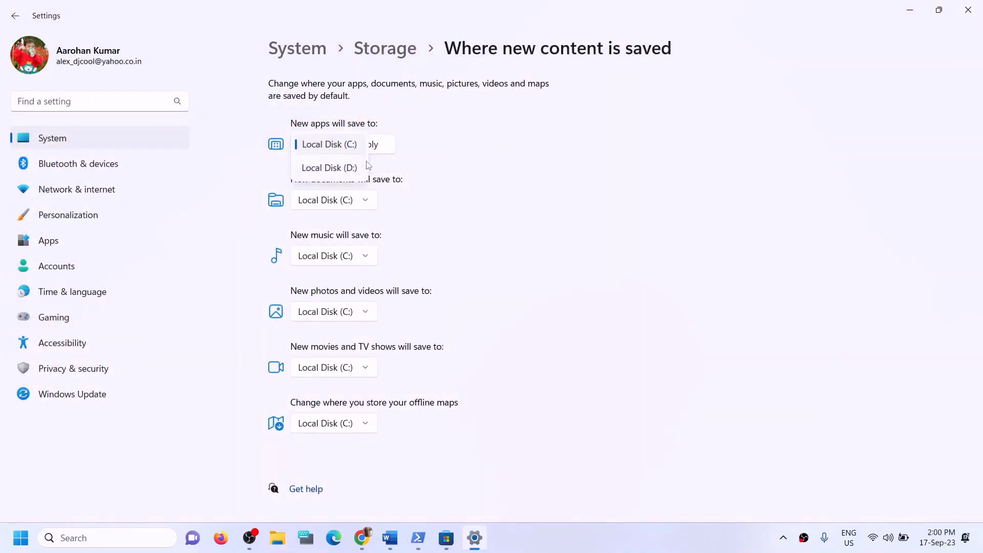
{"action": "left_click", "coordinate": [336, 171]}
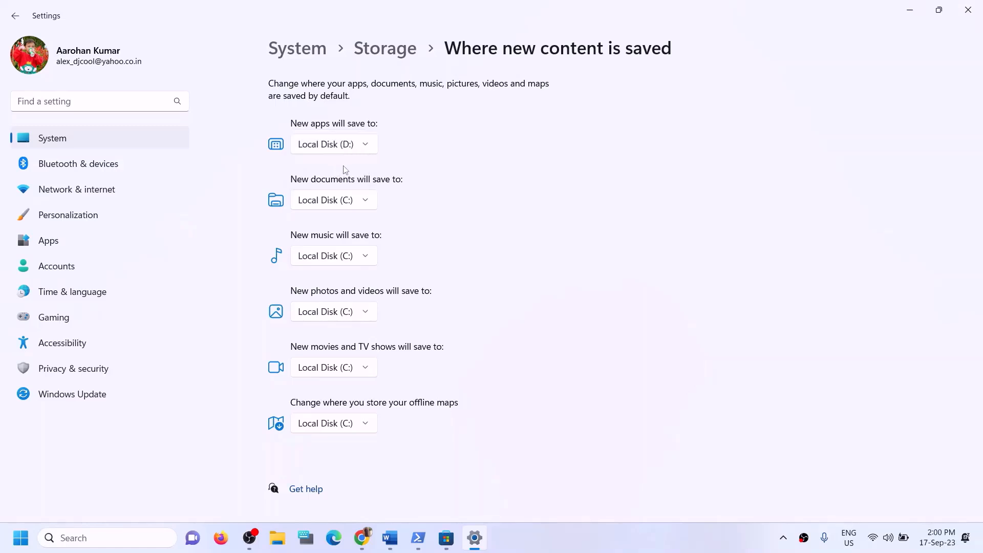
- Set new apps to save to Local Disk (C:) and apply the change
{"action": "left_click", "coordinate": [369, 153]}
{"action": "left_click", "coordinate": [352, 125]}
{"action": "left_click", "coordinate": [398, 149]}
- Apply Local Disk (D:) as the save location for new apps, and close Settings
{"action": "left_click", "coordinate": [364, 149]}
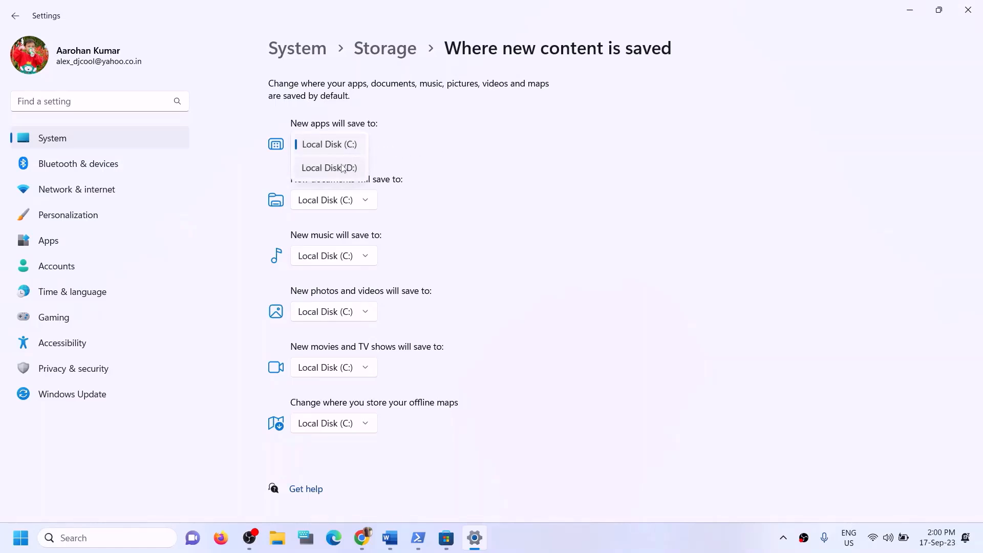
{"action": "left_click", "coordinate": [331, 167]}
{"action": "left_click", "coordinate": [413, 150]}
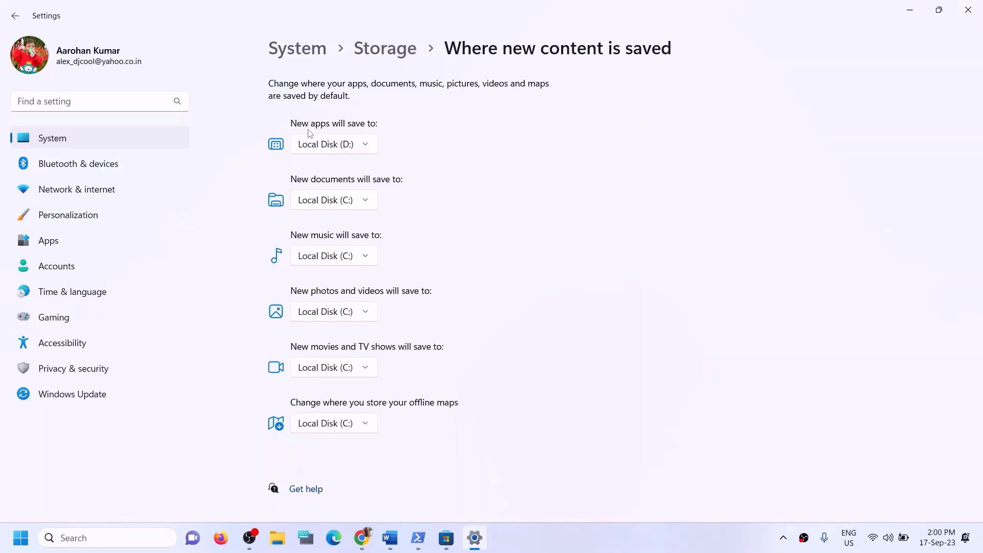
{"action": "left_click", "coordinate": [369, 149]}
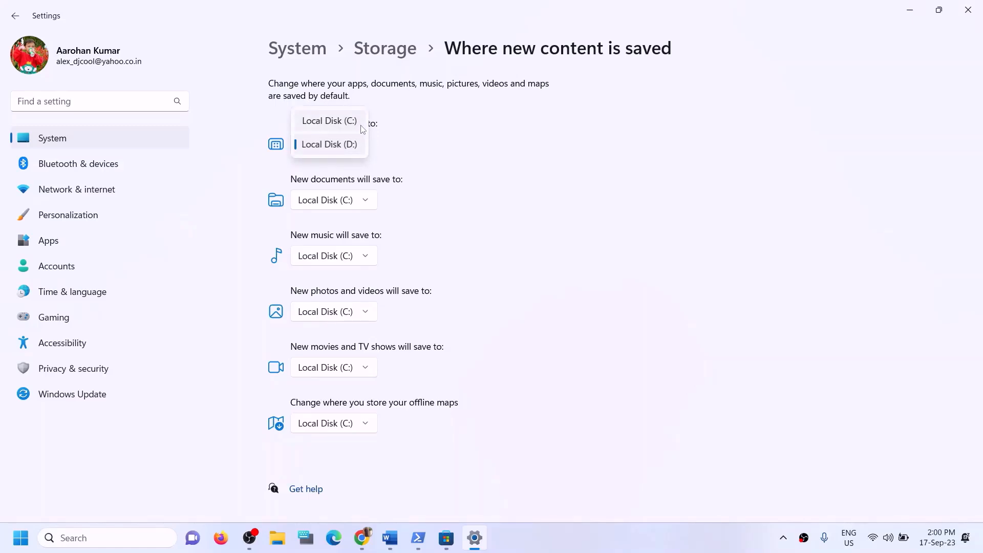
{"action": "left_click", "coordinate": [453, 152]}
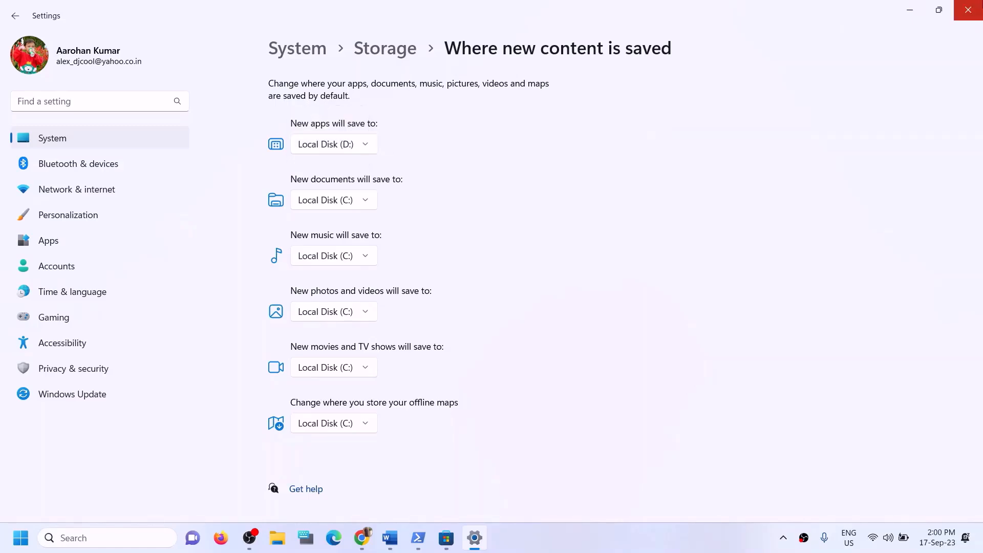
{"action": "left_click", "coordinate": [968, 9]}
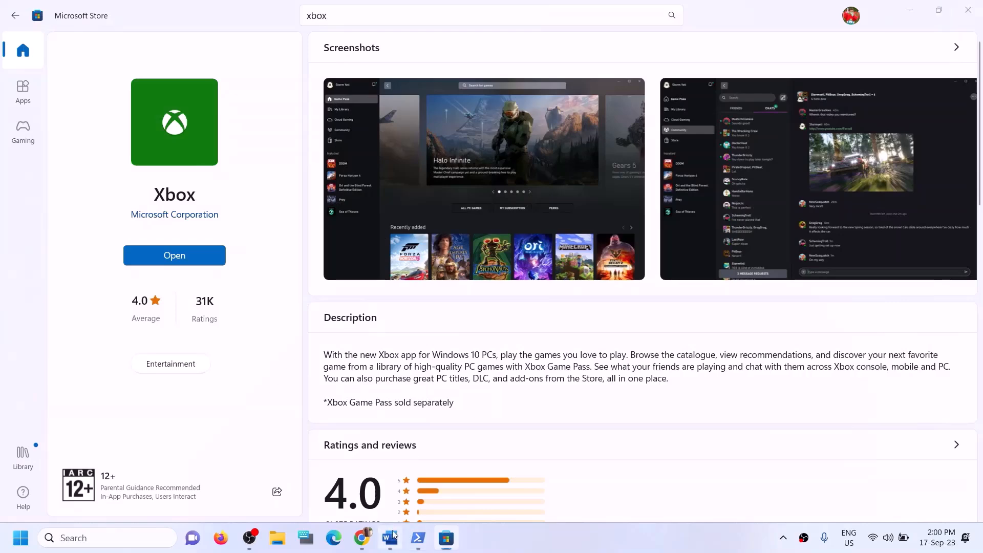
- In the Word guide, highlight Step 12's advice on install drives and on renaming the WpSystem and WindowsApps folder
{"action": "left_click", "coordinate": [390, 538]}
{"action": "left_click_drag", "start_coordinate": [454, 319], "coordinate": [617, 319]}
{"action": "left_click", "coordinate": [255, 318]}
{"action": "left_click_drag", "start_coordinate": [204, 319], "coordinate": [567, 319]}
{"action": "left_click", "coordinate": [587, 318]}
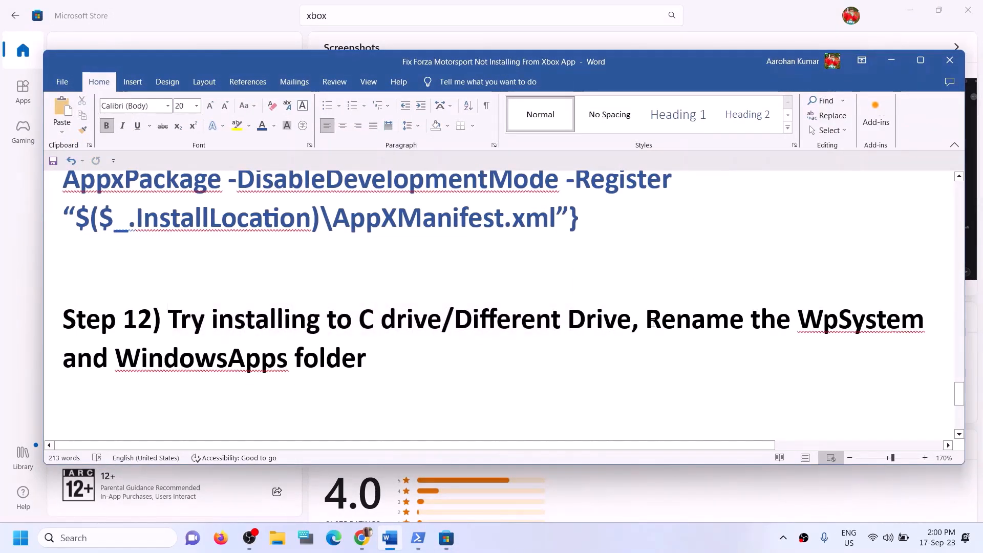
{"action": "left_click_drag", "start_coordinate": [651, 322], "coordinate": [854, 363]}
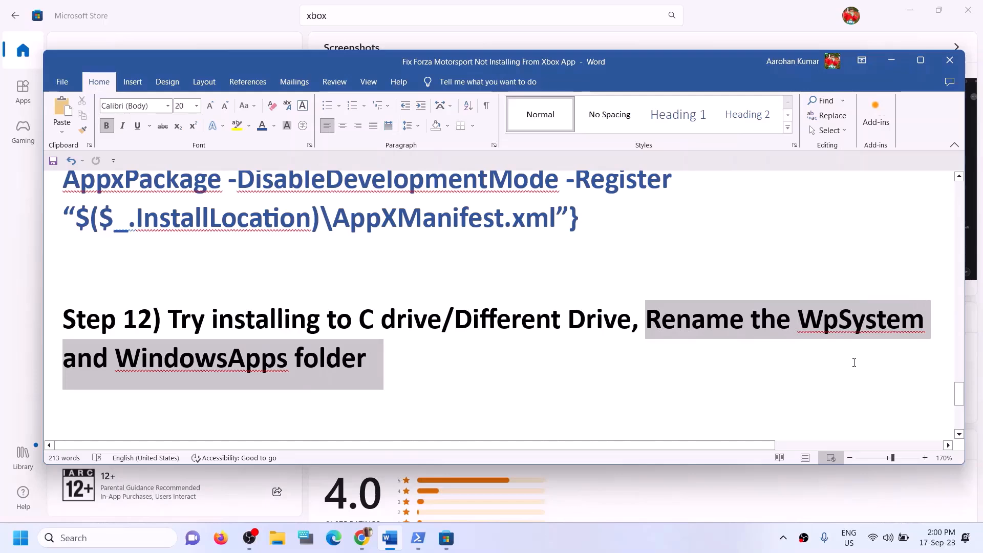
{"action": "left_click", "coordinate": [139, 362]}
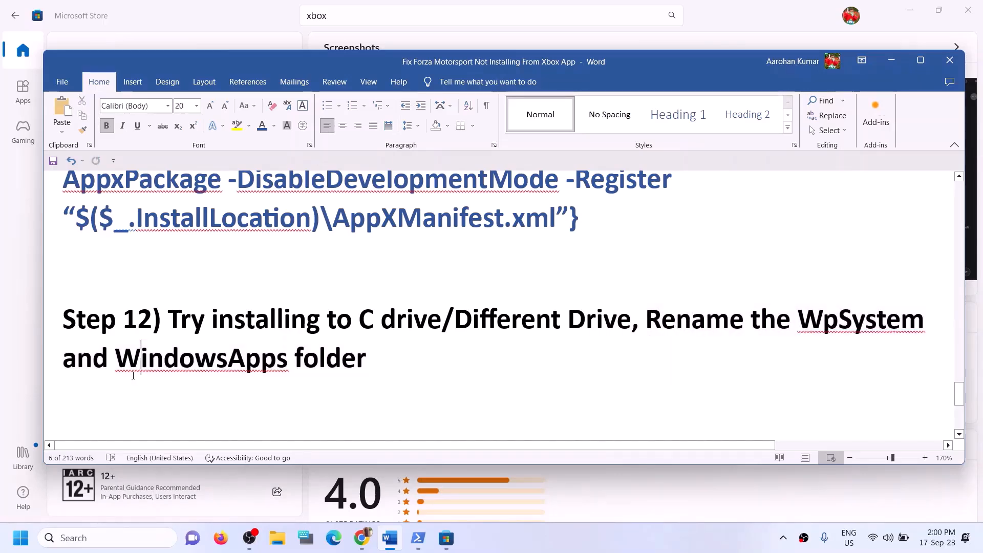
{"action": "triple_click", "coordinate": [102, 366]}
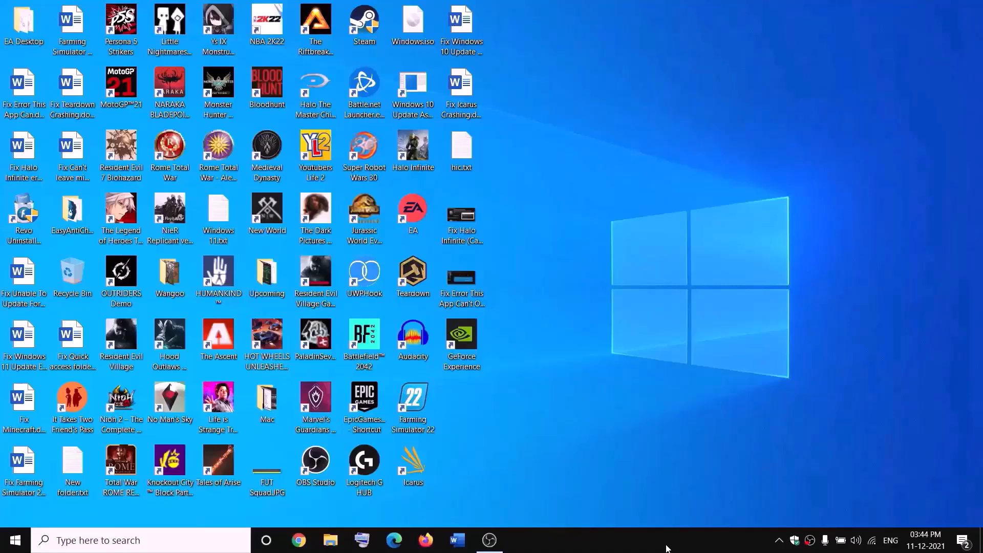
- Switch to File Explorer and open New Volume (D:) from This PC
{"action": "left_click", "coordinate": [331, 540]}
{"action": "left_click", "coordinate": [46, 258]}
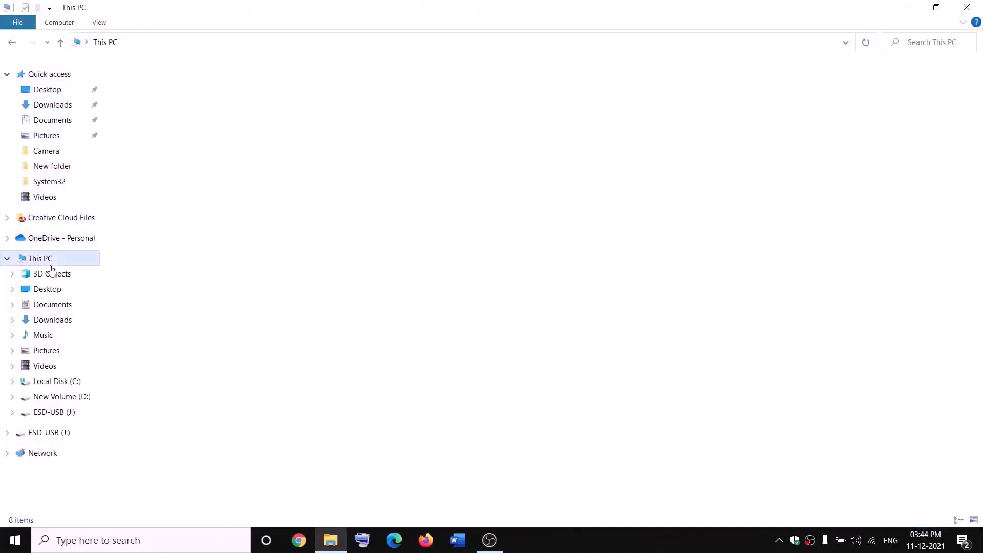
{"action": "double_click", "coordinate": [370, 191]}
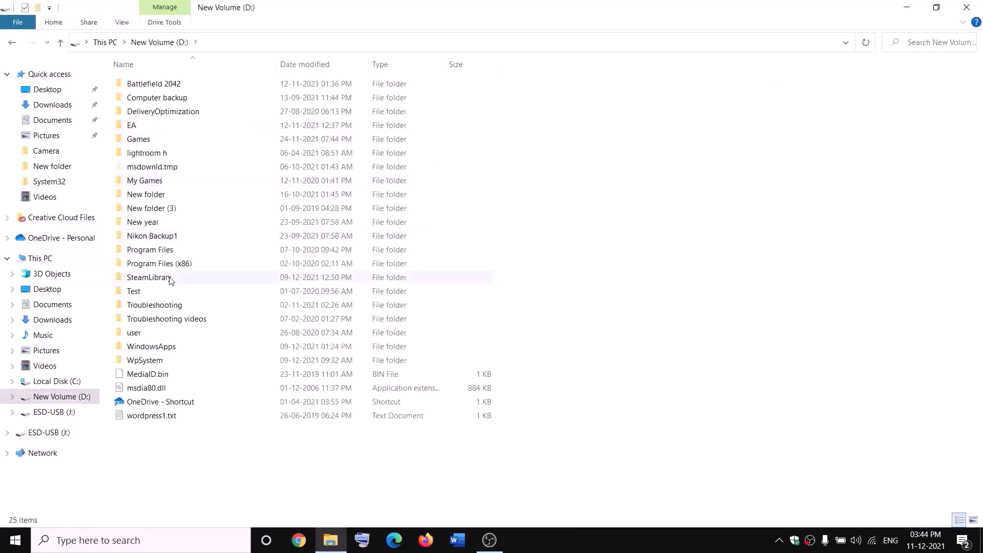
- Select the WpSystem folder on the D: drive and view the actions available for it, including Rename
{"action": "left_click", "coordinate": [147, 360]}
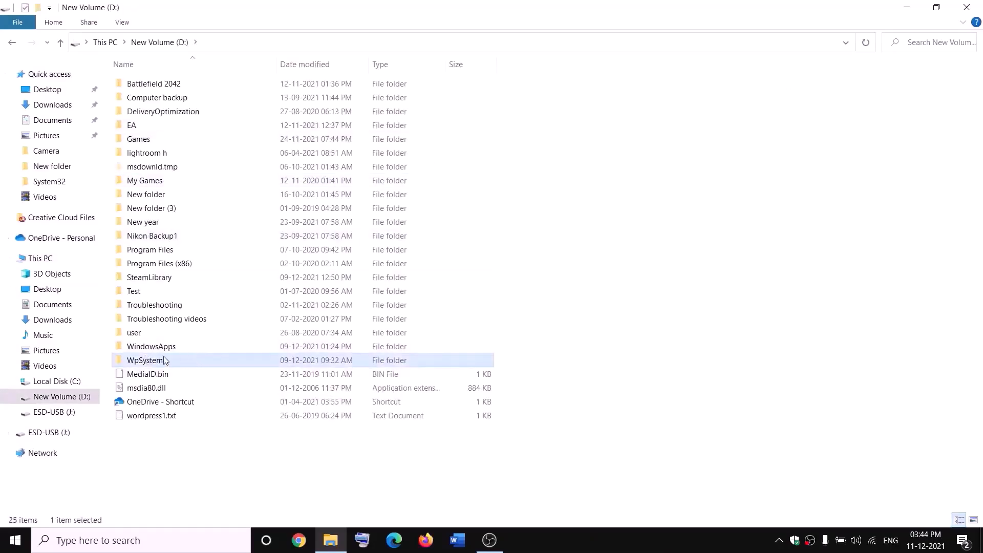
{"action": "right_click", "coordinate": [165, 361]}
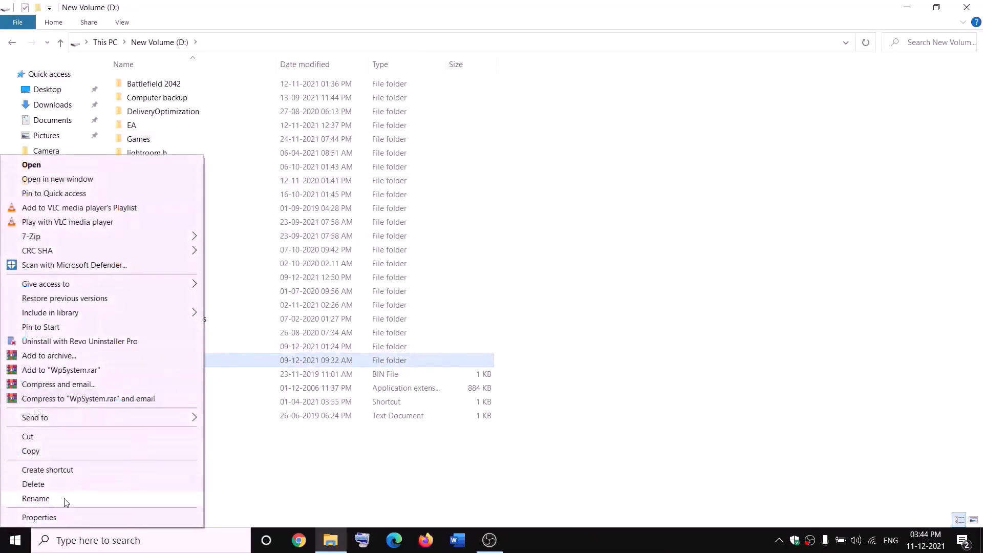
{"action": "left_click", "coordinate": [310, 466]}
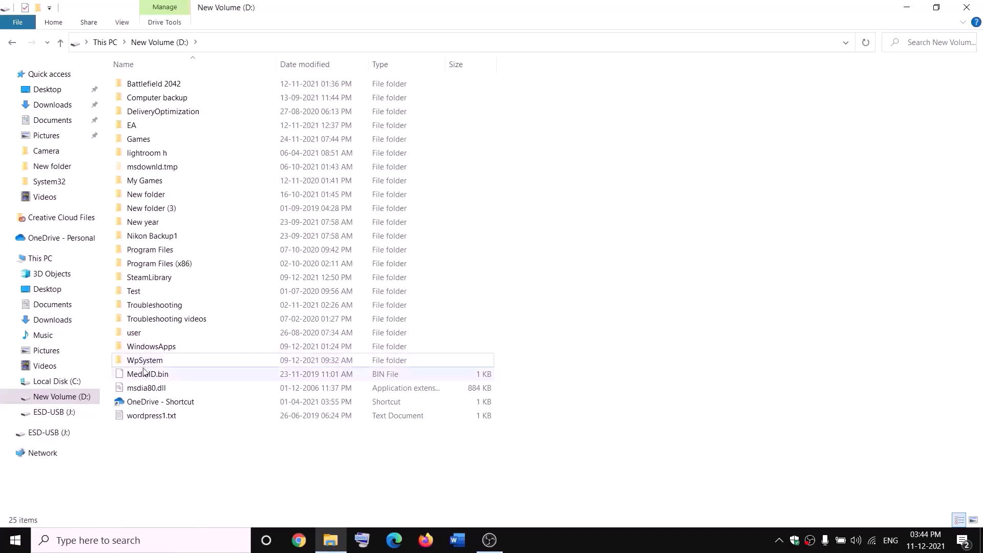
- Open the properties of the WpSystem folder and bring up its advanced security settings
{"action": "mouse_move", "coordinate": [143, 363]}
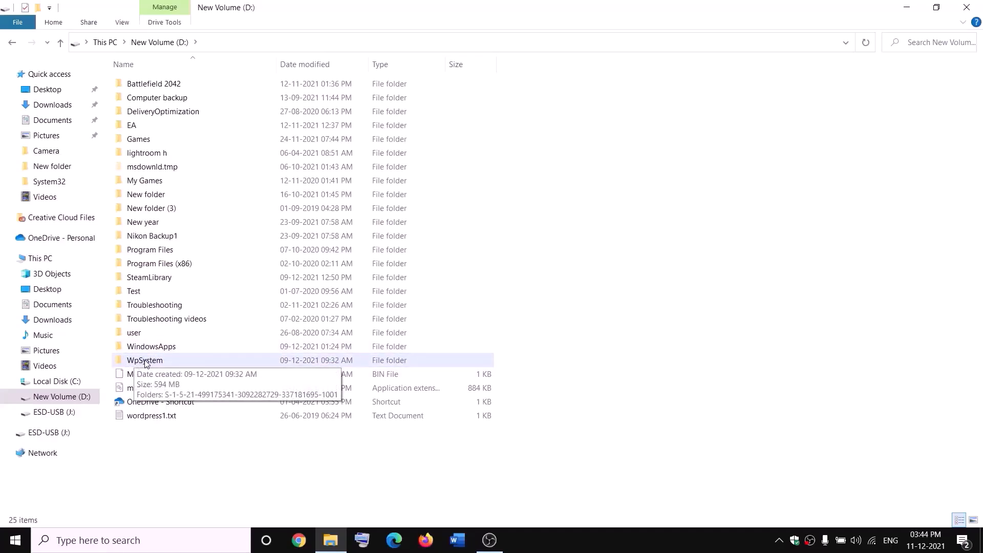
{"action": "right_click", "coordinate": [146, 364]}
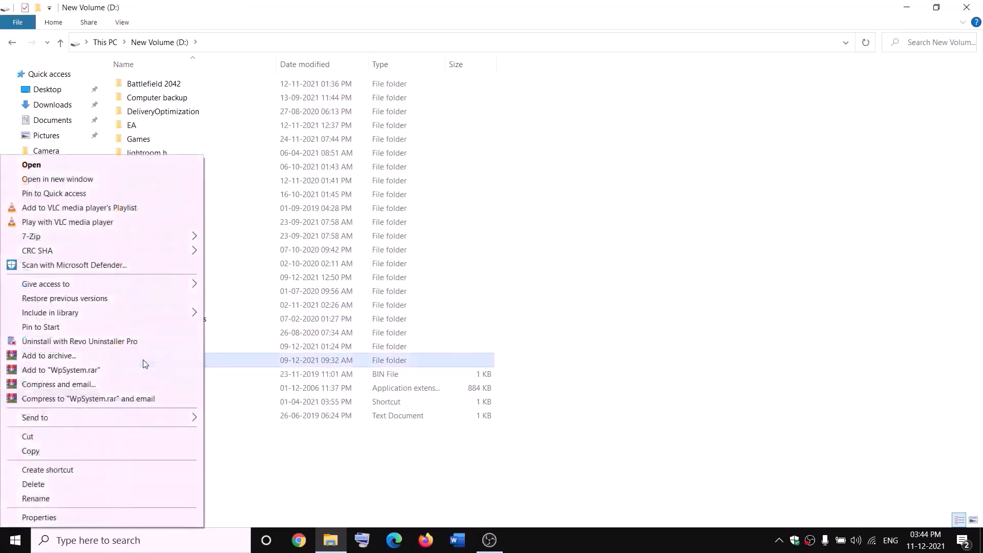
{"action": "left_click", "coordinate": [39, 518]}
{"action": "left_click_drag", "start_coordinate": [308, 226], "coordinate": [423, 145]}
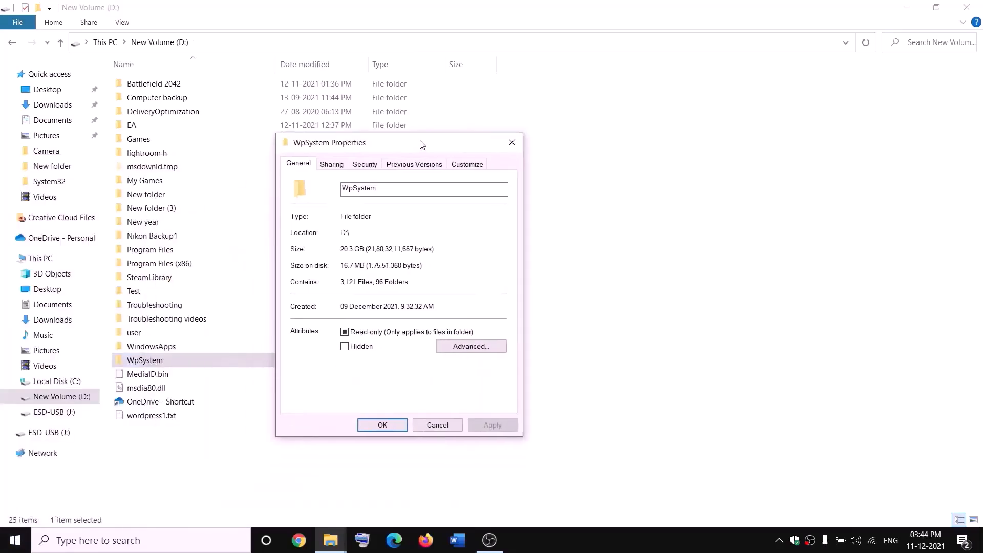
{"action": "left_click", "coordinate": [365, 165]}
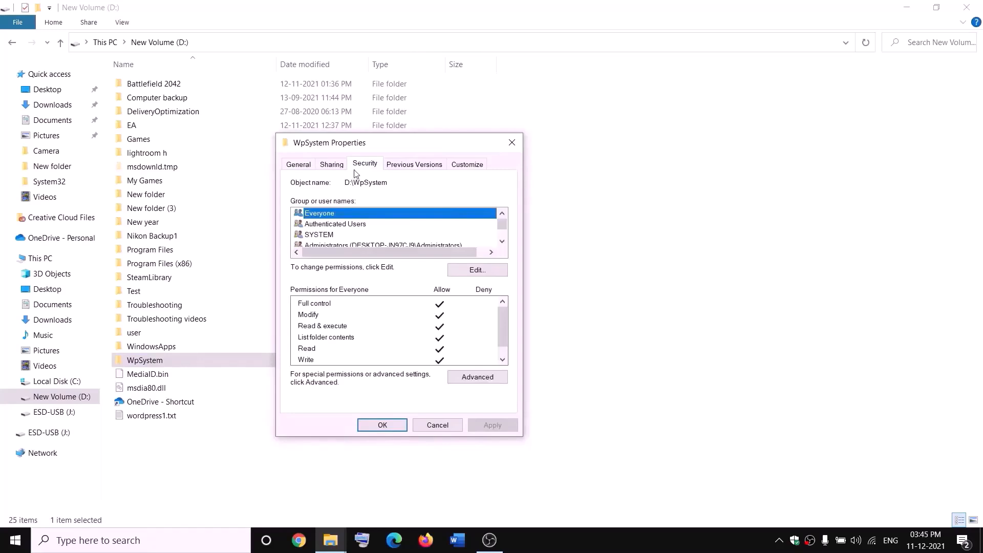
{"action": "left_click", "coordinate": [476, 379]}
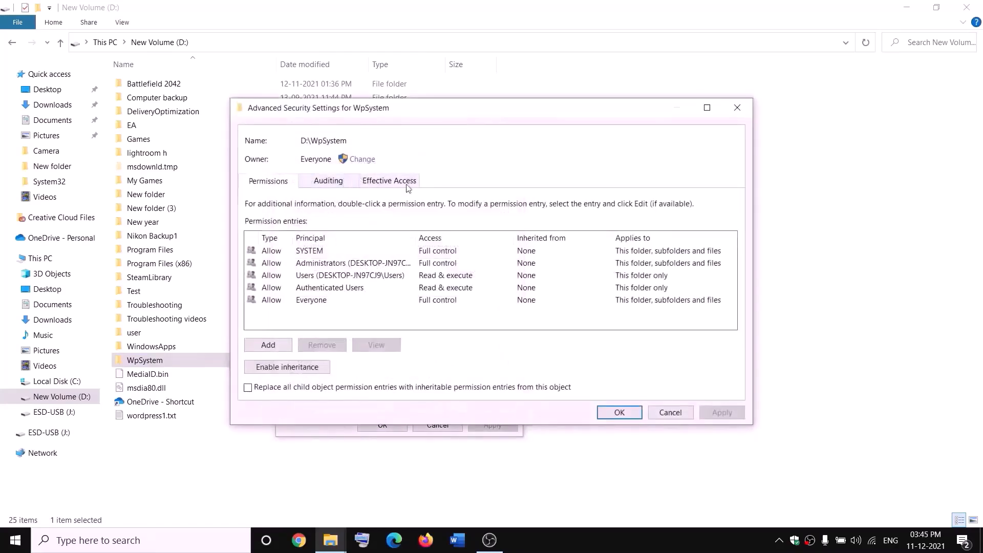
- Change the owner of the WpSystem folder to "everyone", checking the name before accepting it
{"action": "left_click", "coordinate": [360, 160]}
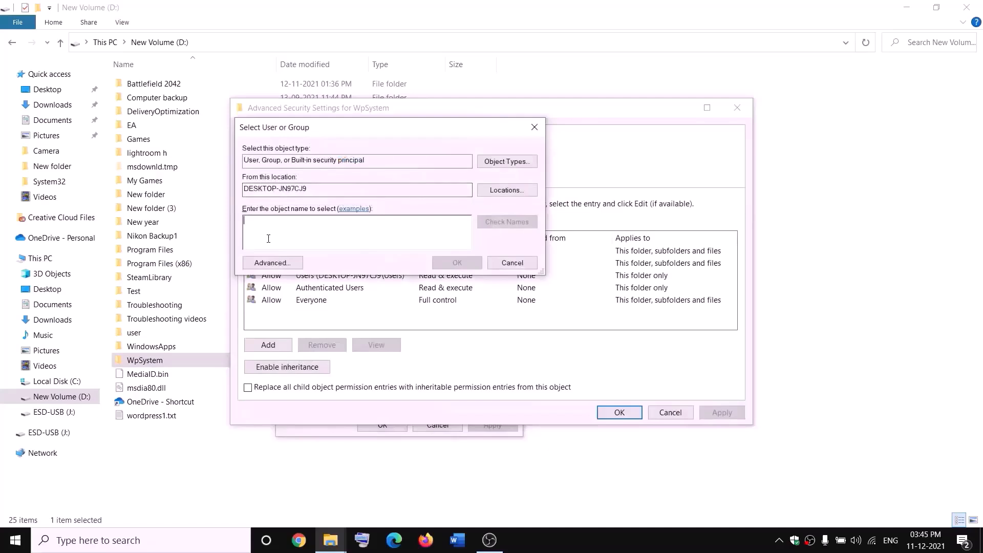
{"action": "type", "text": "weveryone"}
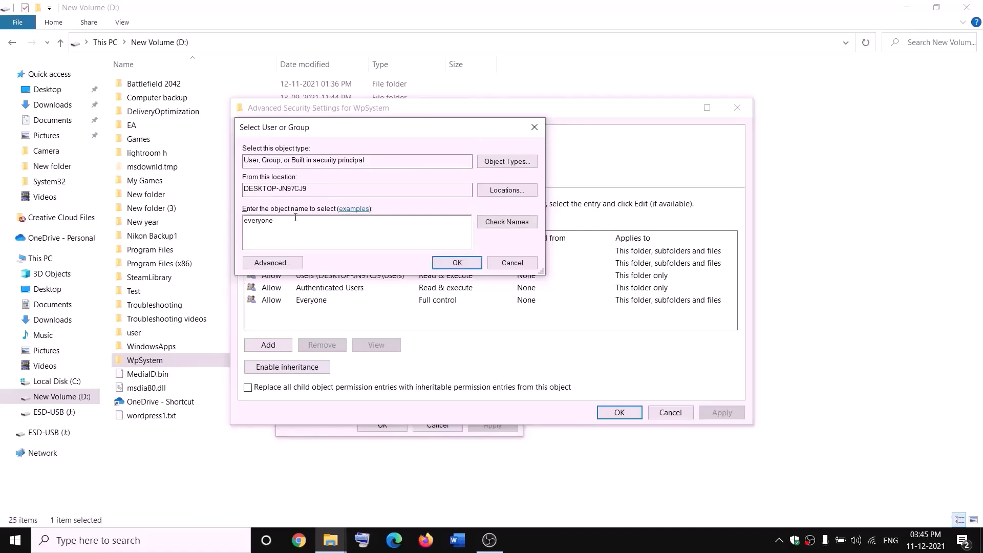
{"action": "left_click_drag", "start_coordinate": [296, 218], "coordinate": [243, 220]}
{"action": "left_click", "coordinate": [507, 221]}
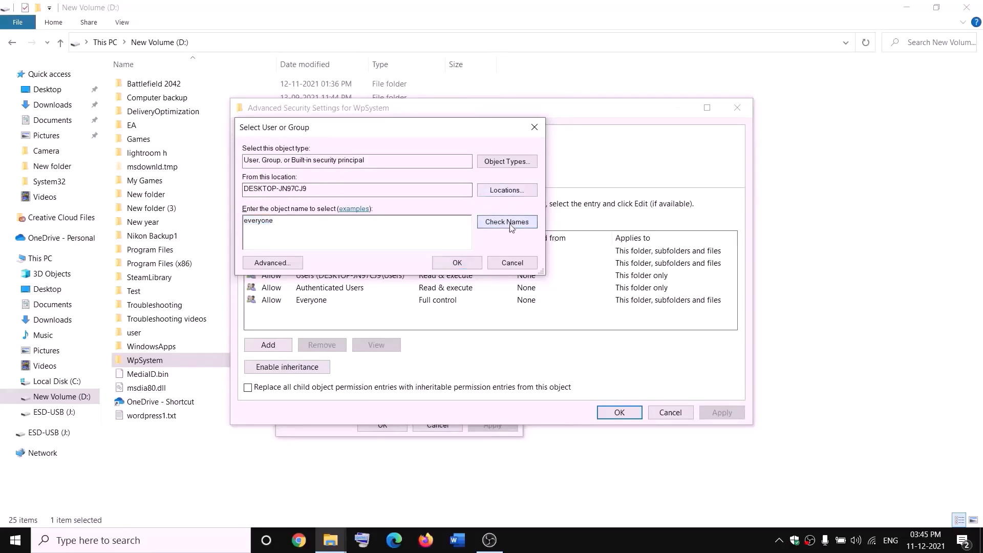
{"action": "left_click", "coordinate": [457, 263]}
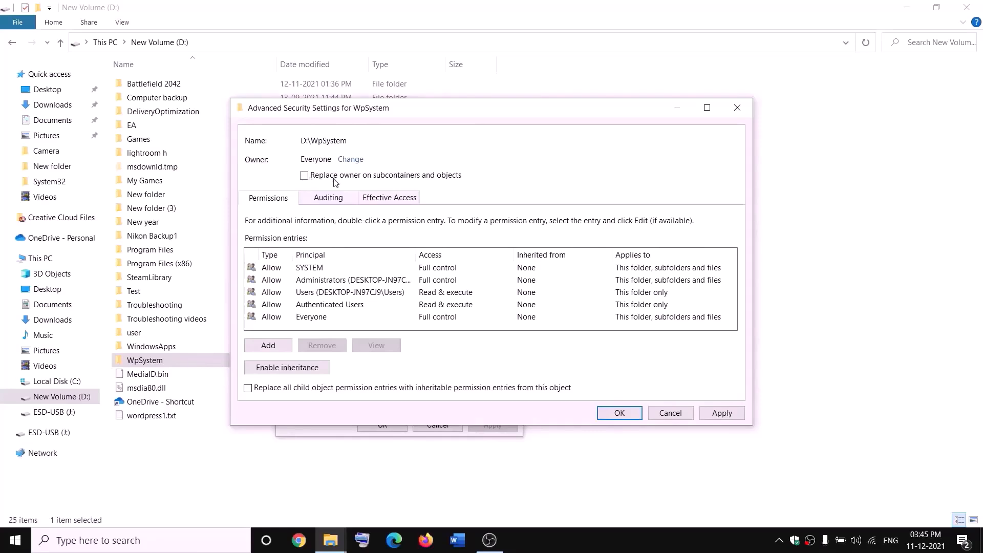
- Enable "Replace owner on subcontainers and objects" for WpSystem, apply the ownership change, and close the folder's properties
{"action": "left_click", "coordinate": [304, 176]}
{"action": "left_click", "coordinate": [732, 413]}
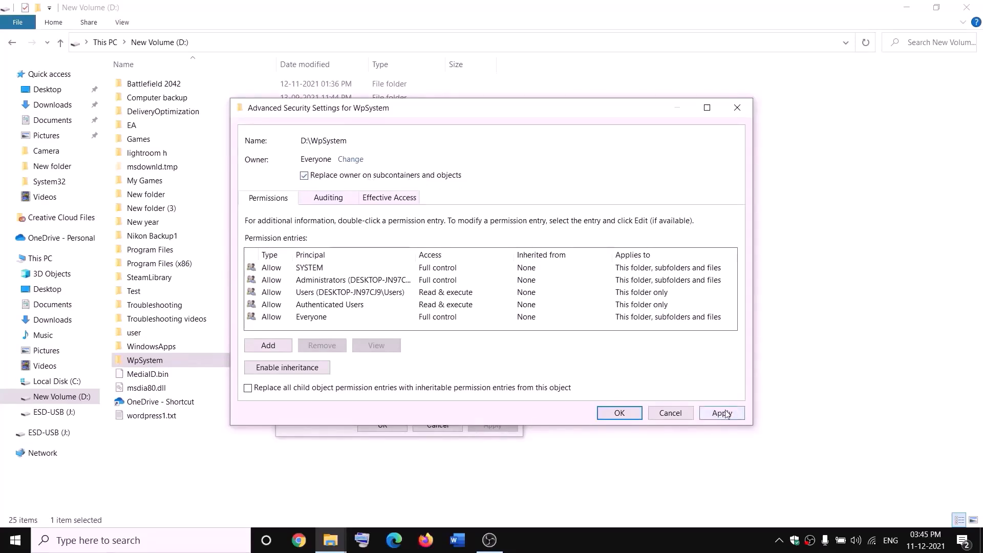
{"action": "left_click", "coordinate": [619, 414]}
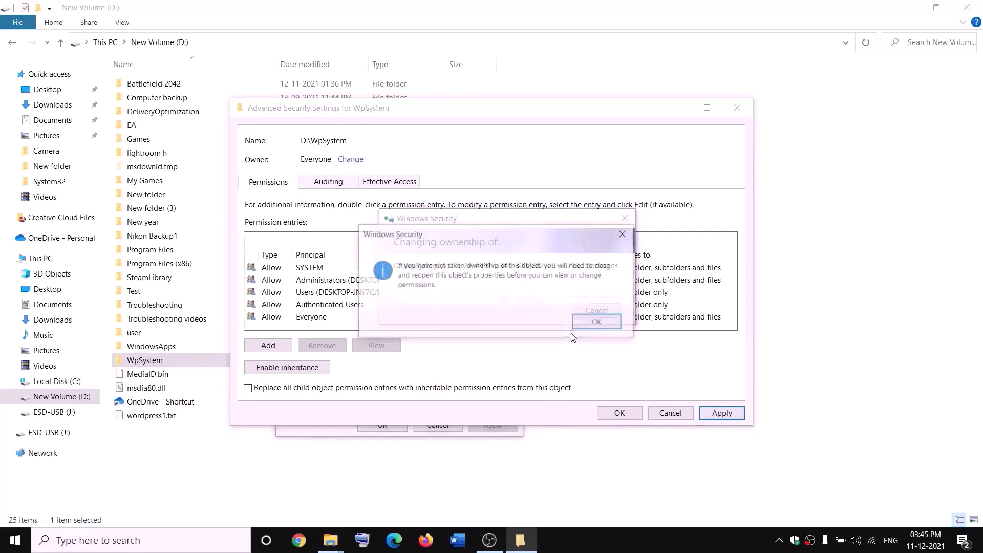
{"action": "left_click", "coordinate": [598, 323]}
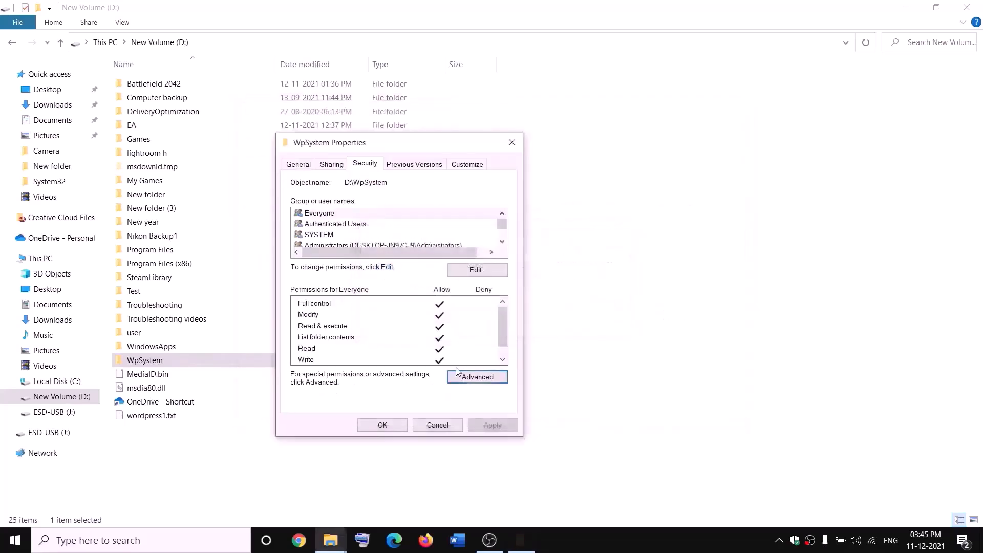
{"action": "left_click", "coordinate": [384, 425]}
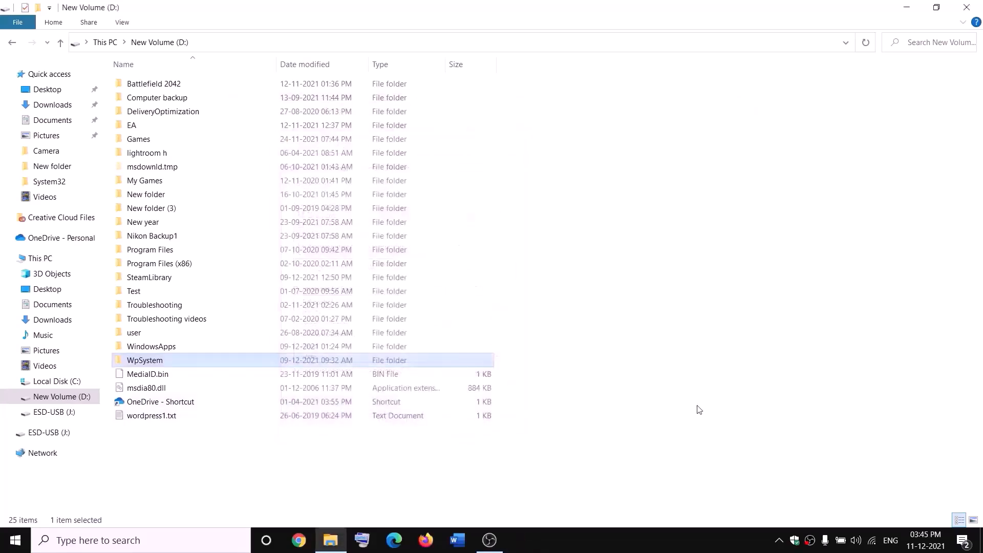
- Reopen the properties of the WpSystem folder and bring up its advanced security settings
{"action": "right_click", "coordinate": [147, 364]}
{"action": "left_click", "coordinate": [59, 516]}
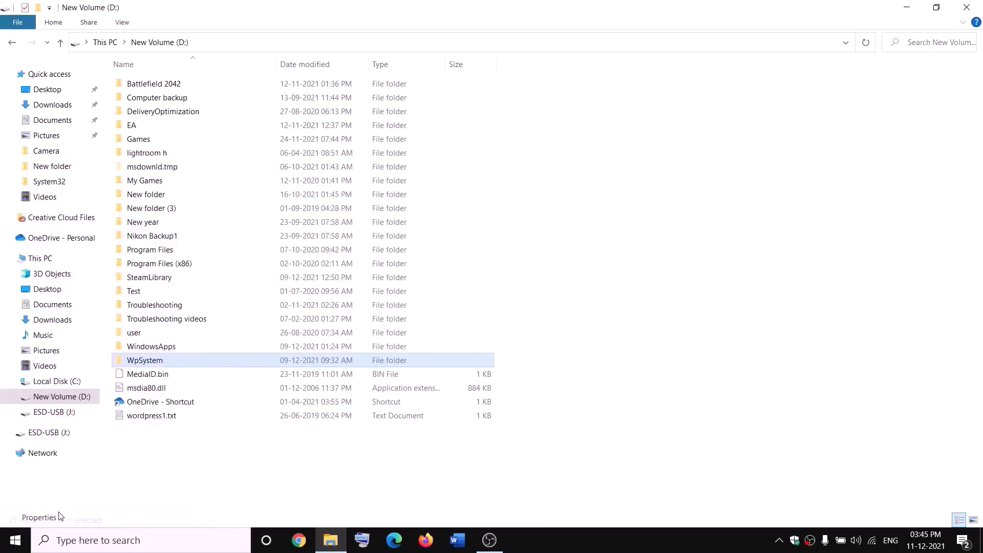
{"action": "left_click", "coordinate": [362, 187]}
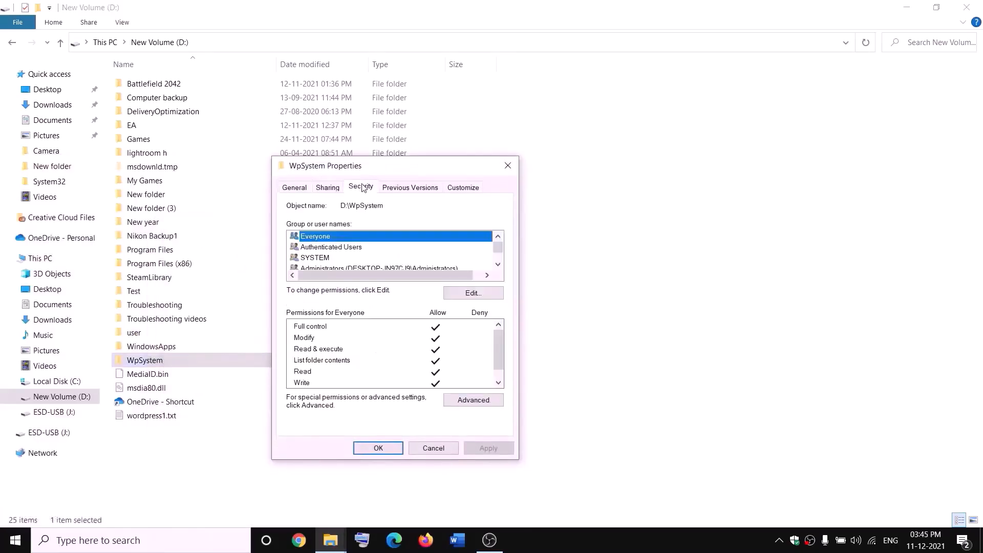
{"action": "left_click", "coordinate": [475, 401]}
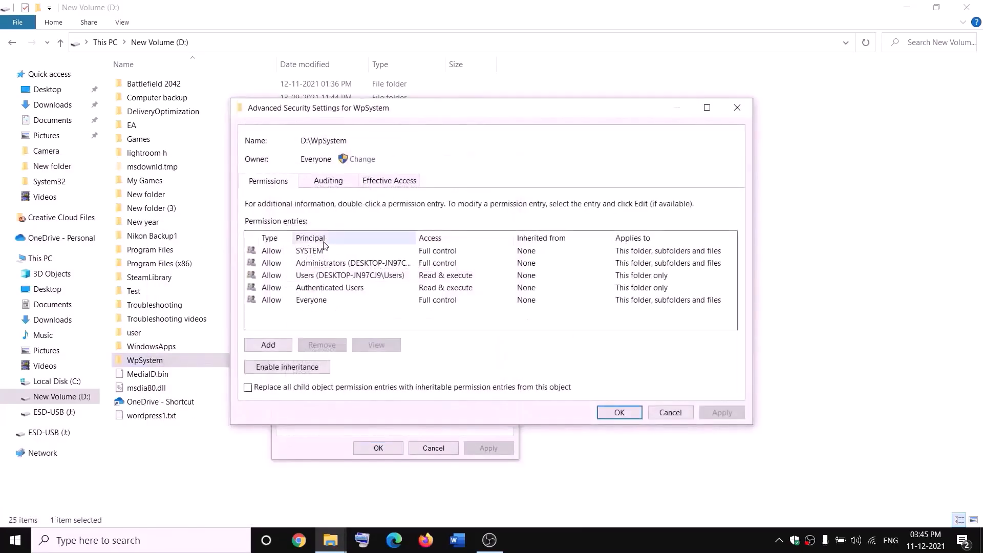
- Add a permission entry for WpSystem and choose "everyone" as its principal, checking the name before accepting it
{"action": "left_click", "coordinate": [269, 345]}
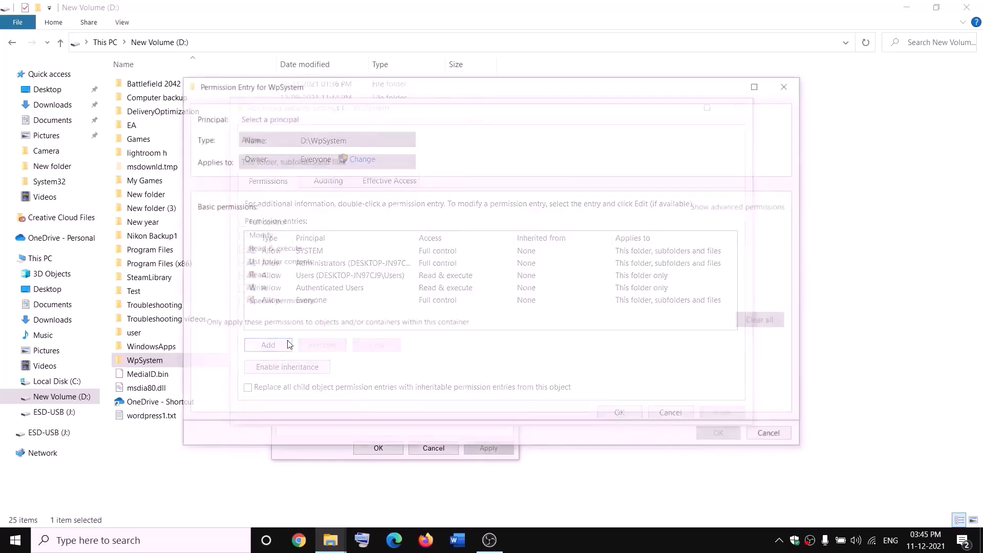
{"action": "left_click", "coordinate": [269, 119]}
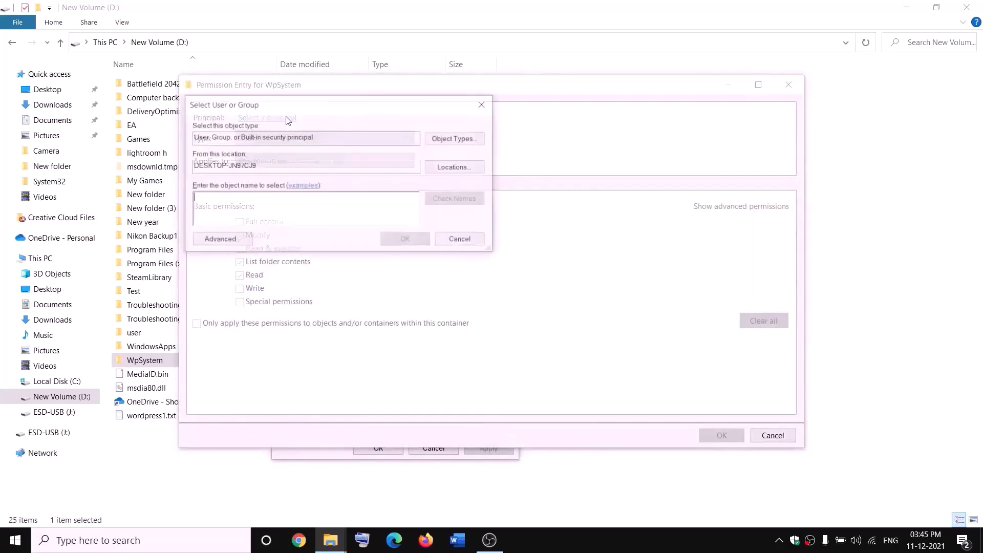
{"action": "type", "text": "everyone"}
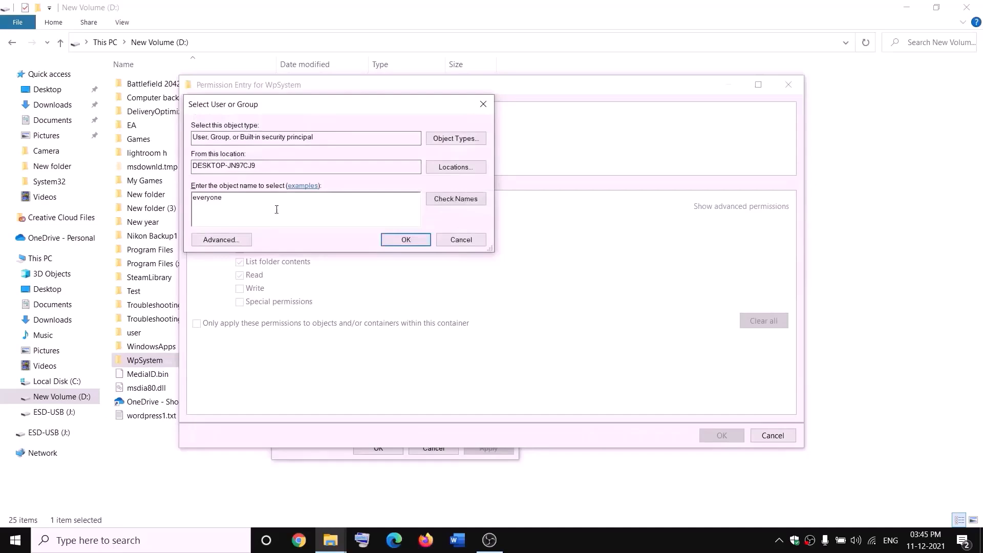
{"action": "left_click", "coordinate": [433, 199]}
{"action": "left_click", "coordinate": [409, 240]}
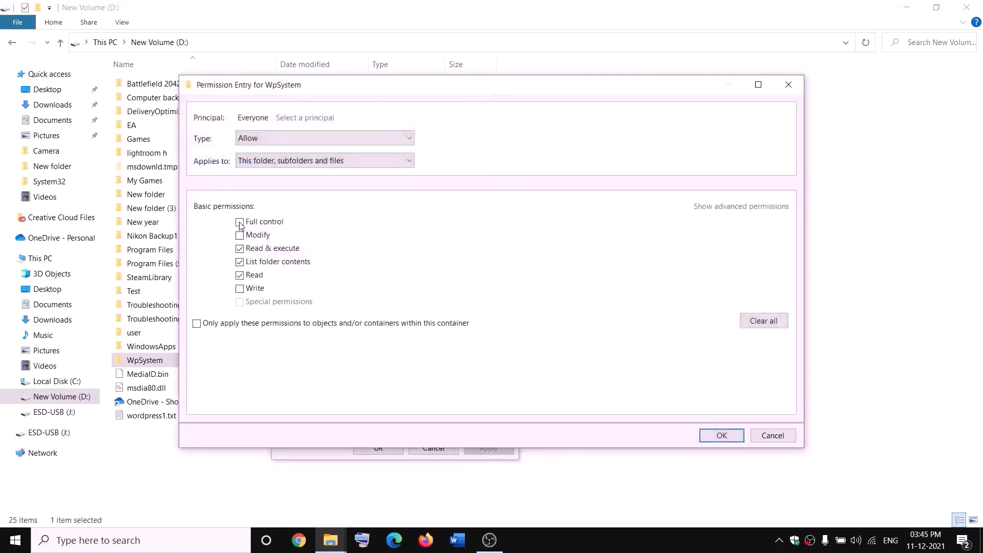
- Grant Everyone full control in the WpSystem permission entry, apply it, and close the folder's security settings and properties
{"action": "left_click", "coordinate": [240, 223]}
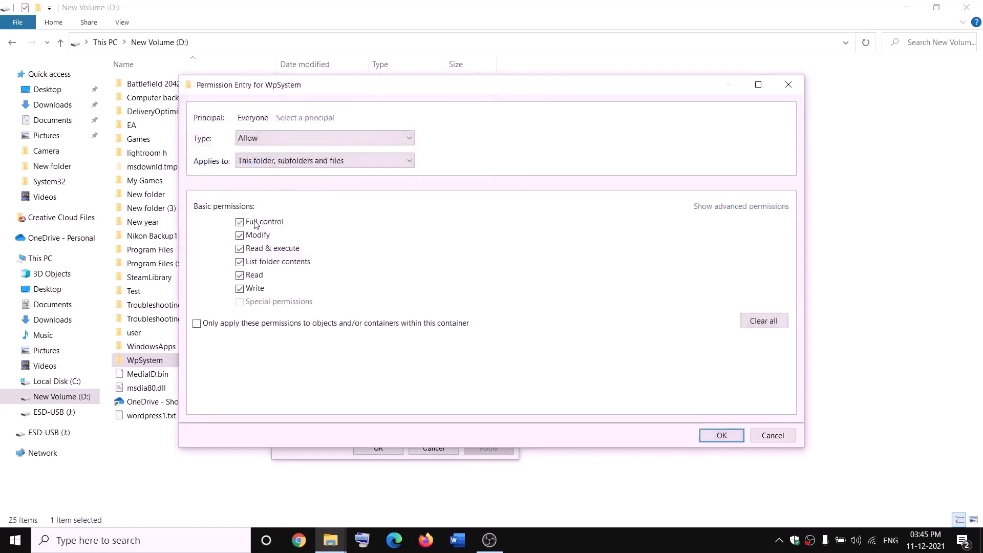
{"action": "left_click", "coordinate": [723, 436]}
{"action": "left_click", "coordinate": [721, 413]}
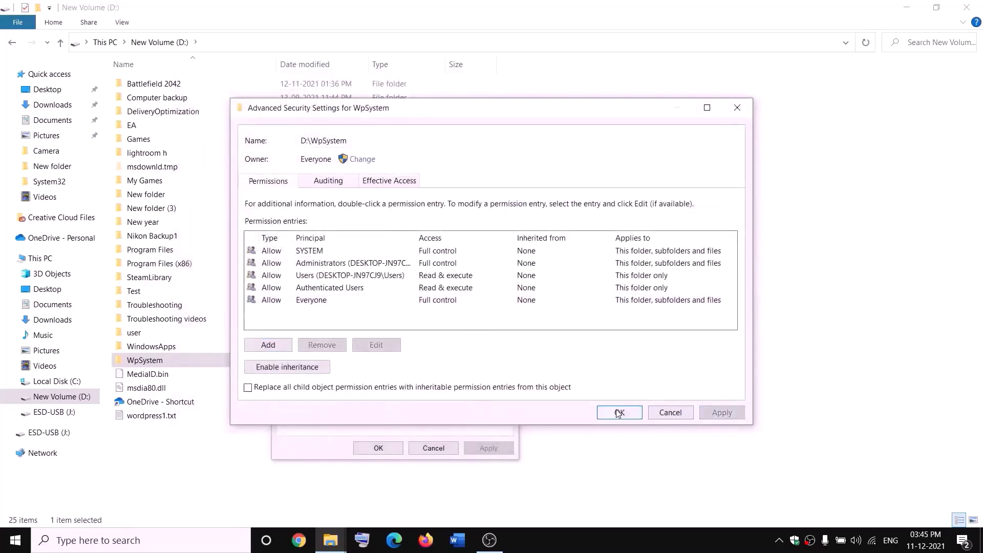
{"action": "left_click", "coordinate": [619, 413]}
{"action": "left_click", "coordinate": [392, 450]}
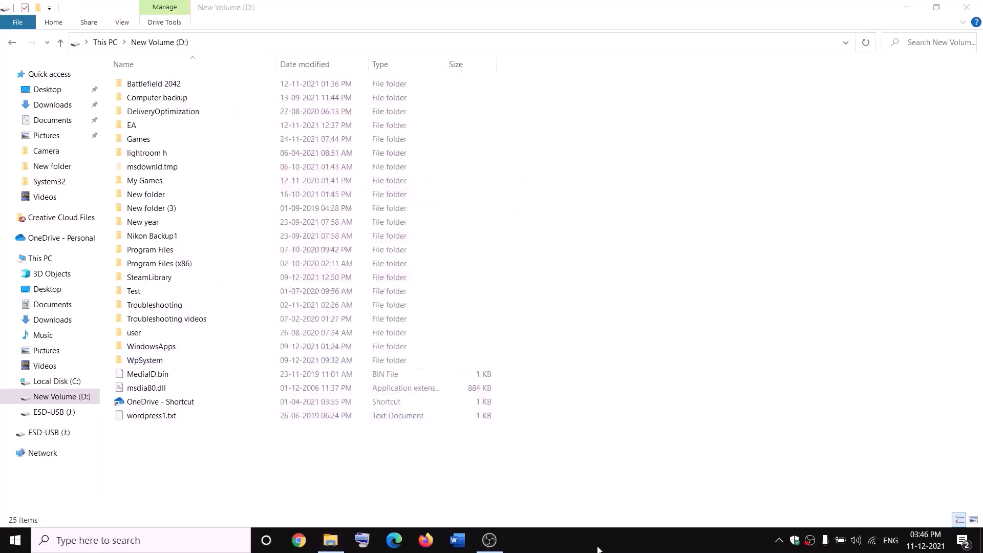
- Rename the WpSystem folder on the D: drive as WpSystem.old
{"action": "right_click", "coordinate": [145, 365]}
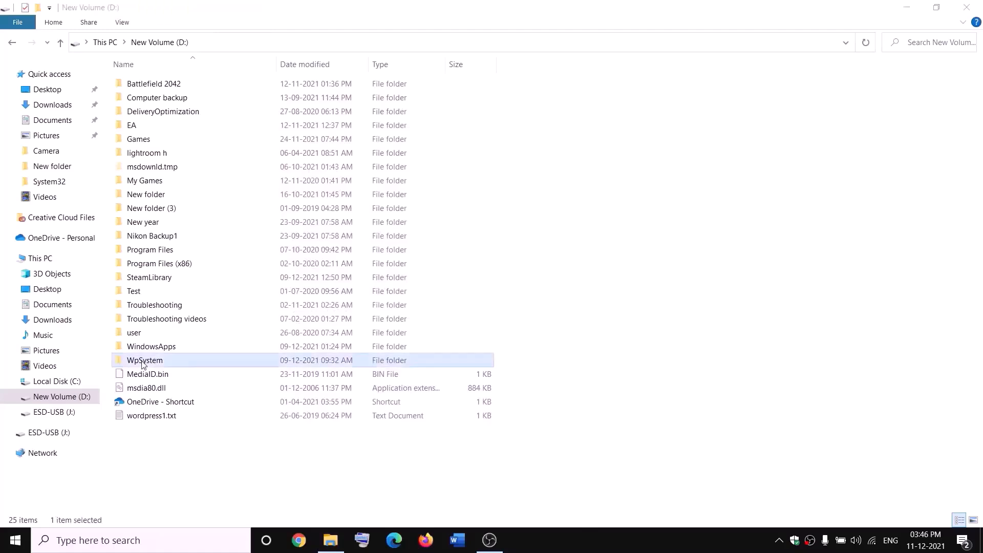
{"action": "left_click", "coordinate": [41, 504]}
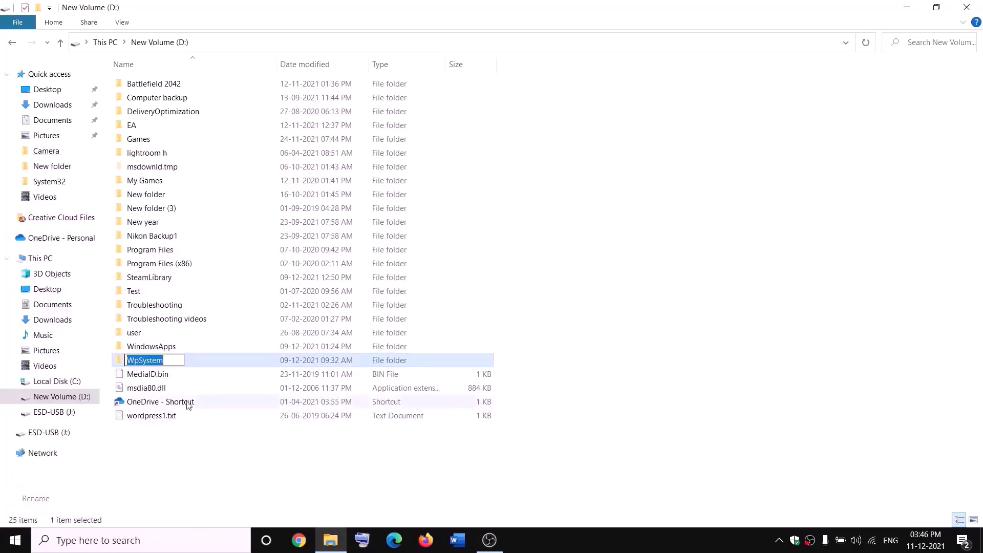
{"action": "key", "text": "End"}
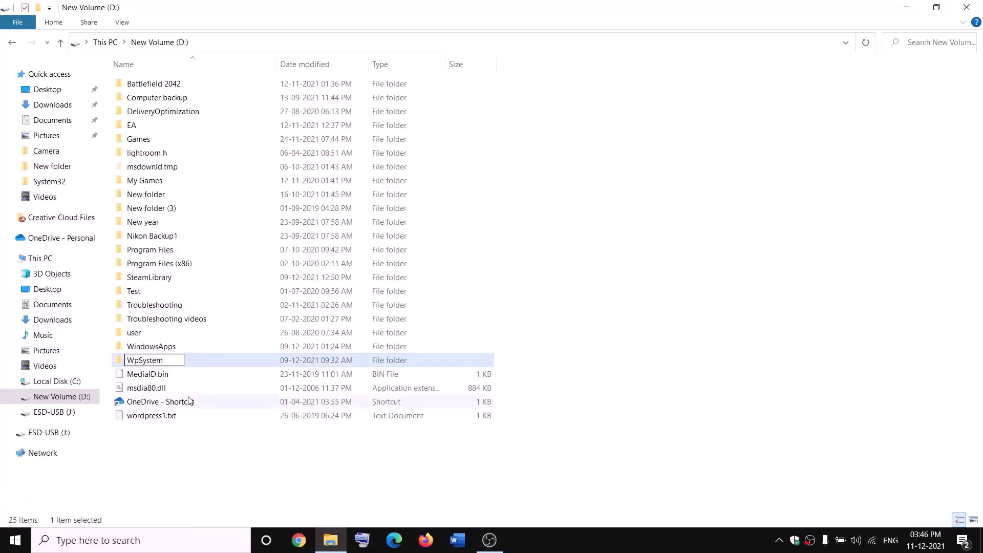
{"action": "type", "text": ".old"}
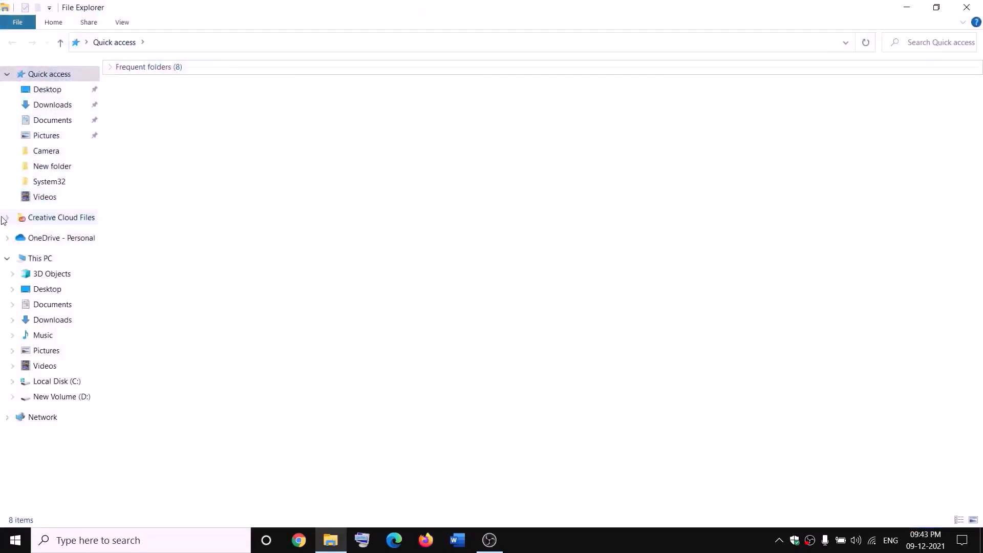
- Go to the D: drive and bring up the advanced security settings of the WindowsApps folder
{"action": "left_click", "coordinate": [23, 258]}
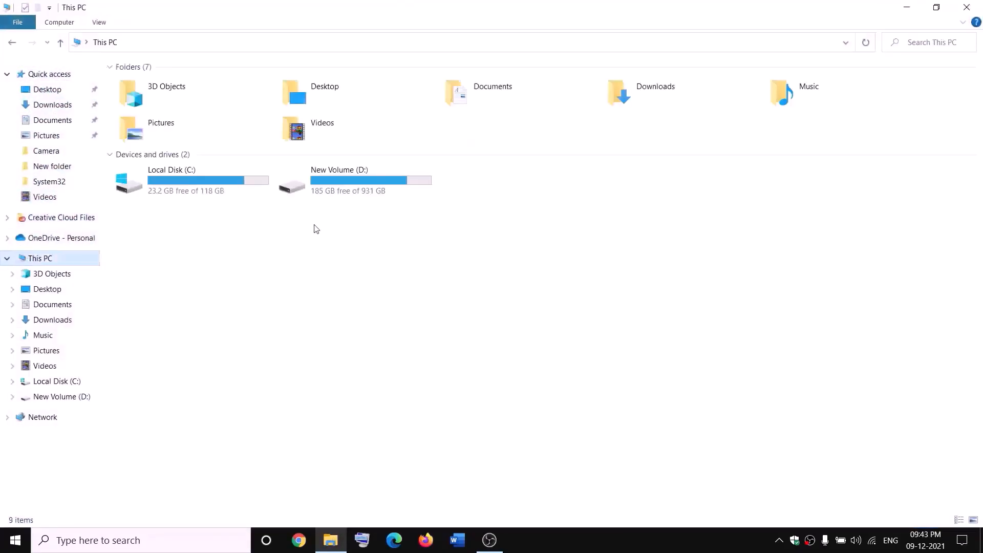
{"action": "double_click", "coordinate": [352, 185]}
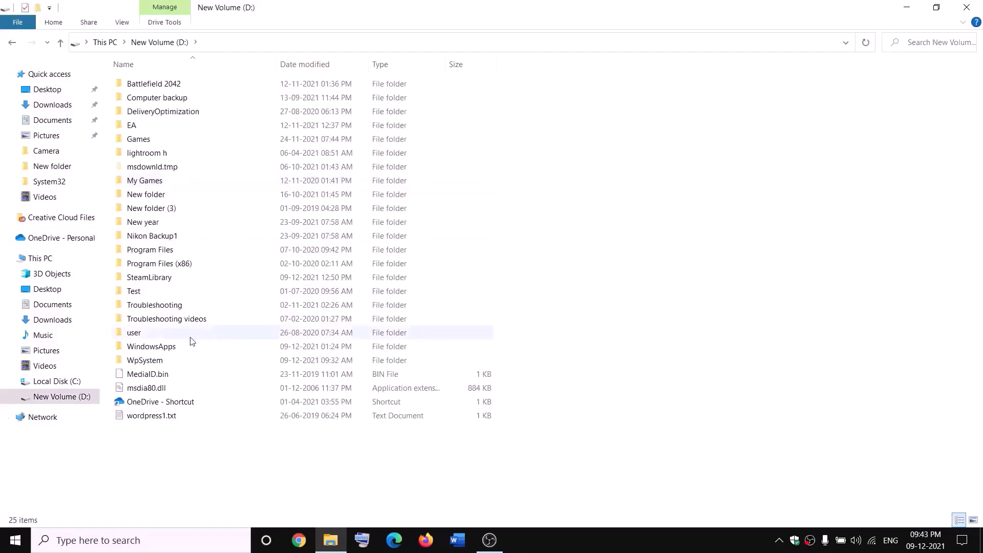
{"action": "left_click", "coordinate": [174, 347]}
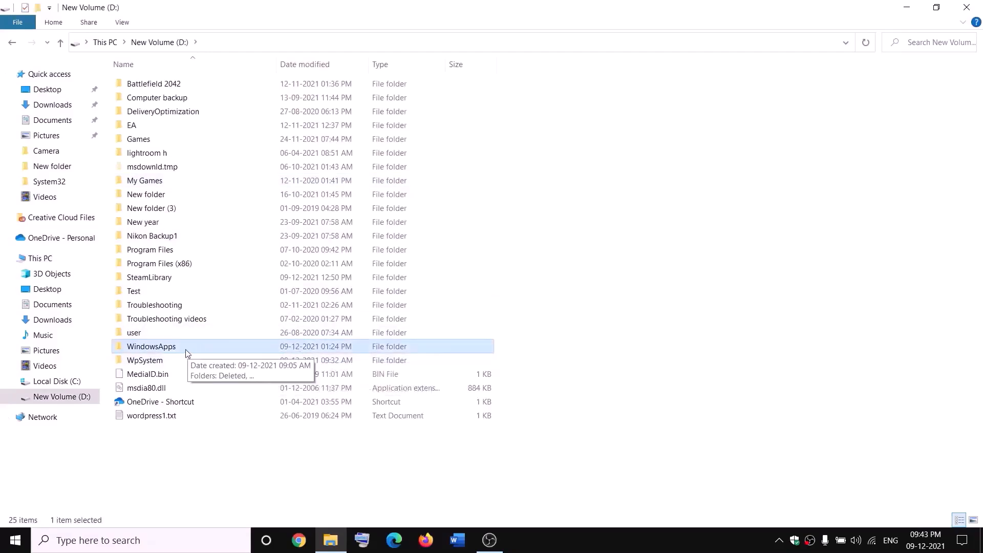
{"action": "right_click", "coordinate": [185, 349]}
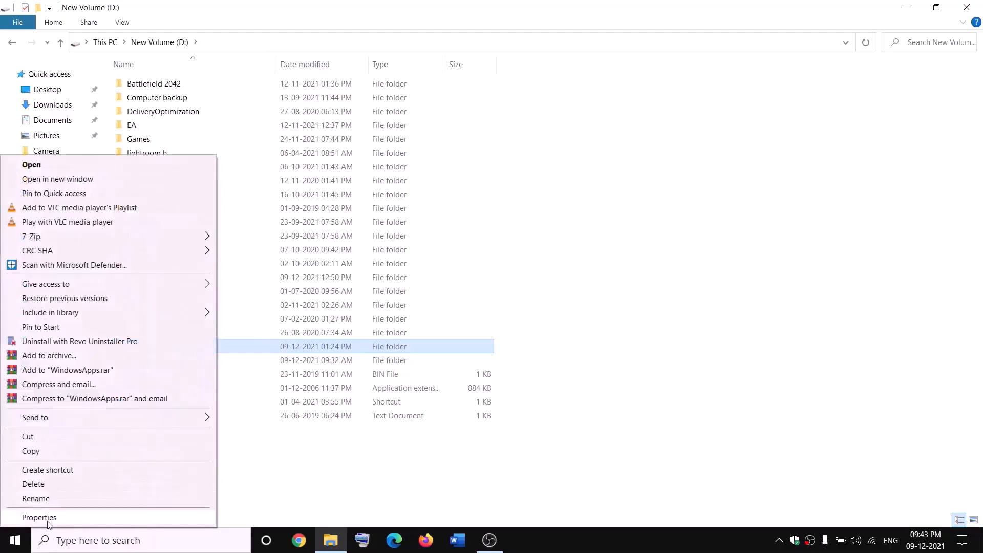
{"action": "left_click", "coordinate": [39, 518]}
{"action": "left_click", "coordinate": [280, 249]}
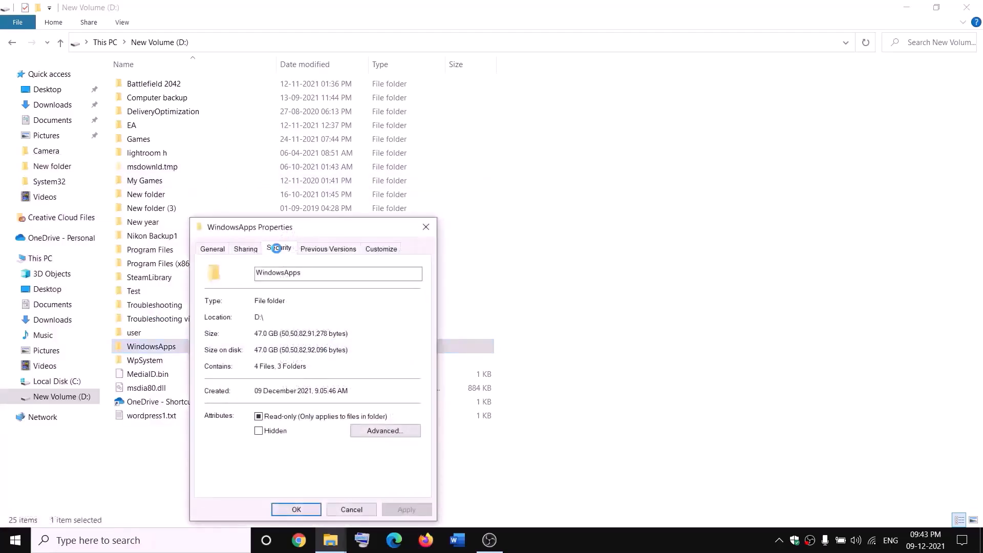
{"action": "left_click", "coordinate": [384, 460]}
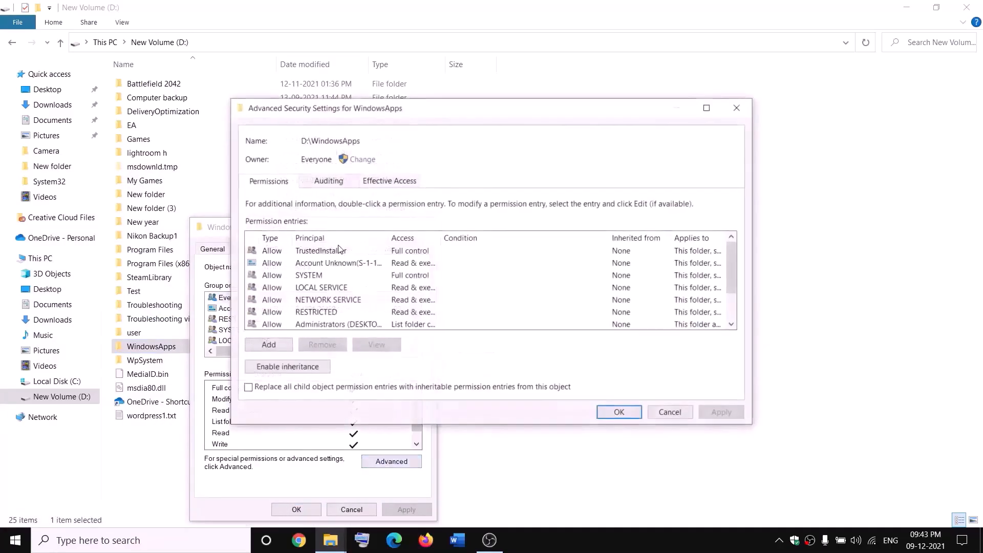
- Set the owner of the WindowsApps folder to "everyone", checking the name before accepting it
{"action": "left_click", "coordinate": [360, 160]}
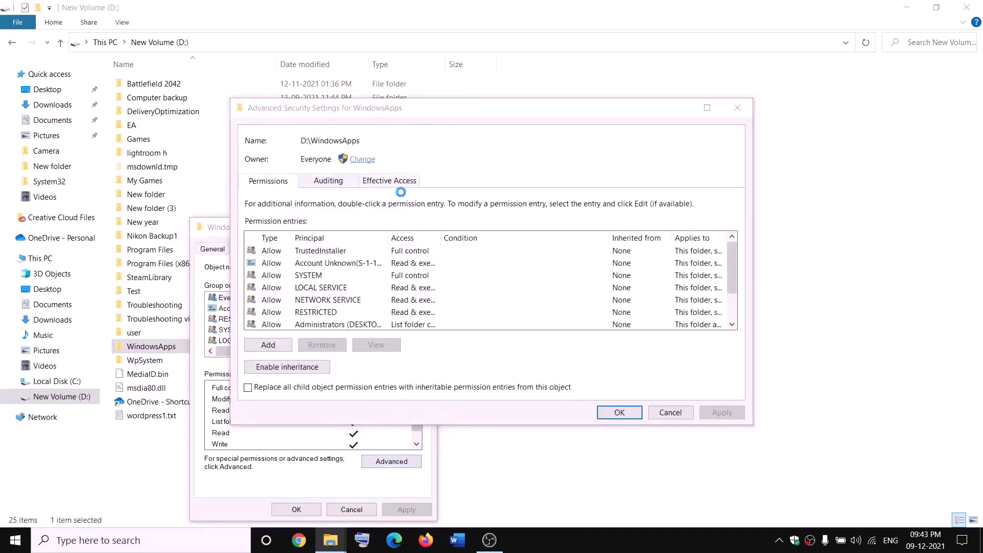
{"action": "type", "text": "everyone"}
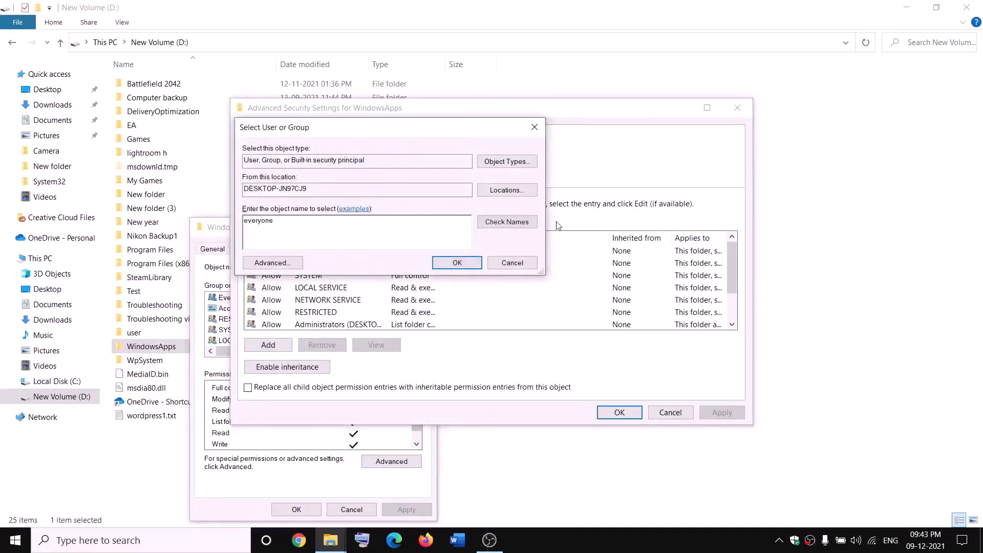
{"action": "left_click", "coordinate": [518, 226]}
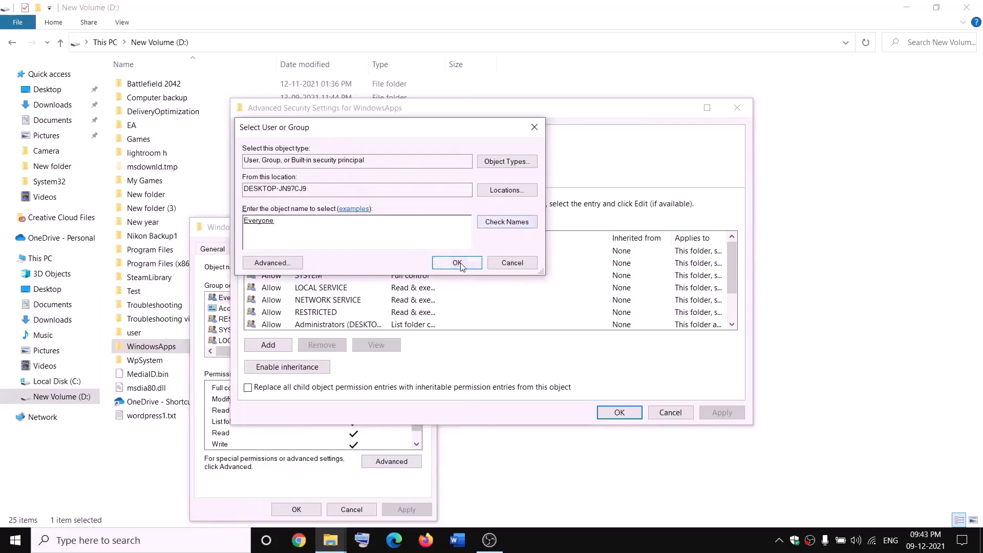
{"action": "left_click", "coordinate": [457, 262]}
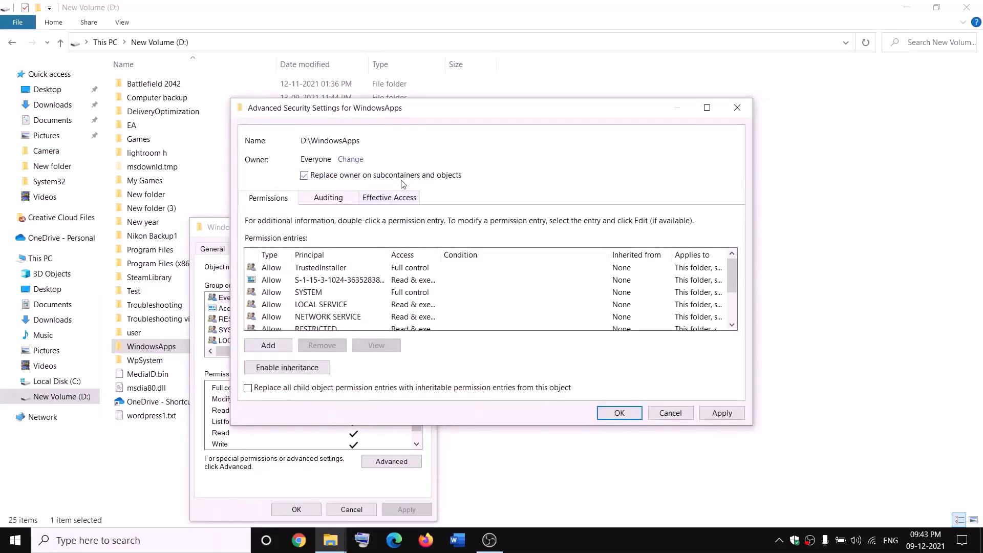
- Apply the WindowsApps ownership change with "Replace owner on subcontainers and objects" enabled, and close the folder's properties
{"action": "left_click", "coordinate": [724, 414]}
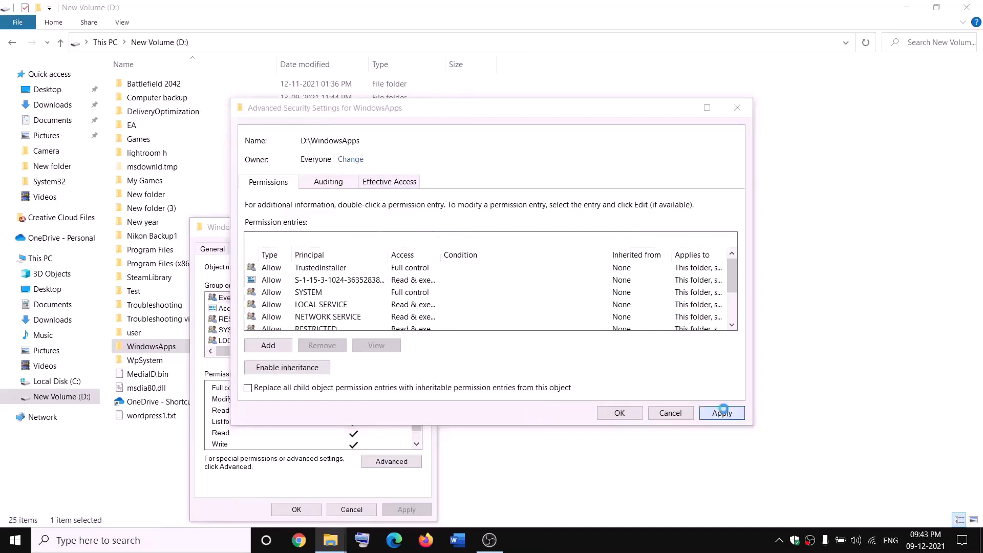
{"action": "left_click", "coordinate": [599, 323]}
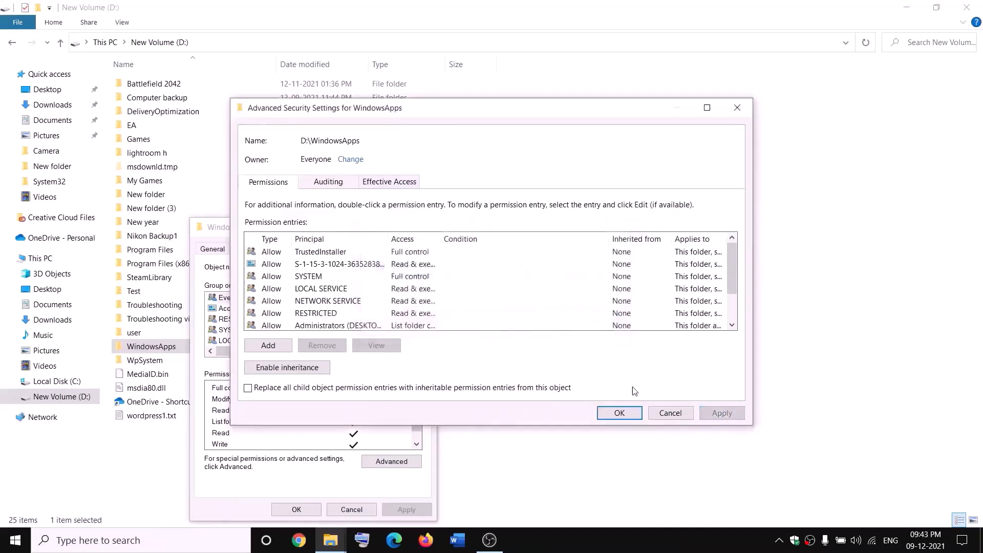
{"action": "left_click", "coordinate": [620, 414]}
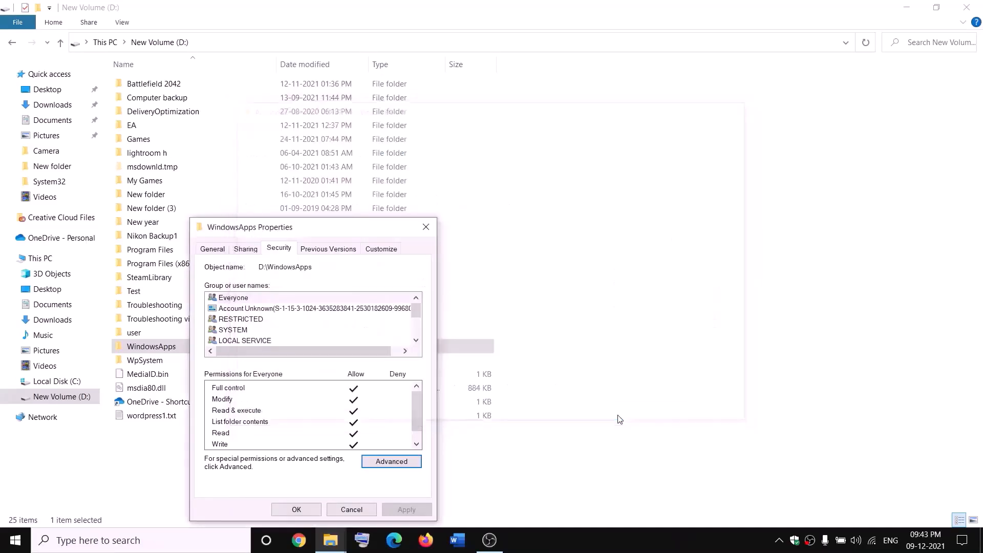
{"action": "left_click", "coordinate": [305, 511]}
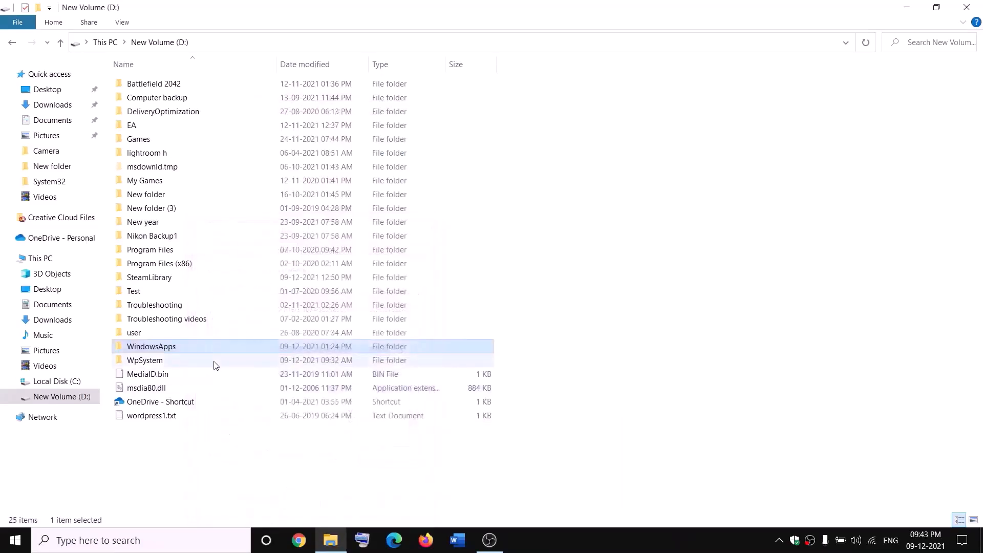
- Reopen the WindowsApps folder's properties and bring up its advanced security settings
{"action": "right_click", "coordinate": [187, 351]}
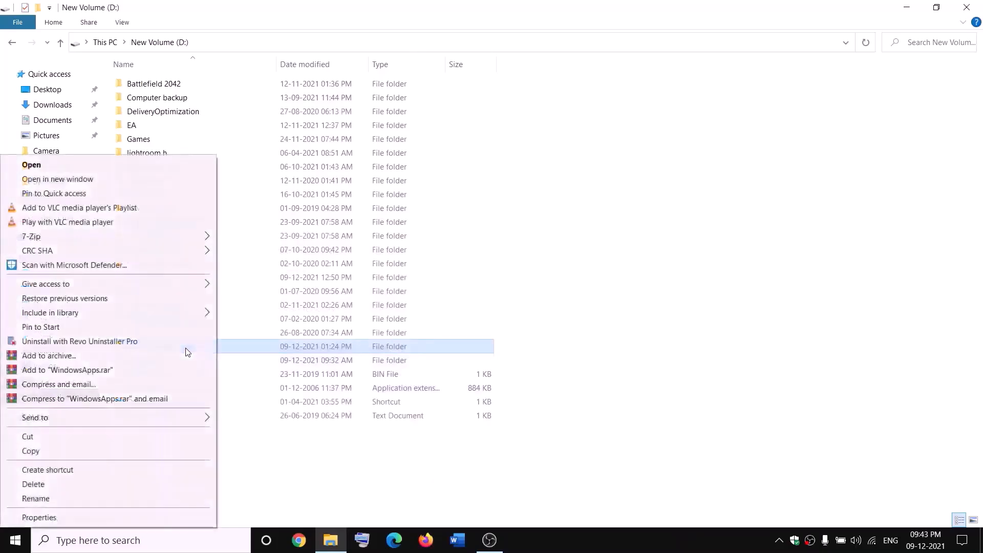
{"action": "left_click", "coordinate": [37, 518]}
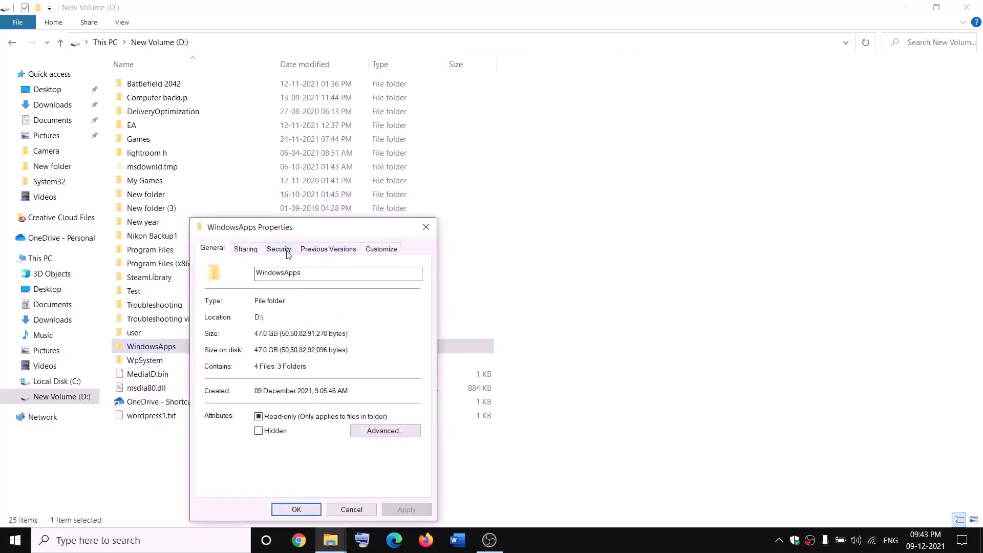
{"action": "left_click", "coordinate": [287, 253]}
{"action": "left_click", "coordinate": [397, 462]}
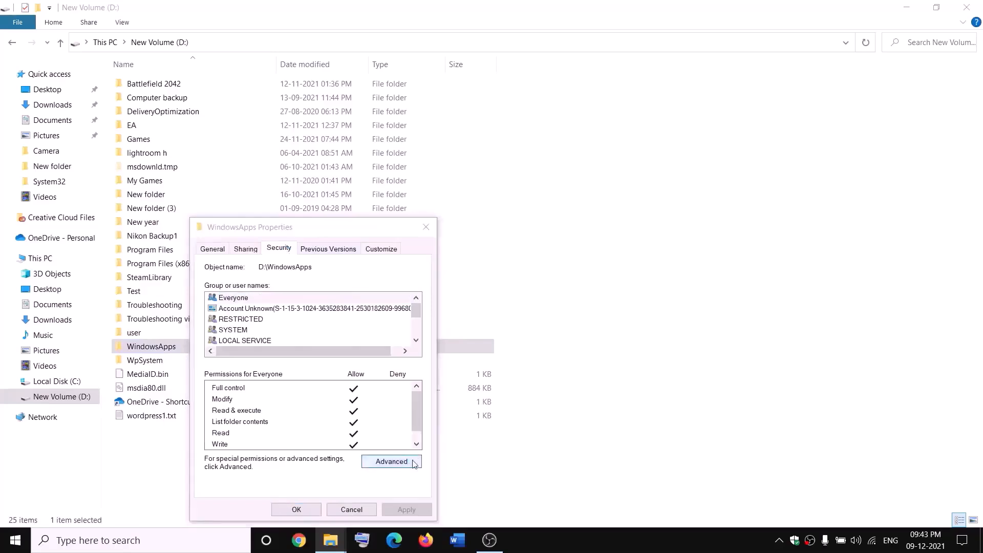
- Add a permission entry for WindowsApps and choose "everyone" as its principal, checking the name before accepting it
{"action": "left_click", "coordinate": [272, 347]}
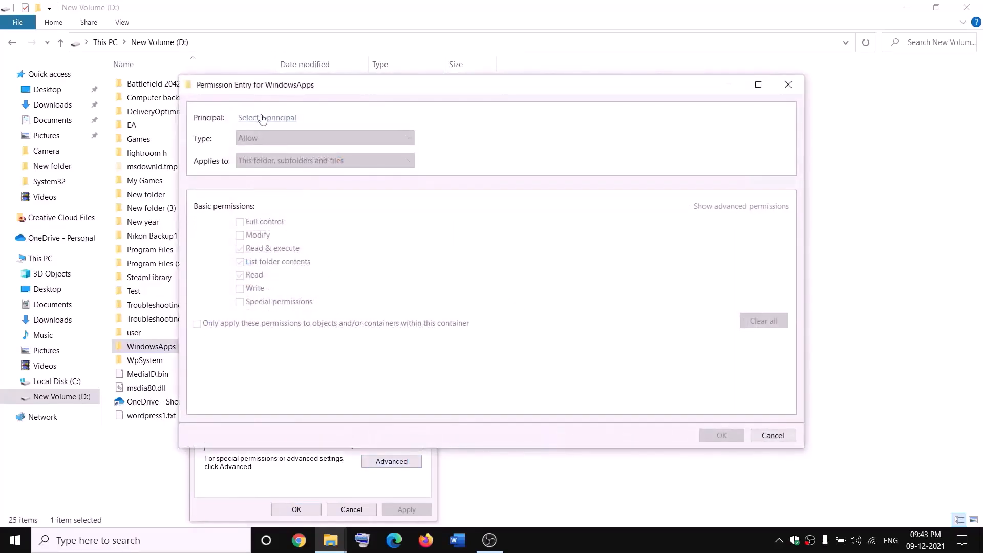
{"action": "left_click", "coordinate": [262, 119]}
{"action": "type", "text": "ever"}
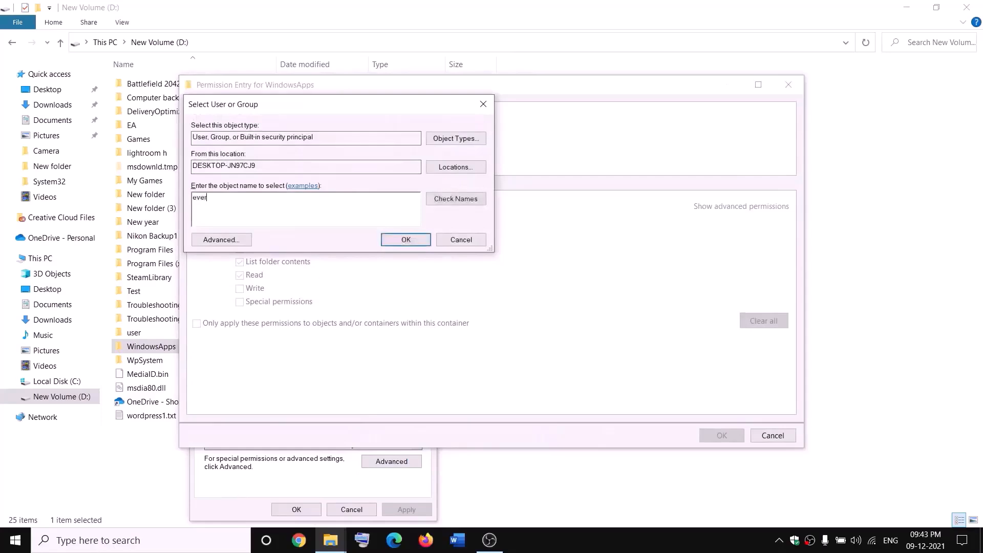
{"action": "type", "text": "one"}
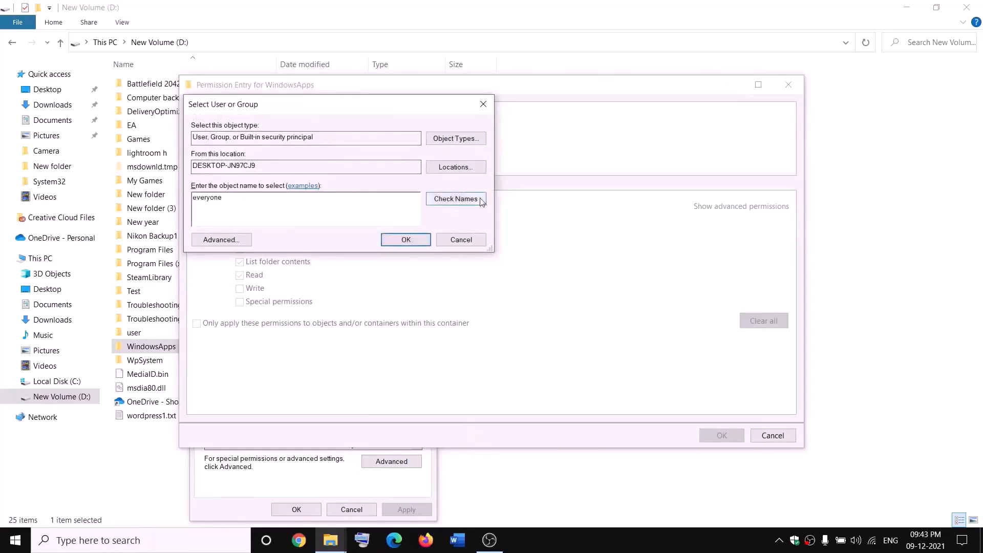
{"action": "left_click", "coordinate": [464, 199]}
{"action": "left_click", "coordinate": [407, 240]}
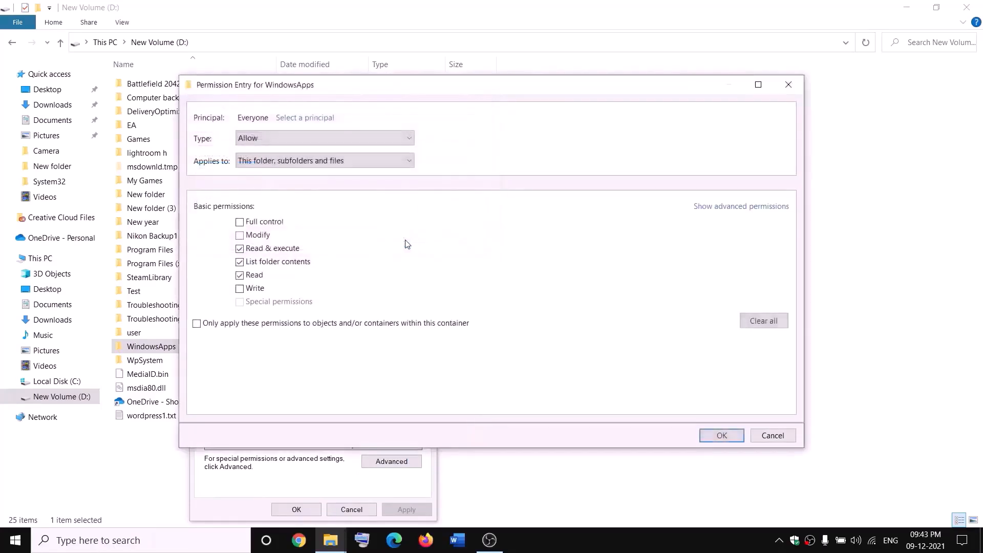
- Give Everyone full control in the WindowsApps permission entry, apply the change and close the folder's properties
{"action": "left_click", "coordinate": [723, 435]}
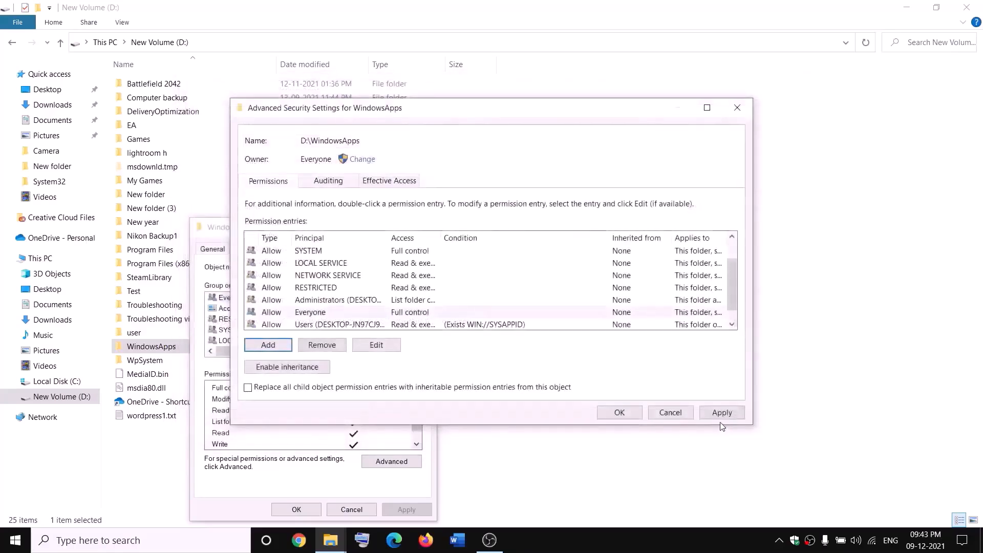
{"action": "left_click", "coordinate": [721, 415]}
{"action": "left_click", "coordinate": [618, 414]}
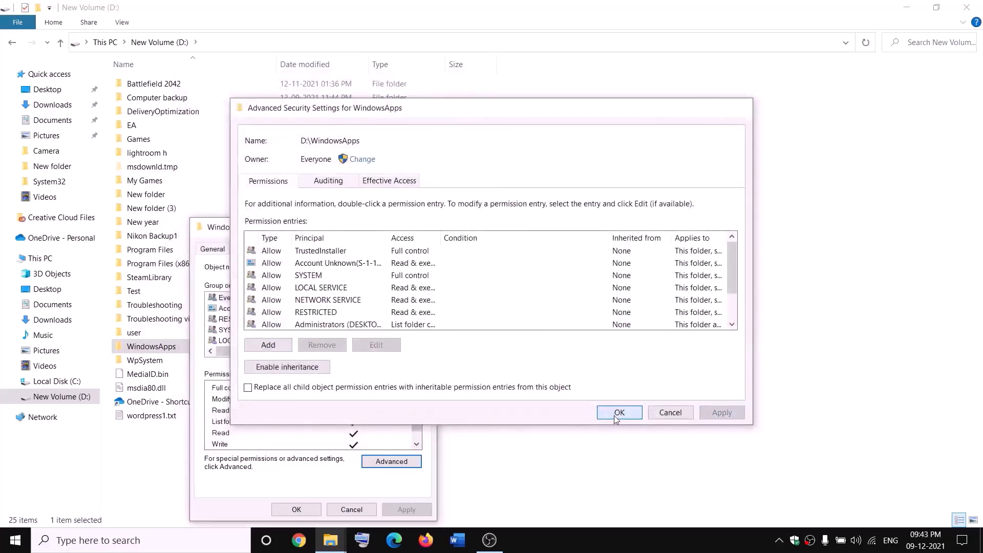
{"action": "left_click", "coordinate": [316, 510]}
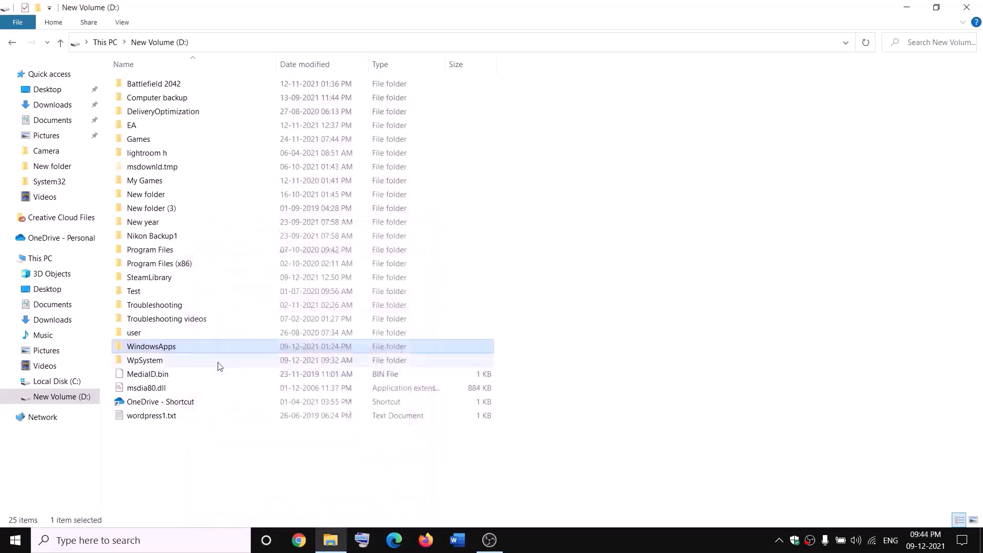
- Rename the WindowsApps folder on the D: drive to WindowsApps.old
{"action": "right_click", "coordinate": [186, 352]}
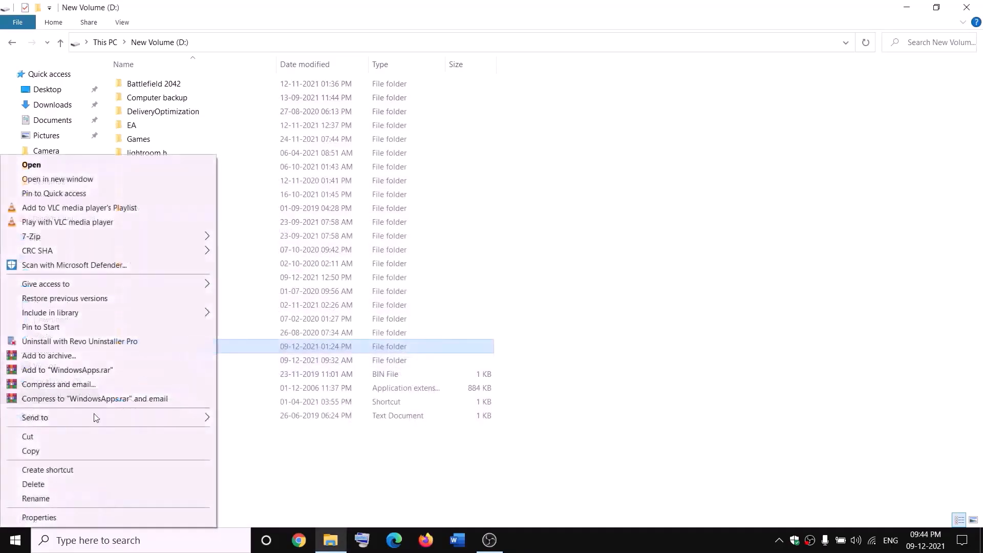
{"action": "left_click", "coordinate": [31, 499]}
{"action": "left_click", "coordinate": [183, 344]}
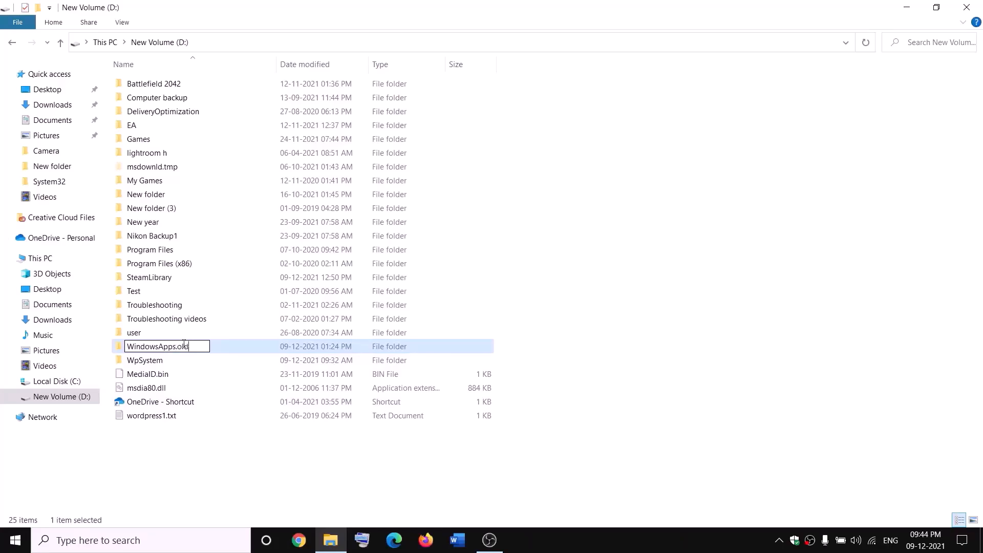
{"action": "left_click", "coordinate": [224, 446]}
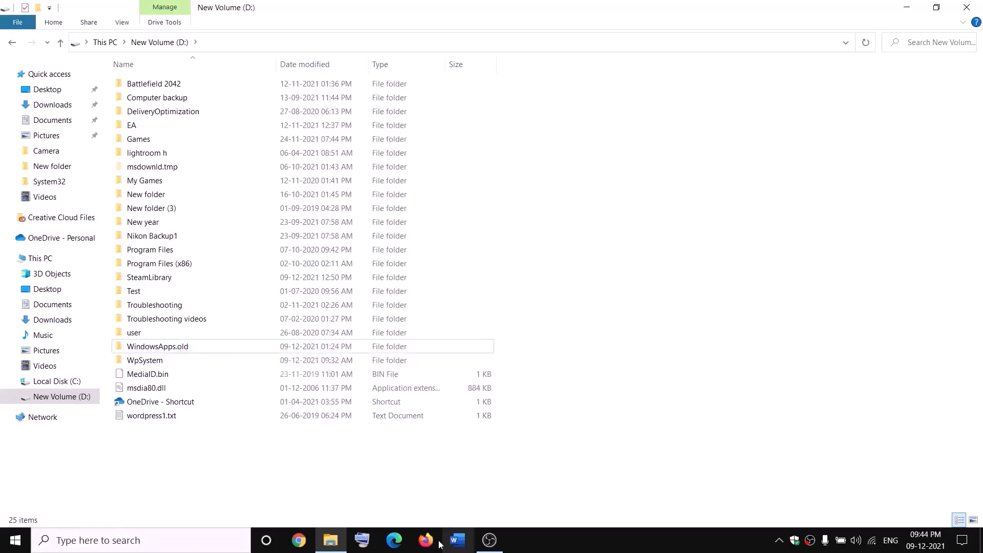
- End the Gaming Services background process in Task Manager and close Task Manager
{"action": "right_click", "coordinate": [15, 540]}
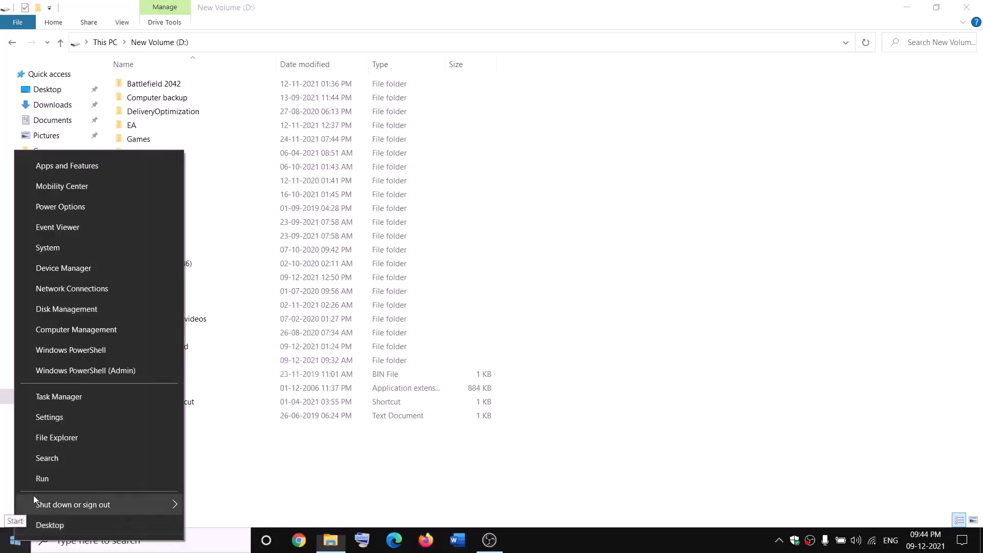
{"action": "left_click", "coordinate": [53, 402]}
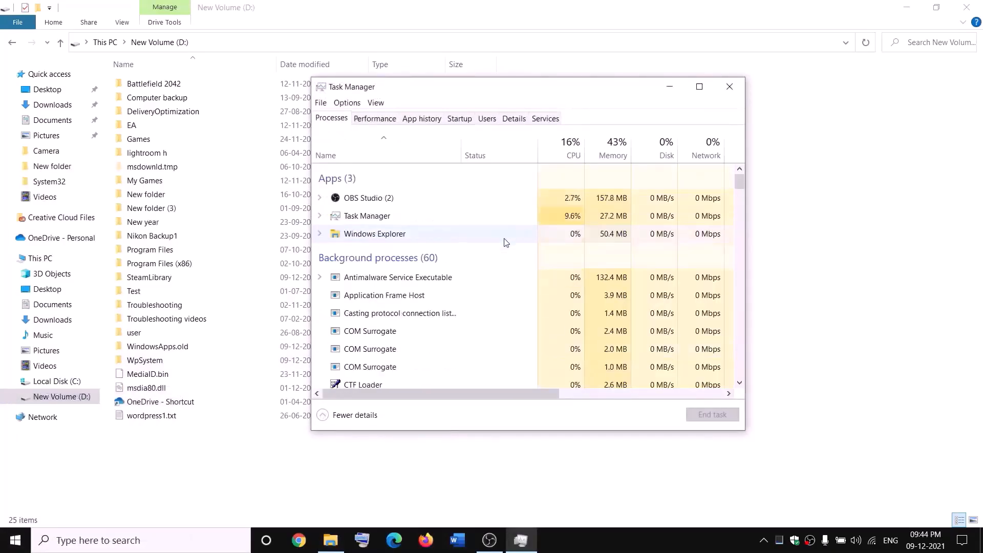
{"action": "scroll", "coordinate": [446, 290], "scroll_direction": "down", "scroll_amount": 3}
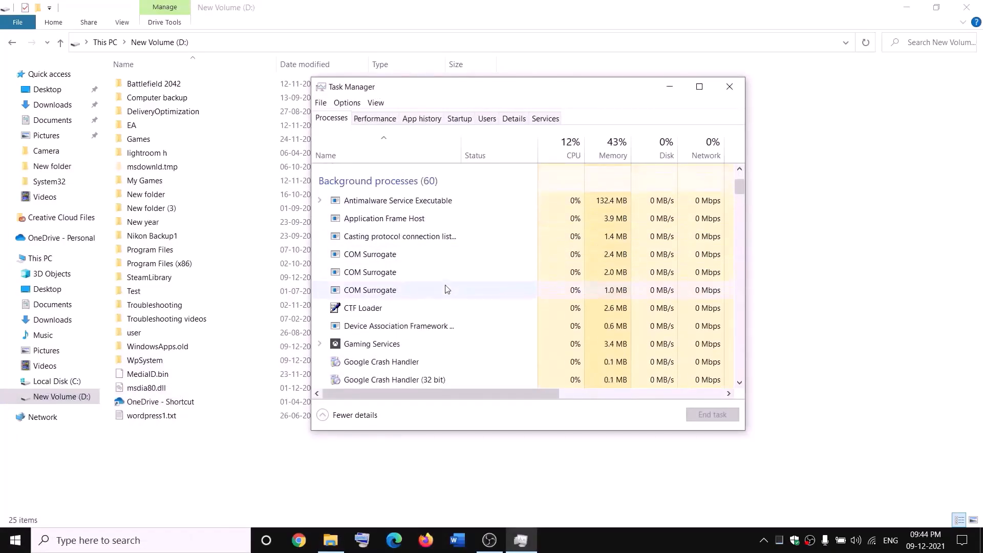
{"action": "right_click", "coordinate": [357, 348]}
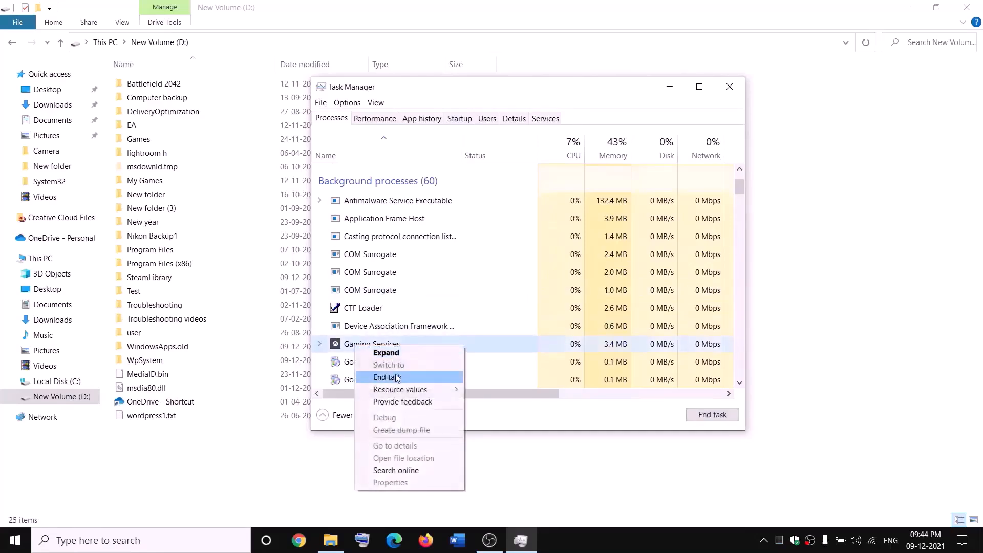
{"action": "left_click", "coordinate": [394, 379]}
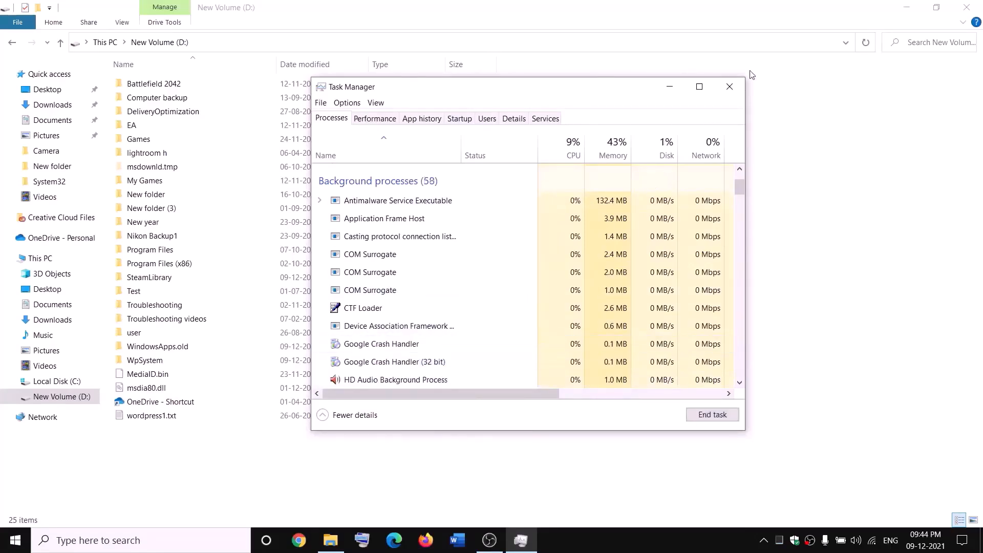
{"action": "left_click", "coordinate": [739, 90]}
- Open the Services console and start the Gaming Services entry that logs on as Local Service
{"action": "left_click", "coordinate": [217, 541]}
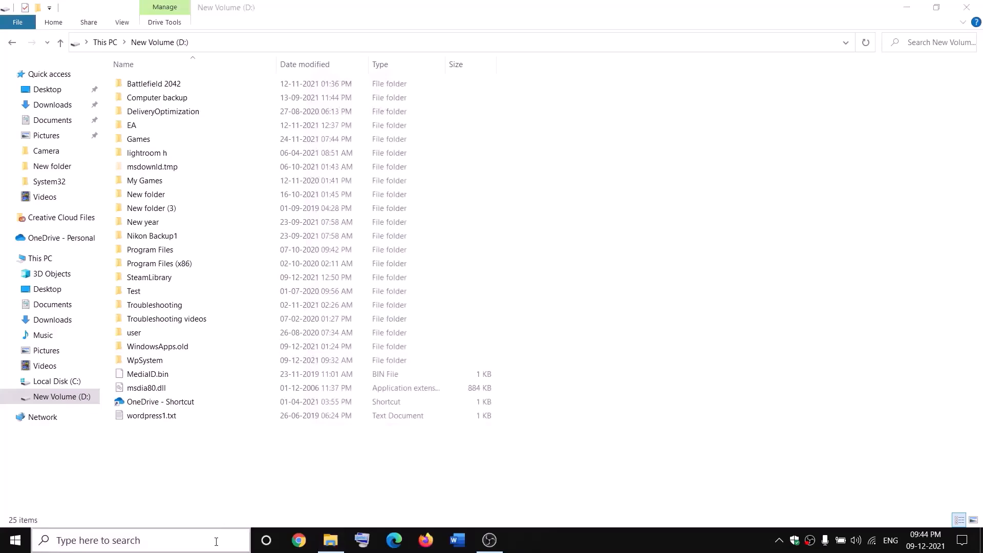
{"action": "type", "text": "servi"}
{"action": "key", "text": "Return"}
{"action": "key", "text": "g"}
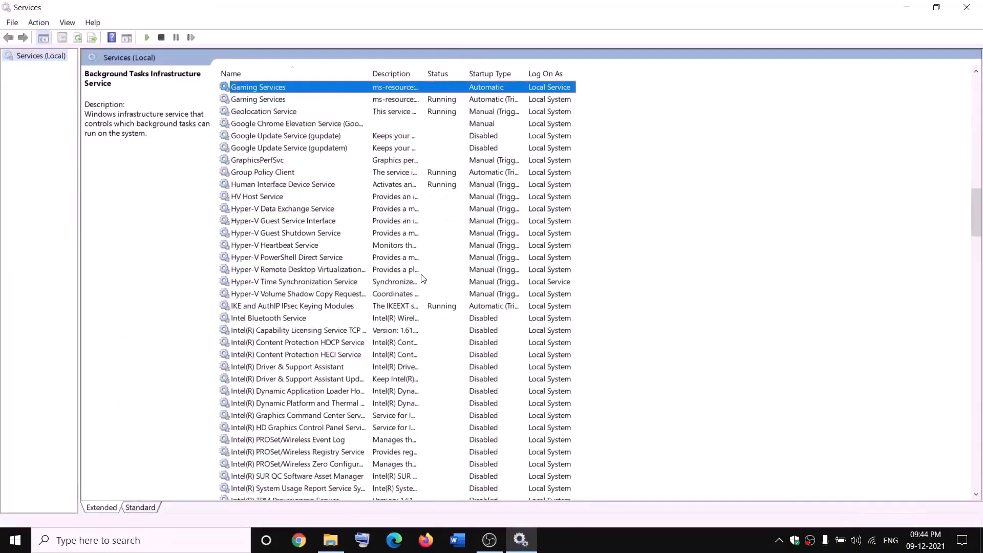
{"action": "left_click", "coordinate": [436, 139]}
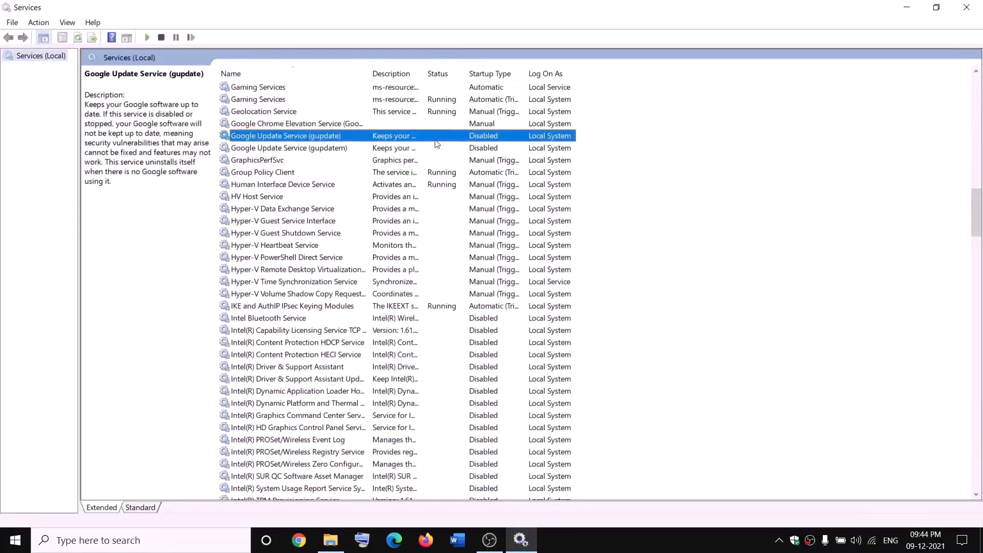
{"action": "left_click", "coordinate": [408, 89]}
{"action": "right_click", "coordinate": [407, 88]}
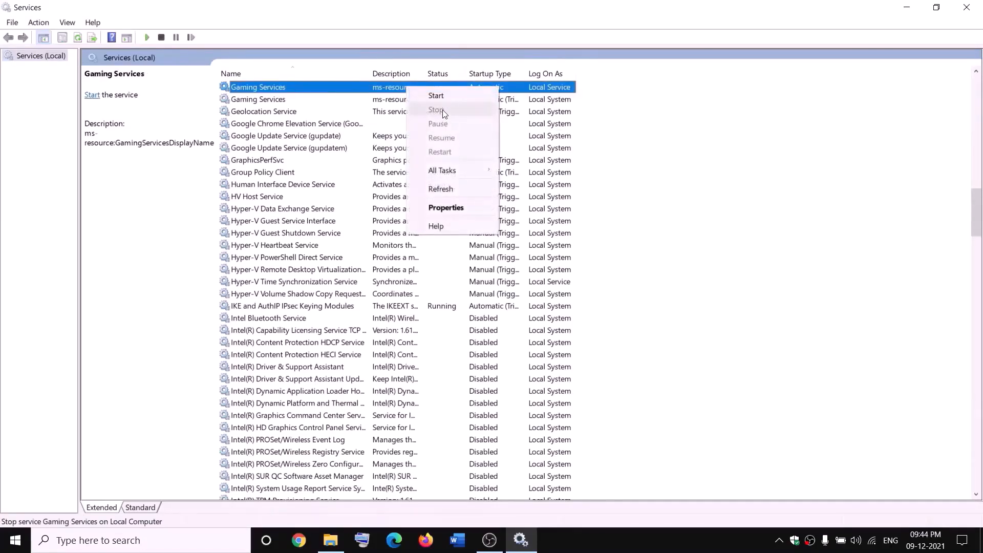
{"action": "left_click", "coordinate": [439, 97]}
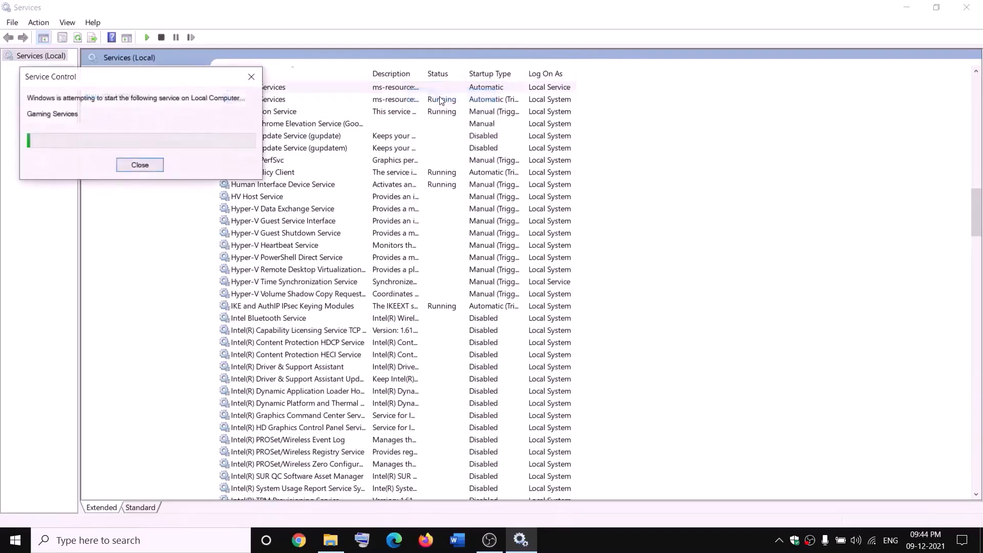
- Stop both Gaming Services entries, the Local Service one and the Local System one
{"action": "right_click", "coordinate": [400, 89]}
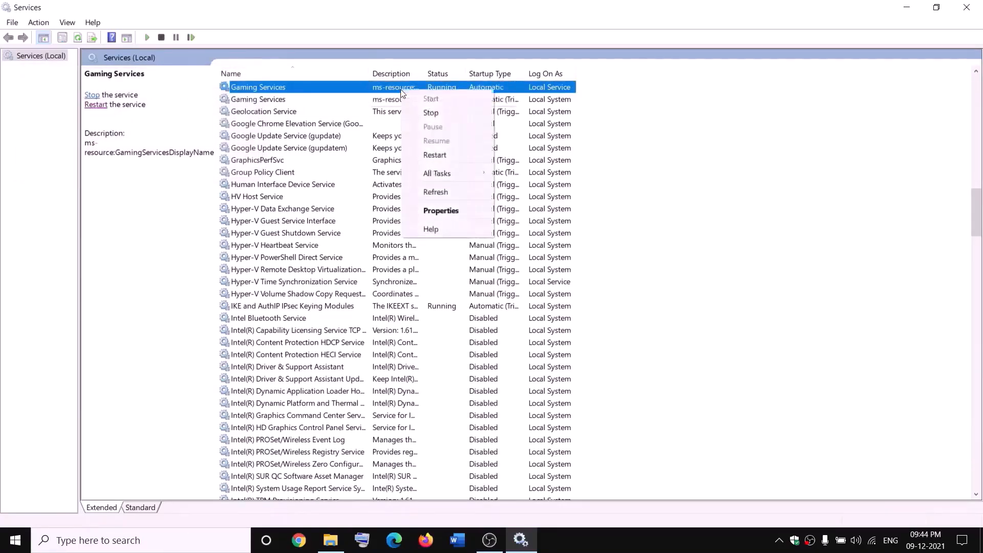
{"action": "left_click", "coordinate": [431, 112]}
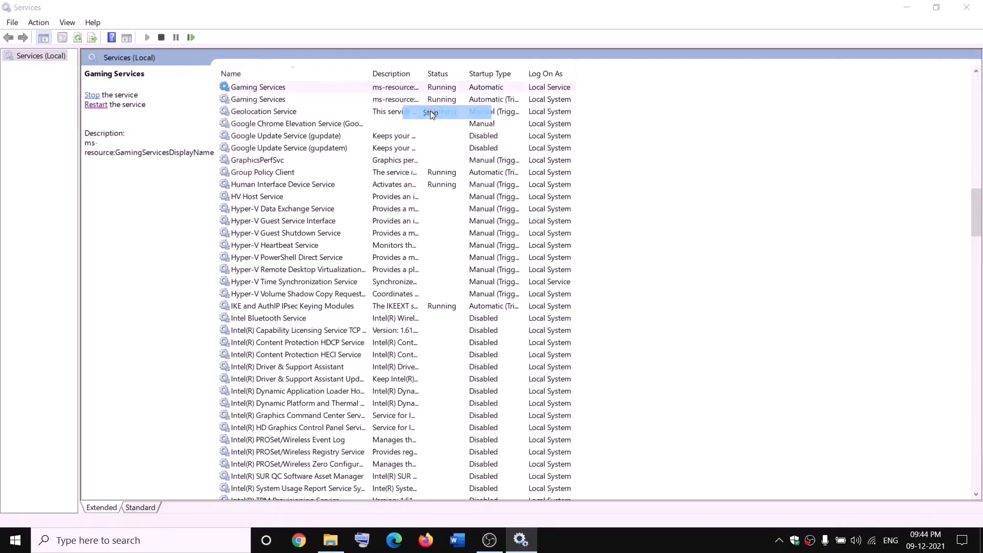
{"action": "right_click", "coordinate": [401, 102]}
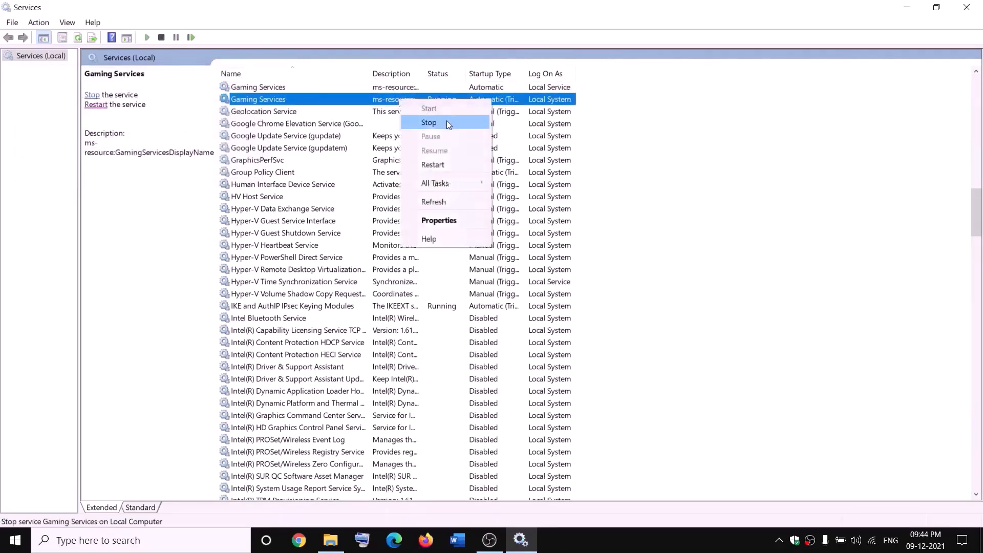
{"action": "left_click", "coordinate": [446, 122]}
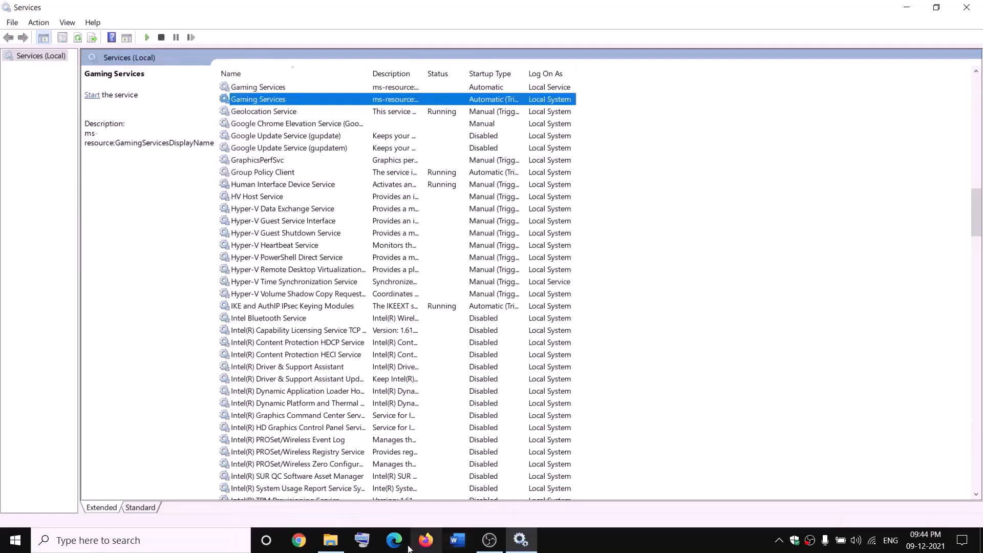
- Check the D: drive in File Explorer, return to the Services console and start both Gaming Services entries
{"action": "left_click", "coordinate": [331, 540]}
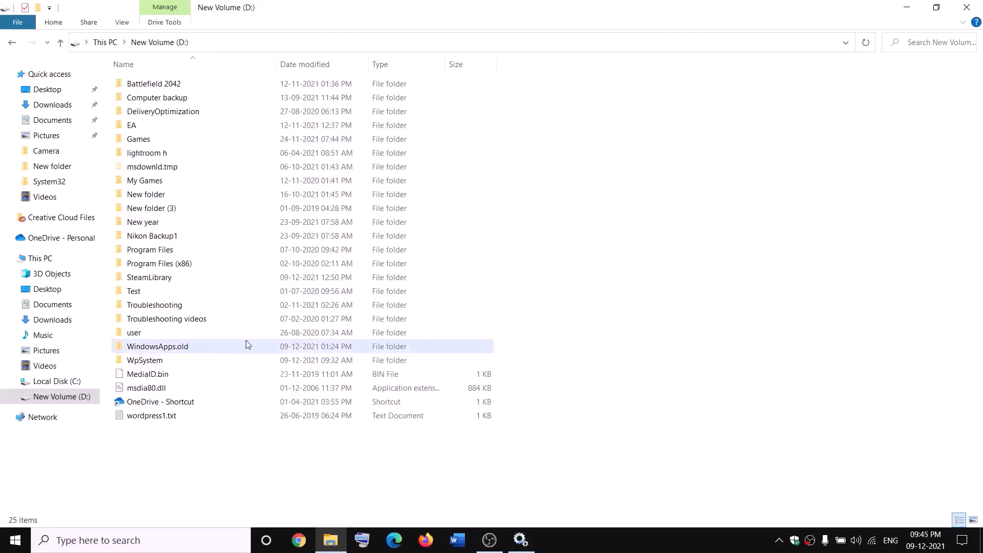
{"action": "key", "text": "alt+Tab"}
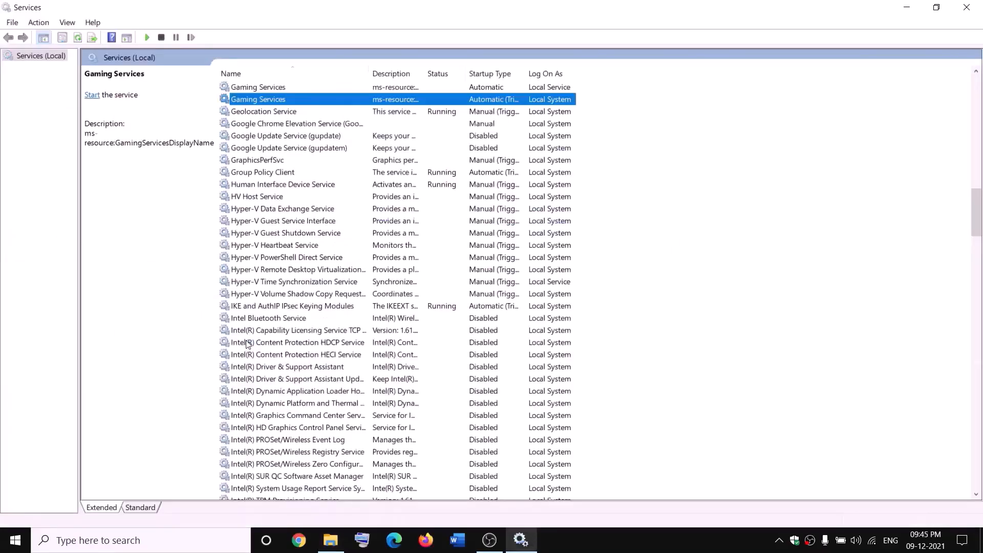
{"action": "left_click", "coordinate": [360, 89]}
{"action": "right_click", "coordinate": [363, 88]}
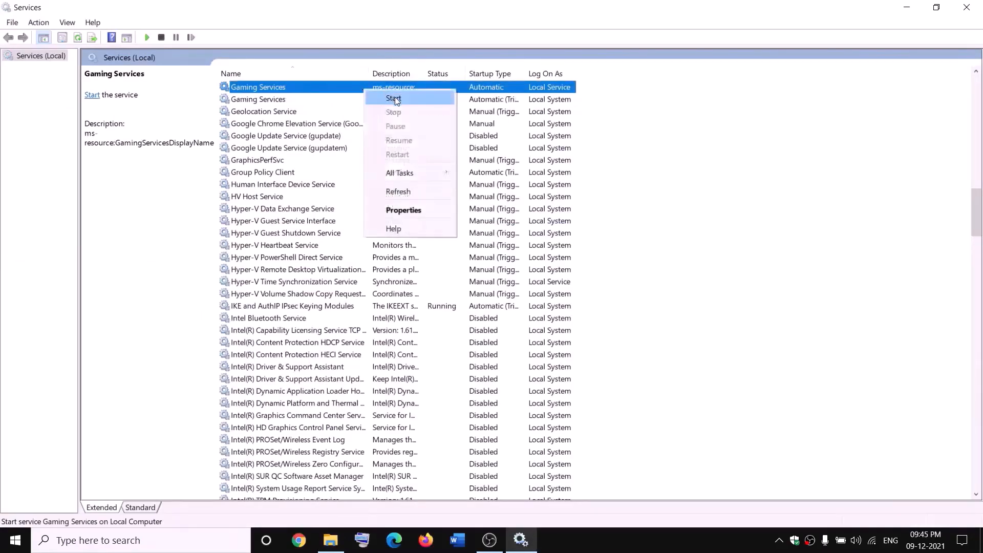
{"action": "left_click", "coordinate": [384, 99]}
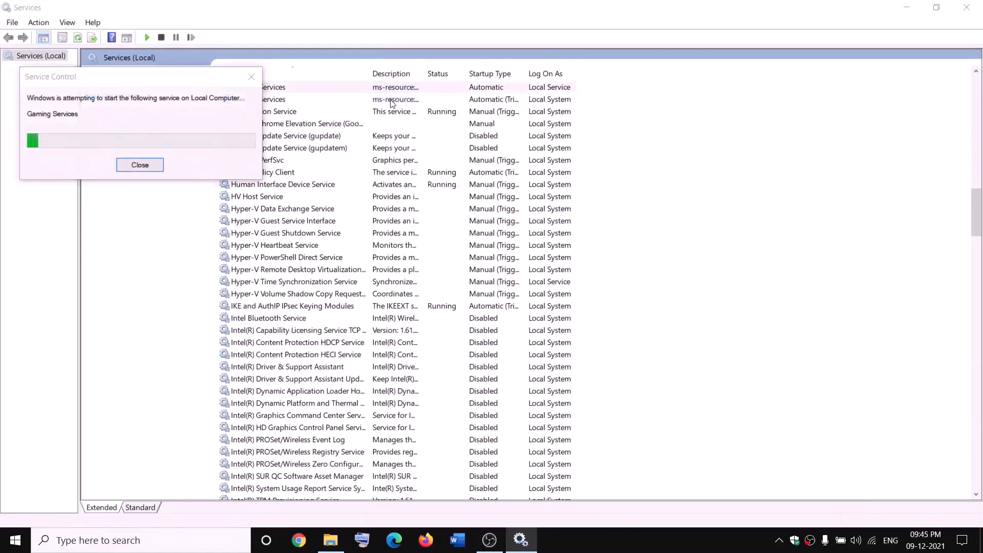
{"action": "right_click", "coordinate": [410, 98]}
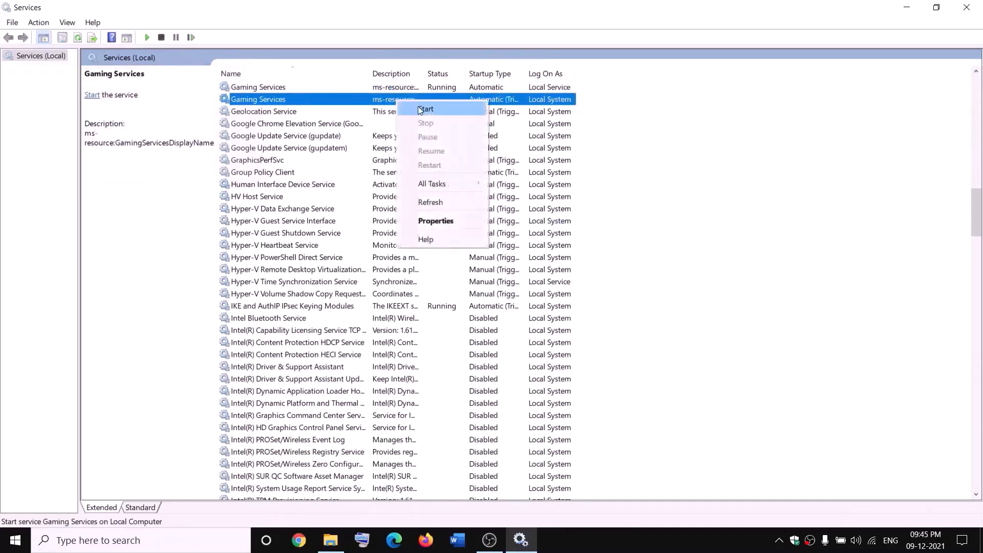
{"action": "left_click", "coordinate": [418, 106]}
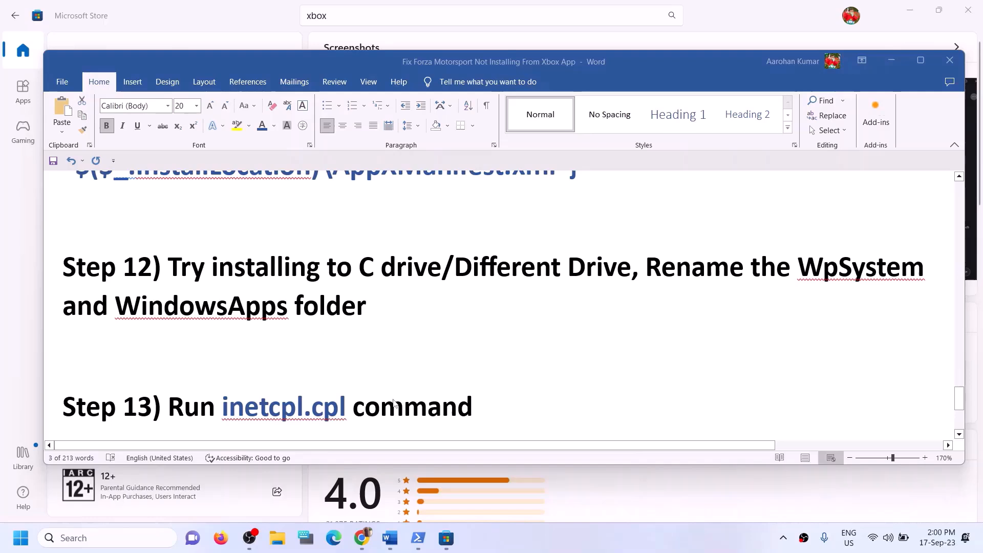
- Copy the inetcpl.cpl command from Step 13 of the Word guide and open it through Windows search
{"action": "scroll", "coordinate": [251, 376], "scroll_direction": "down", "scroll_amount": 1}
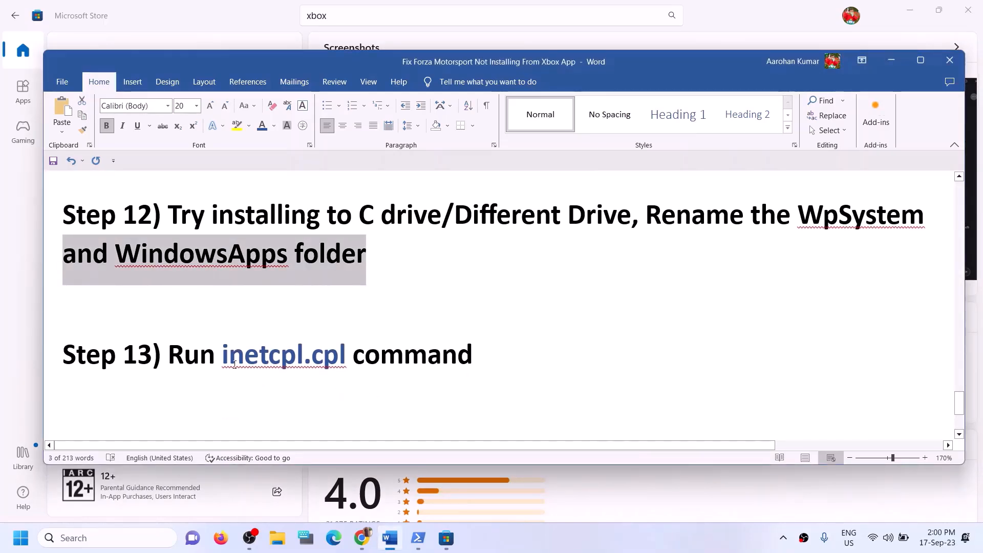
{"action": "left_click_drag", "start_coordinate": [234, 364], "coordinate": [327, 363]}
{"action": "key", "text": "ctrl+c"}
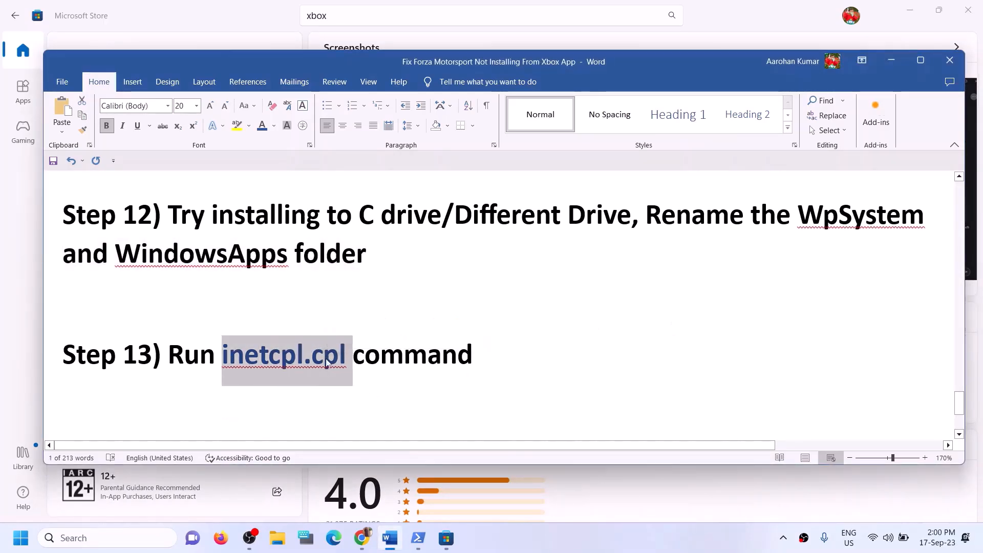
{"action": "left_click", "coordinate": [74, 538]}
{"action": "key", "text": "ctrl+v"}
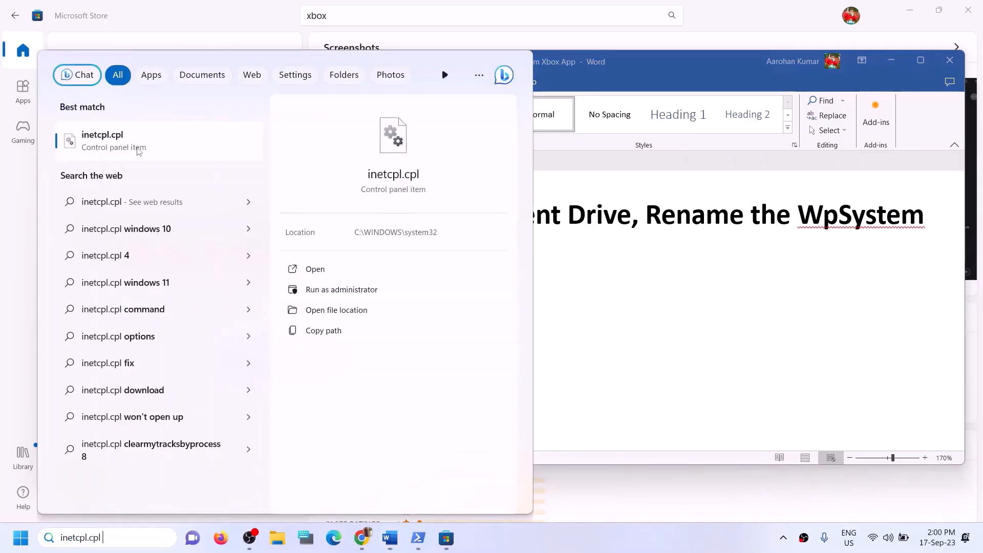
{"action": "left_click", "coordinate": [110, 152]}
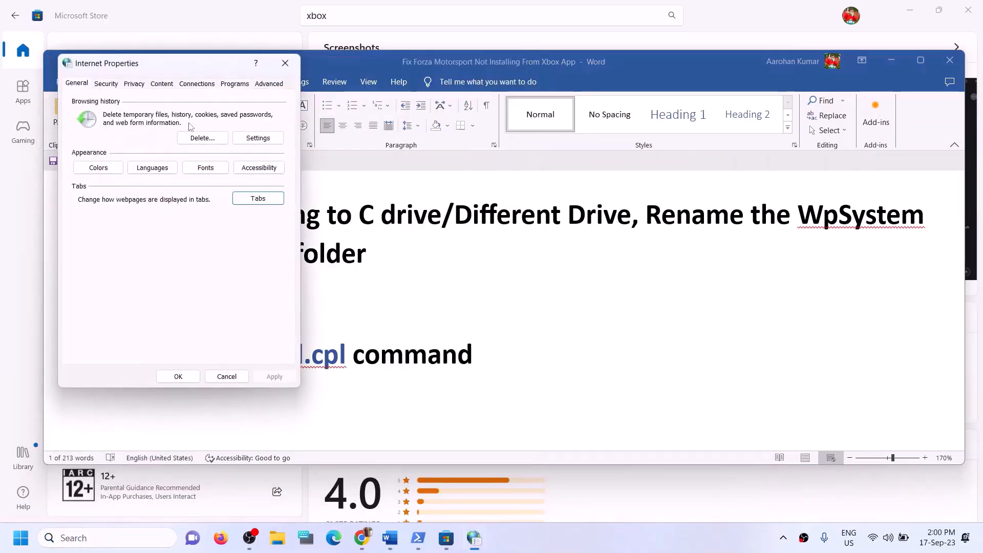
- Examine the SSL and TLS options in the advanced Internet Properties settings, and accept the dialog
{"action": "left_click", "coordinate": [270, 85]}
{"action": "left_click_drag", "start_coordinate": [207, 70], "coordinate": [367, 79]}
{"action": "scroll", "coordinate": [324, 301], "scroll_direction": "down", "scroll_amount": 15}
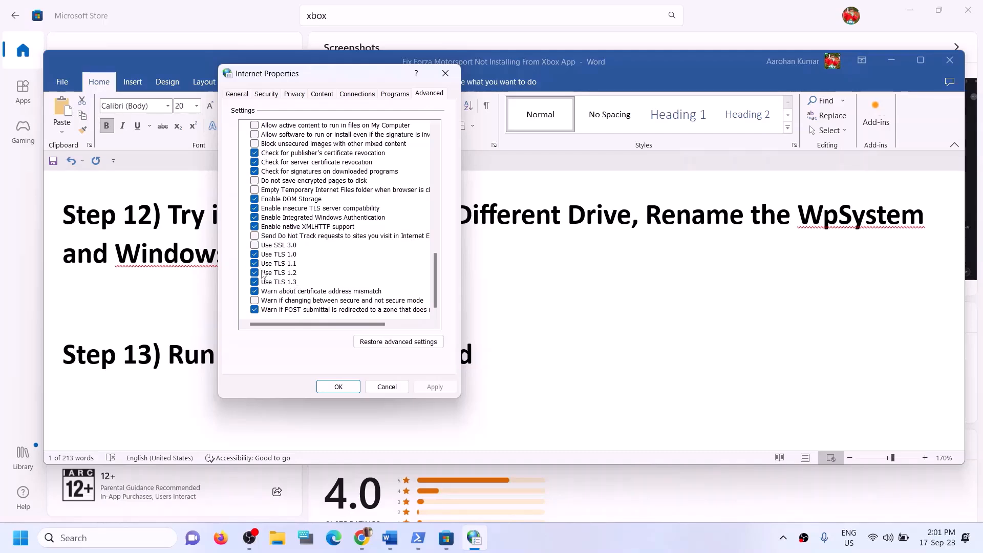
{"action": "left_click", "coordinate": [355, 388]}
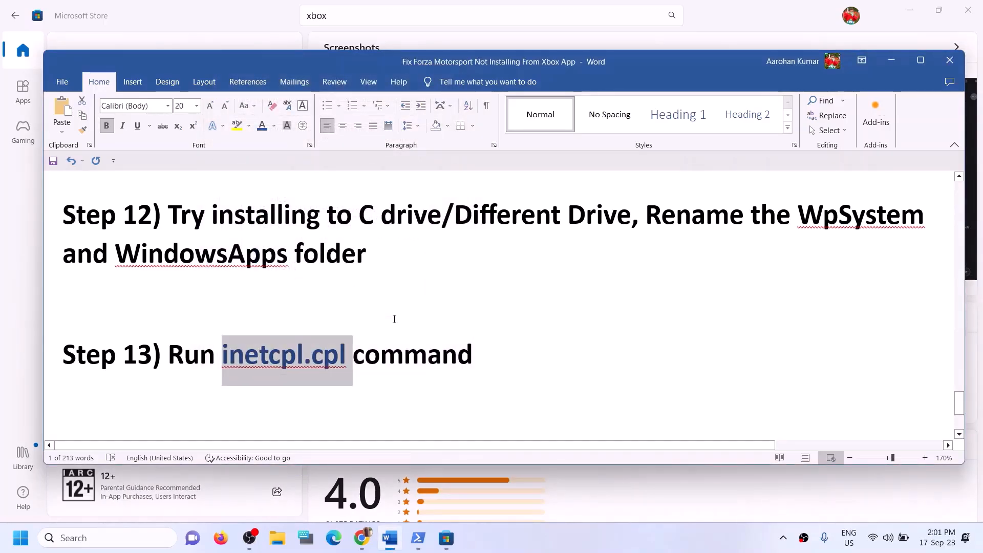
- Read Step 14 of the Word guide about updating Windows with the media creation tool, highlighting its instruction
{"action": "scroll", "coordinate": [394, 319], "scroll_direction": "down", "scroll_amount": 3}
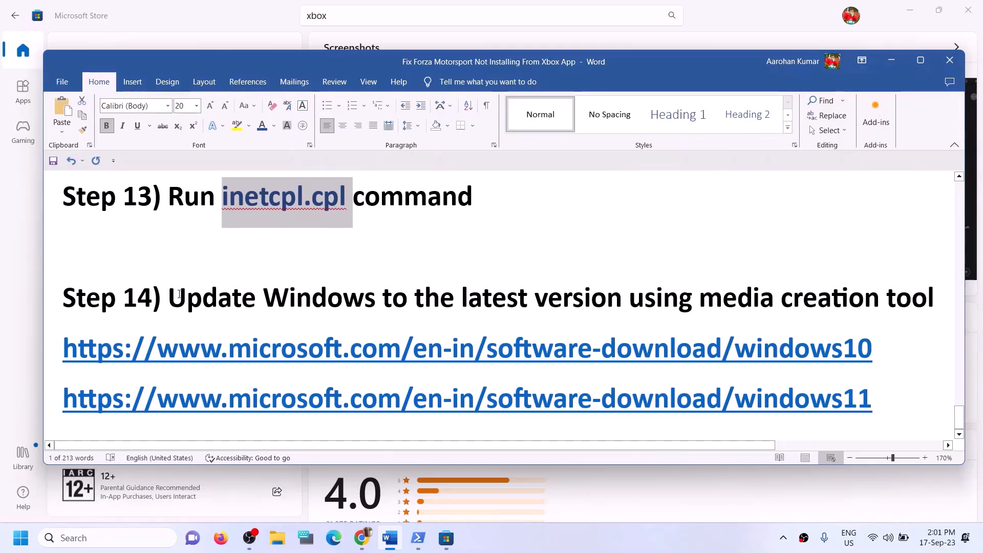
{"action": "left_click_drag", "start_coordinate": [179, 294], "coordinate": [908, 304]}
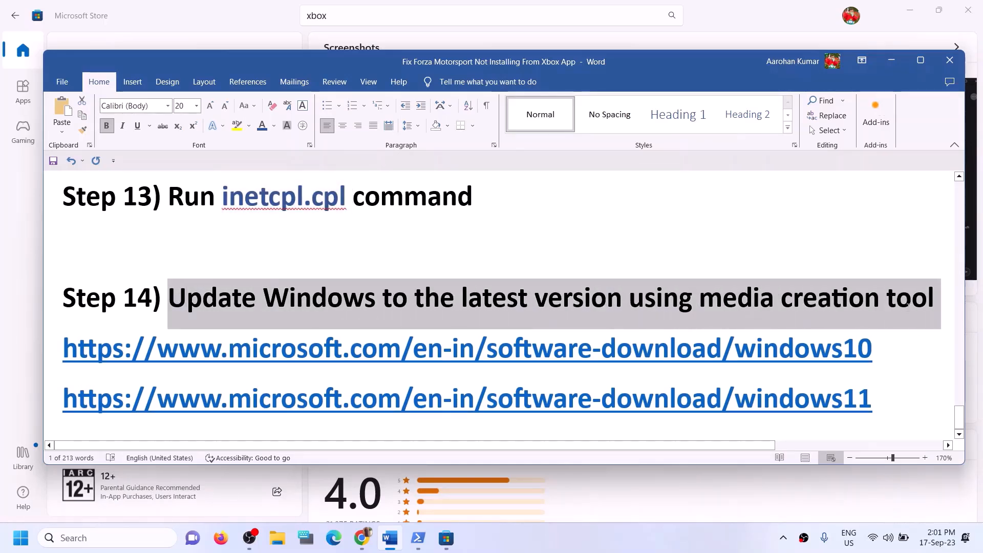
{"action": "left_click", "coordinate": [645, 547]}
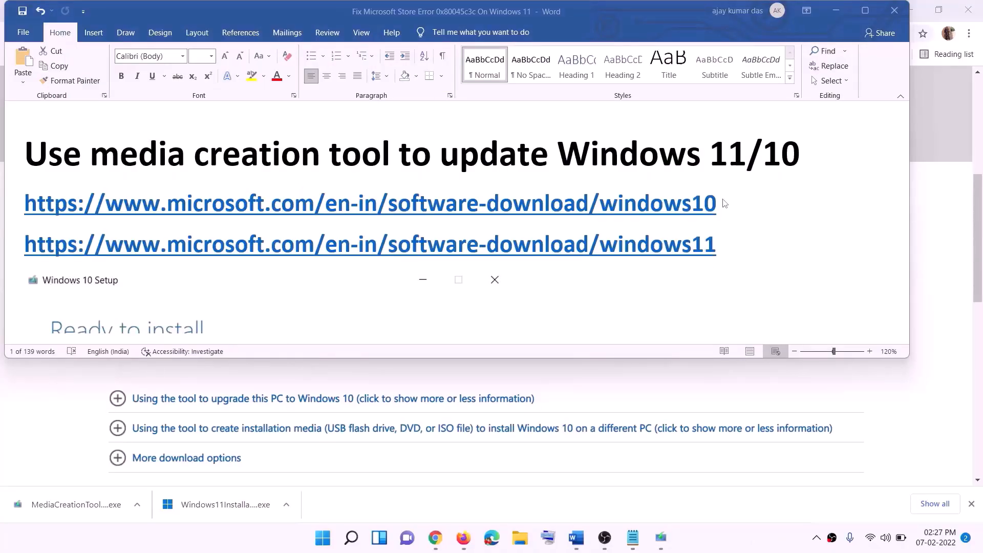
- Highlight the Windows 10 and Windows 11 download links in the Word guide and minimize the document
{"action": "left_click", "coordinate": [724, 204]}
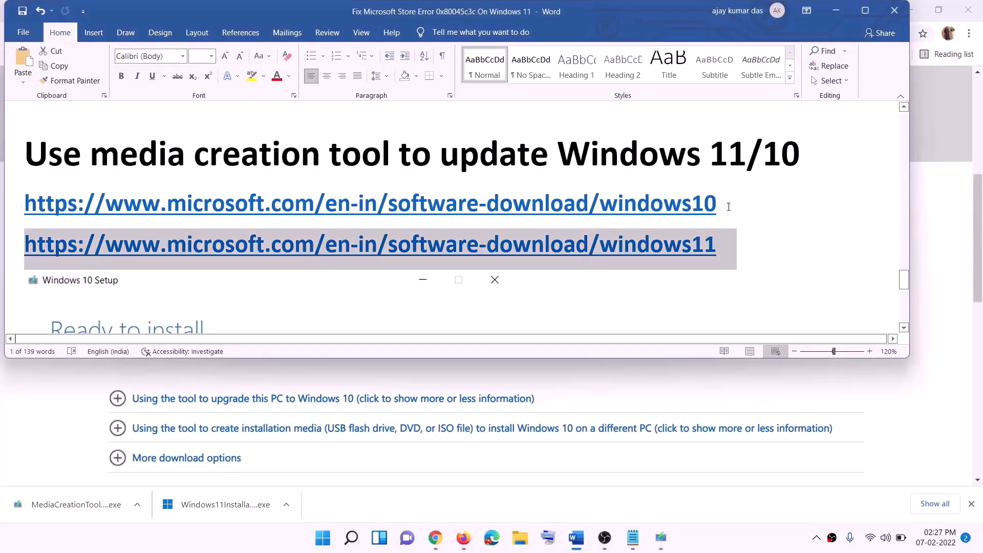
{"action": "triple_click", "coordinate": [730, 205]}
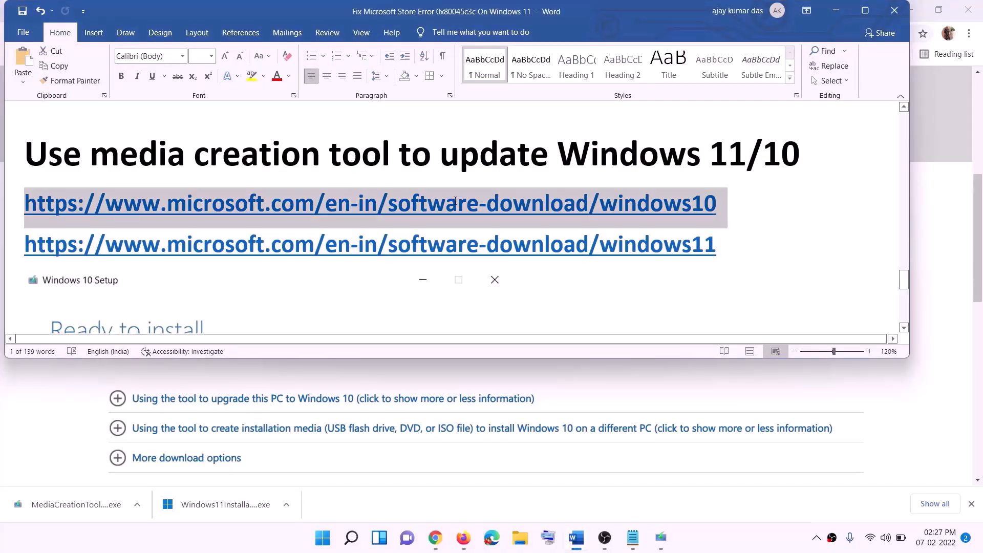
{"action": "triple_click", "coordinate": [718, 245]}
{"action": "left_click", "coordinate": [837, 11]}
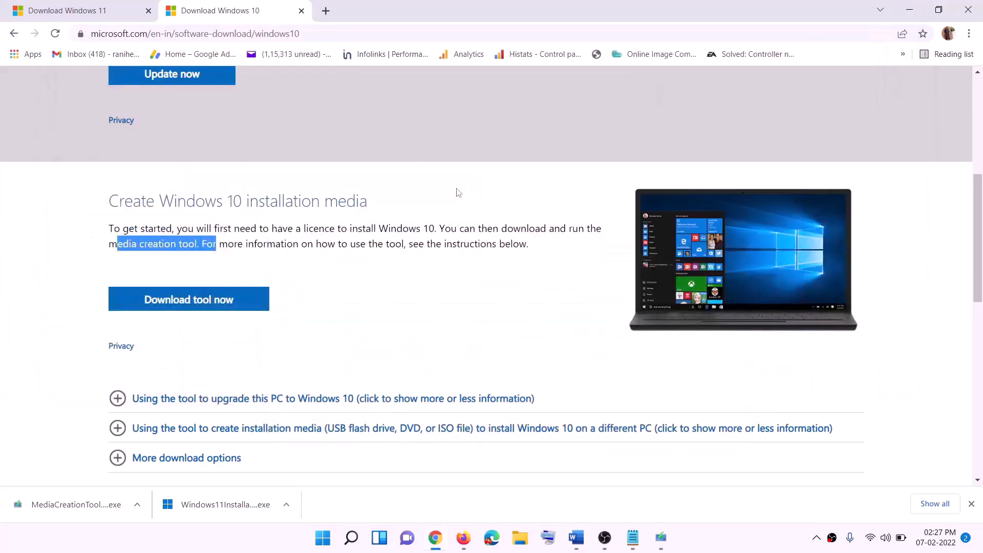
- Download the media creation tool from the Create Windows 10 installation media section of the Microsoft page
{"action": "scroll", "coordinate": [418, 263], "scroll_direction": "up", "scroll_amount": 6}
{"action": "scroll", "coordinate": [342, 182], "scroll_direction": "down", "scroll_amount": 5}
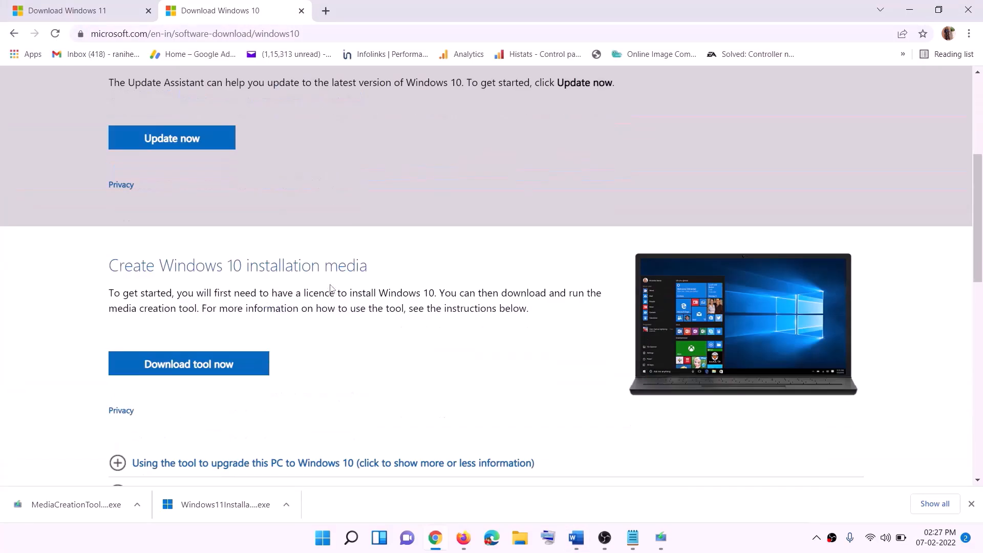
{"action": "left_click_drag", "start_coordinate": [113, 311], "coordinate": [219, 309]}
{"action": "scroll", "coordinate": [327, 281], "scroll_direction": "down", "scroll_amount": 2}
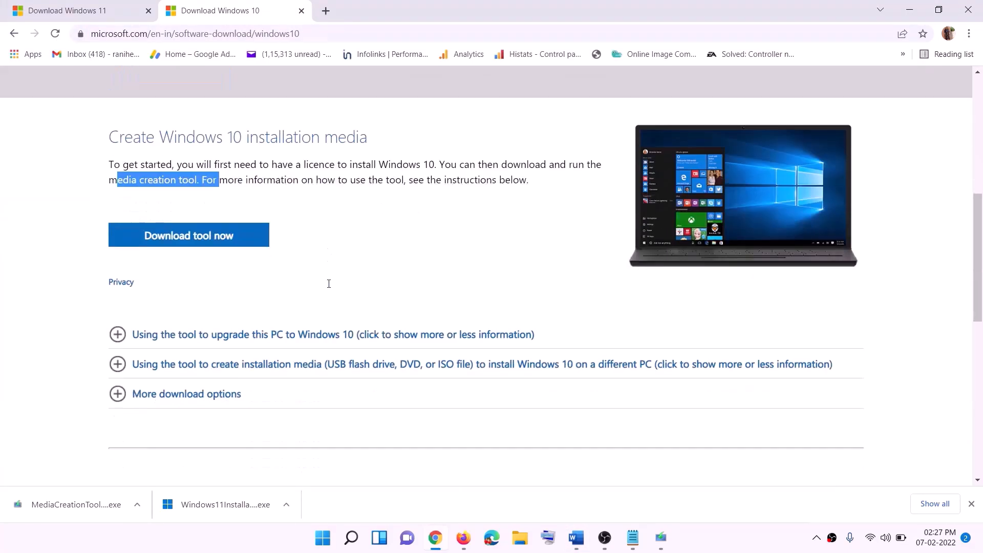
{"action": "left_click", "coordinate": [185, 241]}
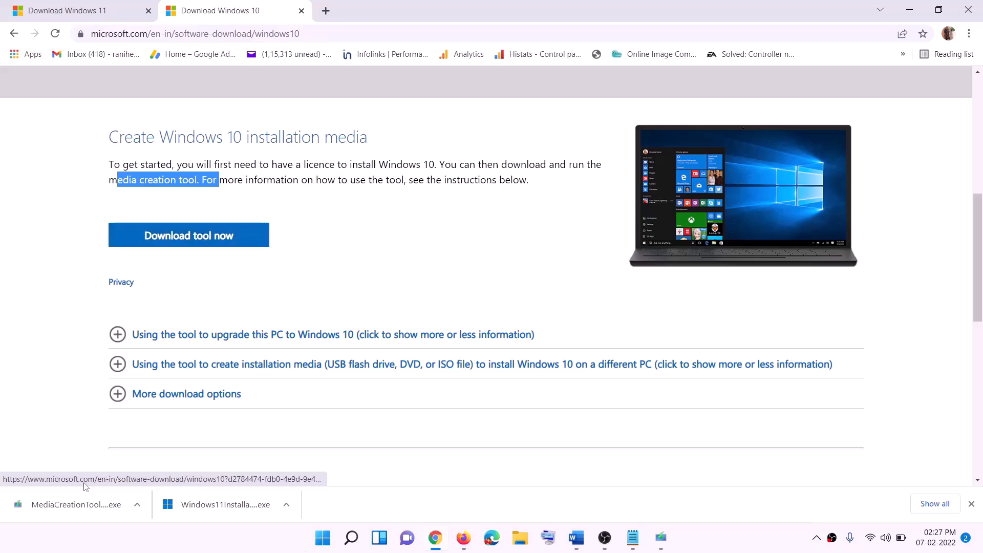
- Accept the Windows 10 Setup license terms and start the download with the Upgrade this PC now option
{"action": "left_click", "coordinate": [665, 542]}
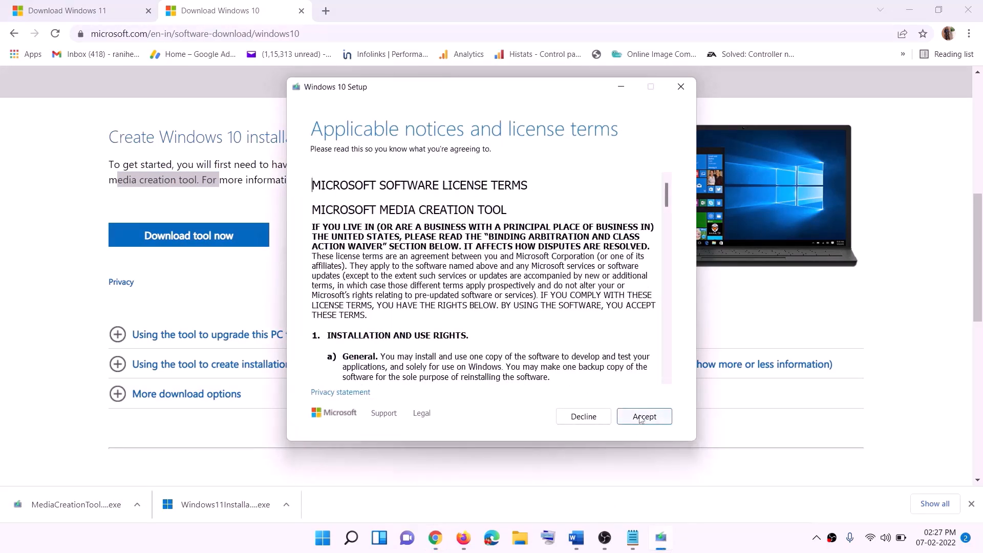
{"action": "left_click", "coordinate": [641, 417]}
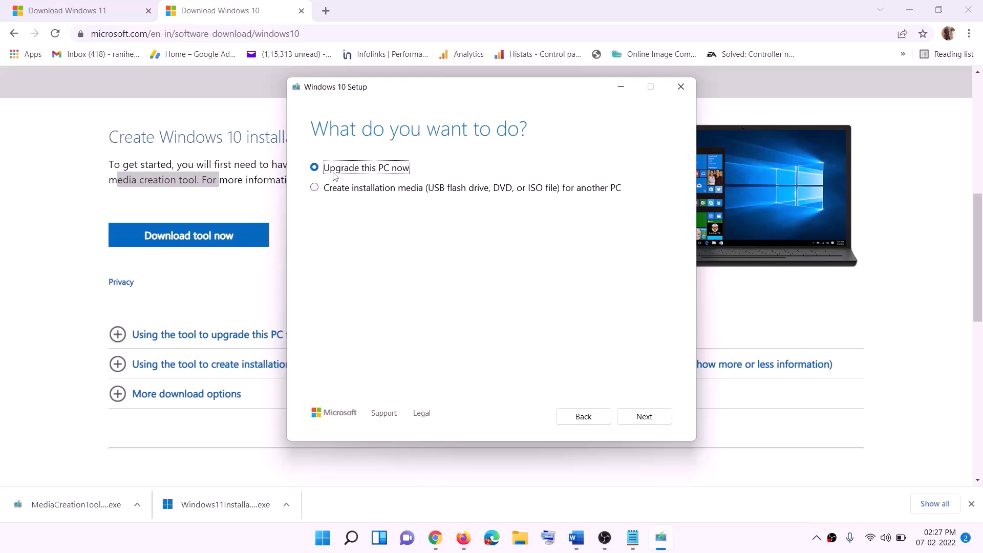
{"action": "left_click", "coordinate": [643, 417]}
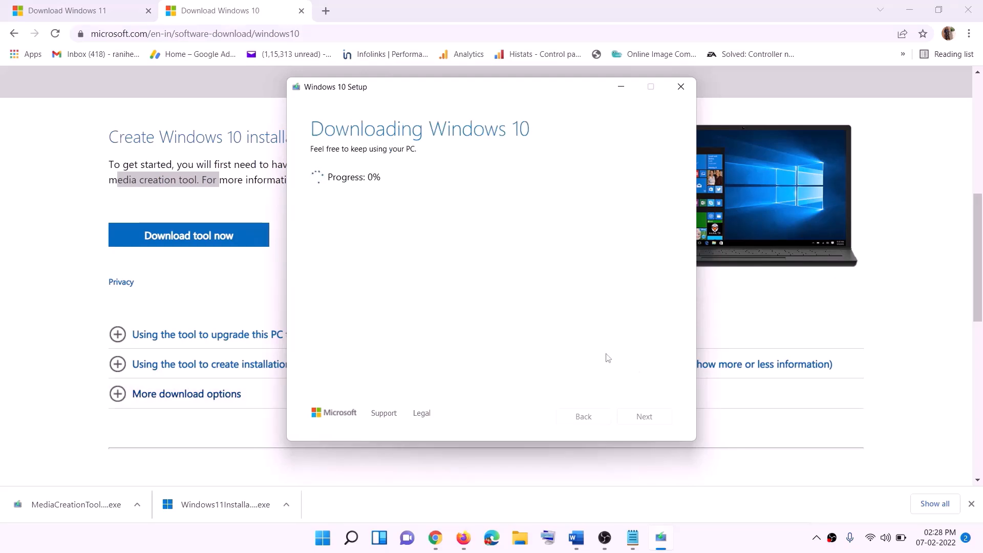
{"action": "left_click", "coordinate": [727, 550]}
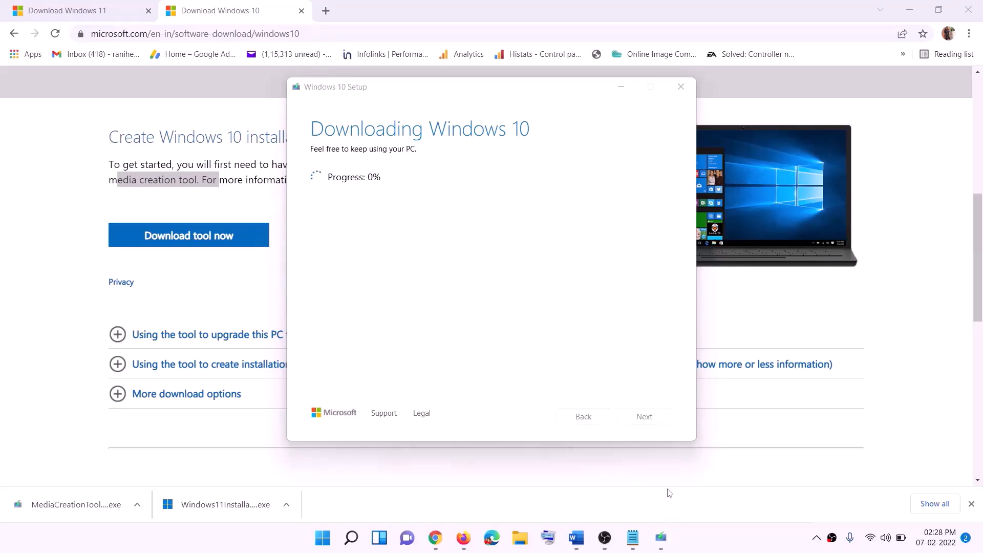
- Switch to the Word guide, maximize it and review the Windows 10 Ready to install picture
{"action": "left_click", "coordinate": [579, 543]}
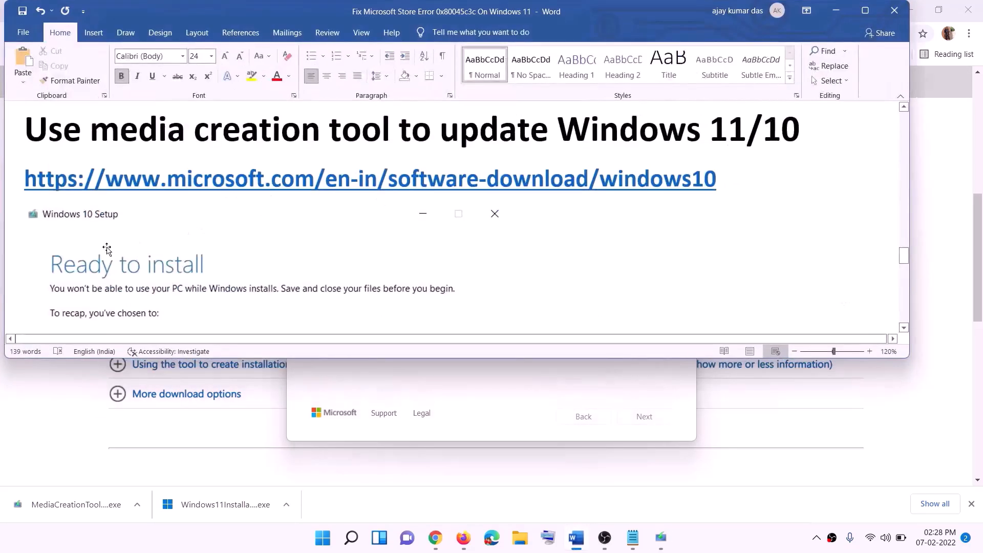
{"action": "scroll", "coordinate": [106, 247], "scroll_direction": "down", "scroll_amount": 1}
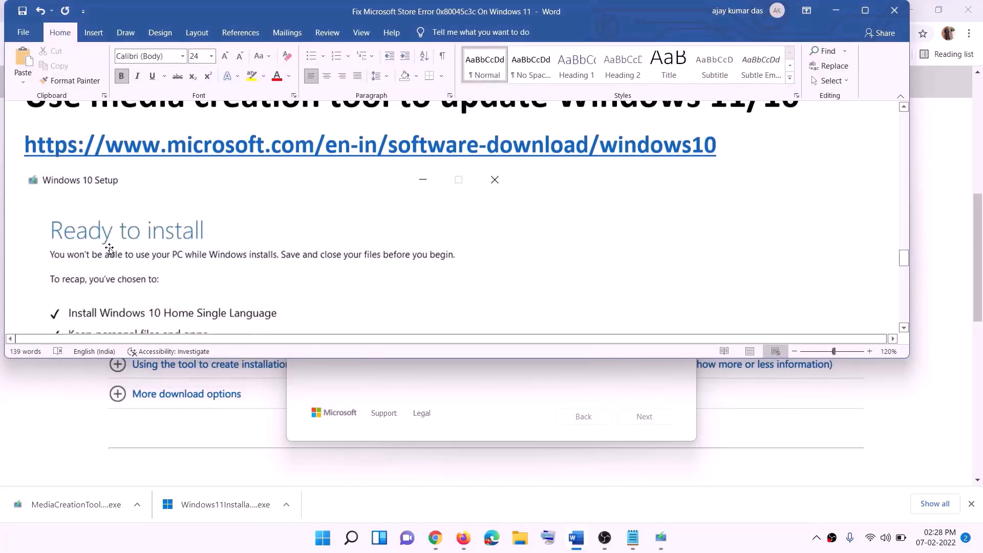
{"action": "left_click", "coordinate": [866, 10]}
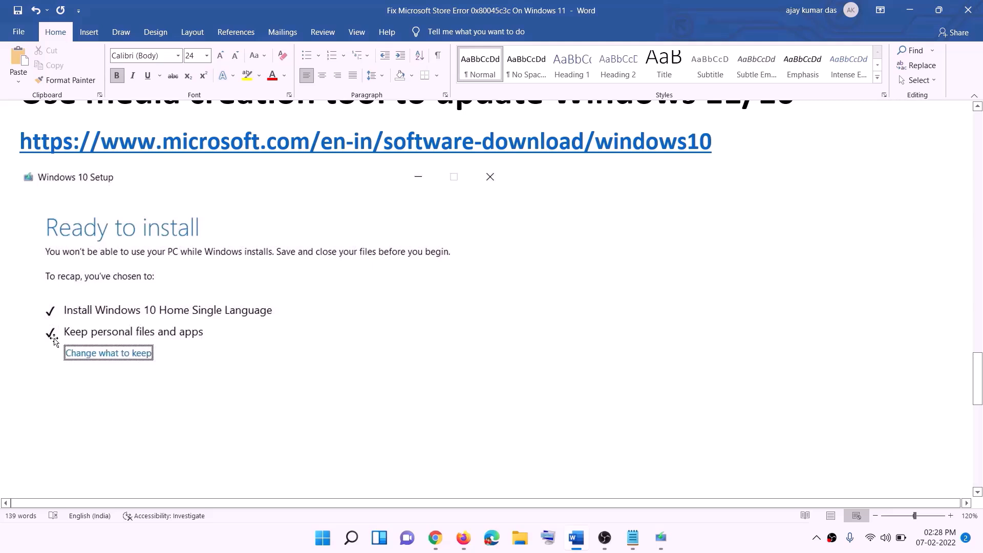
{"action": "scroll", "coordinate": [505, 355], "scroll_direction": "down", "scroll_amount": 3}
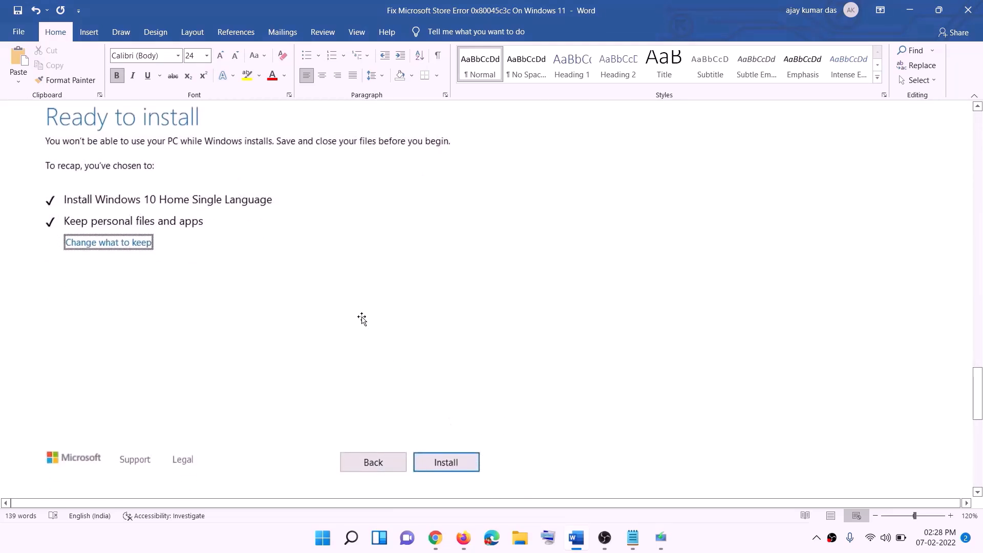
{"action": "scroll", "coordinate": [402, 316], "scroll_direction": "up", "scroll_amount": 1}
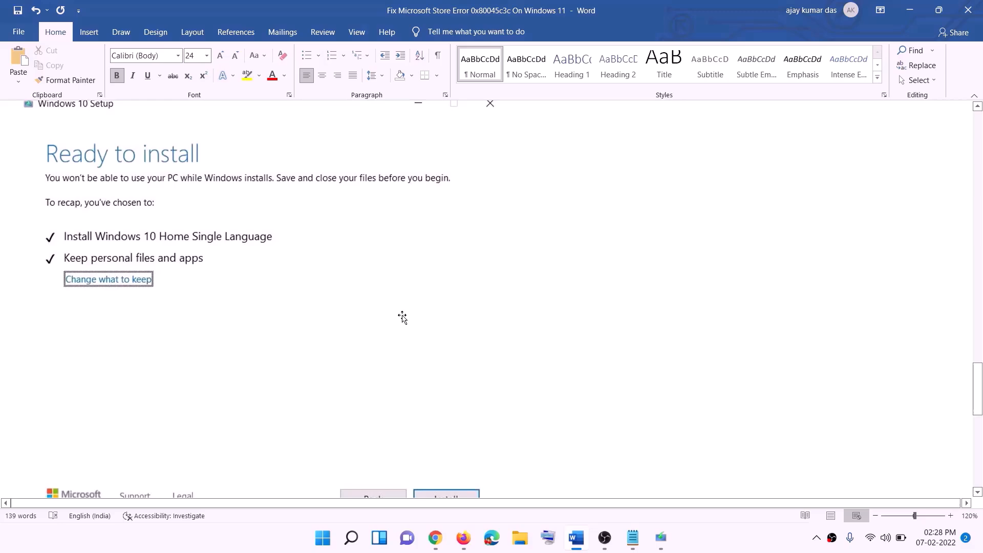
{"action": "left_click", "coordinate": [715, 542]}
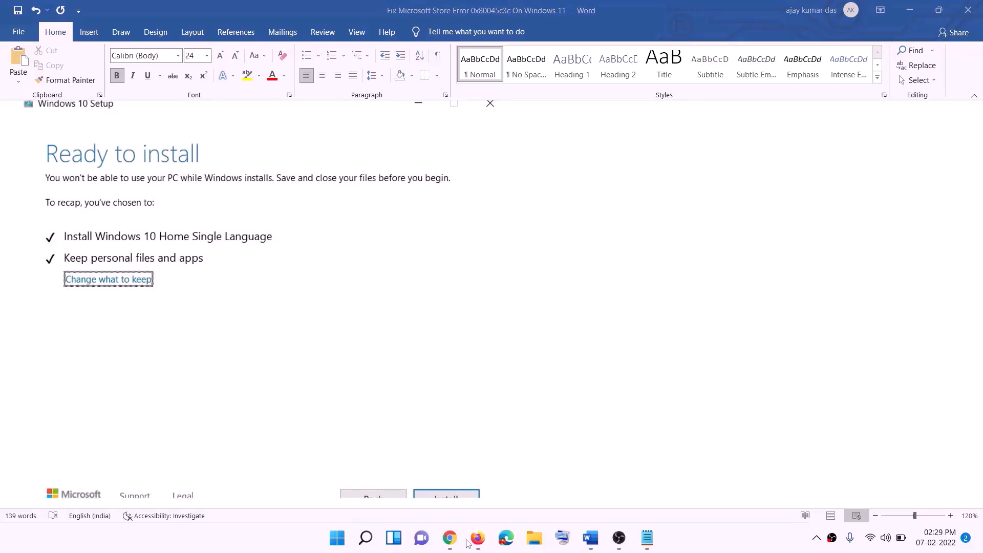
- Switch to Chrome and download the media creation tool from the Create Windows 11 Installation Media section
{"action": "left_click", "coordinate": [453, 541]}
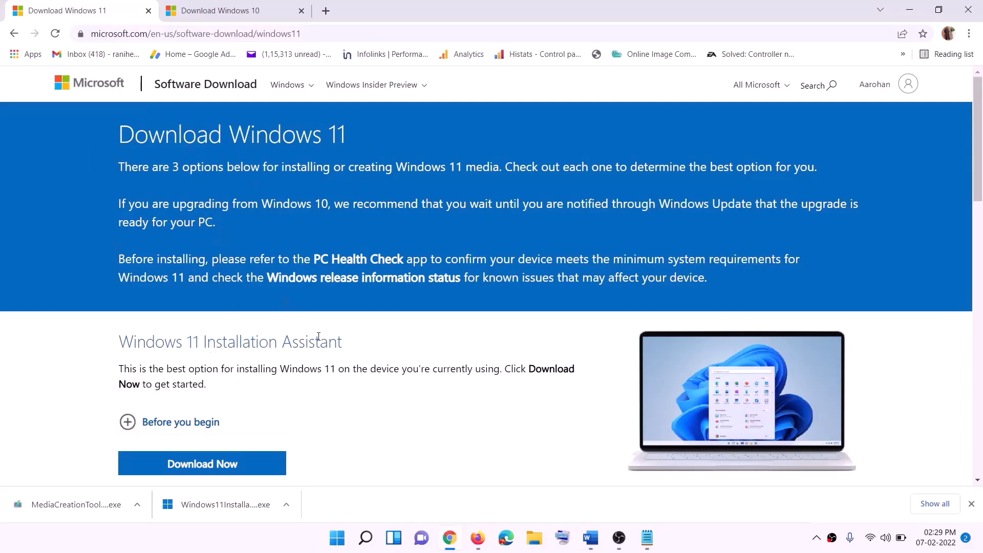
{"action": "scroll", "coordinate": [318, 336], "scroll_direction": "down", "scroll_amount": 5}
{"action": "left_click", "coordinate": [188, 304]}
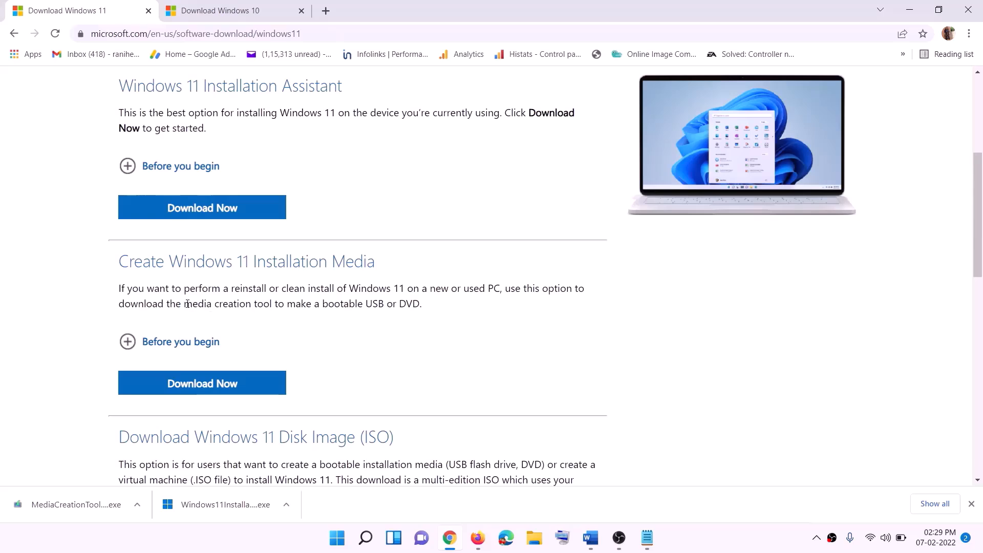
{"action": "left_click_drag", "start_coordinate": [188, 304], "coordinate": [284, 304]}
{"action": "left_click", "coordinate": [195, 389]}
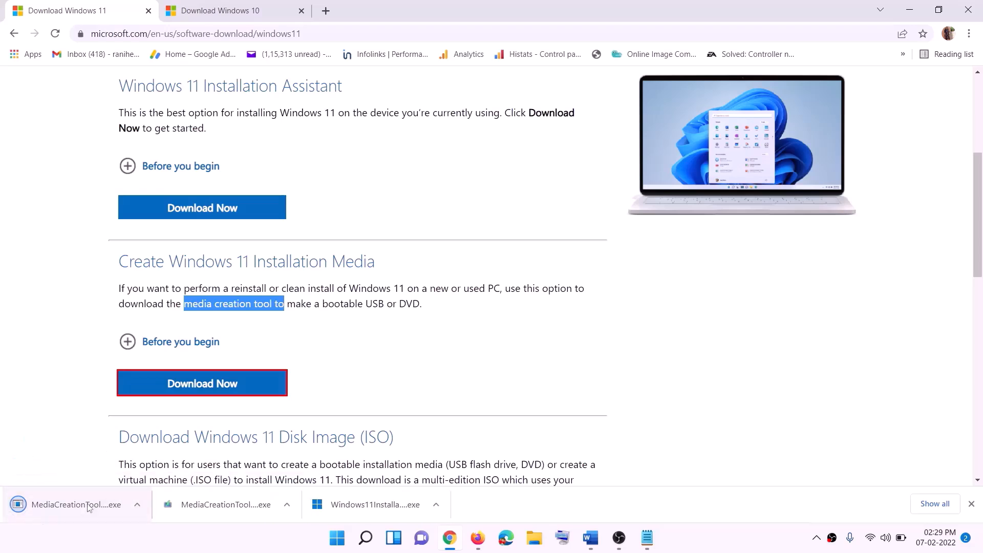
- Run the downloaded Windows 11 media creation tool with permission to make changes, accept the license terms and keep the recommended language and edition
{"action": "left_click", "coordinate": [70, 507]}
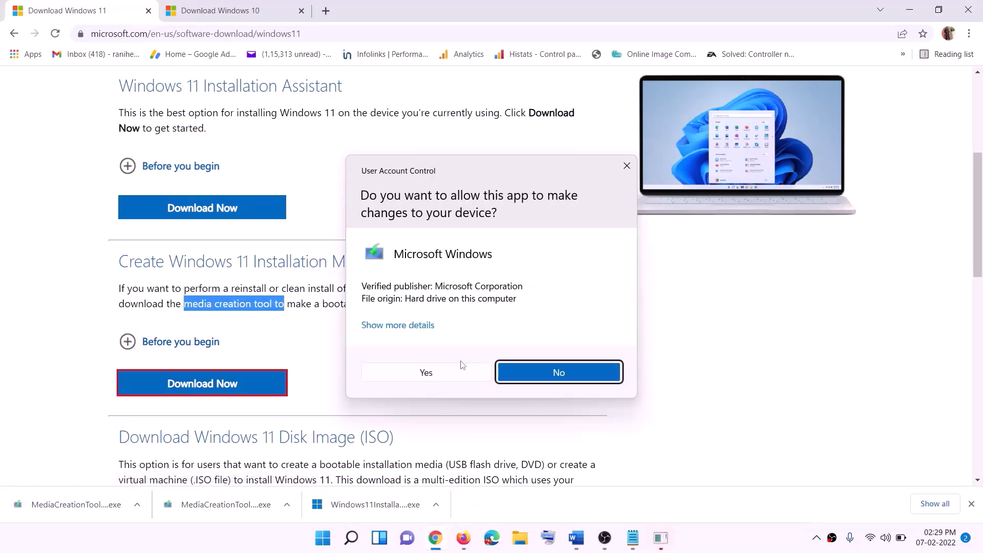
{"action": "left_click", "coordinate": [427, 372]}
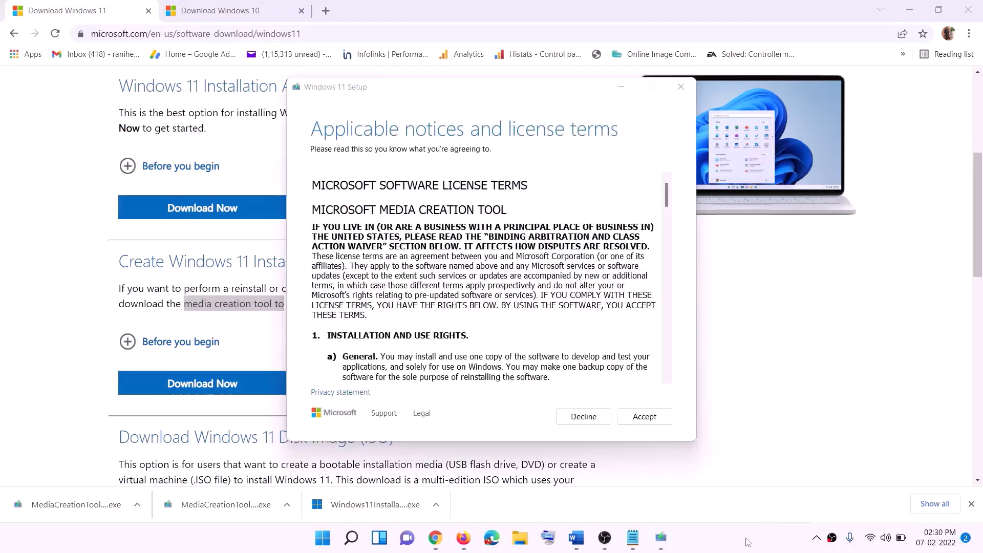
{"action": "left_click", "coordinate": [643, 416]}
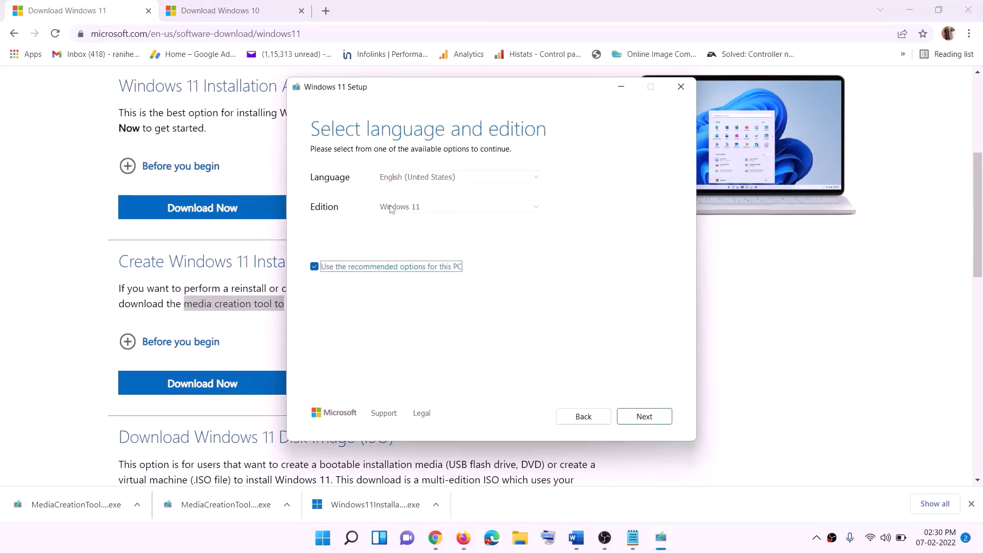
{"action": "left_click", "coordinate": [637, 416]}
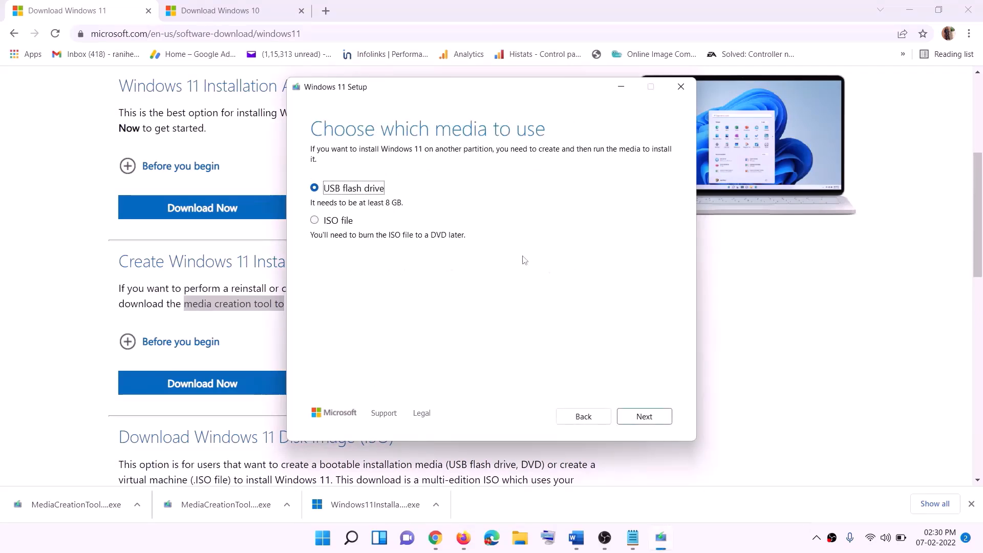
- Choose ISO file as the installation media and select the Desktop as its save location
{"action": "left_click", "coordinate": [326, 225]}
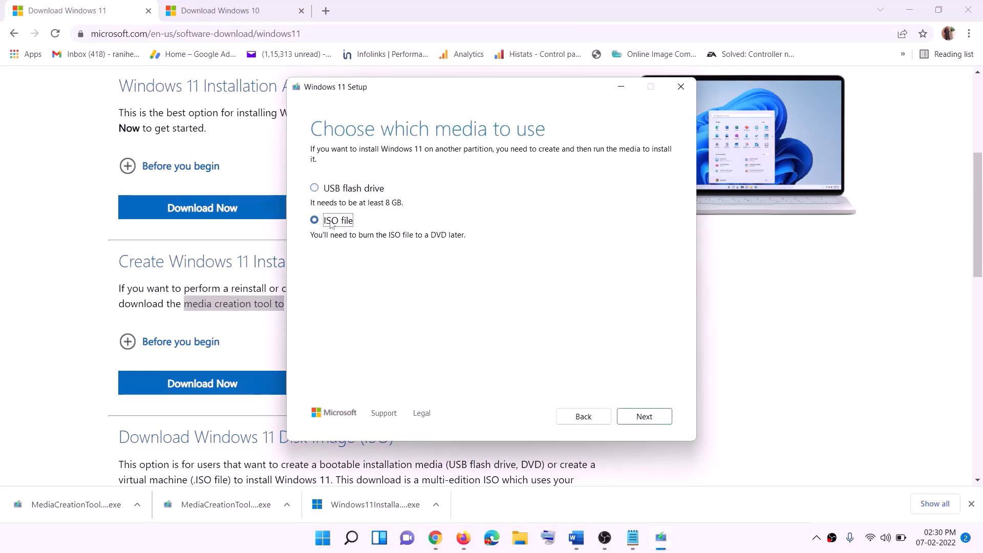
{"action": "left_click", "coordinate": [643, 415]}
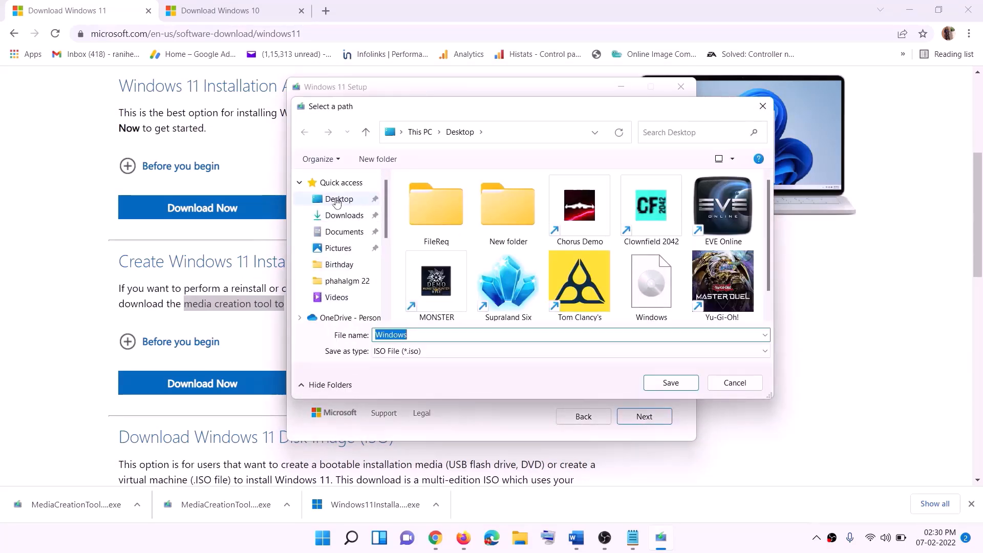
{"action": "left_click", "coordinate": [336, 201]}
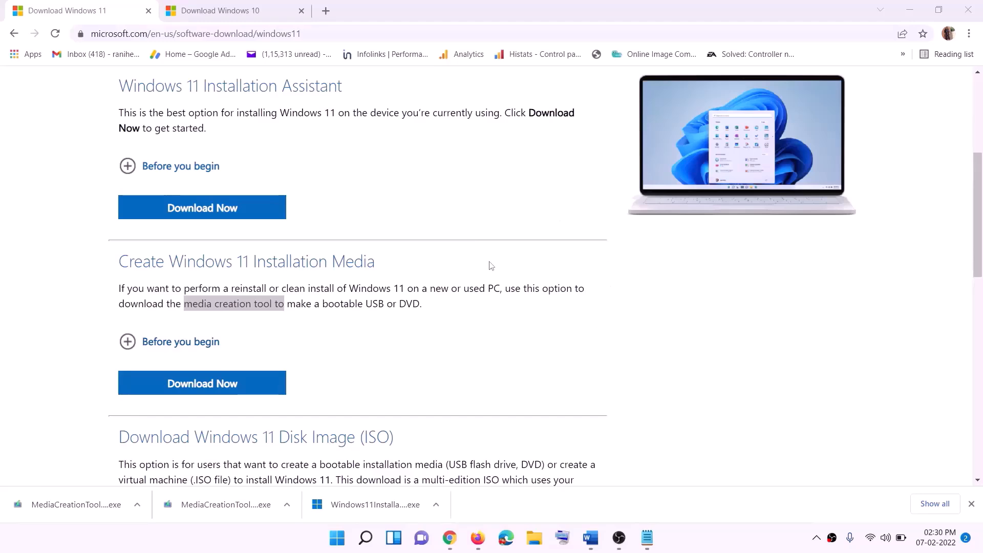
- Show the desktop, move the Windows ISO icon below the other icons and open the ISO
{"action": "key", "text": "super+d"}
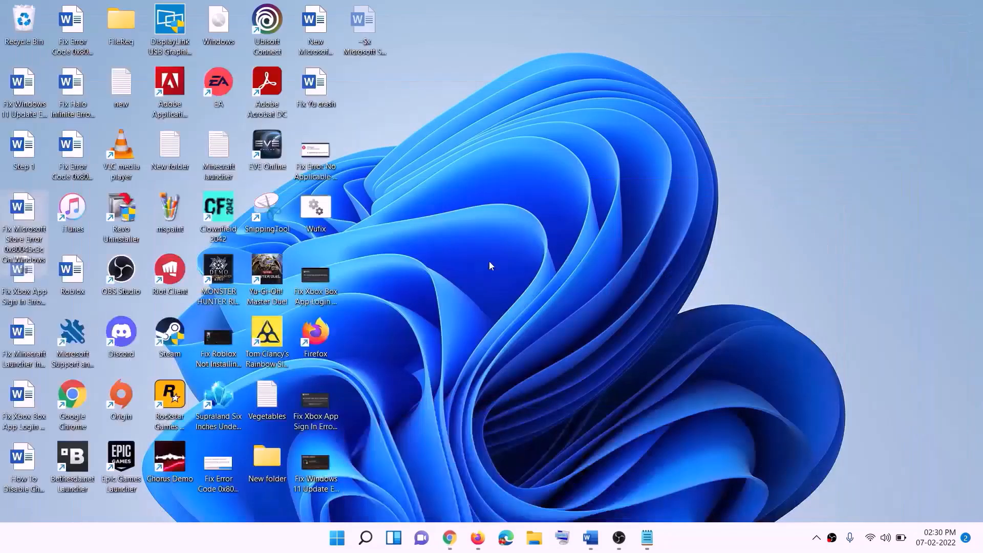
{"action": "left_click_drag", "start_coordinate": [233, 26], "coordinate": [394, 302]}
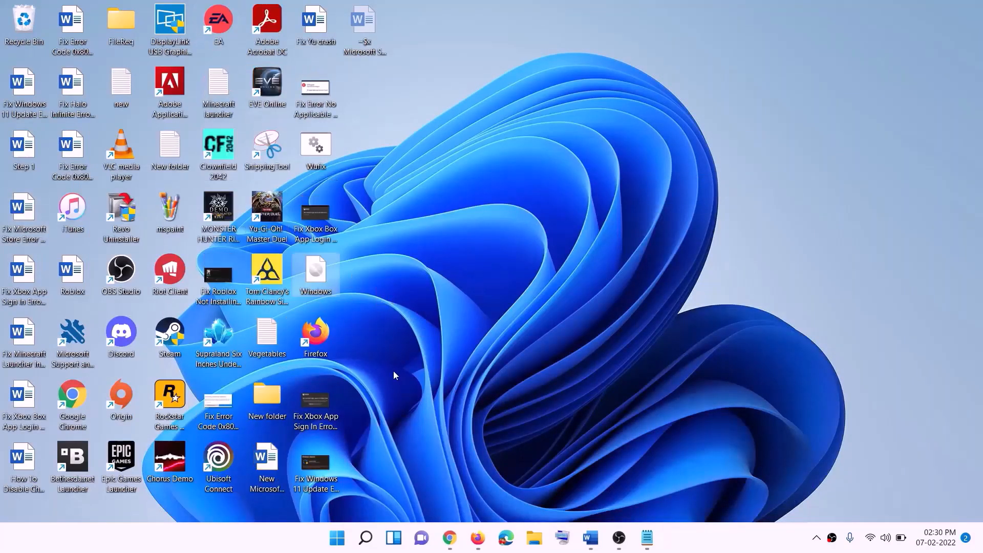
{"action": "double_click", "coordinate": [316, 271]}
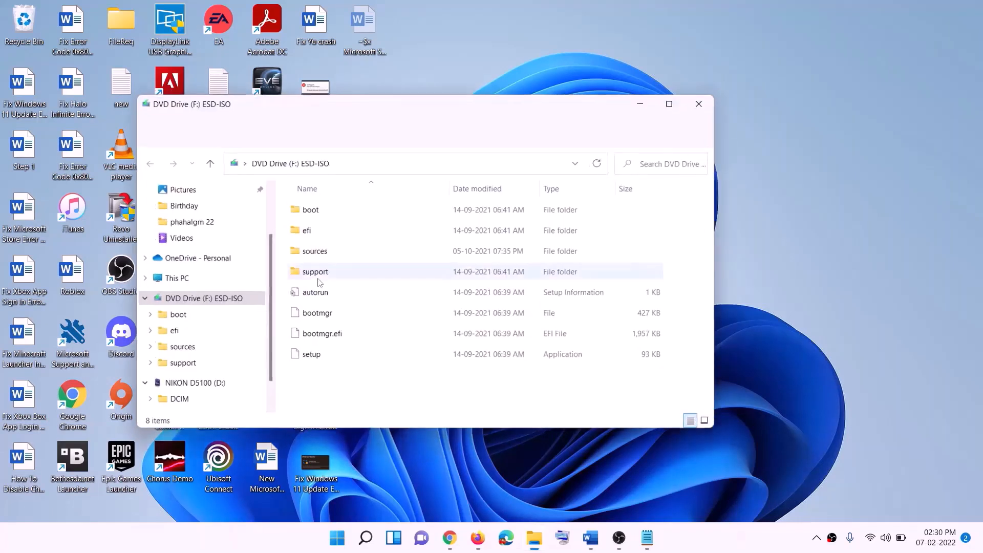
- Run the setup application from the mounted Windows ISO, allow it and proceed past the Install Windows 11 page
{"action": "left_click", "coordinate": [348, 357]}
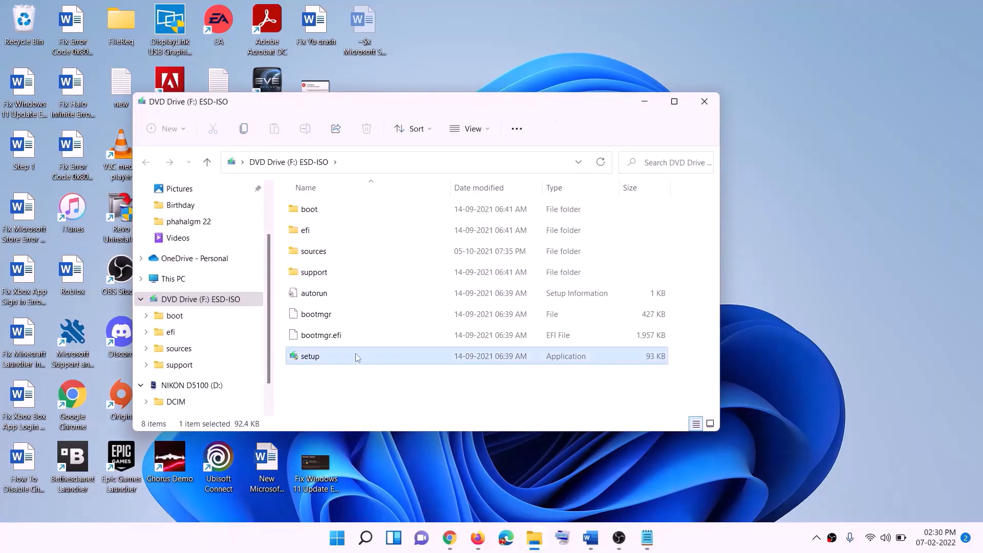
{"action": "double_click", "coordinate": [336, 358]}
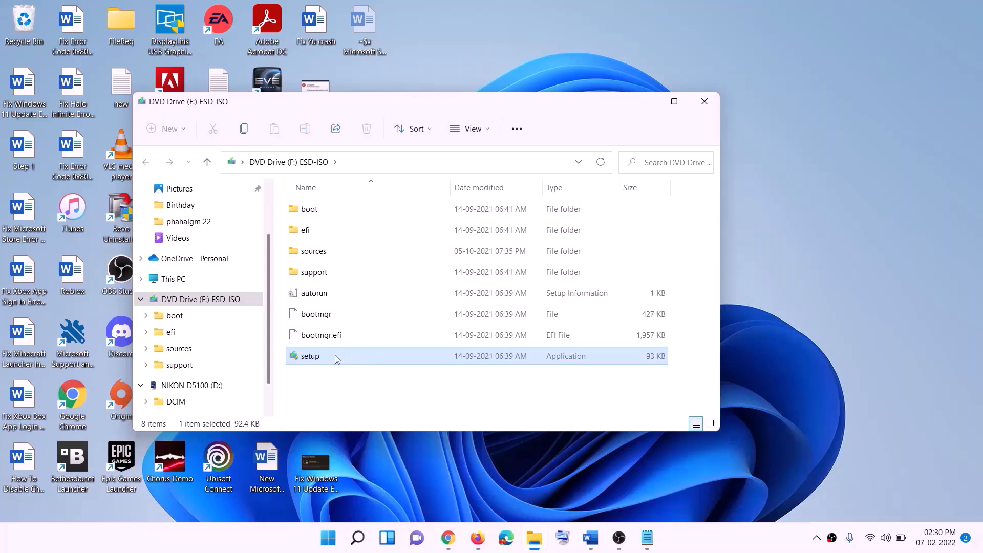
{"action": "left_click", "coordinate": [390, 400]}
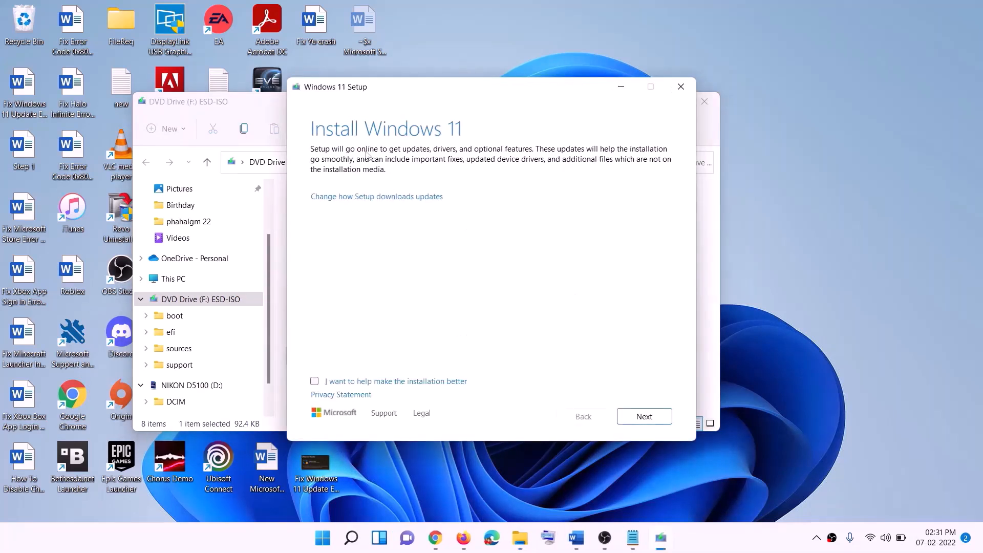
{"action": "left_click", "coordinate": [650, 418]}
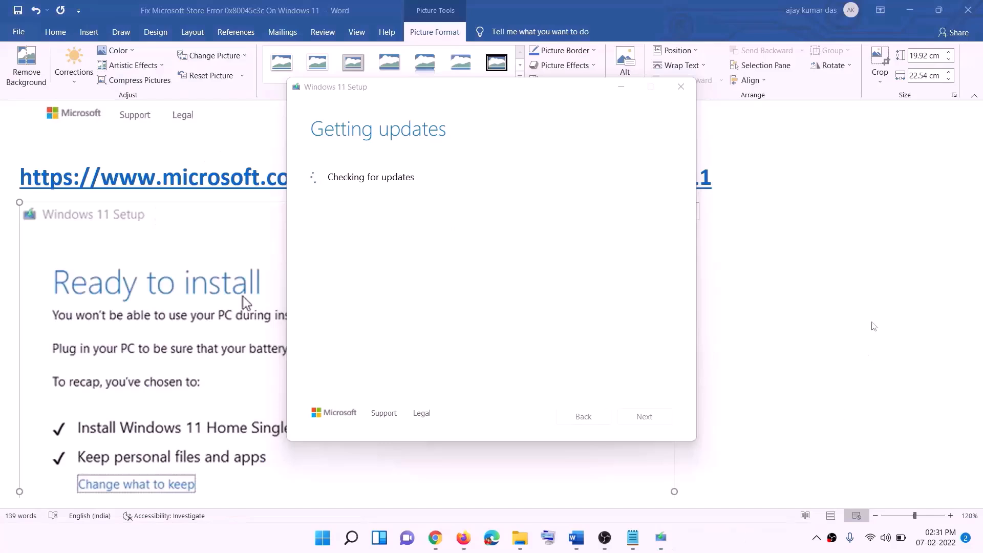
- Review the Windows 11 Ready to install picture in the Word guide, including the kept files and apps and the install option
{"action": "left_click", "coordinate": [779, 317]}
{"action": "scroll", "coordinate": [228, 254], "scroll_direction": "down", "scroll_amount": 1}
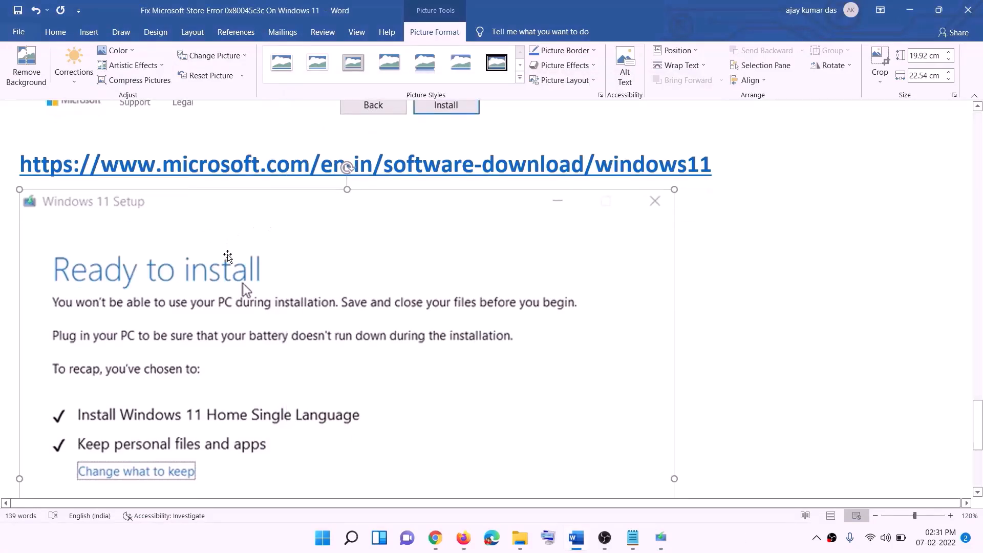
{"action": "scroll", "coordinate": [228, 255], "scroll_direction": "down", "scroll_amount": 3}
{"action": "scroll", "coordinate": [271, 199], "scroll_direction": "down", "scroll_amount": 1}
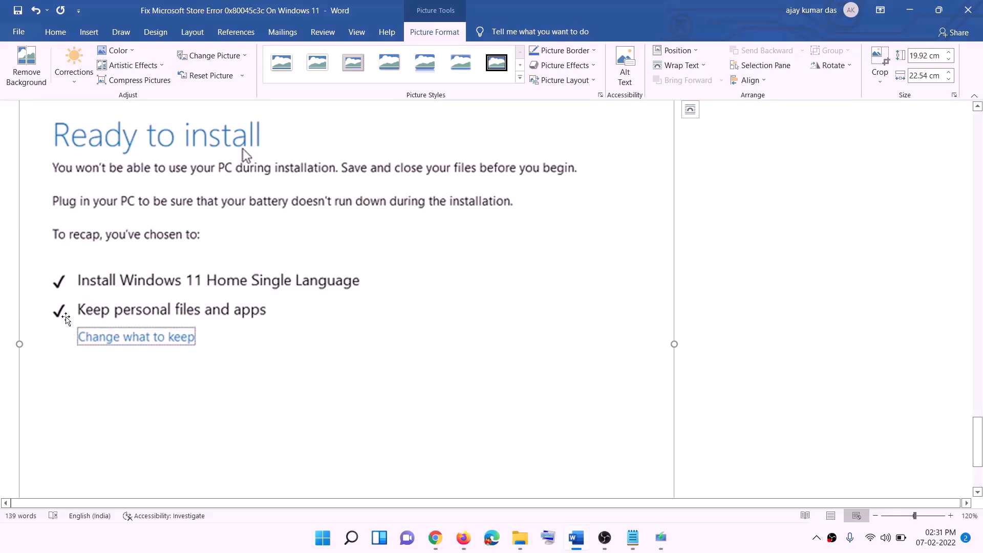
{"action": "scroll", "coordinate": [463, 358], "scroll_direction": "down", "scroll_amount": 3}
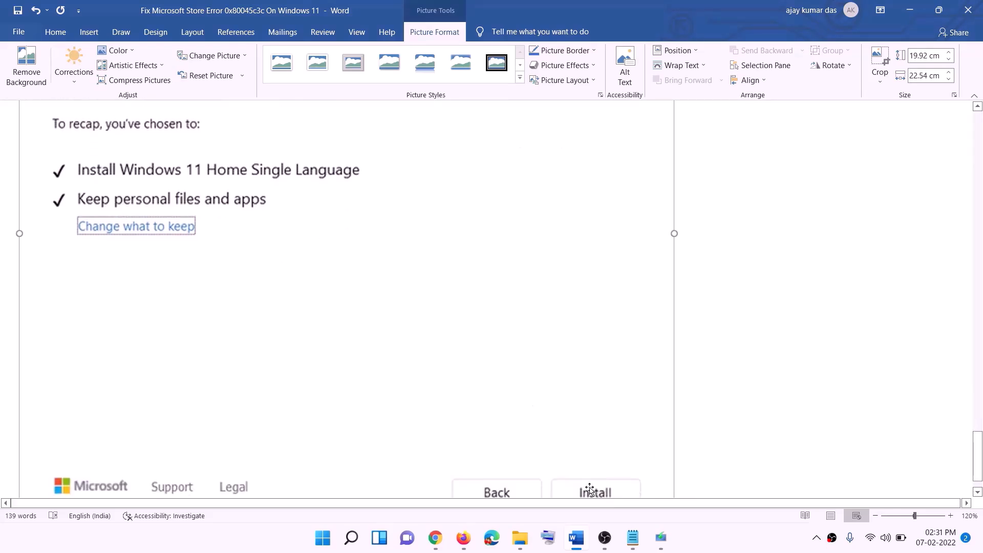
{"action": "scroll", "coordinate": [523, 385], "scroll_direction": "up", "scroll_amount": 7}
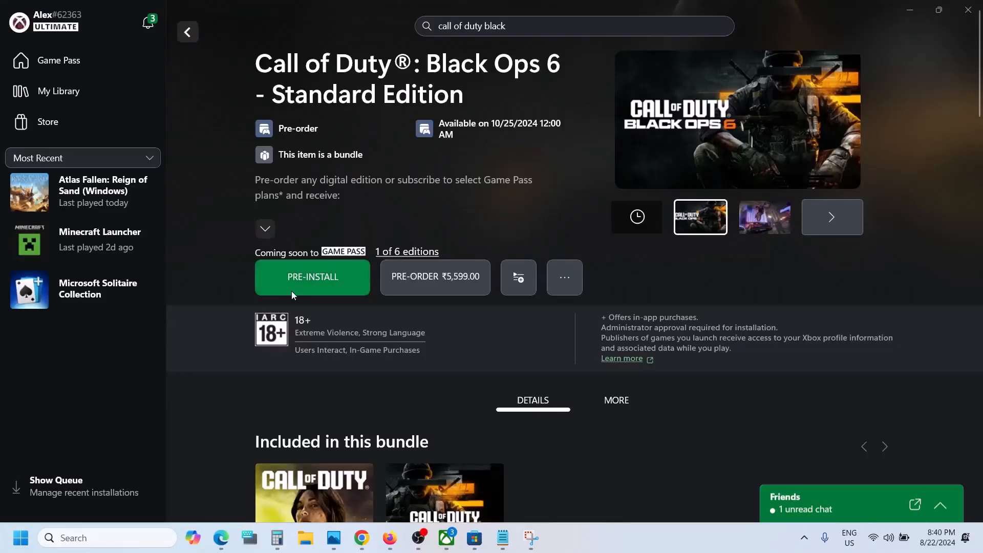
- Begin pre-installing Call of Duty: Black Ops 6 in the Xbox app with only the base game, on the C:\XboxGames drive
{"action": "left_click", "coordinate": [318, 282]}
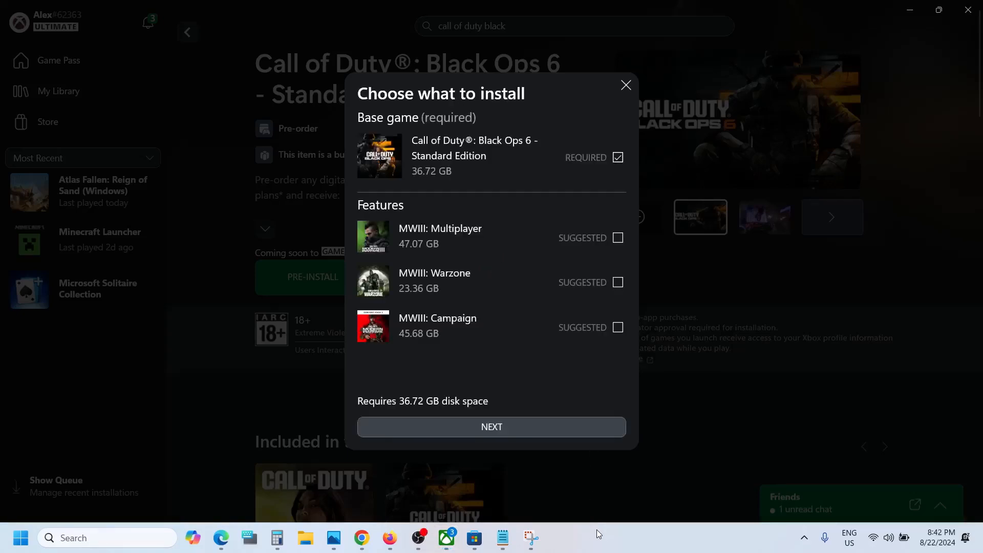
{"action": "left_click", "coordinate": [491, 430]}
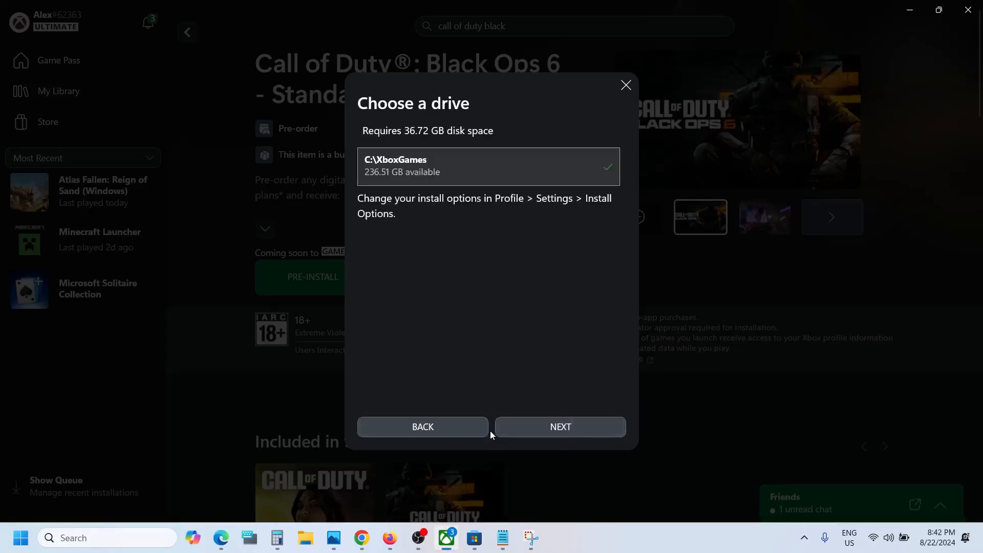
{"action": "left_click", "coordinate": [536, 432]}
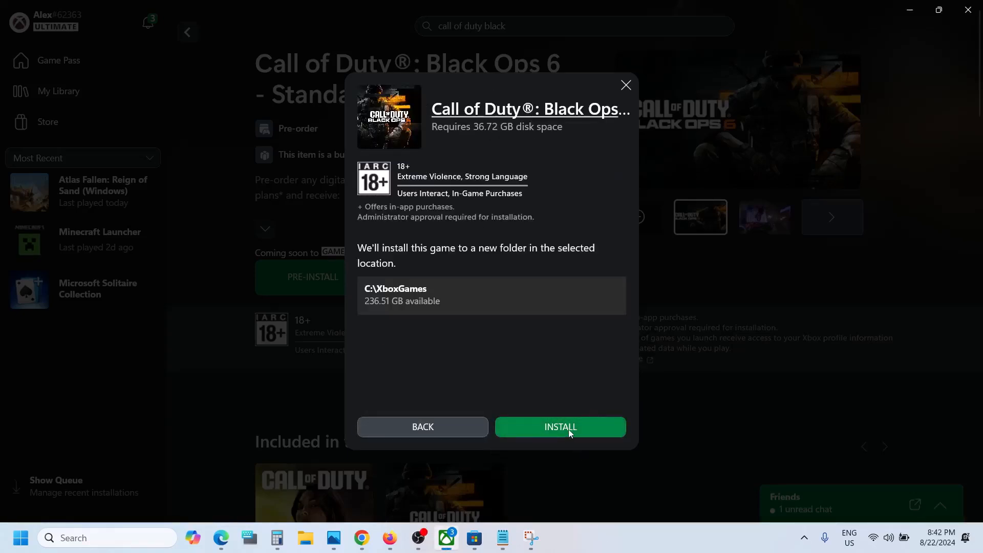